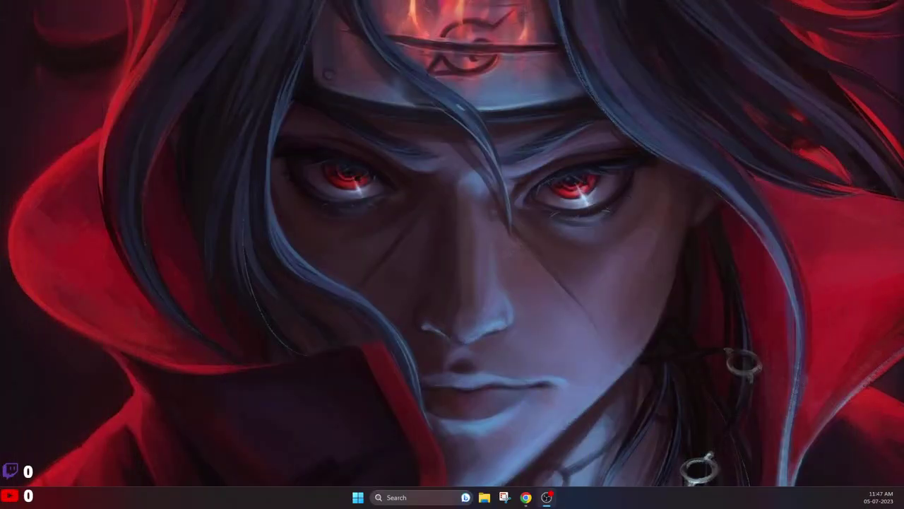
# - Bring up ZBrush 2023, which shows the abnormal-termination note from the previous session
pyautogui.hotkey('alt', 'Tab')
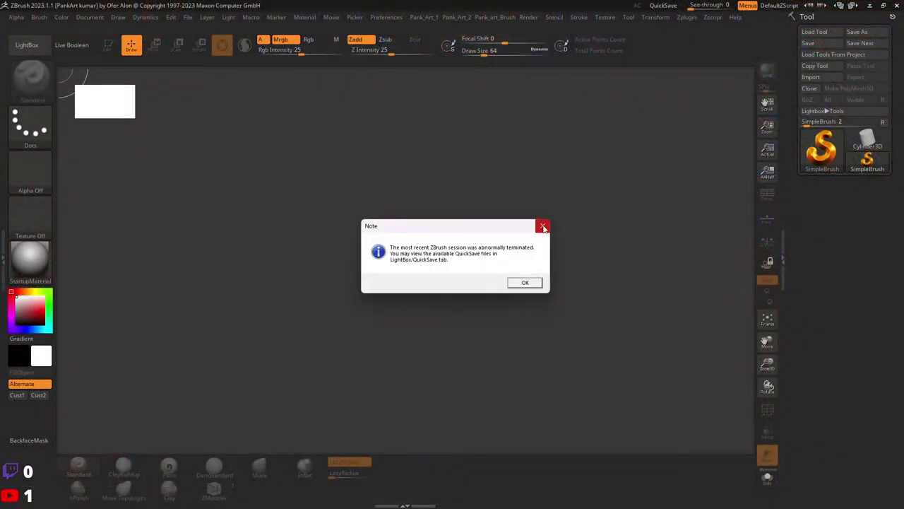
# - Dismiss the crash note and LightBox, then load Miles_02.ZTL through Tool > Load Tool
pyautogui.click(543, 225)
pyautogui.click(695, 75)
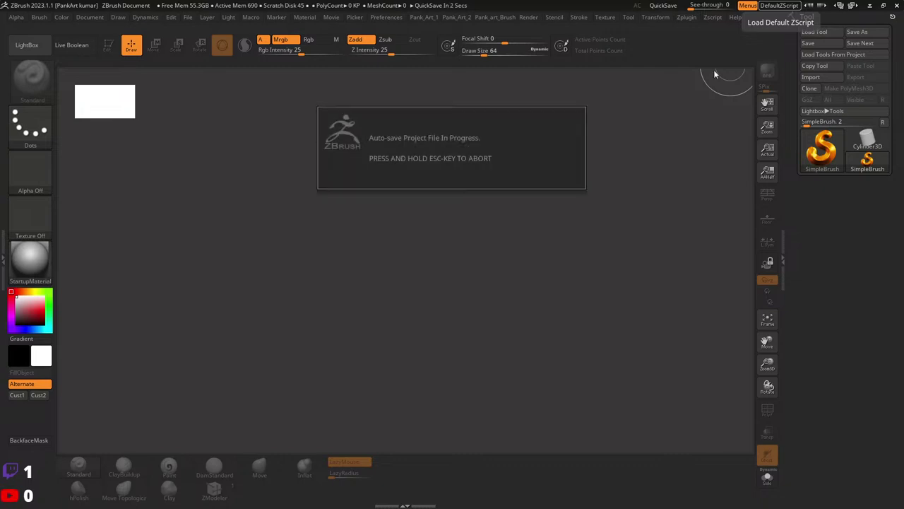
pyautogui.click(815, 32)
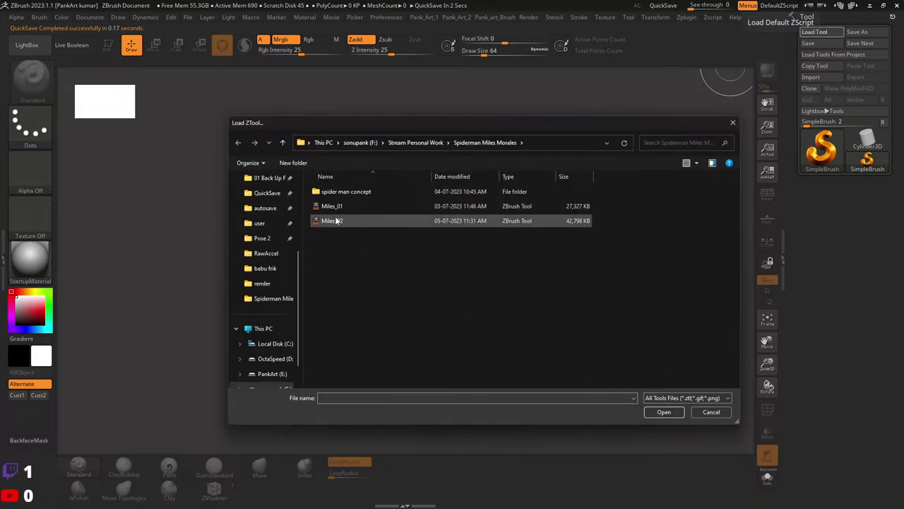
pyautogui.click(339, 221)
pyautogui.click(650, 412)
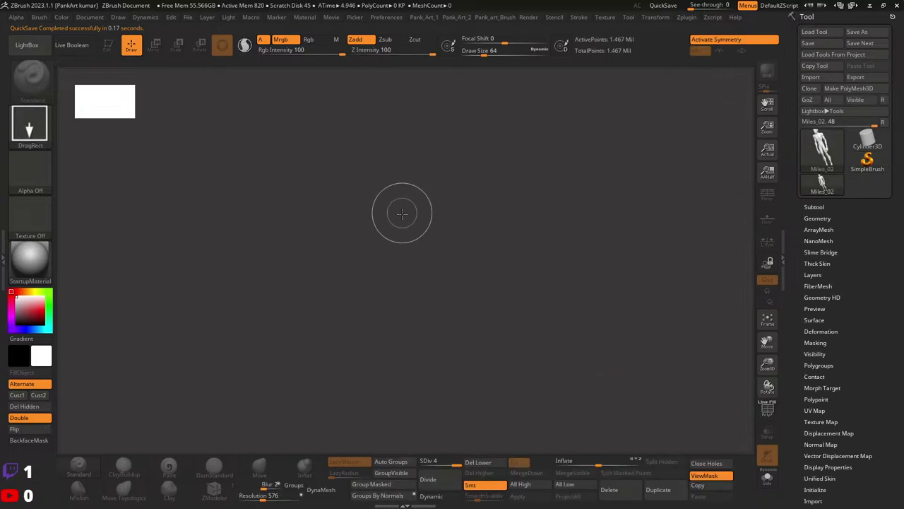
# - Rotate the Miles_02 figure so its chest and abs face the camera
pyautogui.moveTo(626, 238); pyautogui.dragTo(641, 234)
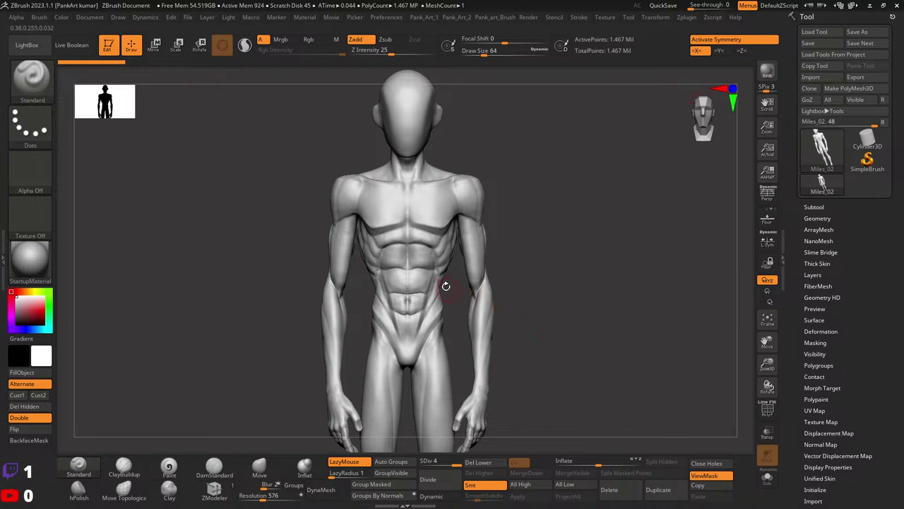
# - Turn to the back view and build clay on the upper back with ClayBuildup and Alpha 06
pyautogui.moveTo(495, 286)
pyautogui.mouseDown()
pyautogui.moveTo(537, 286)
pyautogui.moveTo(538, 243)
pyautogui.moveTo(519, 263)
pyautogui.mouseUp()
pyautogui.press('space')
pyautogui.press('space')
pyautogui.click(123, 466)
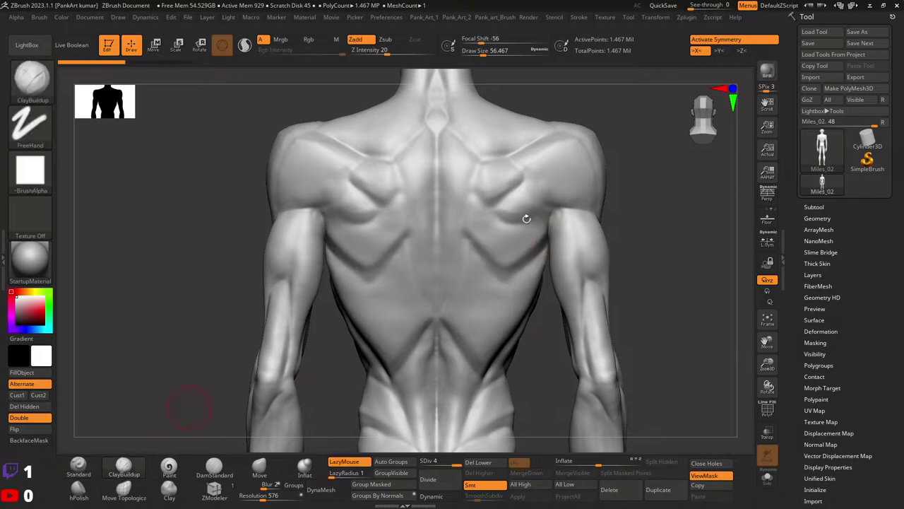
pyautogui.moveTo(520, 248)
pyautogui.mouseDown()
pyautogui.moveTo(537, 238)
pyautogui.moveTo(476, 223)
pyautogui.moveTo(544, 233)
pyautogui.mouseUp()
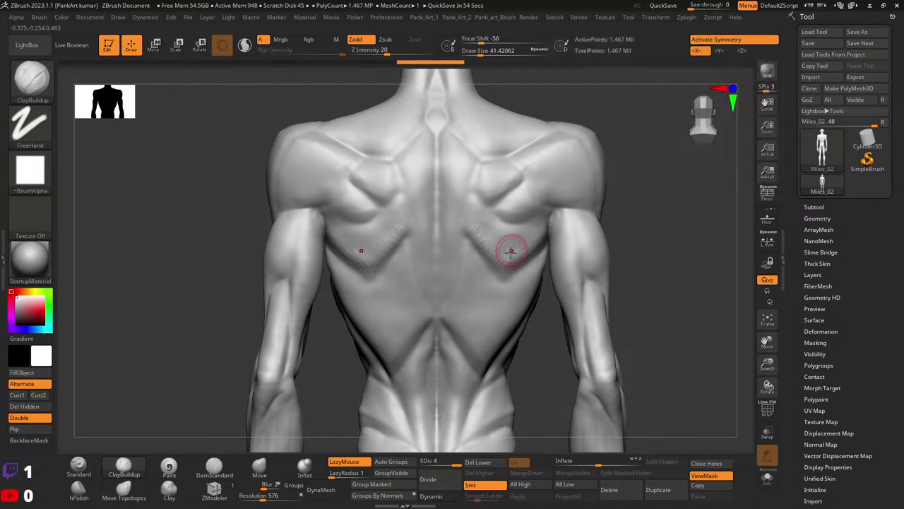
pyautogui.hotkey('alt', 'a')
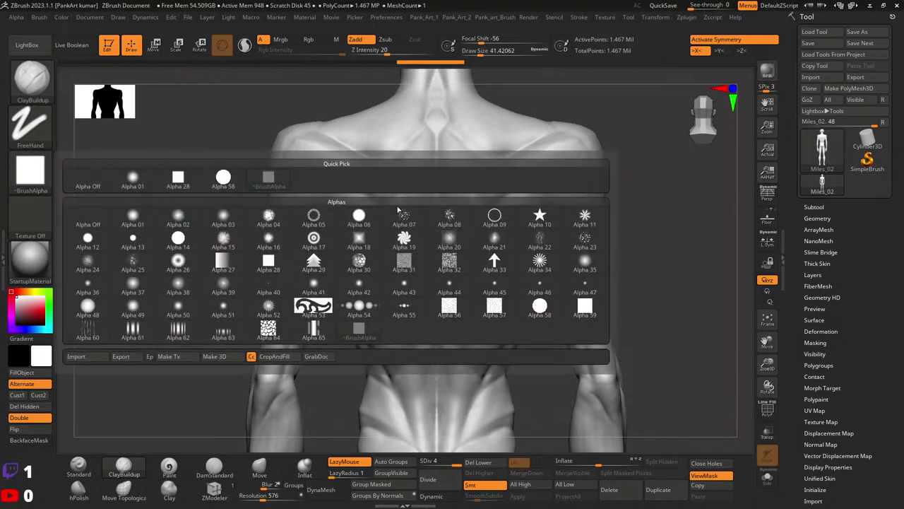
pyautogui.click(359, 216)
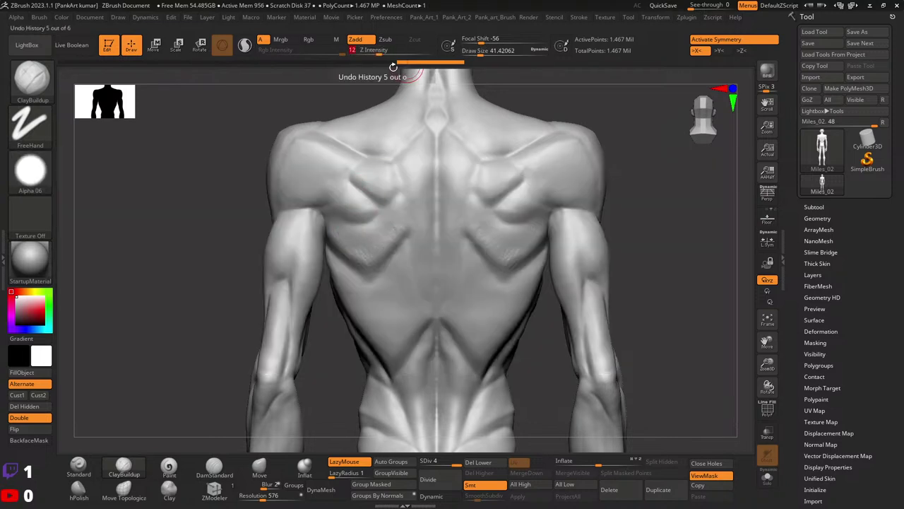
# - Add and smooth LazyMouse clay strokes around the right upper back and shoulder blade
pyautogui.press('shift')
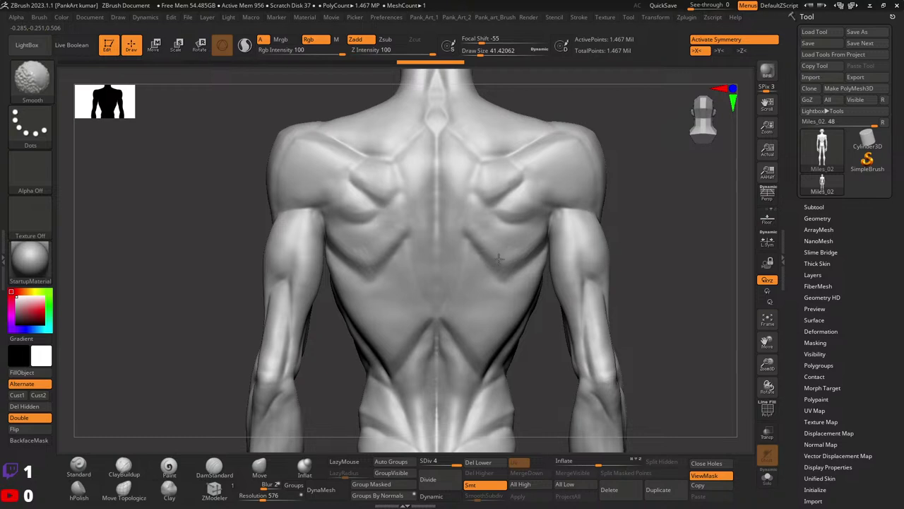
pyautogui.press('l')
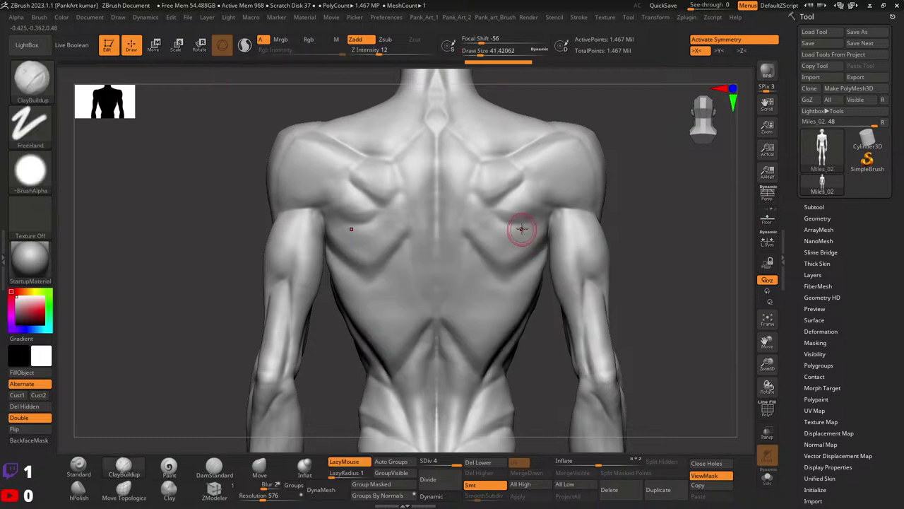
pyautogui.moveTo(503, 263); pyautogui.dragTo(530, 241)
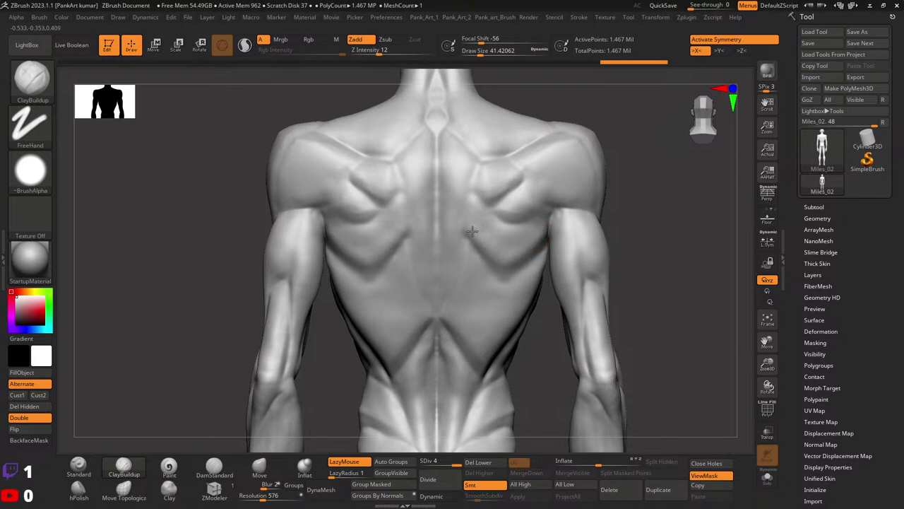
pyautogui.moveTo(472, 231)
pyautogui.mouseDown()
pyautogui.moveTo(491, 244)
pyautogui.moveTo(529, 234)
pyautogui.mouseUp()
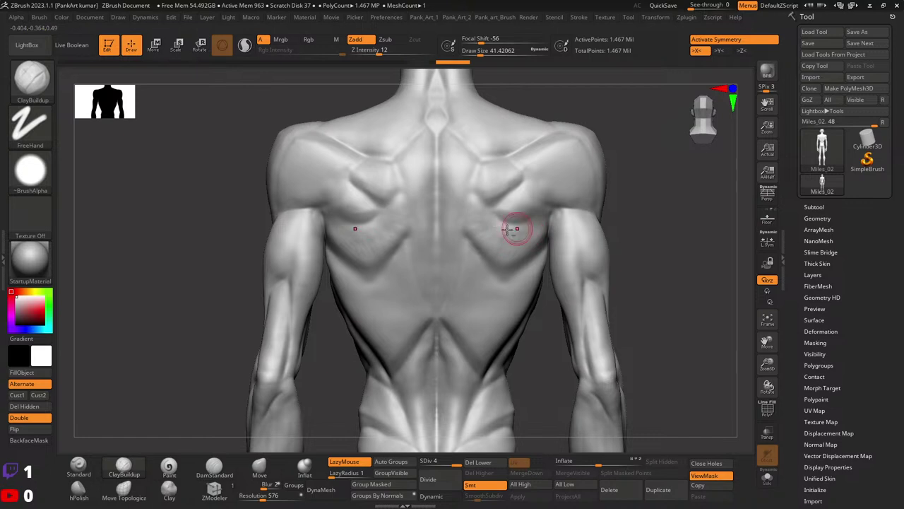
pyautogui.press('space')
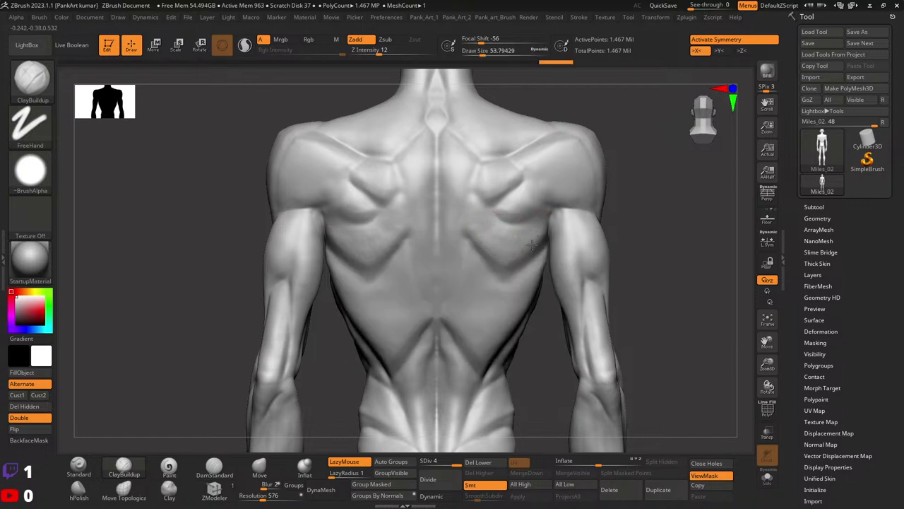
pyautogui.moveTo(533, 244)
pyautogui.mouseDown()
pyautogui.moveTo(534, 234)
pyautogui.moveTo(490, 228)
pyautogui.moveTo(501, 257)
pyautogui.mouseUp()
pyautogui.press('shift')
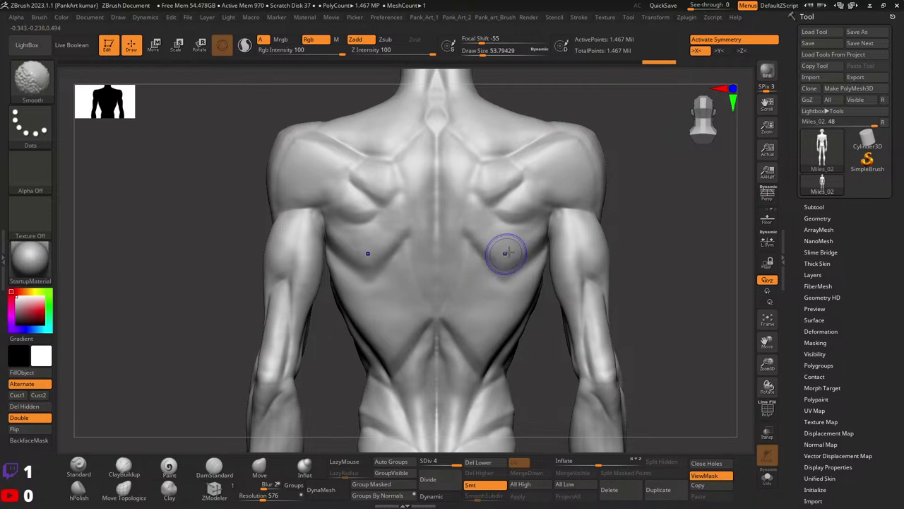
pyautogui.keyDown('alt'); pyautogui.moveTo(499, 236); pyautogui.dragTo(509, 236, button='right'); pyautogui.keyUp('alt')
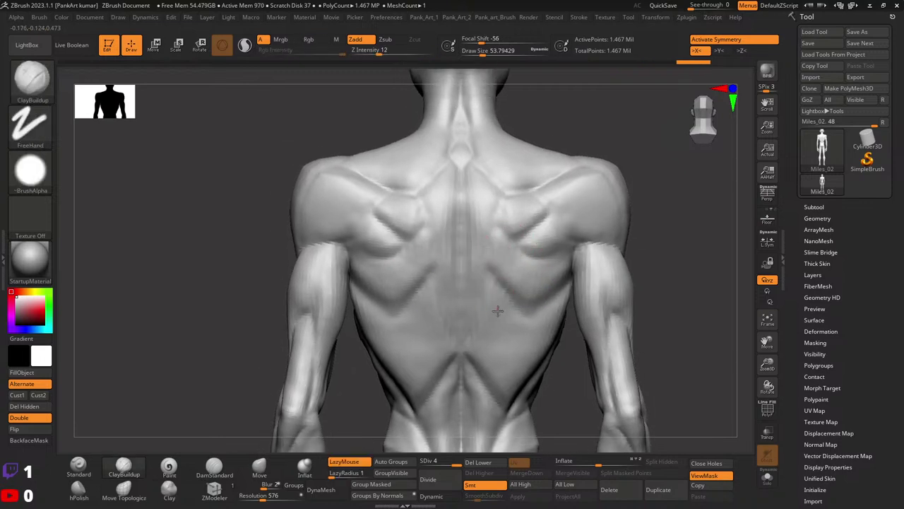
# - Select the DamStandard brush at a size of about 71
pyautogui.moveTo(475, 318)
pyautogui.mouseDown(button='right')
pyautogui.moveTo(491, 289)
pyautogui.moveTo(465, 293)
pyautogui.mouseUp(button='right')
pyautogui.click(220, 467)
pyautogui.rightClick(431, 320)
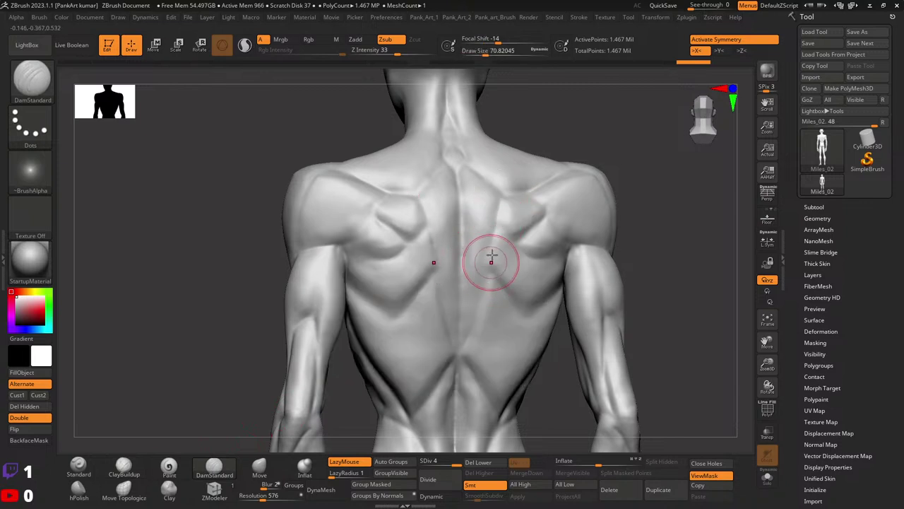
# - Undo back through several earlier sculpt states of the back
pyautogui.hotkey('ctrl', 'z')
pyautogui.hotkey('ctrl', 'z')
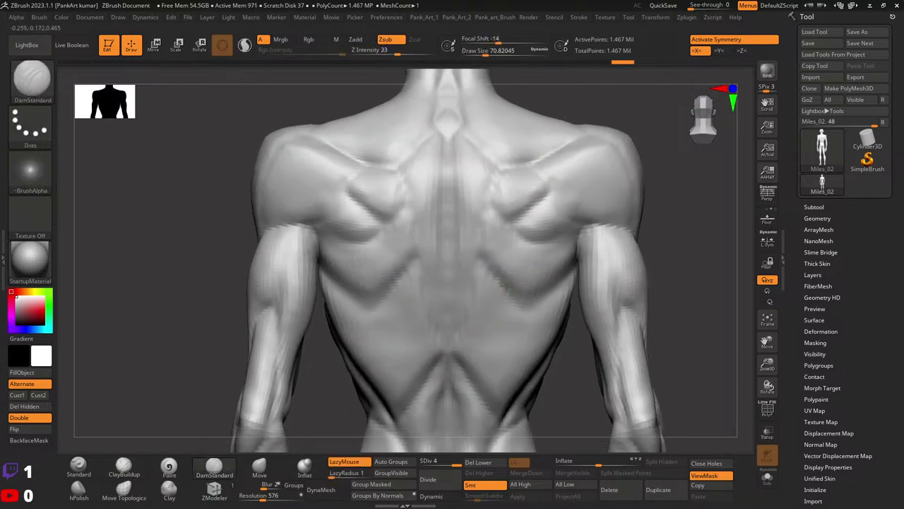
pyautogui.hotkey('ctrl', 'z')
pyautogui.hotkey('ctrl', 'z')
pyautogui.hotkey('ctrl', 'z')
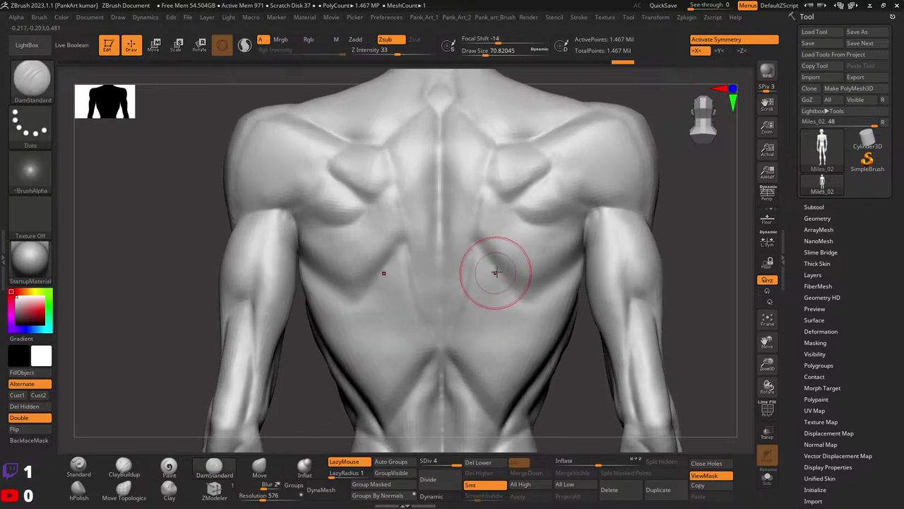
pyautogui.hotkey('ctrl', 'z')
pyautogui.hotkey('ctrl', 'z')
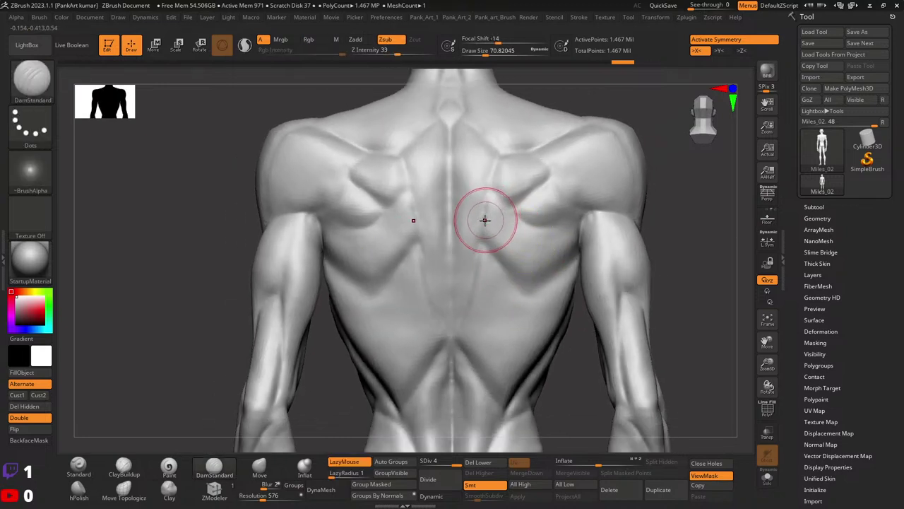
pyautogui.hotkey('ctrl', 'z')
pyautogui.hotkey('ctrl', 'z')
pyautogui.hotkey('ctrl', 'z')
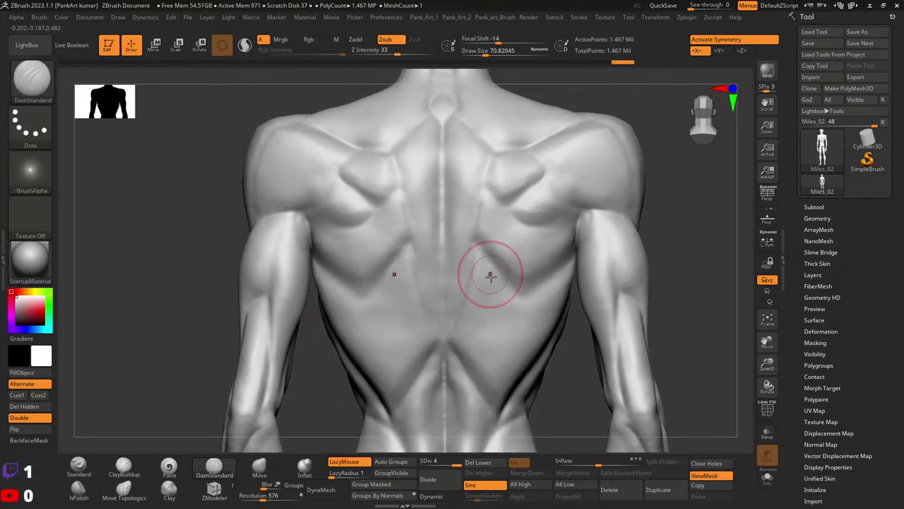
pyautogui.hotkey('ctrl', 'z')
pyautogui.hotkey('ctrl', 'z')
pyautogui.hotkey('ctrl', 'z')
pyautogui.hotkey('ctrl', 'z')
pyautogui.hotkey('ctrl', 'z')
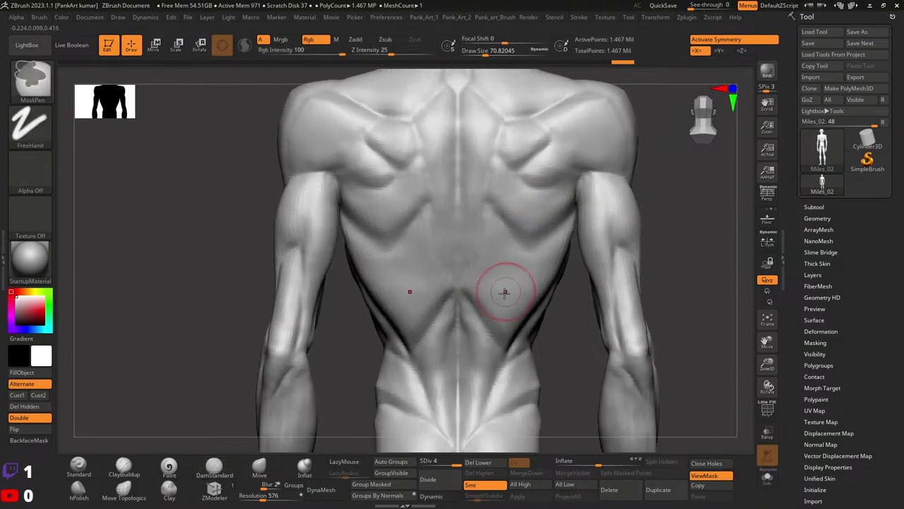
pyautogui.hotkey('ctrl', 'z')
pyautogui.hotkey('ctrl', 'z')
pyautogui.hotkey('ctrl', 'z')
pyautogui.hotkey('ctrl', 'z')
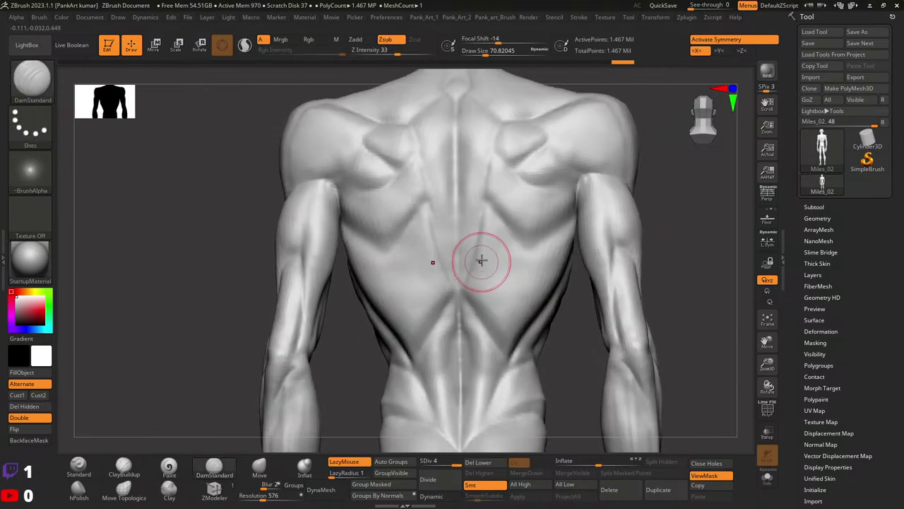
pyautogui.hotkey('ctrl', 'z')
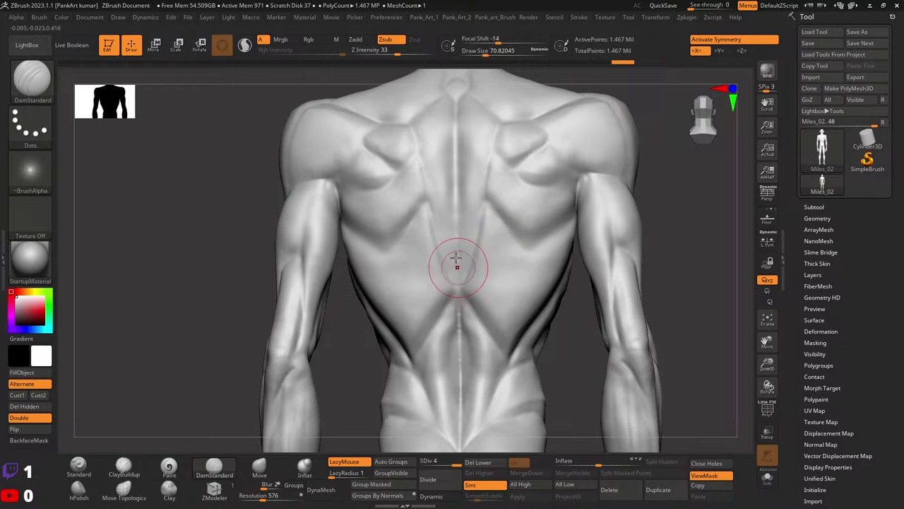
pyautogui.hotkey('ctrl', 'z')
pyautogui.hotkey('ctrl', 'z')
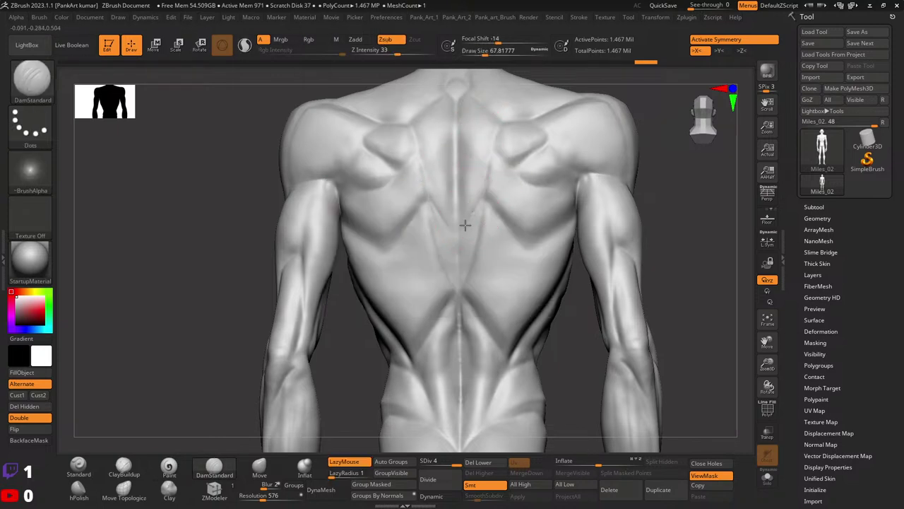
# - Carve a groove down the lower spine, compare it with undo/redo, and select ClayBuildup
pyautogui.moveTo(464, 228); pyautogui.dragTo(470, 305)
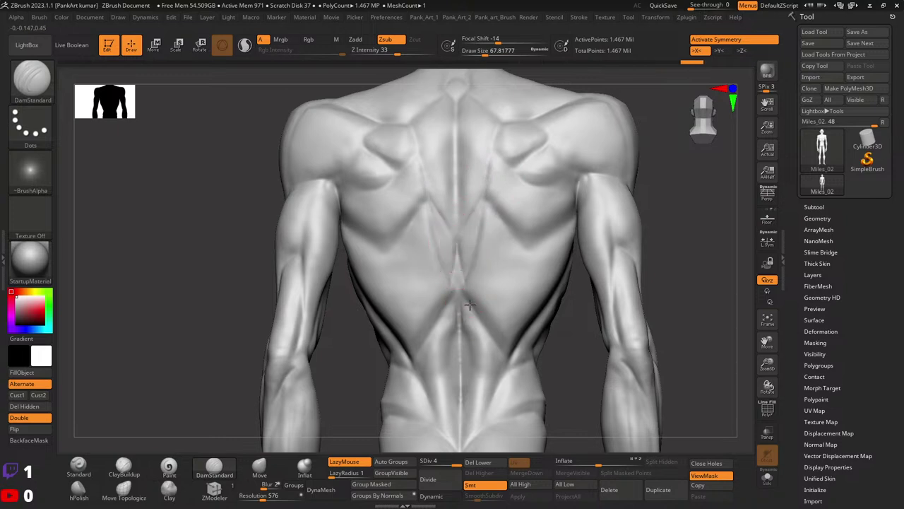
pyautogui.hotkey('ctrl', 'z')
pyautogui.hotkey('ctrl', 'shift', 'z')
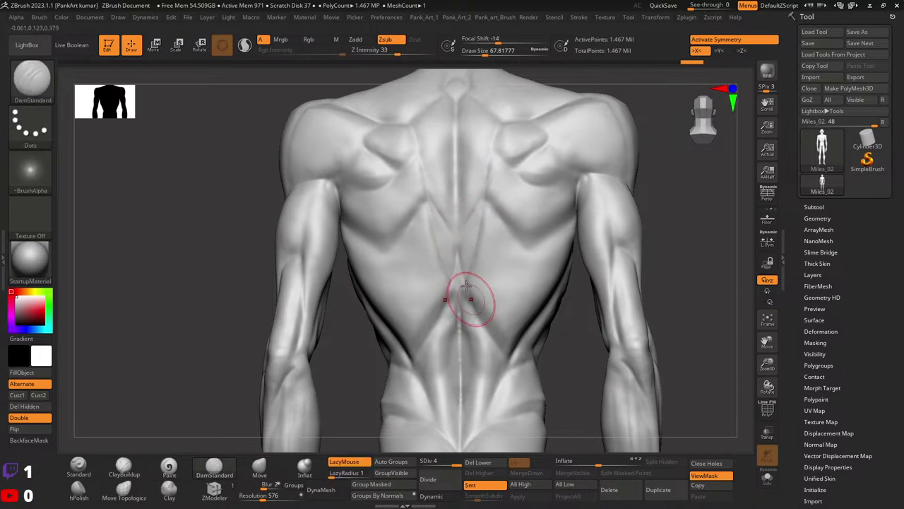
pyautogui.hotkey('ctrl', 'z')
pyautogui.hotkey('ctrl', 'z')
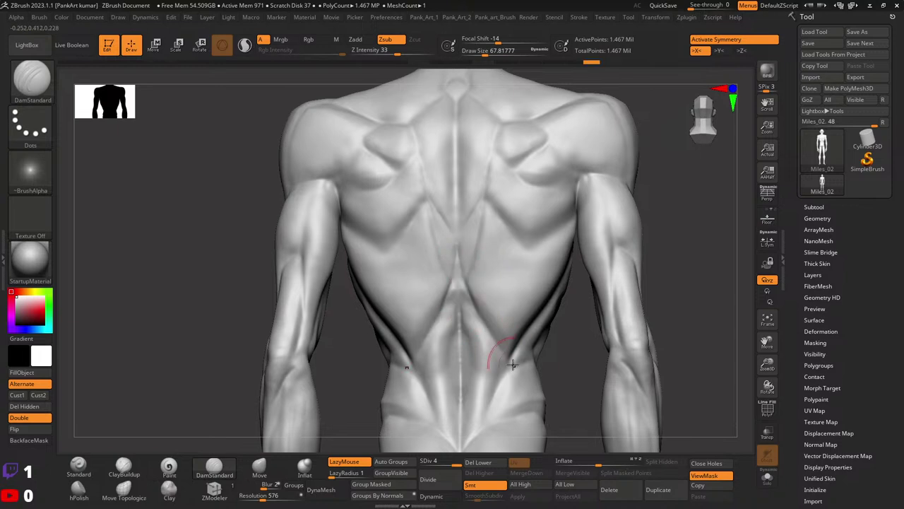
pyautogui.hotkey('ctrl', 'shift', 'z')
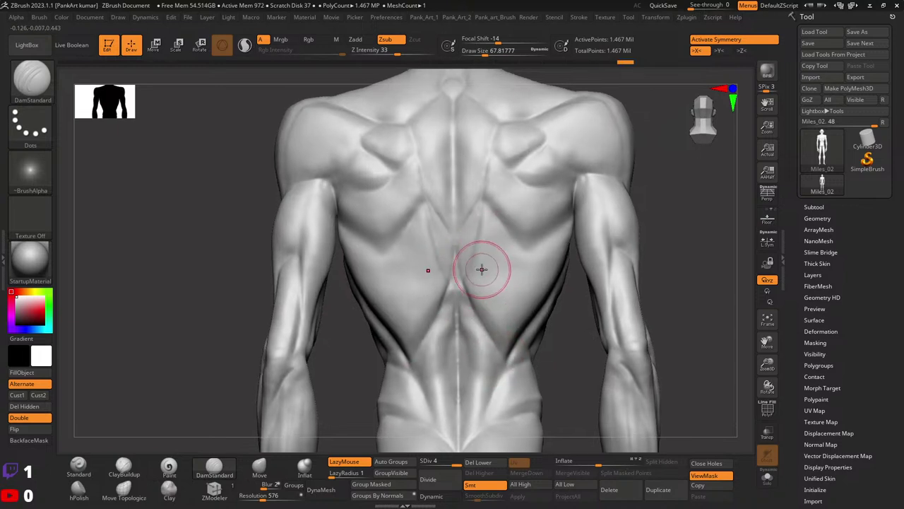
pyautogui.press('b')
pyautogui.press('c')
pyautogui.press('b')
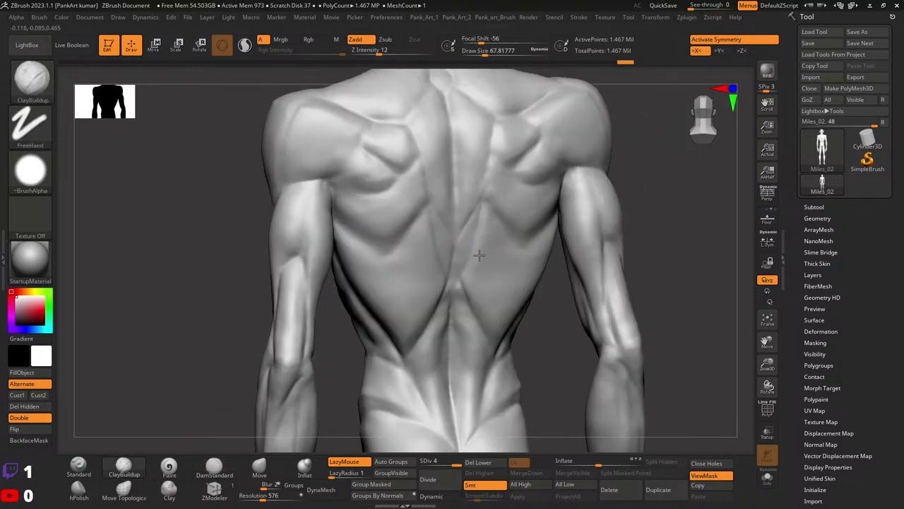
pyautogui.hotkey('ctrl', 'shift', 'z')
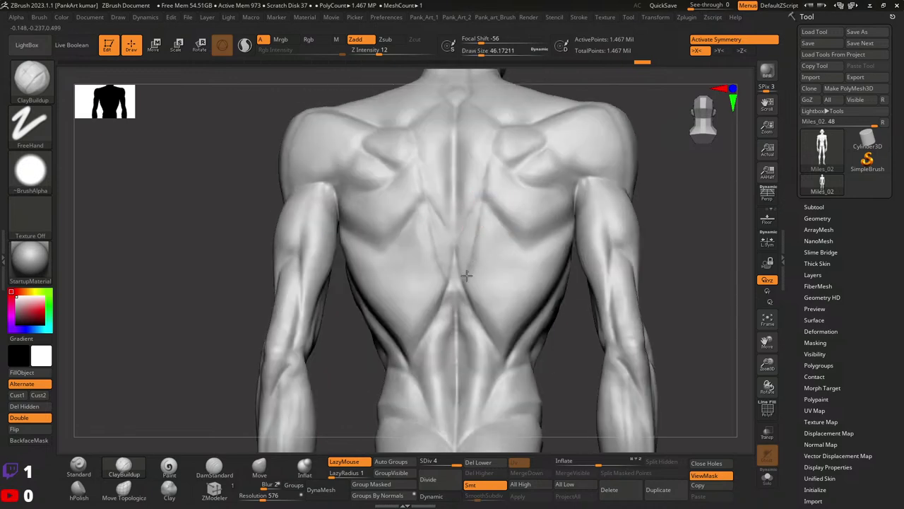
# - Redo forward through the later sculpt states of the back
pyautogui.hotkey('ctrl', 'shift', 'z')
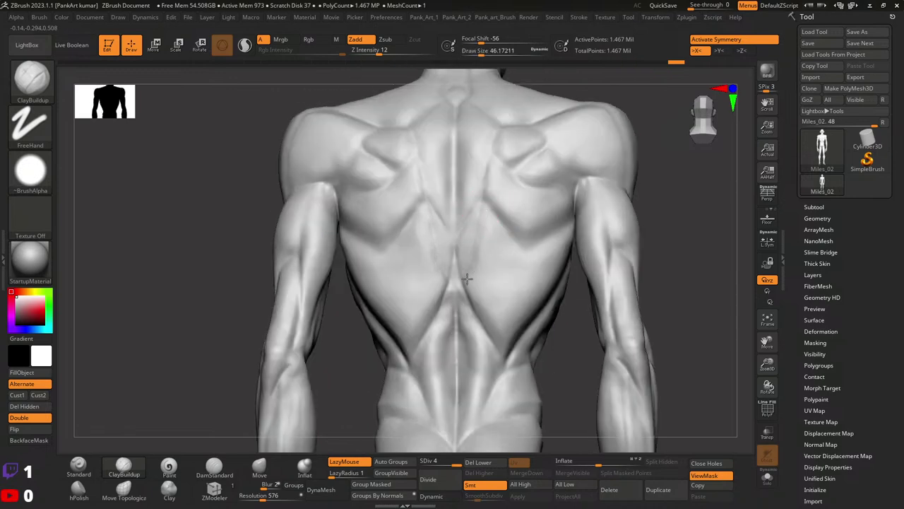
pyautogui.hotkey('ctrl', 'shift', 'z')
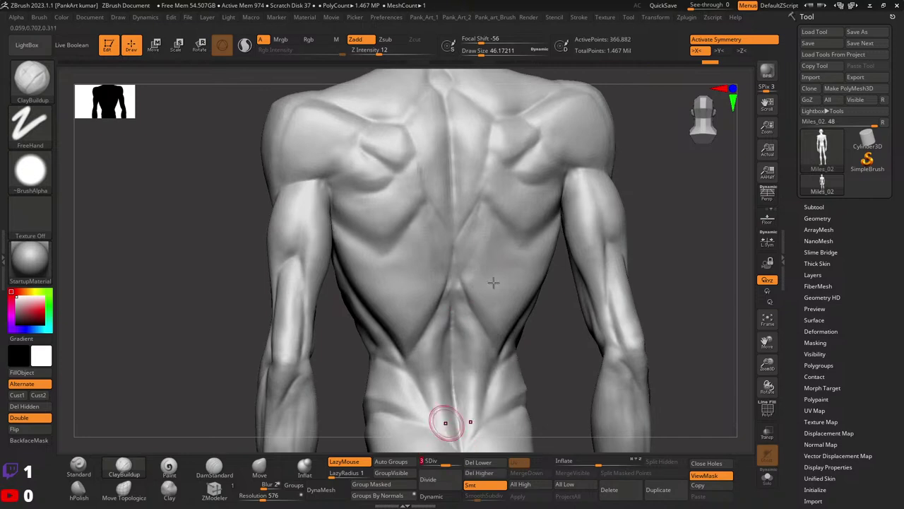
pyautogui.hotkey('ctrl', 'shift', 'z')
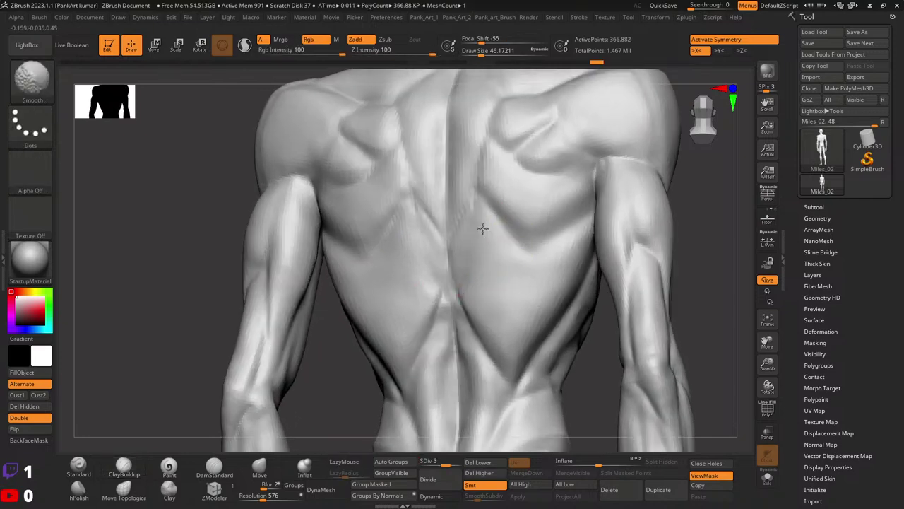
pyautogui.hotkey('ctrl', 'shift', 'z')
pyautogui.press('space')
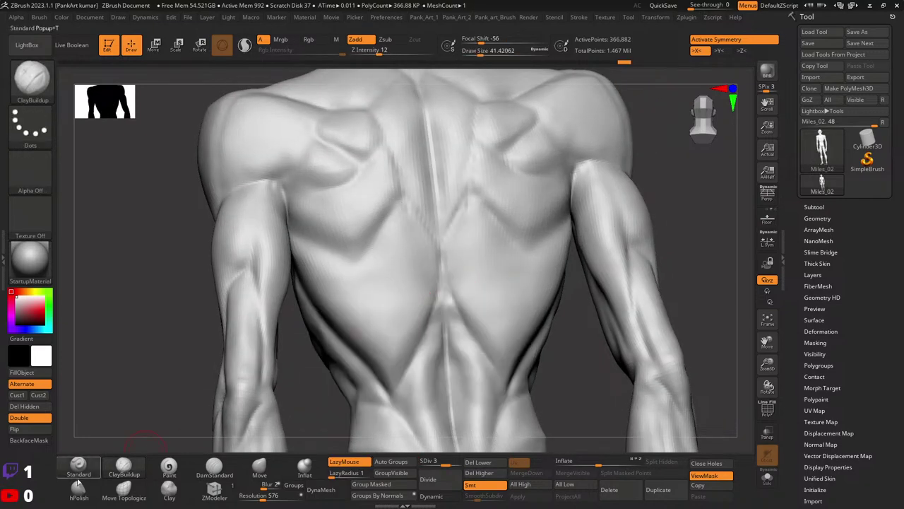
pyautogui.press('space')
pyautogui.hotkey('ctrl', 'shift', 'z')
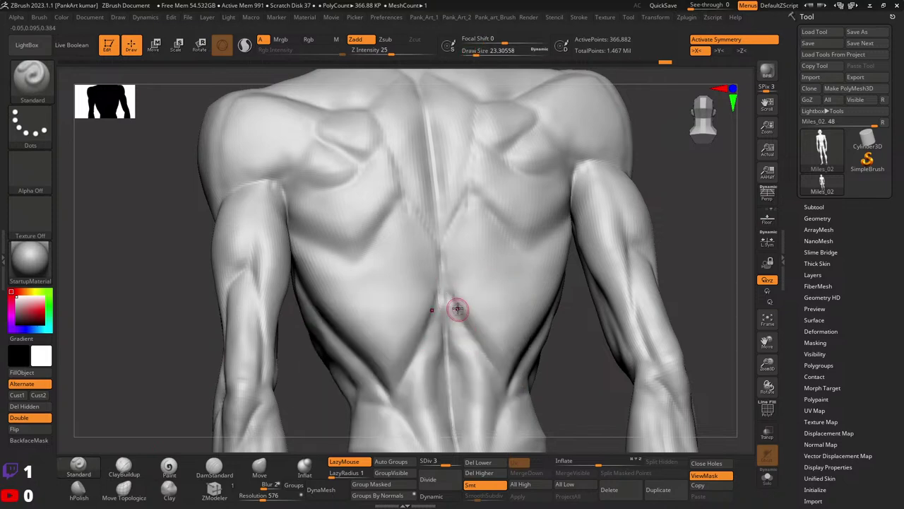
pyautogui.hotkey('ctrl', 'shift', 'z')
pyautogui.press('space')
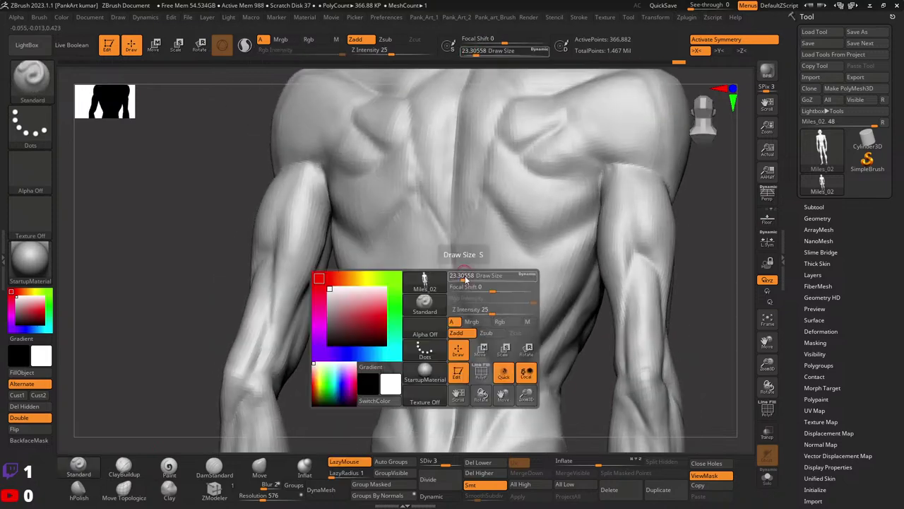
pyautogui.hotkey('ctrl', 'shift', 'z')
pyautogui.hotkey('ctrl', 'shift', 'z')
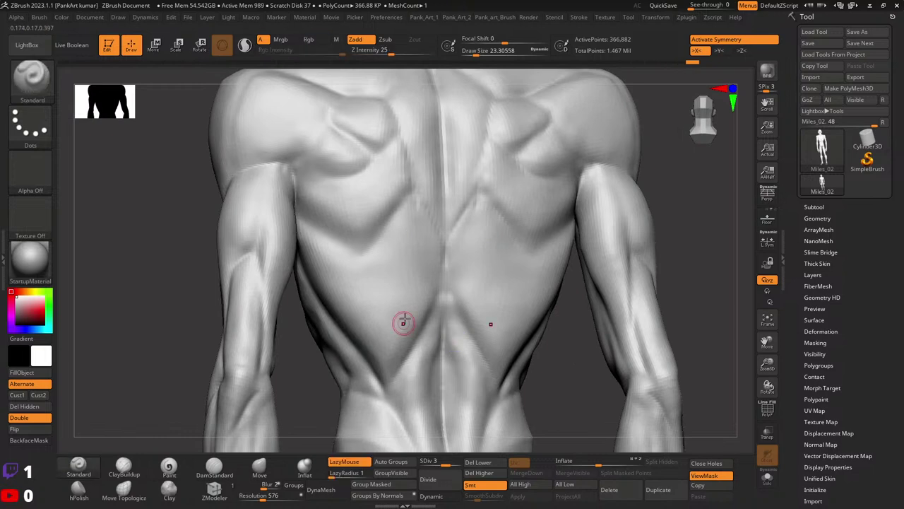
# - Compare earlier smoother states with undo/redo, then select the DamStandard brush
pyautogui.hotkey('ctrl', 'shift', 'z')
pyautogui.hotkey('ctrl', 'z')
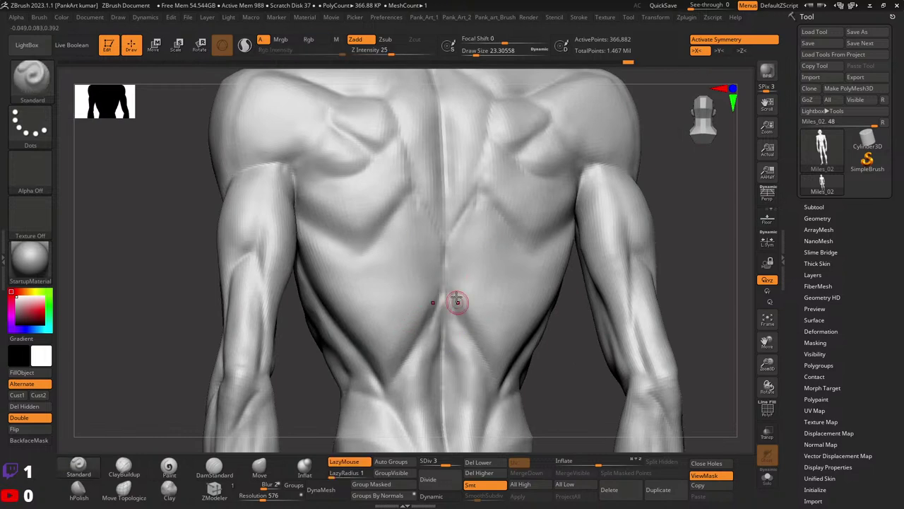
pyautogui.hotkey('ctrl', 'shift', 'z')
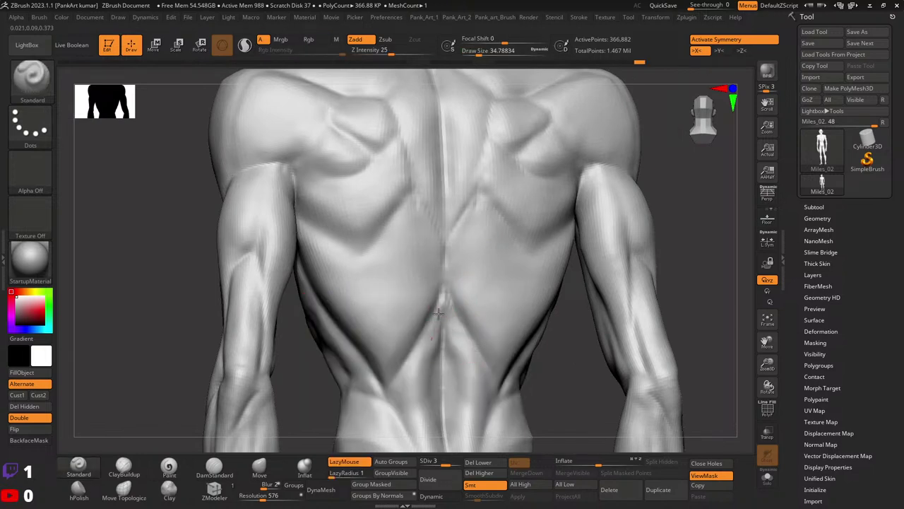
pyautogui.hotkey('ctrl', 'shift', 'z')
pyautogui.hotkey('ctrl', 'shift', 'z')
pyautogui.hotkey('ctrl', 'z')
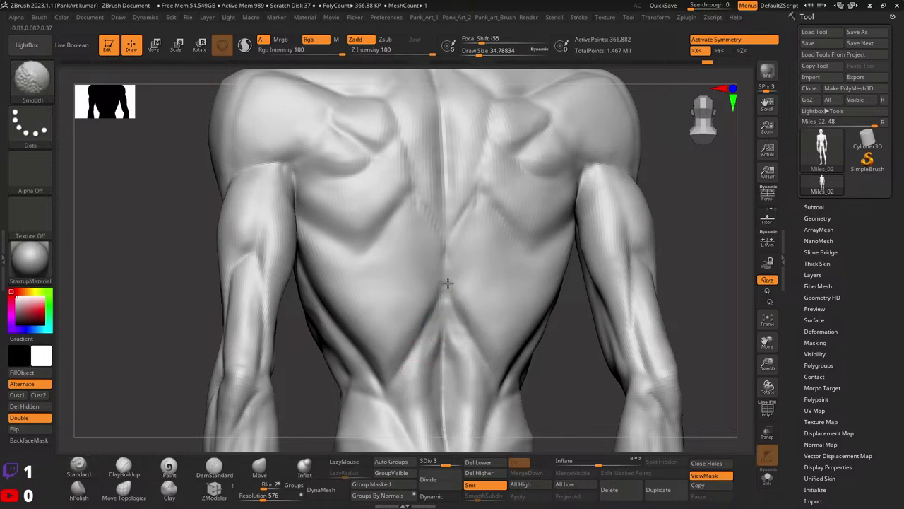
pyautogui.hotkey('ctrl', 'z')
pyautogui.hotkey('ctrl', 'shift', 'z')
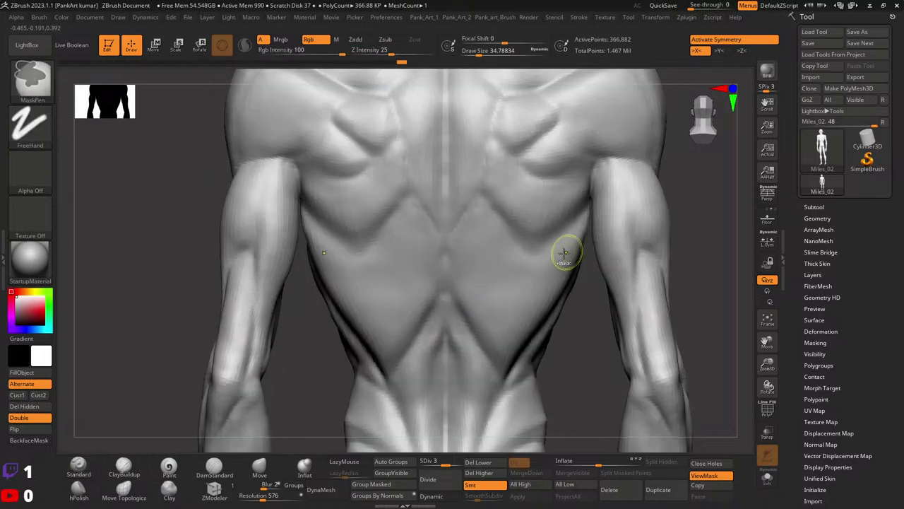
pyautogui.hotkey('ctrl', 'shift', 'z')
pyautogui.hotkey('ctrl', 'shift', 'z')
pyautogui.hotkey('ctrl', 'shift', 'z')
pyautogui.click(215, 466)
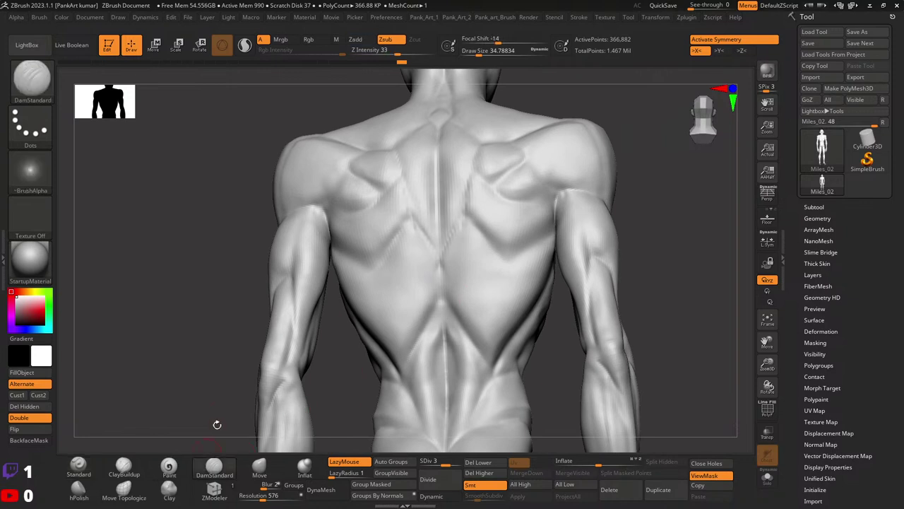
pyautogui.press('space')
# - Subdivide to level 4 and settle on a sculpt state in the history
pyautogui.hotkey('ctrl', 'd')
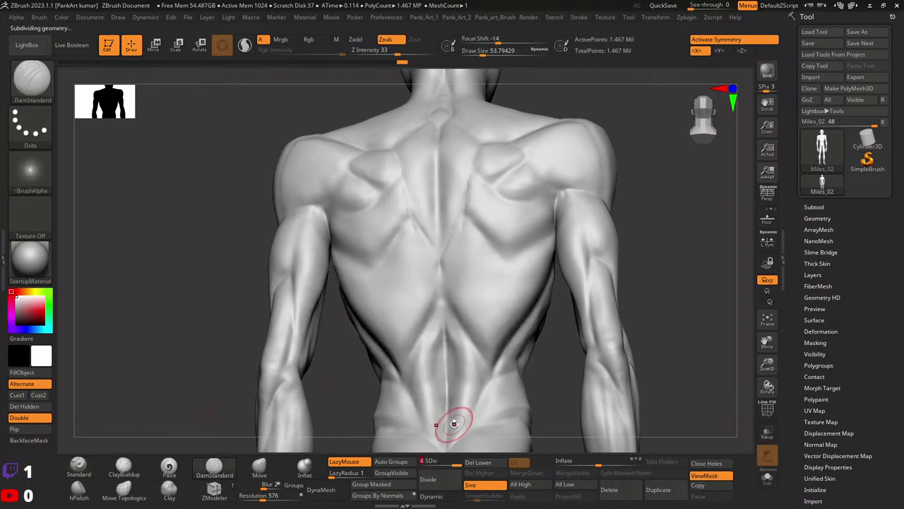
pyautogui.hotkey('ctrl', 'shift', 'z')
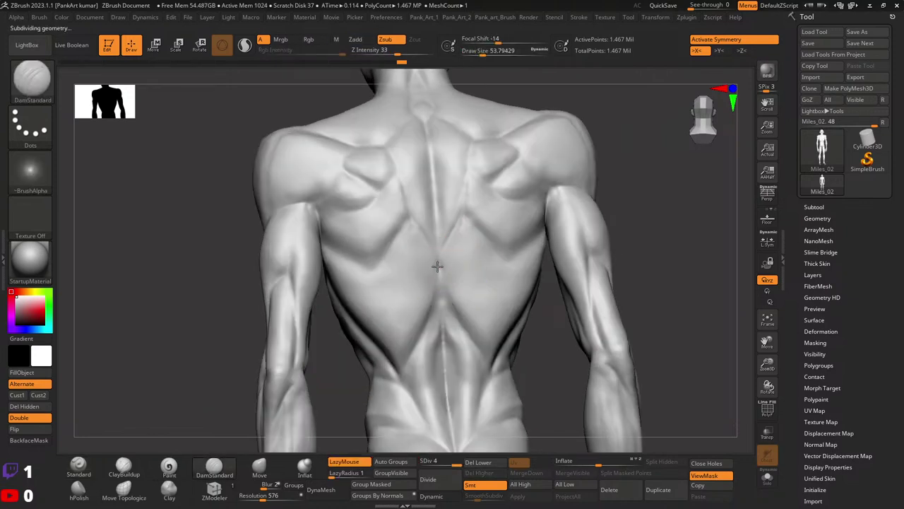
pyautogui.hotkey('ctrl', 'shift', 'z')
pyautogui.hotkey('ctrl', 'shift', 'z')
pyautogui.hotkey('ctrl', 'z')
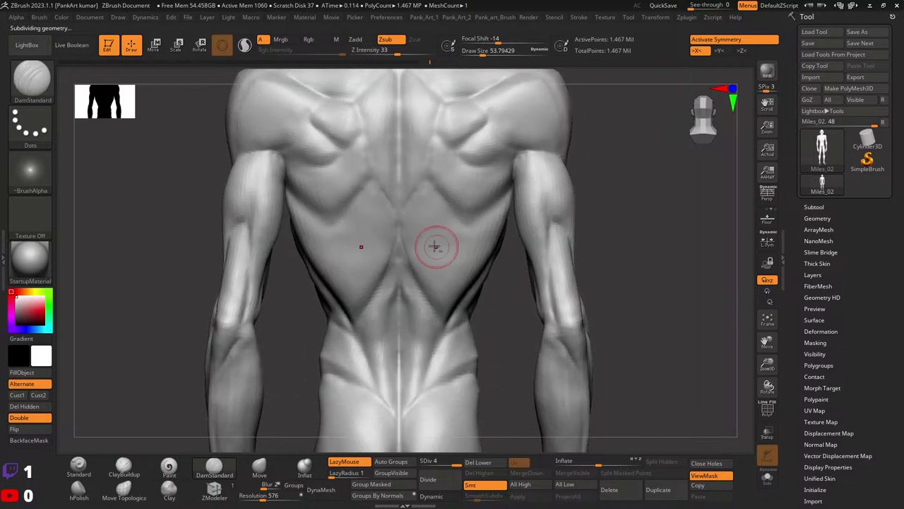
pyautogui.hotkey('ctrl', 'z')
pyautogui.press('space')
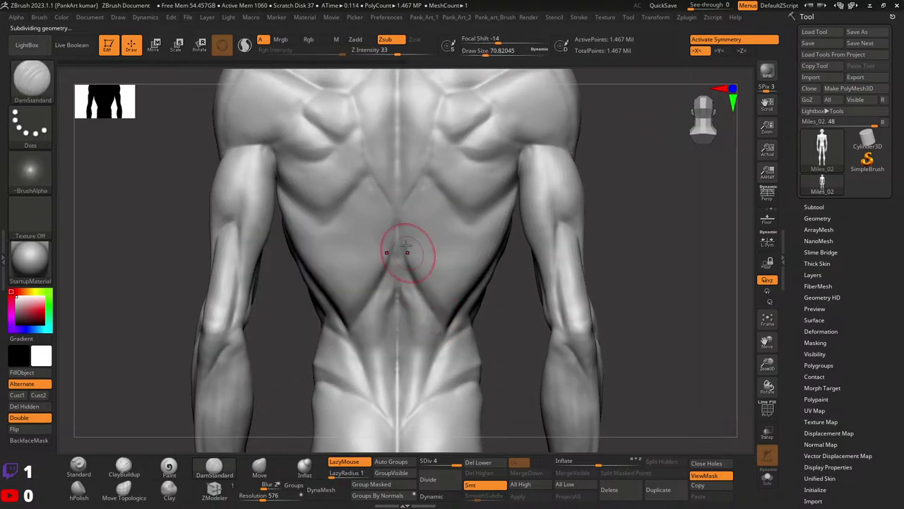
# - Carve and smooth the spinal groove on the lower back with DamStandard
pyautogui.press('b')
pyautogui.press('d')
pyautogui.press('s')
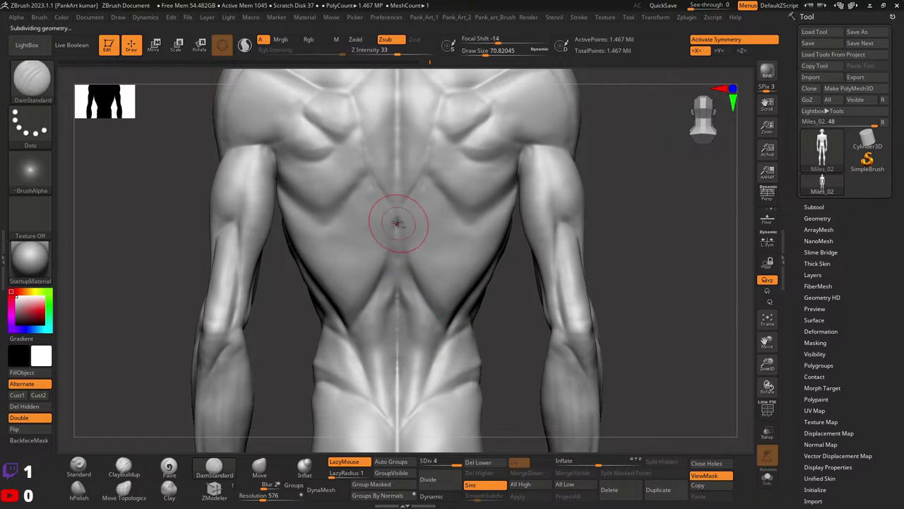
pyautogui.press('shift')
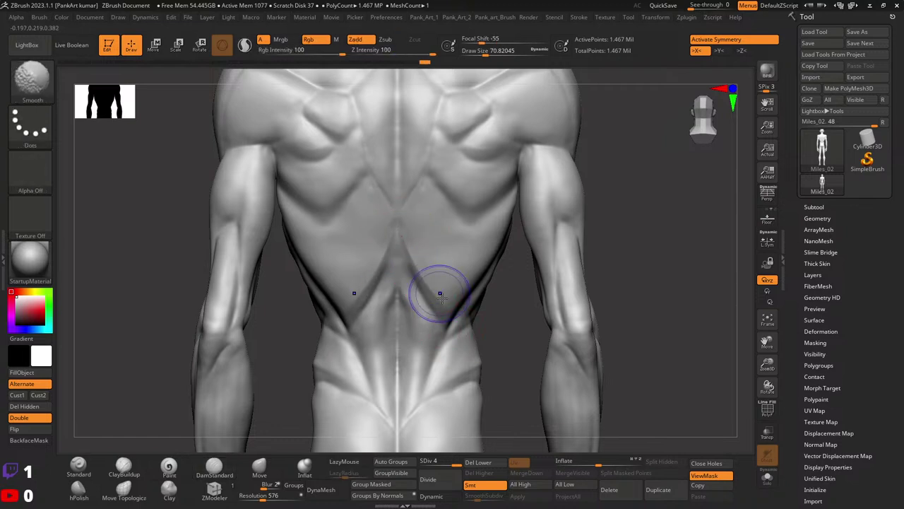
pyautogui.moveTo(422, 265)
pyautogui.keyDown('ctrl'); pyautogui.mouseDown(button='right')
pyautogui.moveTo(490, 300)
pyautogui.moveTo(477, 284)
pyautogui.mouseUp(button='right'); pyautogui.keyUp('ctrl')
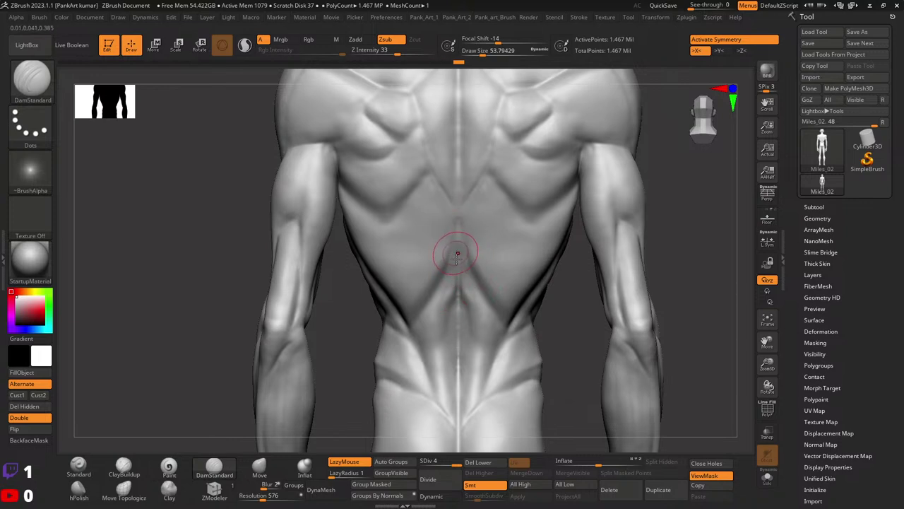
# - Build up the lumbar muscle beside the spine with an enlarged ClayBuildup brush
pyautogui.press('b')
pyautogui.press('c')
pyautogui.press('b')
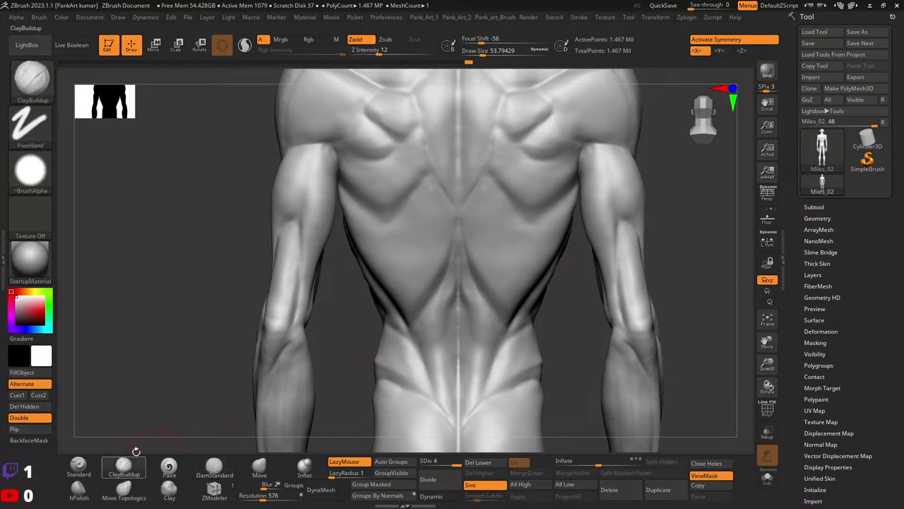
pyautogui.press('space')
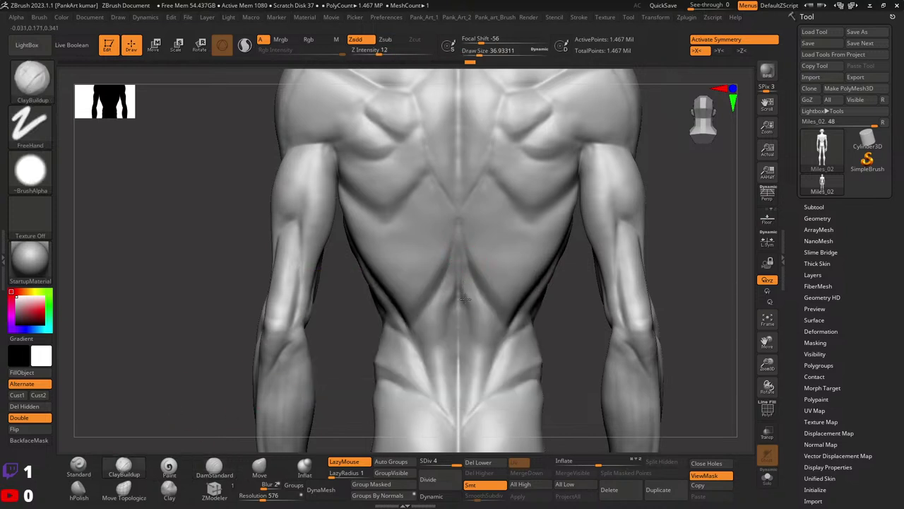
pyautogui.press('space')
pyautogui.press('space')
pyautogui.moveTo(469, 324); pyautogui.dragTo(476, 313, button='right')
pyautogui.press('space')
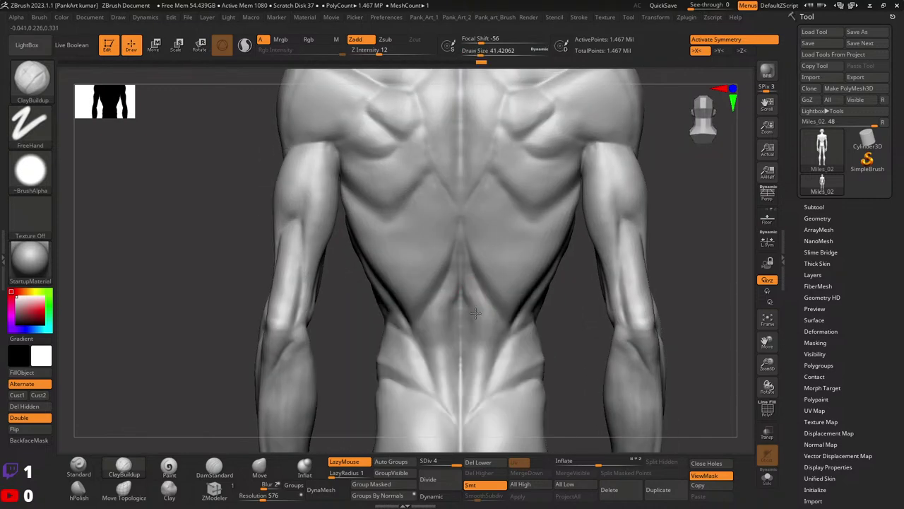
pyautogui.moveTo(476, 357); pyautogui.dragTo(471, 310)
pyautogui.moveTo(484, 276)
pyautogui.mouseDown(button='right')
pyautogui.moveTo(522, 345)
pyautogui.moveTo(580, 269)
pyautogui.mouseUp(button='right')
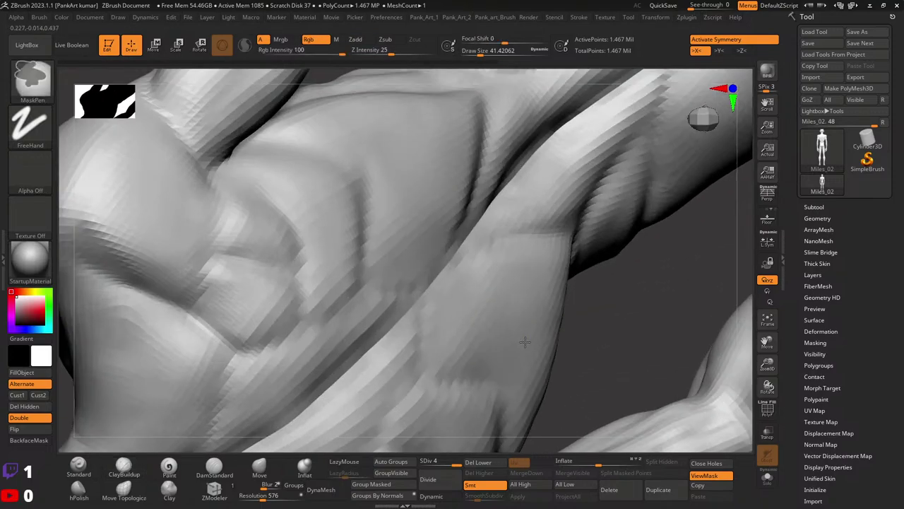
# - Refine the lat below the armpit with Standard at size 27, smoothing at size 39
pyautogui.press('b')
pyautogui.press('s')
pyautogui.press('t')
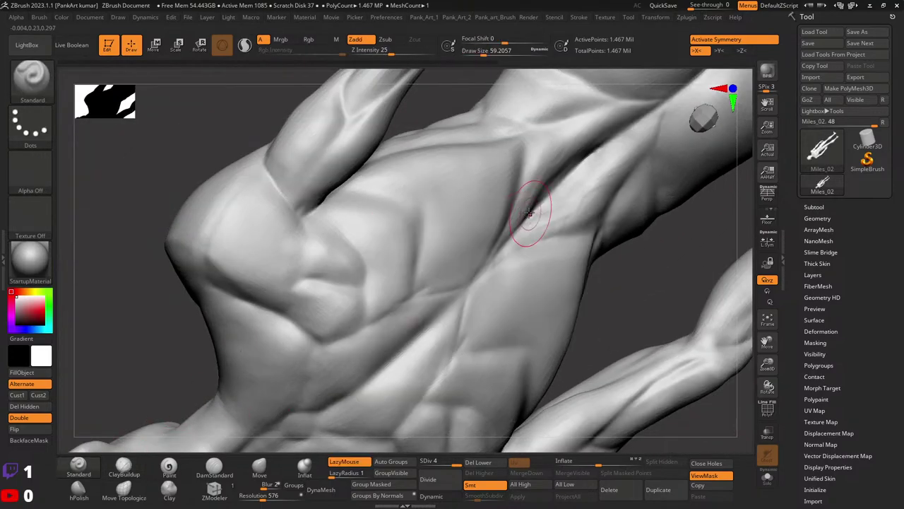
pyautogui.rightClick(495, 261)
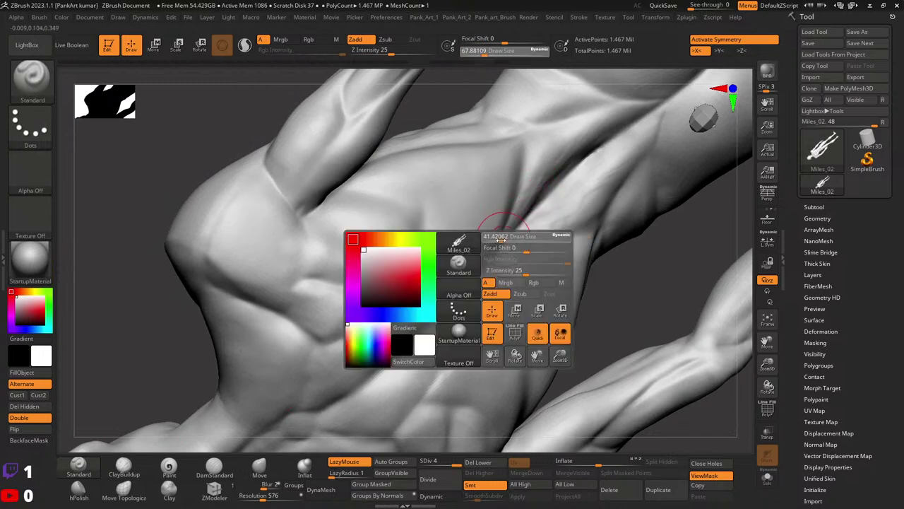
pyautogui.moveTo(494, 262); pyautogui.dragTo(477, 282)
pyautogui.press('shift')
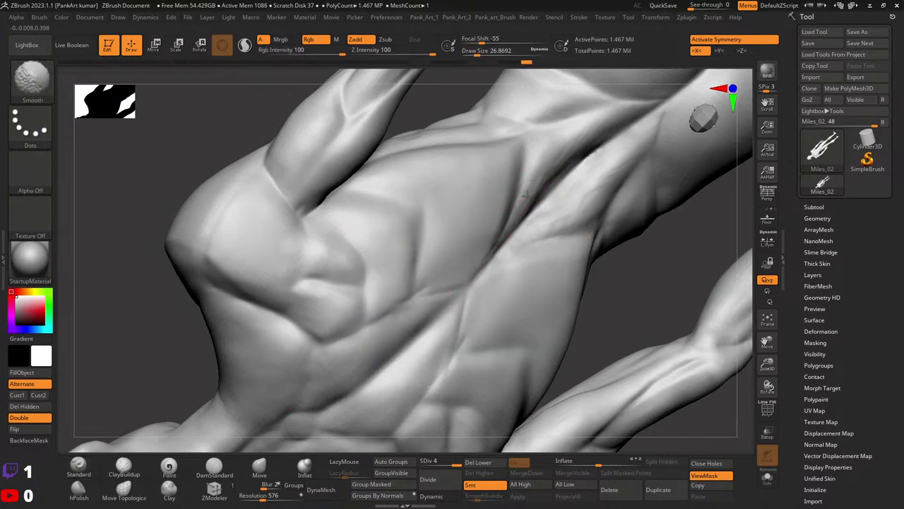
pyautogui.moveTo(536, 183); pyautogui.dragTo(585, 142, button='right')
pyautogui.rightClick(459, 241)
pyautogui.moveTo(495, 212); pyautogui.dragTo(523, 212)
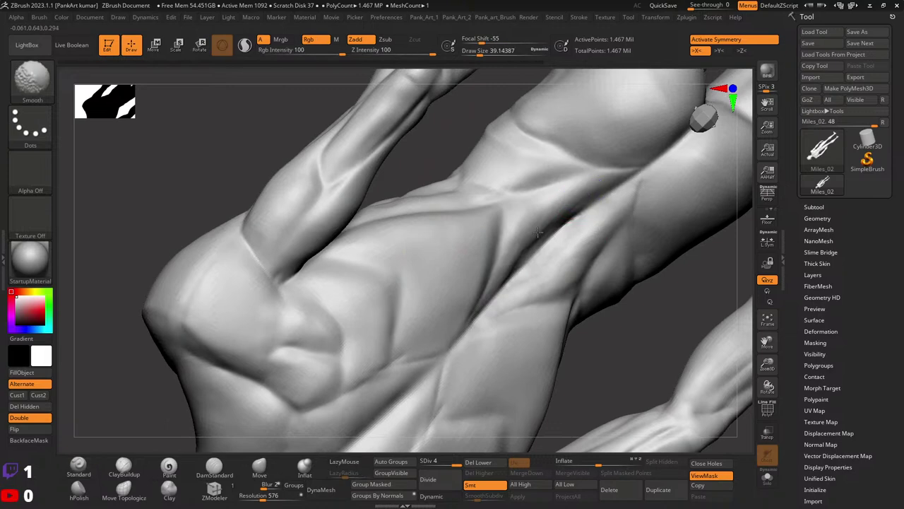
pyautogui.moveTo(506, 250)
pyautogui.mouseDown(button='right')
pyautogui.moveTo(586, 203)
pyautogui.moveTo(561, 216)
pyautogui.moveTo(566, 276)
pyautogui.moveTo(495, 273)
pyautogui.moveTo(465, 246)
pyautogui.mouseUp(button='right')
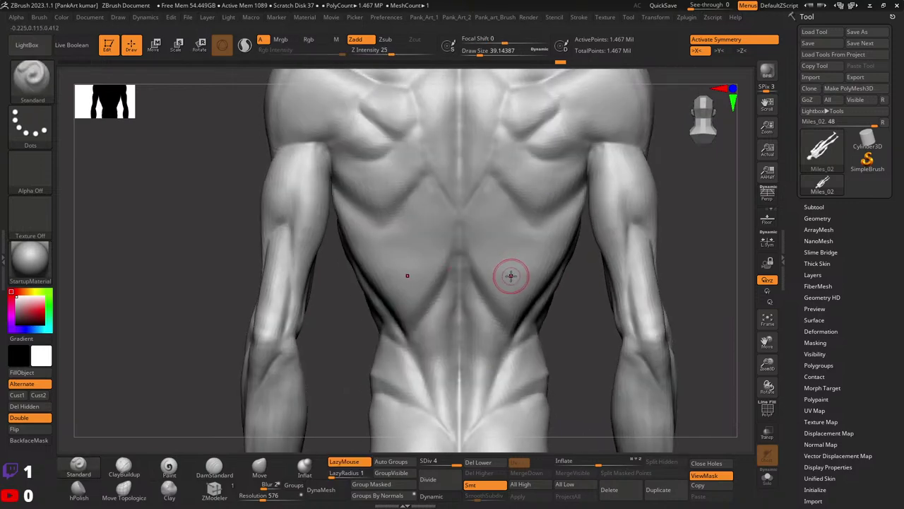
# - Pick the Clay brush at intensity about 27 and frame a straight back view
pyautogui.click(170, 488)
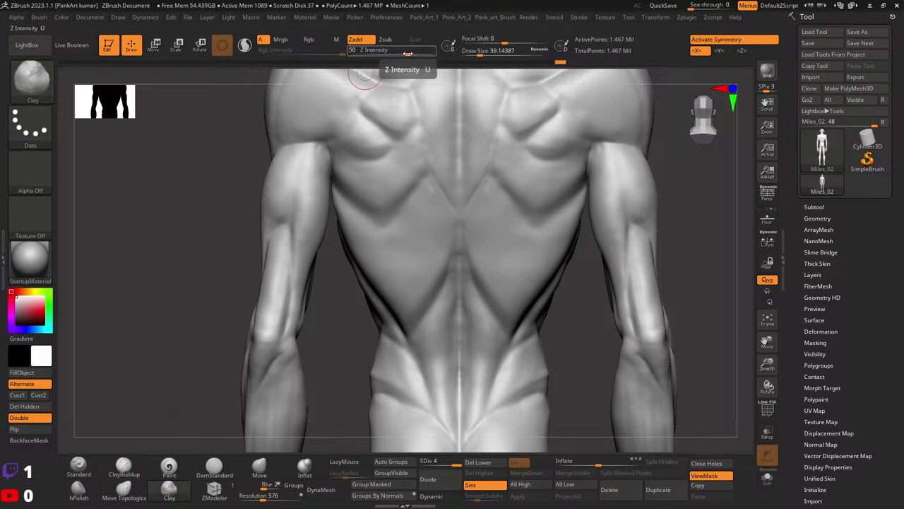
pyautogui.moveTo(408, 51); pyautogui.dragTo(393, 51)
pyautogui.moveTo(535, 316); pyautogui.dragTo(485, 262)
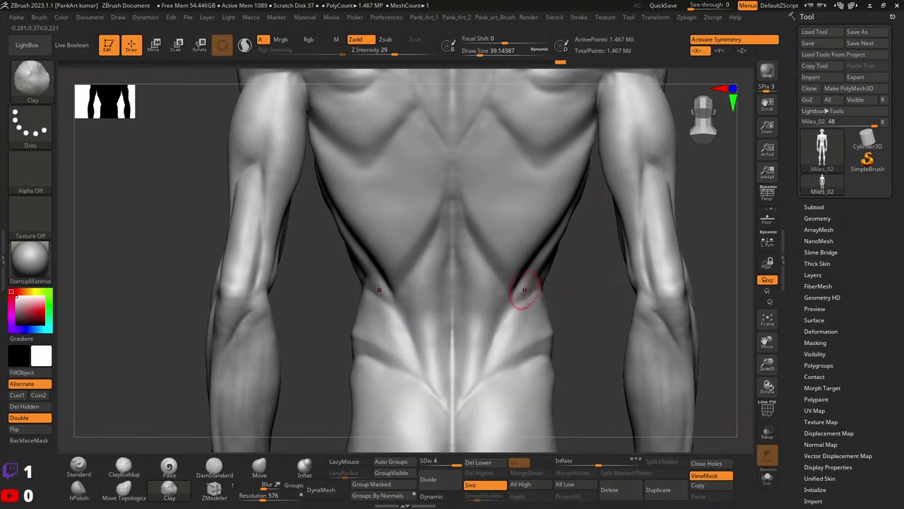
pyautogui.press('space')
pyautogui.press('space')
pyautogui.moveTo(544, 268)
pyautogui.mouseDown()
pyautogui.moveTo(531, 299)
pyautogui.moveTo(551, 274)
pyautogui.mouseUp()
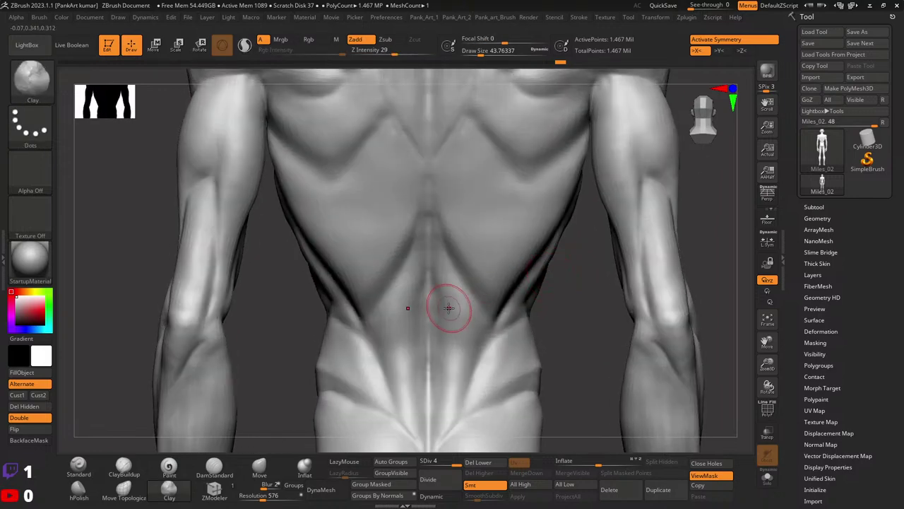
# - At subdivision level 3, reshape and smooth the right flank and lower back with an enlarged Standard brush
pyautogui.hotkey('shift', 'd')
pyautogui.press('l')
pyautogui.press('space')
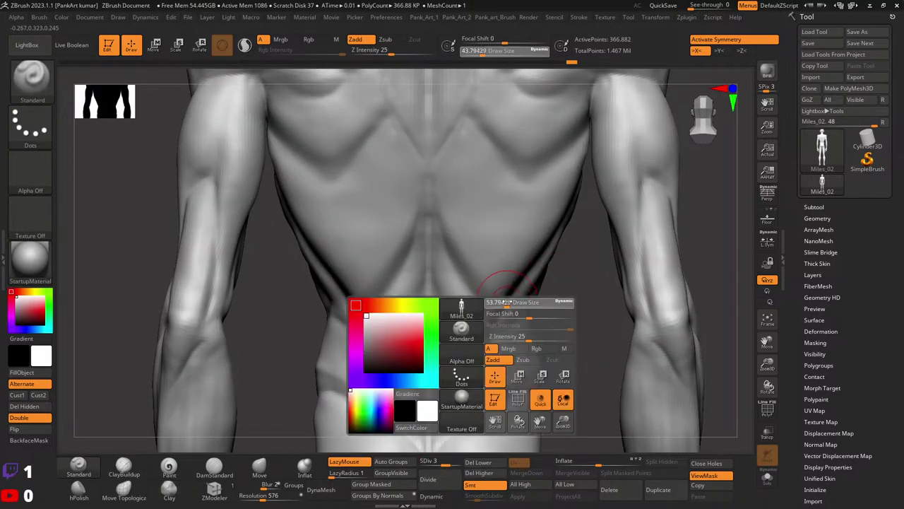
pyautogui.press('space')
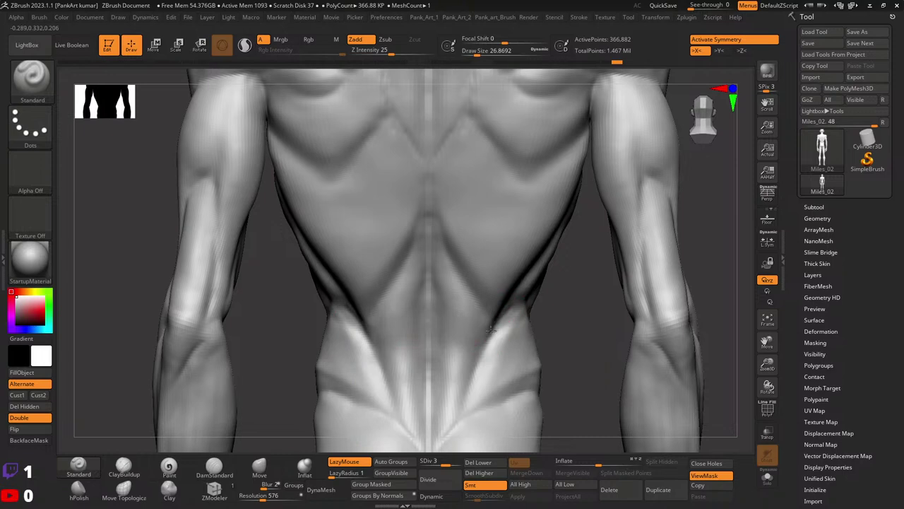
pyautogui.moveTo(516, 302); pyautogui.dragTo(524, 308, button='right')
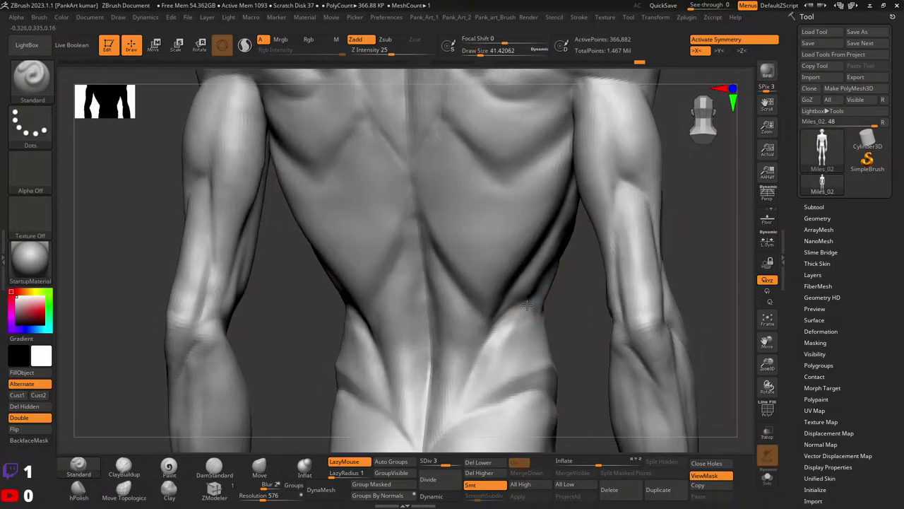
pyautogui.press(']')
pyautogui.press('shift')
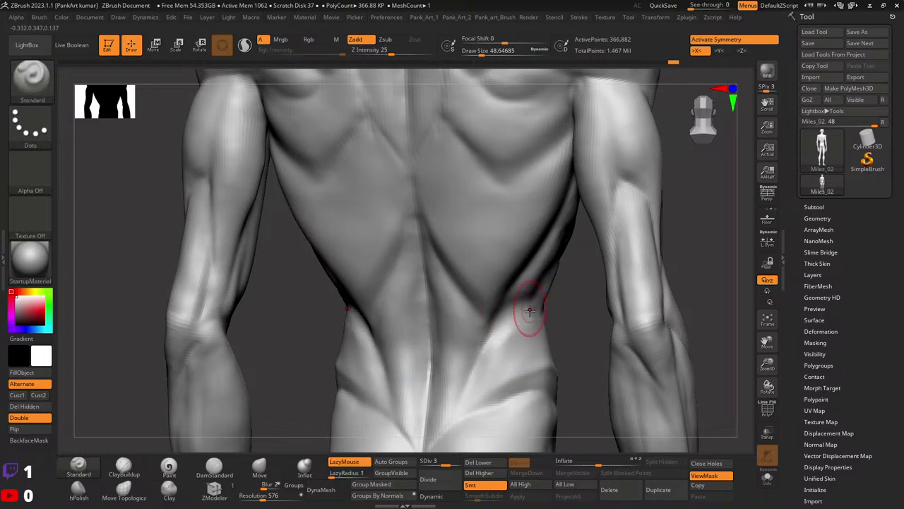
pyautogui.moveTo(515, 300); pyautogui.dragTo(513, 284, button='right')
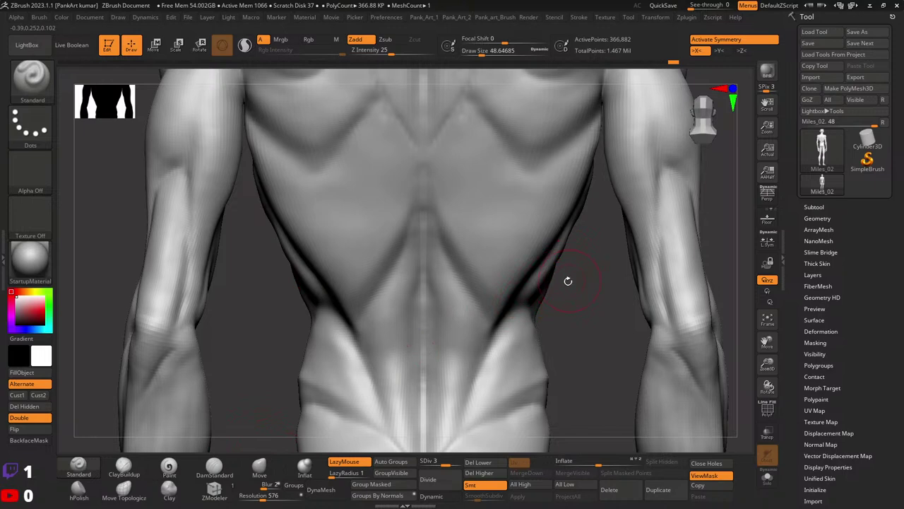
pyautogui.moveTo(568, 281); pyautogui.dragTo(537, 282, button='right')
pyautogui.press('space')
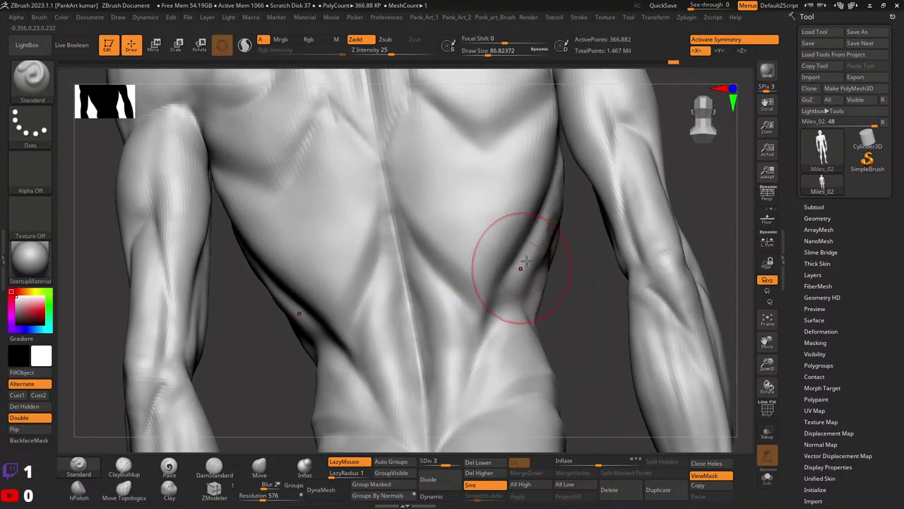
pyautogui.moveTo(526, 297)
pyautogui.keyDown('shift'); pyautogui.mouseDown(button='right')
pyautogui.moveTo(528, 314)
pyautogui.moveTo(522, 303)
pyautogui.moveTo(527, 311)
pyautogui.moveTo(546, 304)
pyautogui.moveTo(547, 267)
pyautogui.mouseUp(button='right'); pyautogui.keyUp('shift')
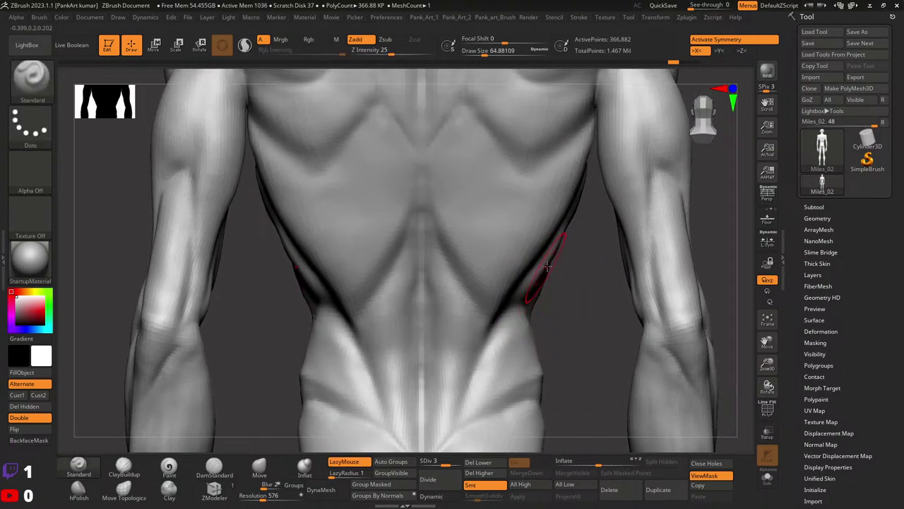
# - Build ClayBuildup mass along the right flank oblique, checking from angled and straight back views
pyautogui.click(124, 466)
pyautogui.press('space')
pyautogui.moveTo(517, 328); pyautogui.dragTo(516, 359)
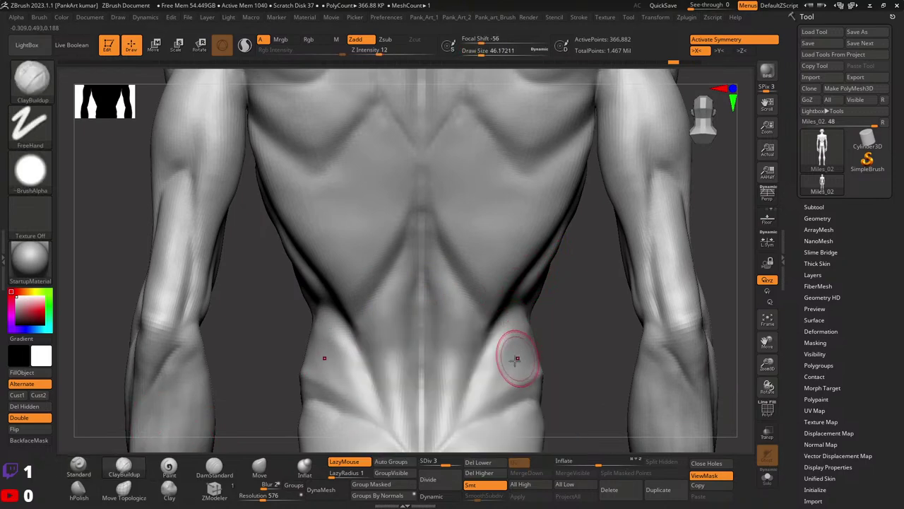
pyautogui.moveTo(550, 340)
pyautogui.mouseDown(button='right')
pyautogui.moveTo(525, 313)
pyautogui.moveTo(529, 303)
pyautogui.moveTo(556, 409)
pyautogui.moveTo(554, 331)
pyautogui.moveTo(521, 323)
pyautogui.moveTo(539, 317)
pyautogui.mouseUp(button='right')
pyautogui.click(258, 468)
pyautogui.click(124, 466)
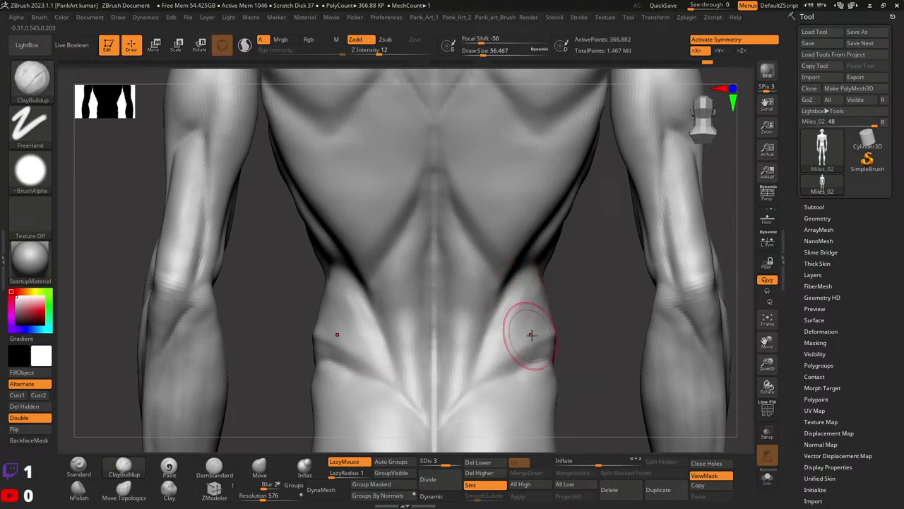
pyautogui.moveTo(539, 281); pyautogui.dragTo(539, 272, button='right')
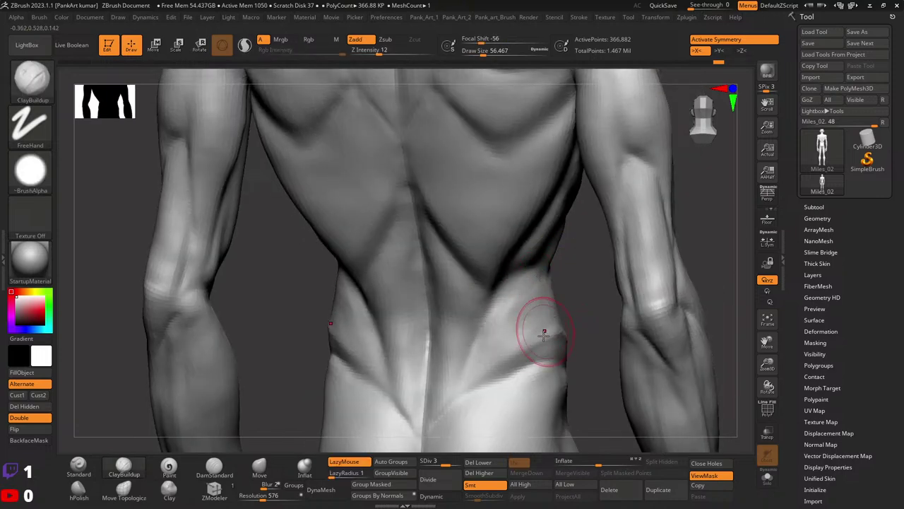
pyautogui.moveTo(544, 333)
pyautogui.keyDown('shift'); pyautogui.mouseDown(button='right')
pyautogui.moveTo(544, 311)
pyautogui.moveTo(370, 323)
pyautogui.mouseUp(button='right'); pyautogui.keyUp('shift')
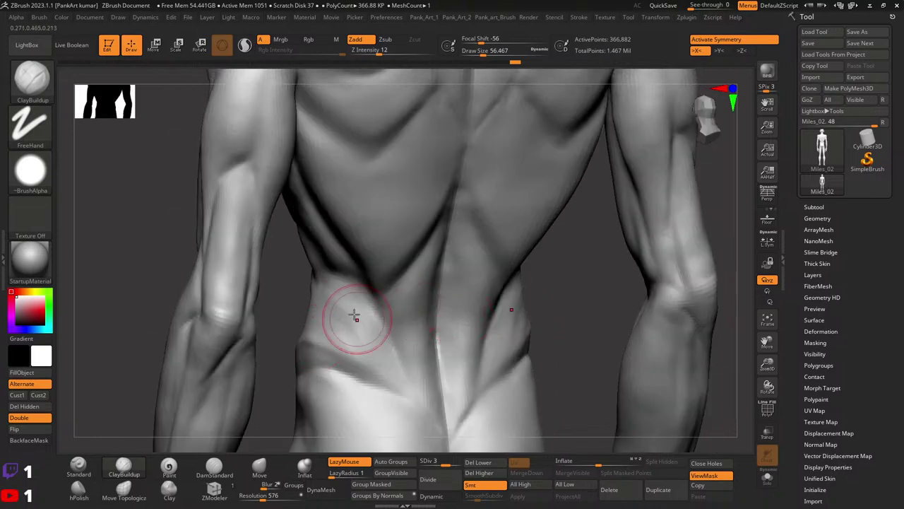
pyautogui.keyDown('shift'); pyautogui.moveTo(373, 357); pyautogui.dragTo(410, 334, button='right'); pyautogui.keyUp('shift')
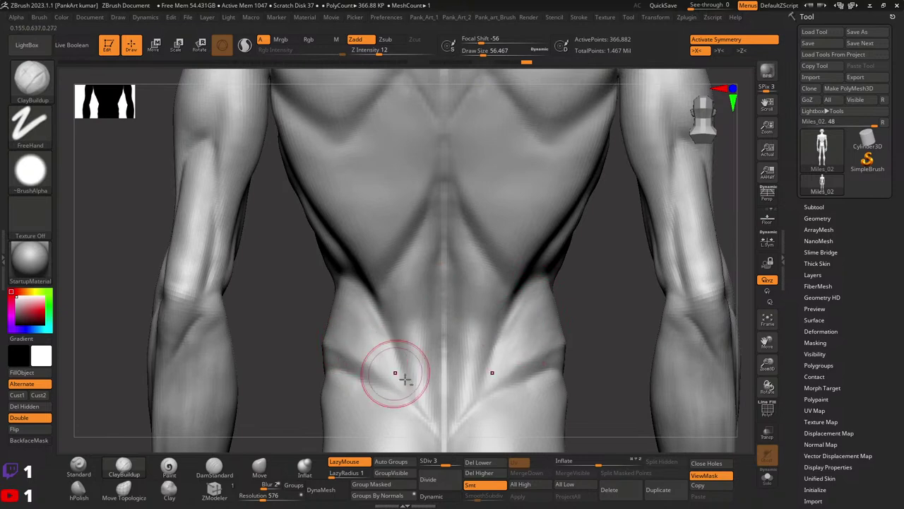
# - Shrink the clay brush to about 33 and zoom in on the lower torso
pyautogui.press('space')
pyautogui.moveTo(545, 332); pyautogui.dragTo(533, 363)
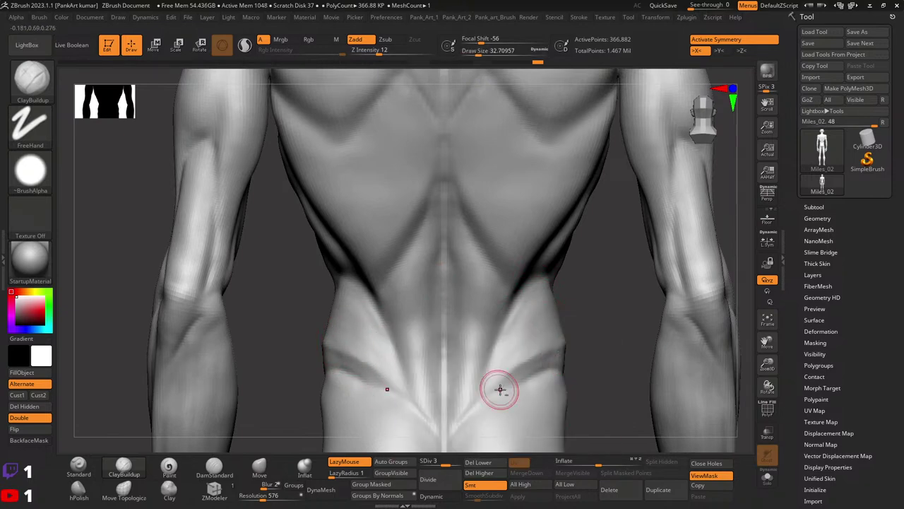
pyautogui.moveTo(511, 370); pyautogui.dragTo(559, 333, button='right')
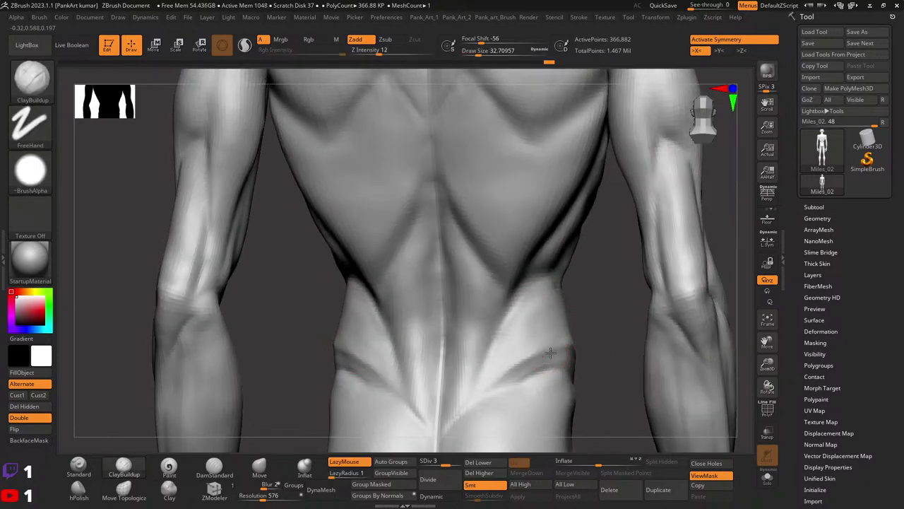
pyautogui.keyDown('shift'); pyautogui.moveTo(510, 384); pyautogui.dragTo(534, 365, button='right'); pyautogui.keyUp('shift')
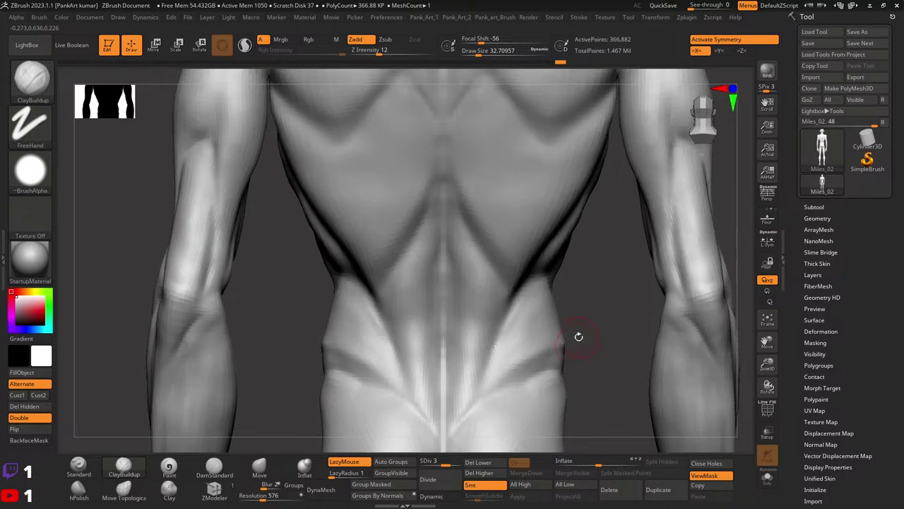
pyautogui.moveTo(579, 337)
pyautogui.mouseDown()
pyautogui.moveTo(460, 370)
pyautogui.moveTo(591, 303)
pyautogui.moveTo(558, 304)
pyautogui.mouseUp()
# - Carve a deeper crease along the right flank with DamStandard, smoothing where needed
pyautogui.click(215, 467)
pyautogui.press('space')
pyautogui.press('space')
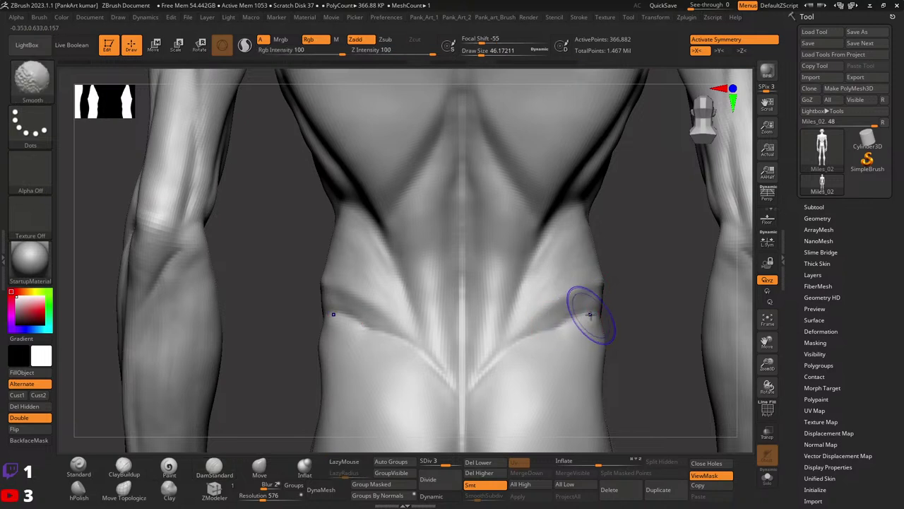
pyautogui.press('shift')
pyautogui.press('space')
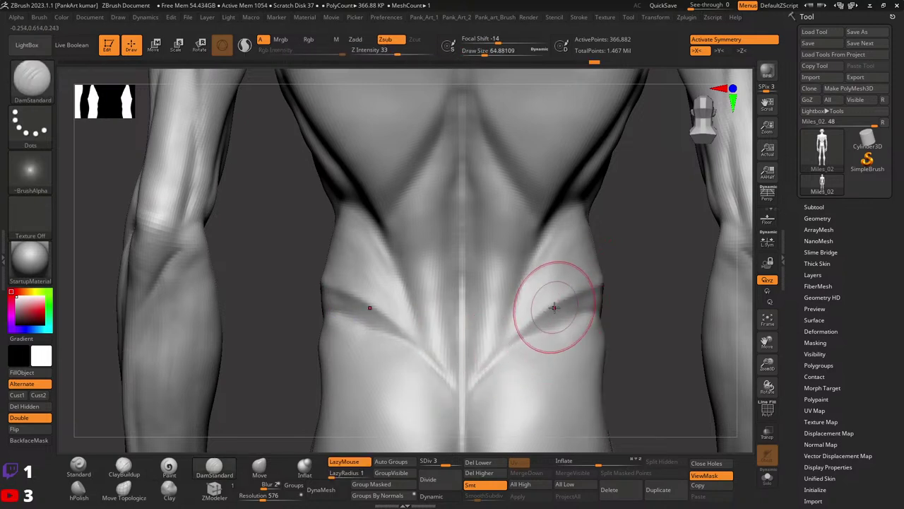
pyautogui.moveTo(628, 279); pyautogui.dragTo(591, 292)
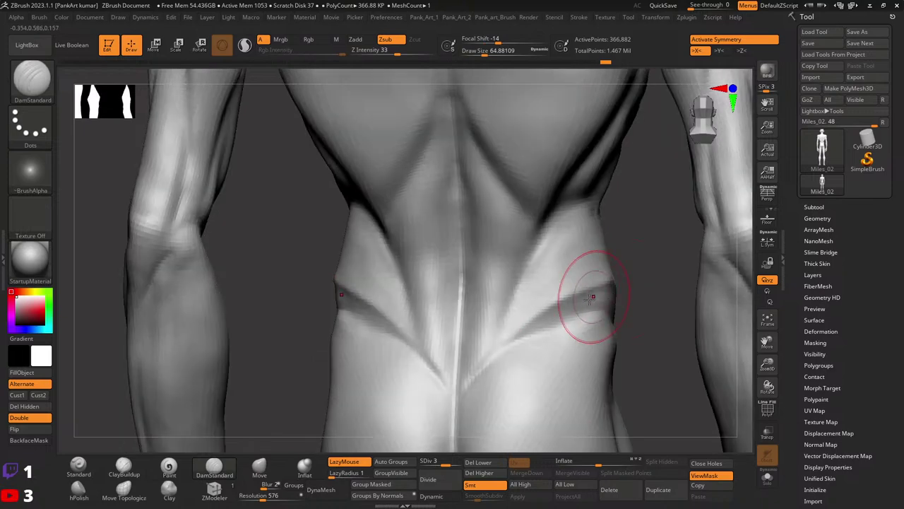
pyautogui.press('space')
pyautogui.press('shift')
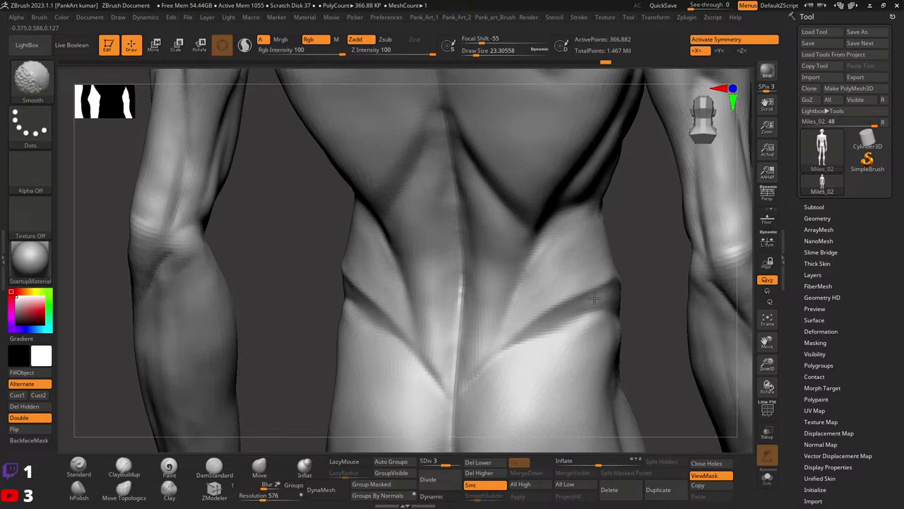
pyautogui.moveTo(544, 320)
pyautogui.mouseDown()
pyautogui.moveTo(604, 303)
pyautogui.moveTo(347, 442)
pyautogui.mouseUp()
# - Refine the flank with the Move brush at about 37, then return to an enlarged ClayBuildup
pyautogui.click(260, 470)
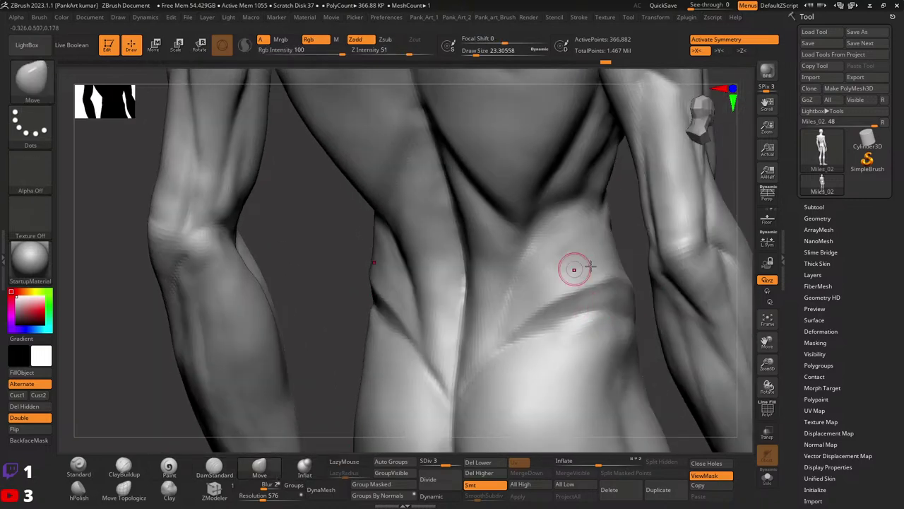
pyautogui.press(']')
pyautogui.press(']')
pyautogui.press('space')
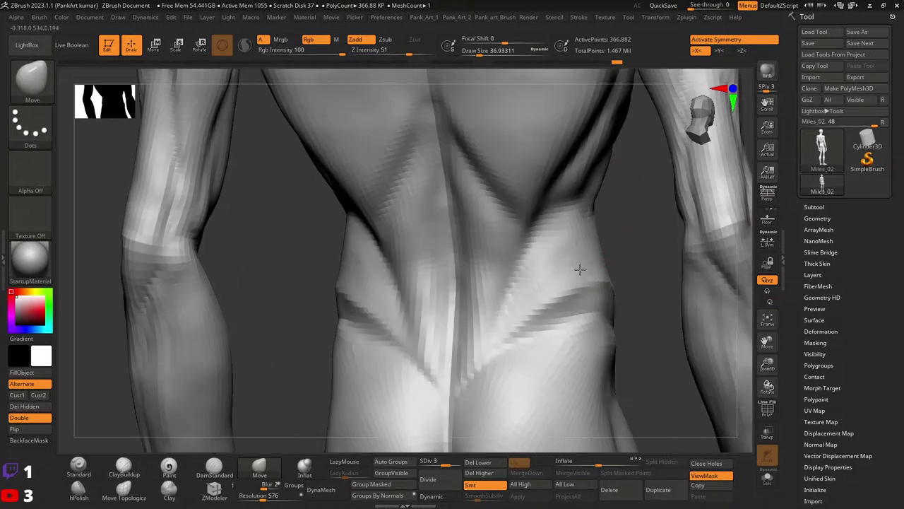
pyautogui.moveTo(588, 279); pyautogui.dragTo(442, 327, button='right')
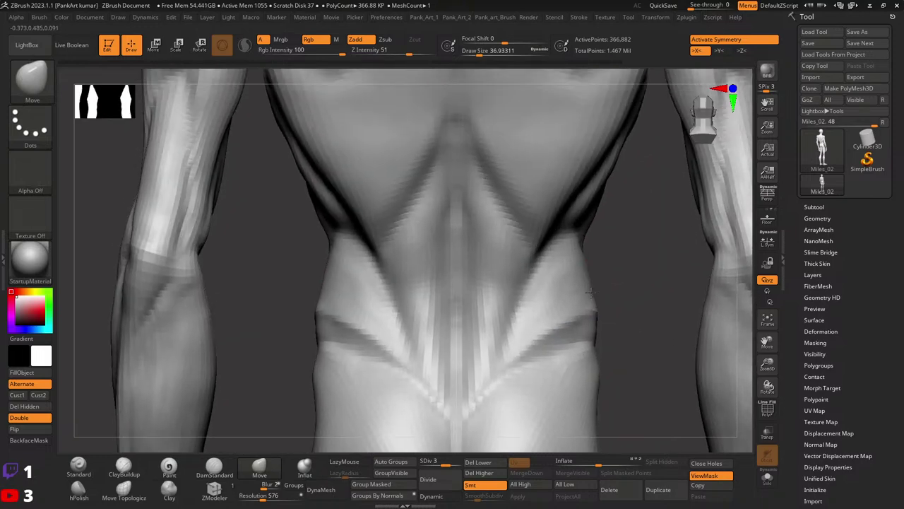
pyautogui.click(123, 466)
pyautogui.press('space')
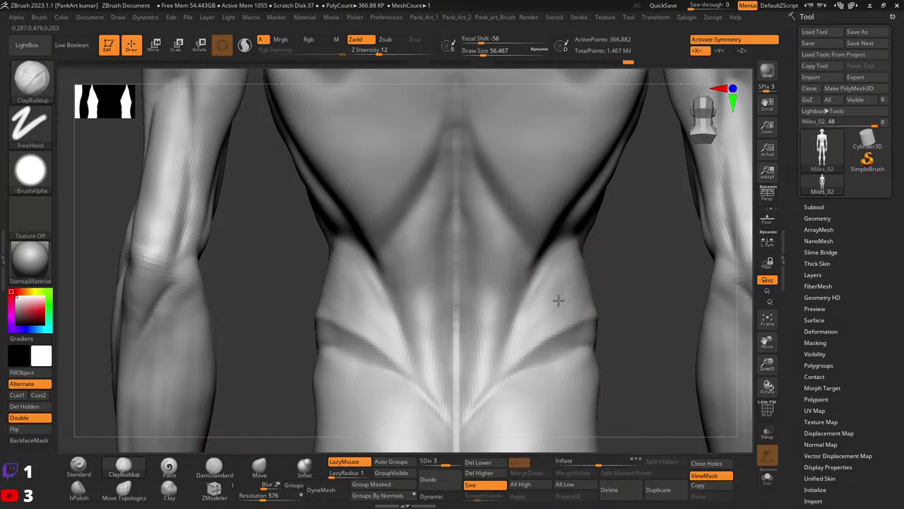
pyautogui.moveTo(557, 297)
pyautogui.mouseDown(button='right')
pyautogui.moveTo(549, 295)
pyautogui.moveTo(572, 275)
pyautogui.moveTo(582, 289)
pyautogui.mouseUp(button='right')
# - Round the oblique above the hip with more clay and pick the Standard brush
pyautogui.press('space')
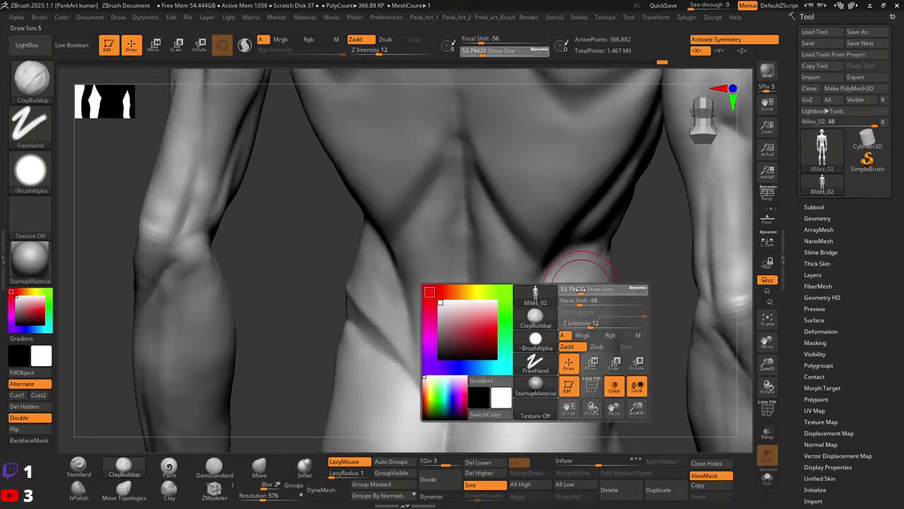
pyautogui.keyDown('shift'); pyautogui.moveTo(528, 342); pyautogui.dragTo(598, 258, button='right'); pyautogui.keyUp('shift')
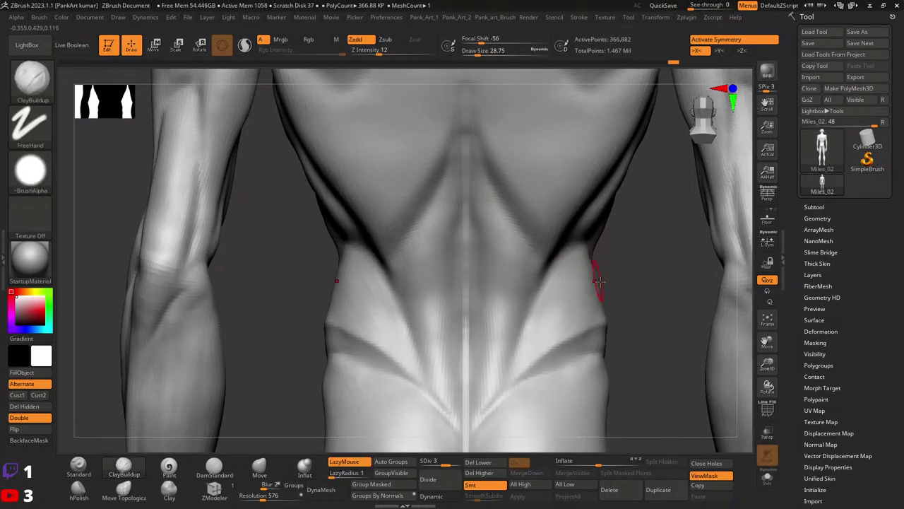
pyautogui.keyDown('ctrl'); pyautogui.moveTo(589, 273); pyautogui.dragTo(579, 269, button='right'); pyautogui.keyUp('ctrl')
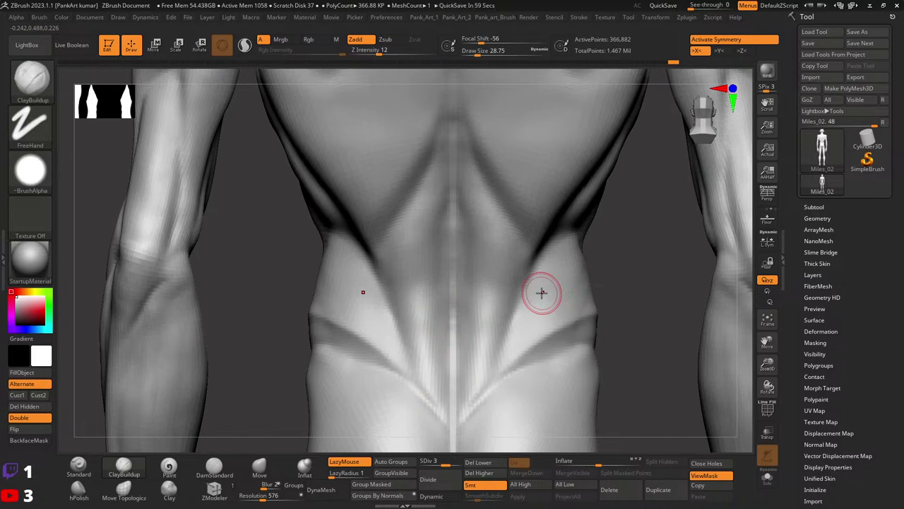
pyautogui.moveTo(574, 273)
pyautogui.mouseDown(button='right')
pyautogui.moveTo(574, 313)
pyautogui.moveTo(545, 282)
pyautogui.moveTo(582, 252)
pyautogui.moveTo(525, 257)
pyautogui.moveTo(541, 204)
pyautogui.mouseUp(button='right')
pyautogui.press('b')
pyautogui.press('s')
pyautogui.press('t')
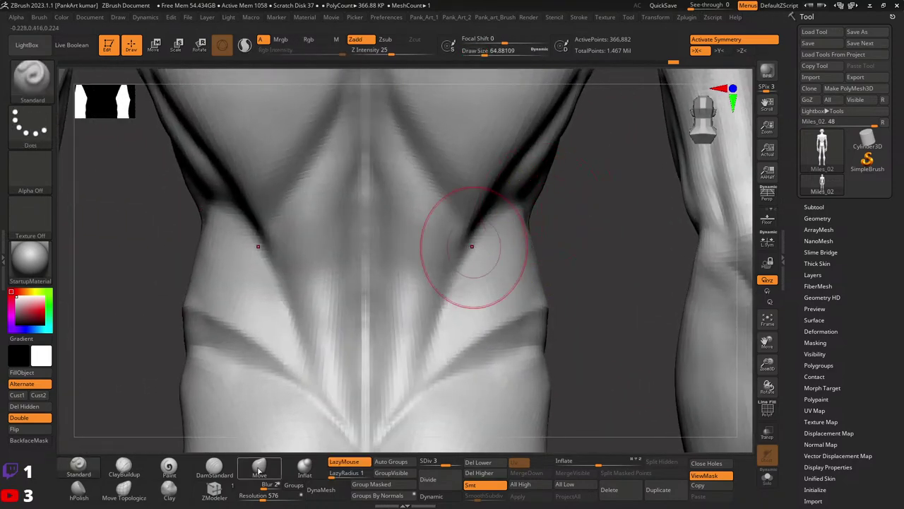
# - Nudge the flank shape symmetrically with a smaller Move brush
pyautogui.press('b')
pyautogui.press('m')
pyautogui.press('v')
pyautogui.press('[')
pyautogui.moveTo(523, 211); pyautogui.dragTo(524, 225)
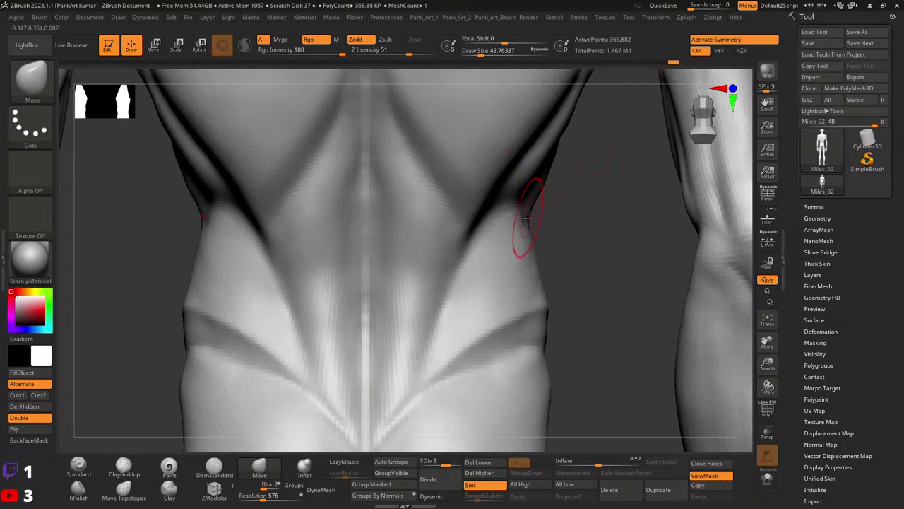
# - Sculpt detail along the oblique crease with an enlarged Standard brush
pyautogui.press('shift')
pyautogui.press('b')
pyautogui.press('s')
pyautogui.press('t')
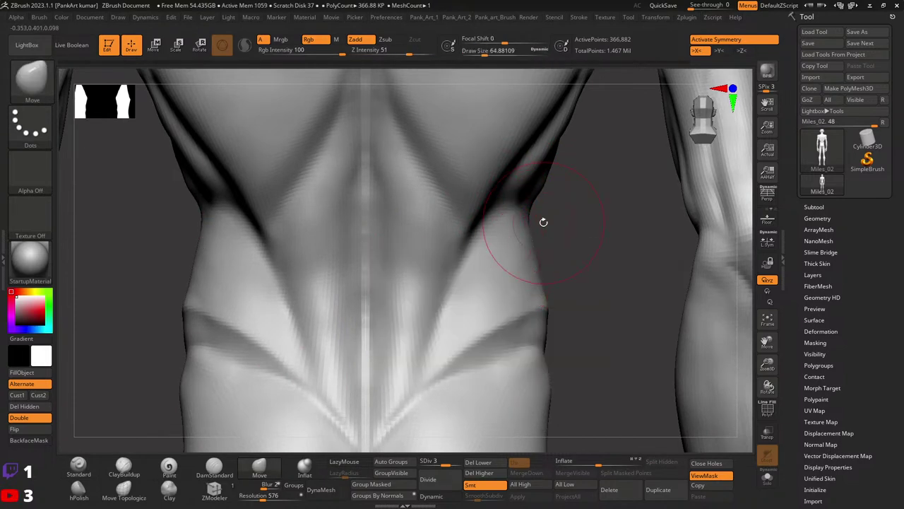
pyautogui.press(']')
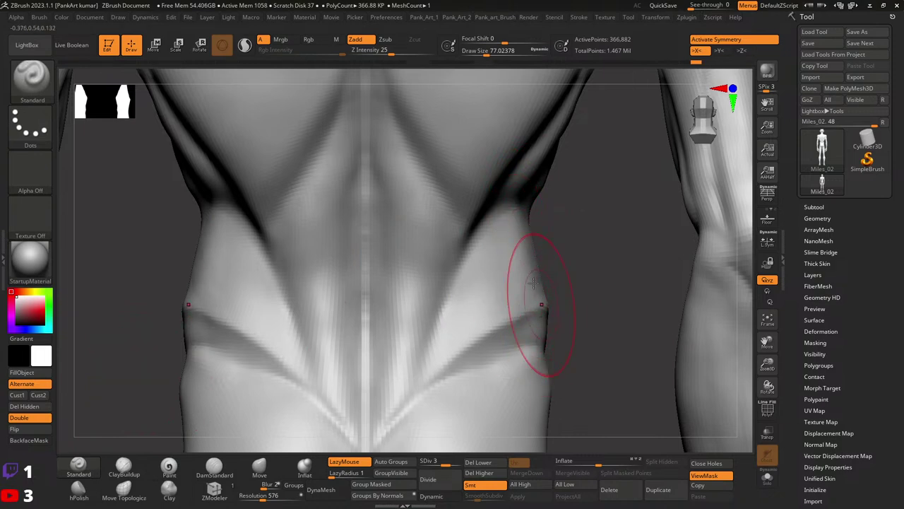
pyautogui.moveTo(529, 274); pyautogui.dragTo(520, 323)
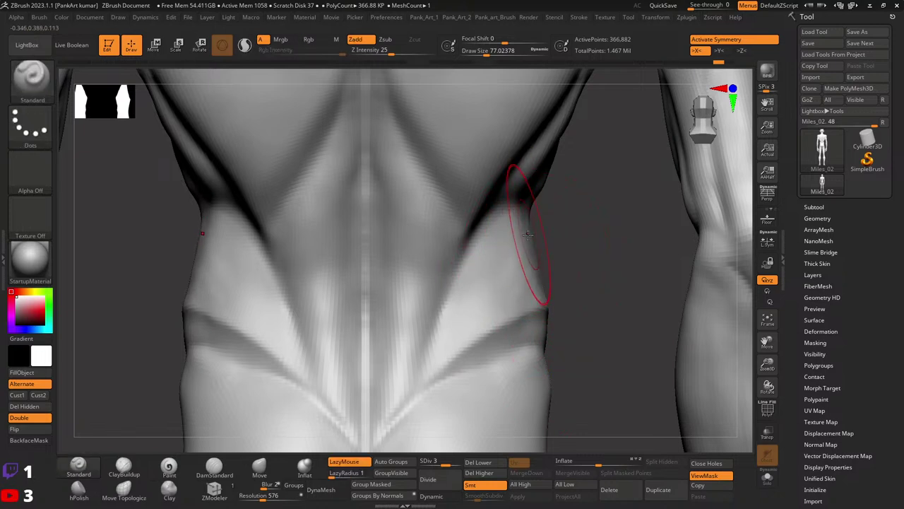
# - Shrink the brush to about 10 and smooth the crease above the right hip
pyautogui.press('space')
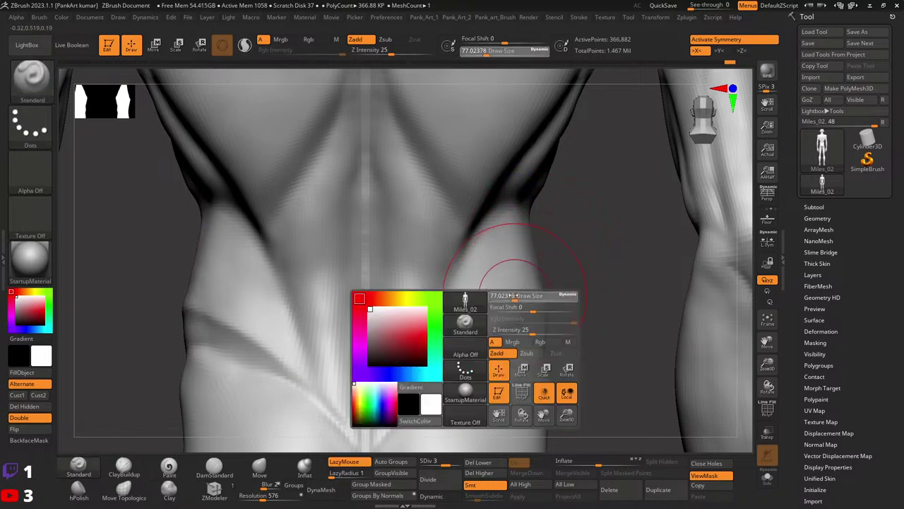
pyautogui.moveTo(433, 372); pyautogui.dragTo(535, 332)
pyautogui.press('space')
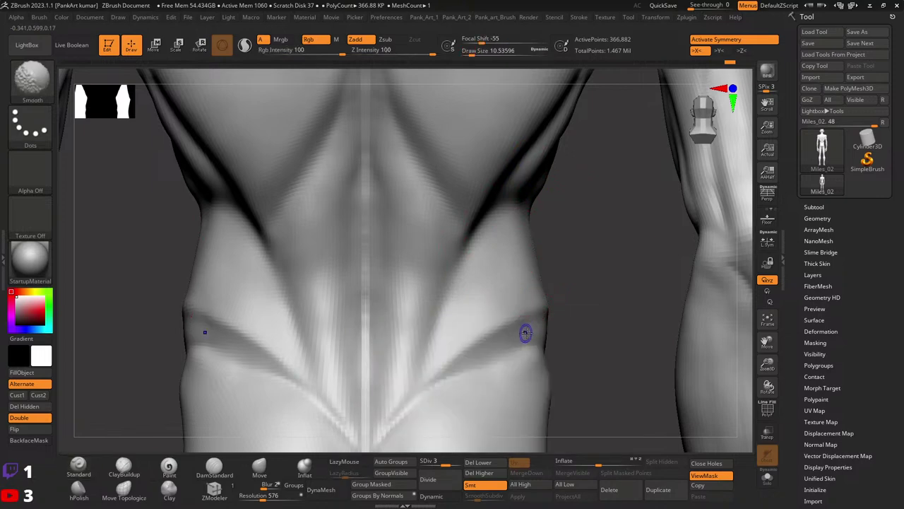
pyautogui.press('space')
pyautogui.press('shift')
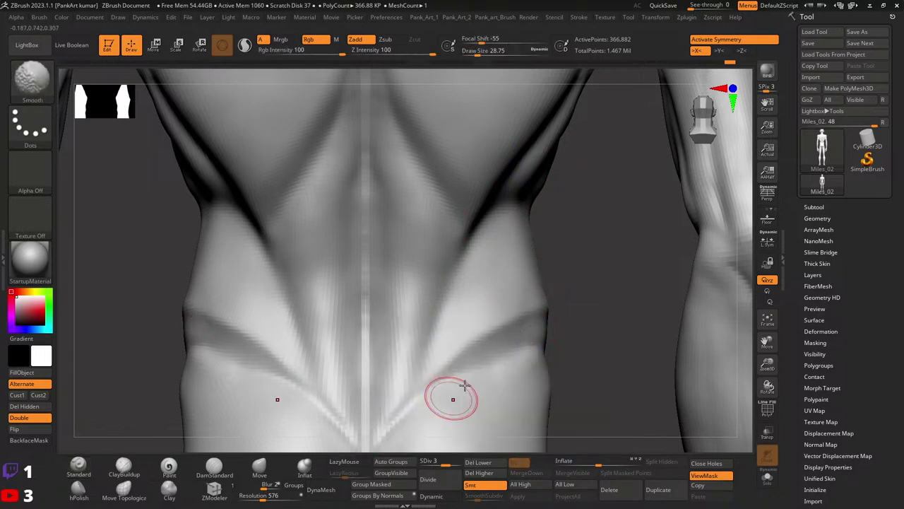
pyautogui.moveTo(551, 304); pyautogui.dragTo(533, 380)
pyautogui.moveTo(533, 380)
pyautogui.mouseDown(button='right')
pyautogui.moveTo(545, 333)
pyautogui.moveTo(500, 355)
pyautogui.mouseUp(button='right')
# - Switch to the Move brush and enlarge it slightly for the chest area
pyautogui.press('b')
pyautogui.press('m')
pyautogui.press('v')
pyautogui.press('space')
pyautogui.moveTo(518, 294); pyautogui.dragTo(517, 321)
pyautogui.press('space')
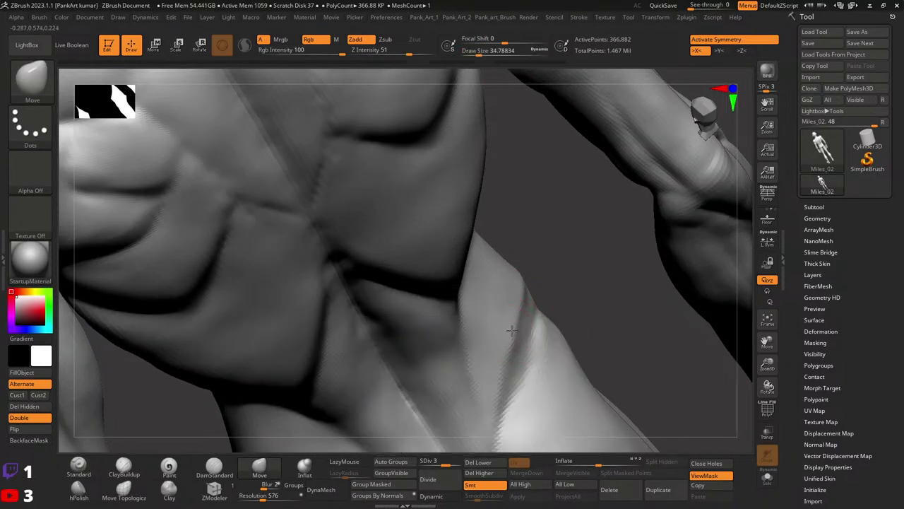
# - Undo the stretched chest Move stroke and zoom in on the back
pyautogui.moveTo(524, 353); pyautogui.dragTo(556, 304)
pyautogui.hotkey('ctrl', 'z')
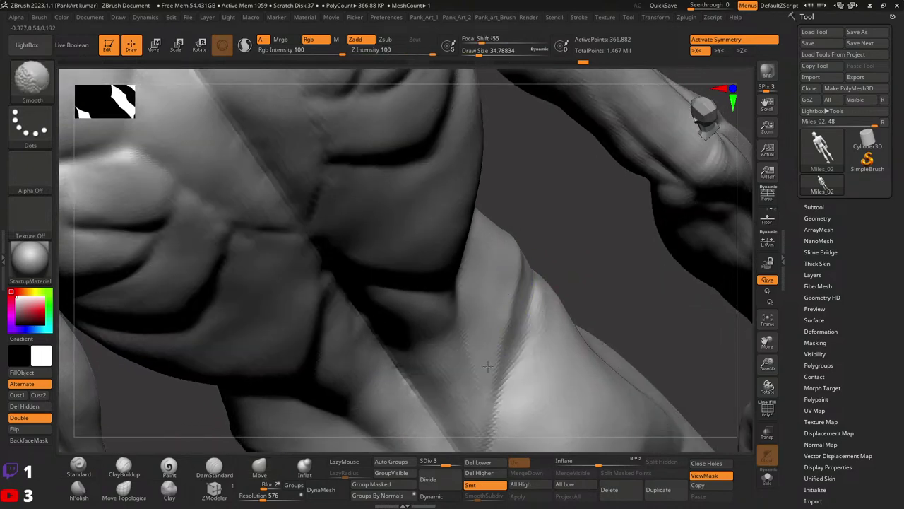
pyautogui.moveTo(532, 319); pyautogui.dragTo(495, 277, button='right')
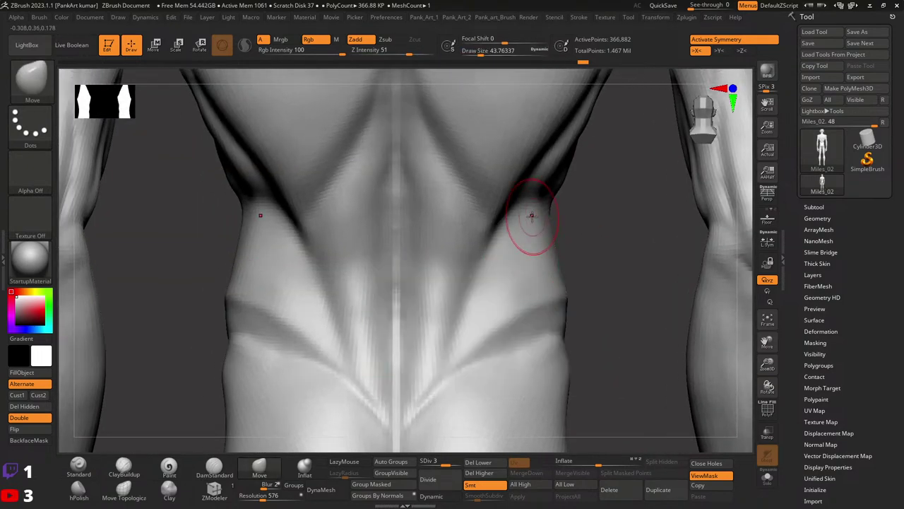
pyautogui.moveTo(529, 221); pyautogui.dragTo(495, 297, button='right')
# - Carve a short DamStandard crease on the lower back, reducing brush size to about 46
pyautogui.press('space')
pyautogui.click(214, 467)
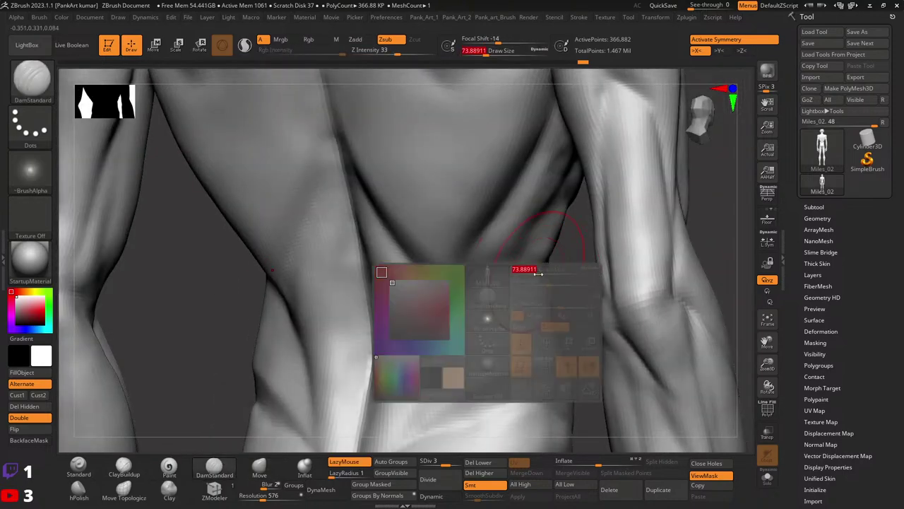
pyautogui.press('space')
pyautogui.moveTo(509, 271); pyautogui.dragTo(513, 262)
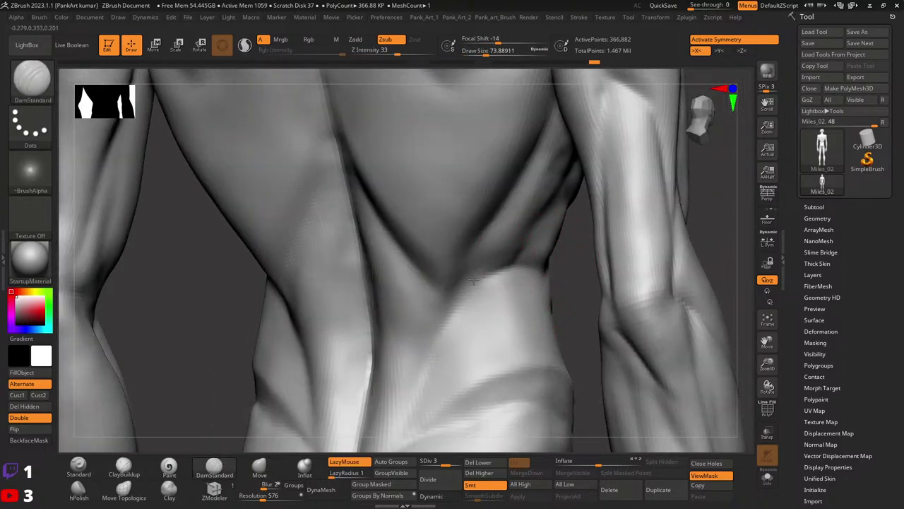
pyautogui.moveTo(485, 307)
pyautogui.keyDown('shift'); pyautogui.mouseDown(button='right')
pyautogui.moveTo(493, 281)
pyautogui.moveTo(565, 272)
pyautogui.moveTo(536, 261)
pyautogui.moveTo(551, 233)
pyautogui.mouseUp(button='right'); pyautogui.keyUp('shift')
pyautogui.press('space')
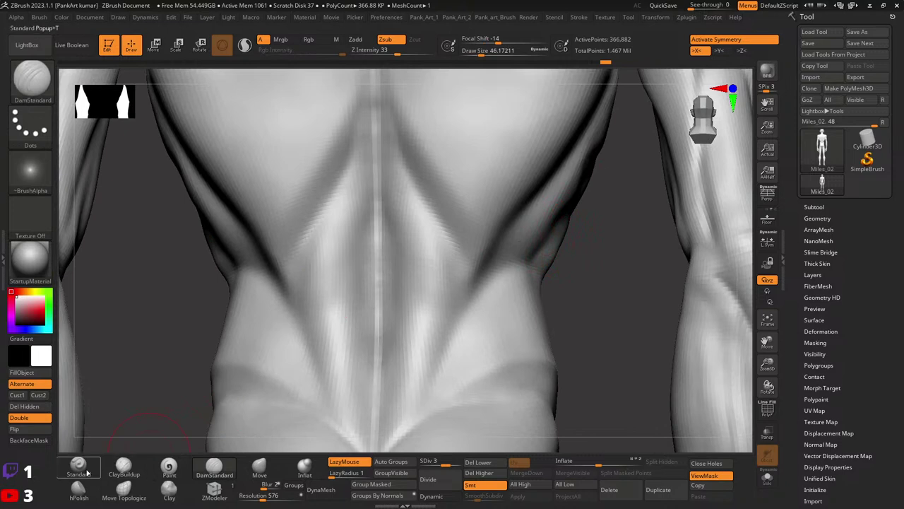
pyautogui.click(78, 466)
# - Add a subtle ClayBuildup stroke along the right lat
pyautogui.press('b')
pyautogui.press('c')
pyautogui.press('b')
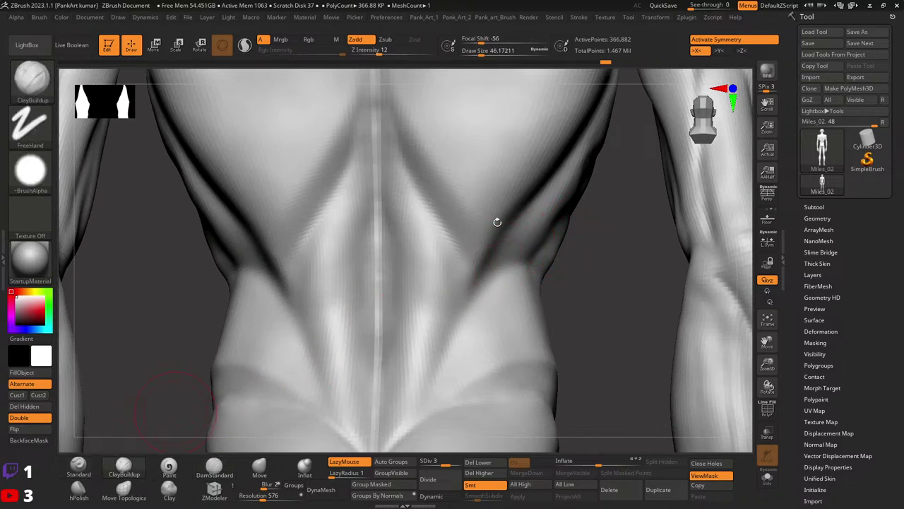
pyautogui.moveTo(531, 236); pyautogui.dragTo(515, 245)
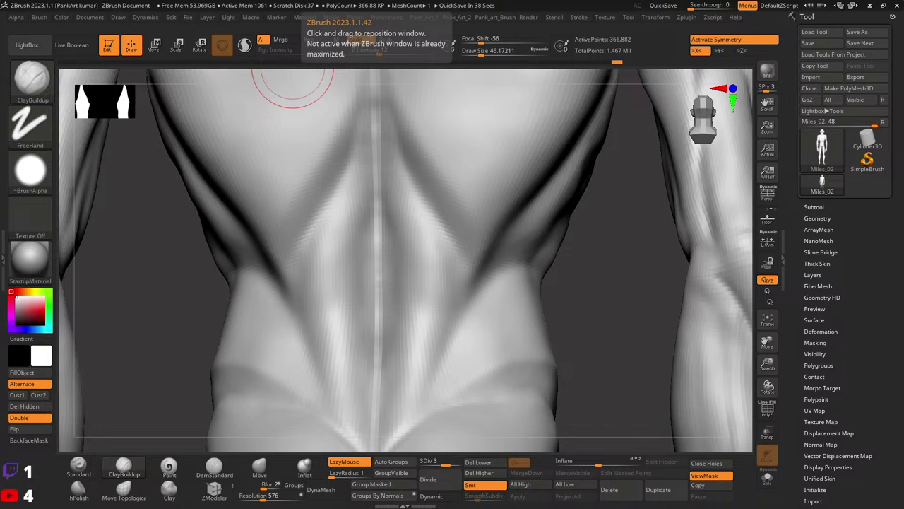
# - Check the rifle render in Discord, close the image and minimize Discord
pyautogui.hotkey('alt', 'Tab')
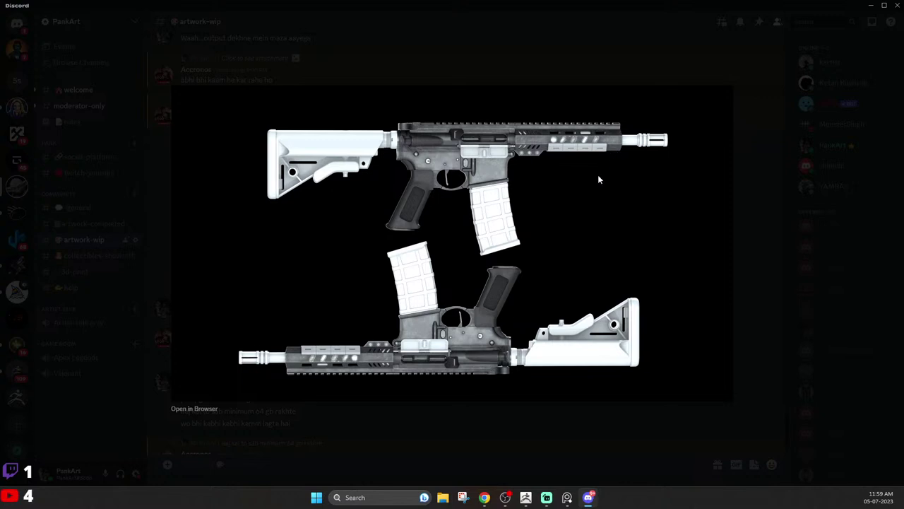
pyautogui.click(534, 57)
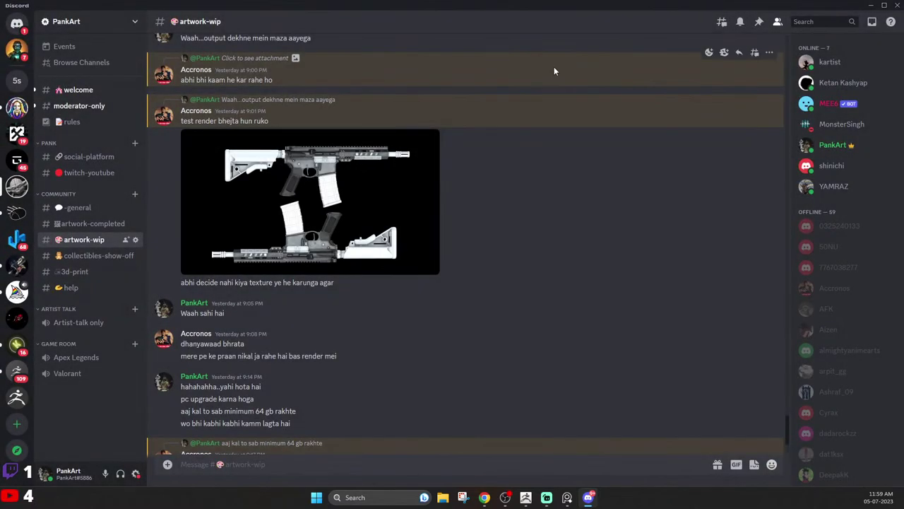
pyautogui.scroll(-3, 494, 304)
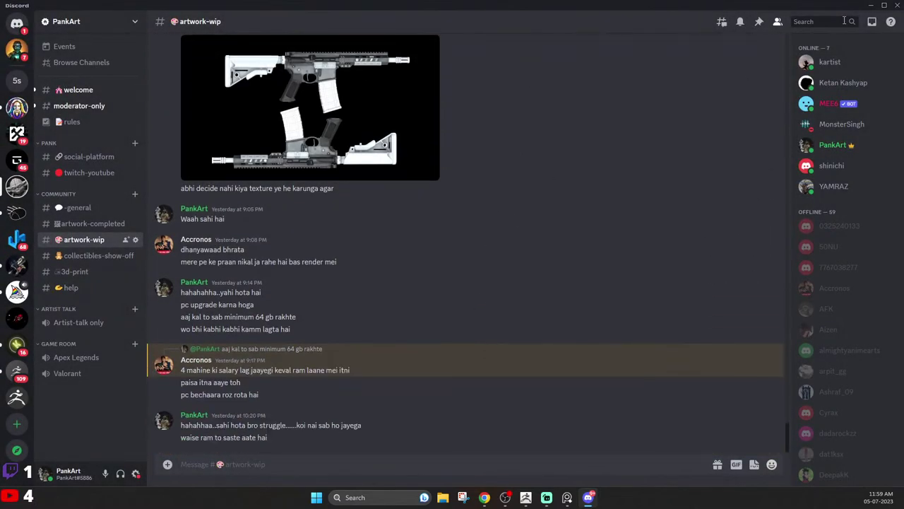
pyautogui.click(871, 6)
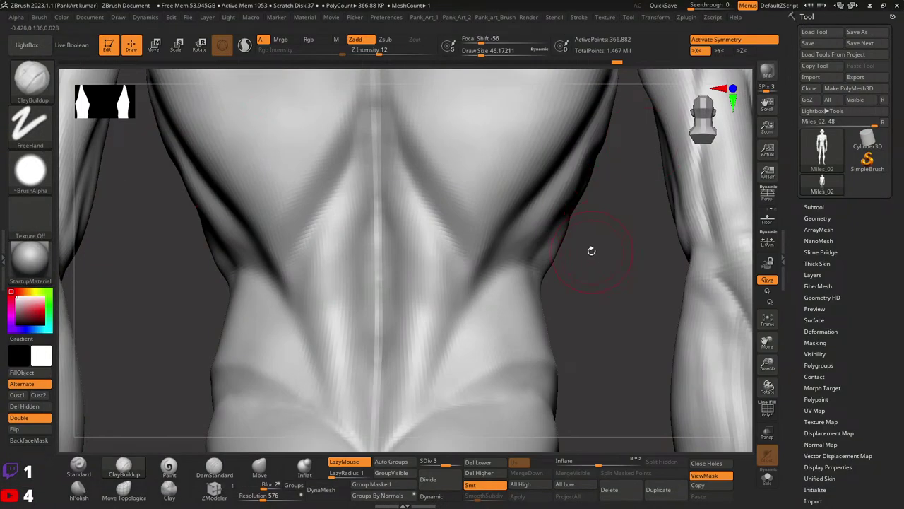
# - Select the Move brush for reshaping the right lat edge
pyautogui.scroll(2, 587, 265)
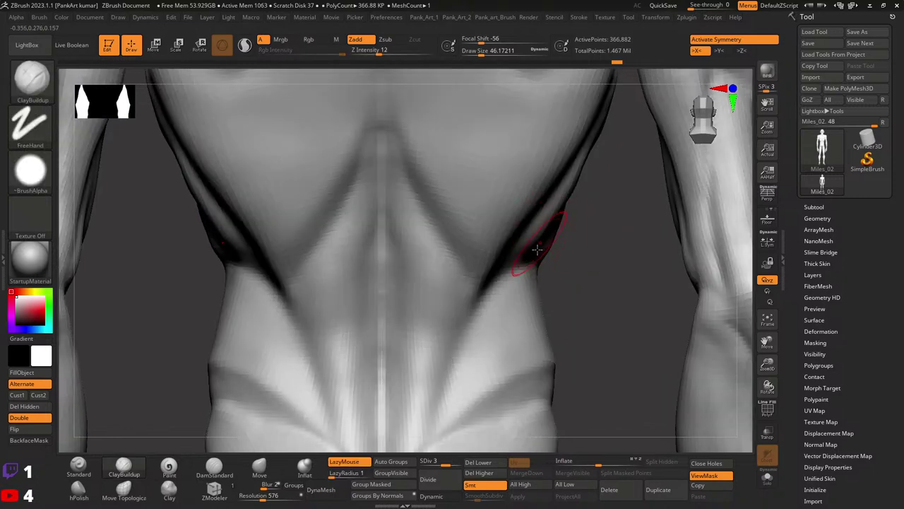
pyautogui.keyDown('ctrl'); pyautogui.scroll(-2, 565, 237); pyautogui.keyUp('ctrl')
pyautogui.scroll(2, 550, 258)
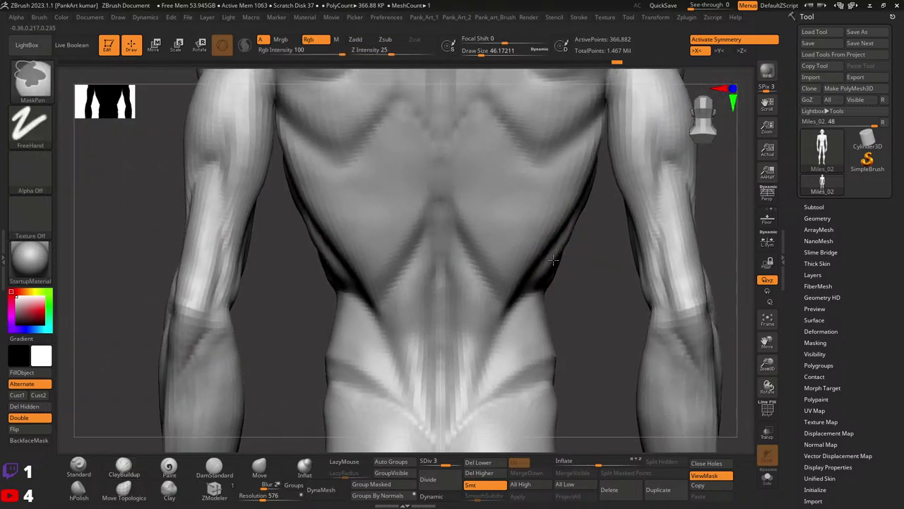
pyautogui.press('space')
pyautogui.click(248, 467)
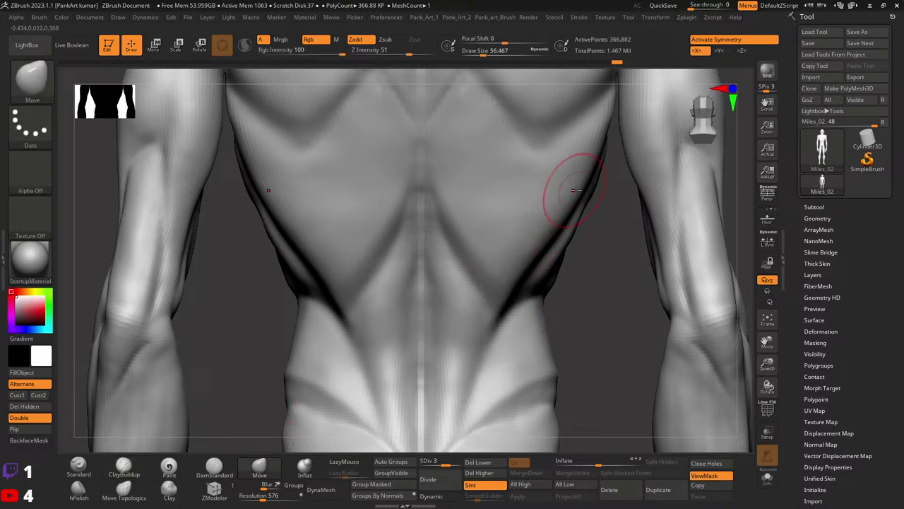
pyautogui.press('space')
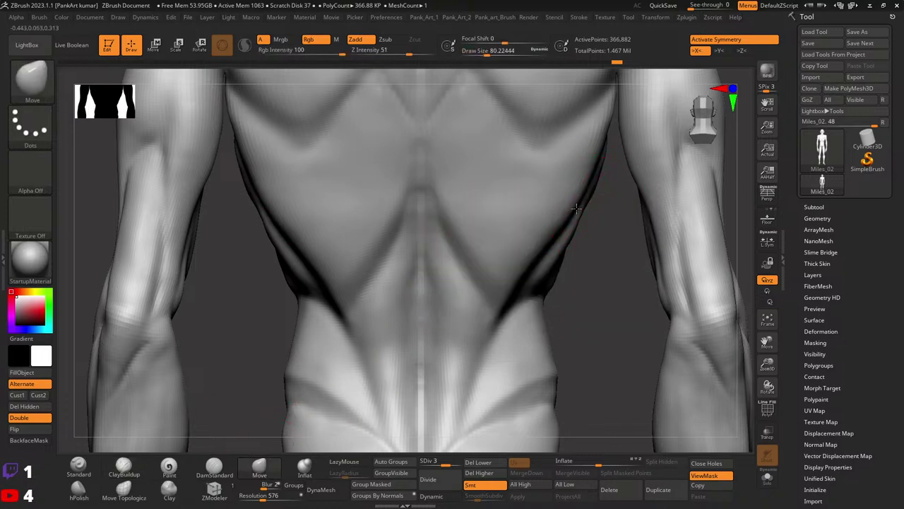
# - Hide the arms to isolate the torso and shrink the brush to about 41
pyautogui.press('space')
pyautogui.press('space')
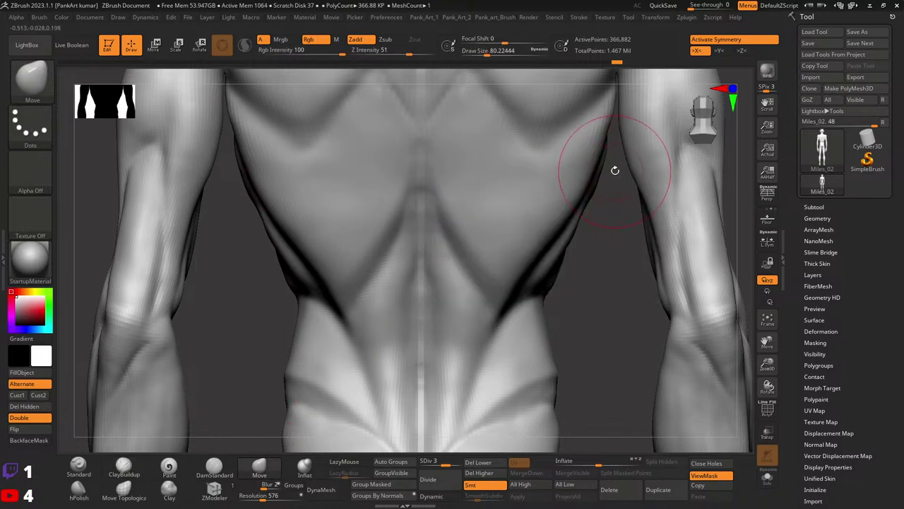
pyautogui.moveTo(615, 169)
pyautogui.mouseDown()
pyautogui.moveTo(574, 243)
pyautogui.moveTo(565, 242)
pyautogui.moveTo(585, 217)
pyautogui.mouseUp()
pyautogui.press('space')
pyautogui.moveTo(565, 179)
pyautogui.mouseDown()
pyautogui.moveTo(558, 178)
pyautogui.moveTo(541, 283)
pyautogui.moveTo(486, 253)
pyautogui.mouseUp()
pyautogui.press('shift')
# - Set a build-up brush to about 54 and orbit around the back
pyautogui.click(79, 465)
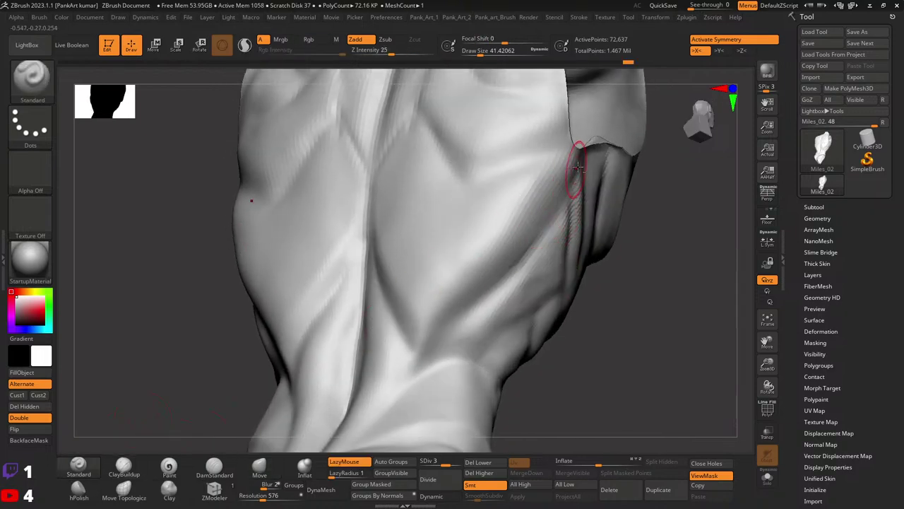
pyautogui.press('space')
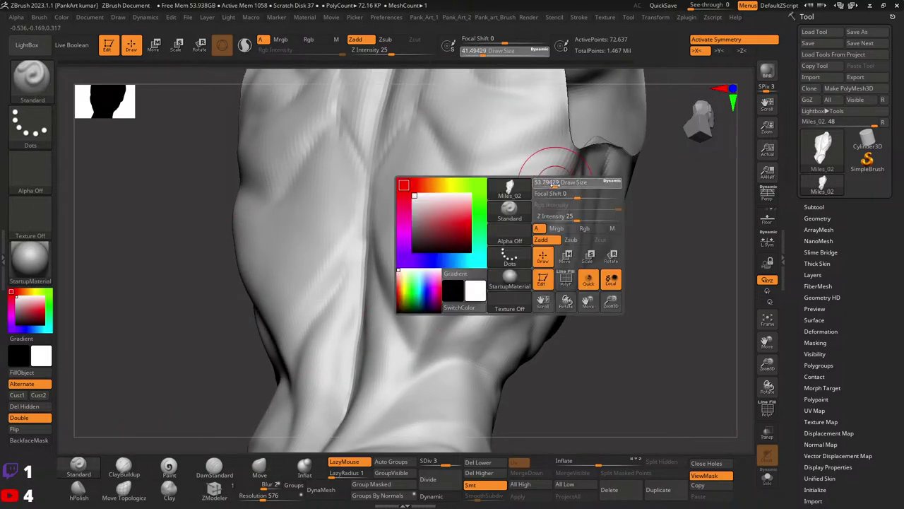
pyautogui.moveTo(545, 162)
pyautogui.mouseDown()
pyautogui.moveTo(544, 182)
pyautogui.moveTo(539, 171)
pyautogui.mouseUp()
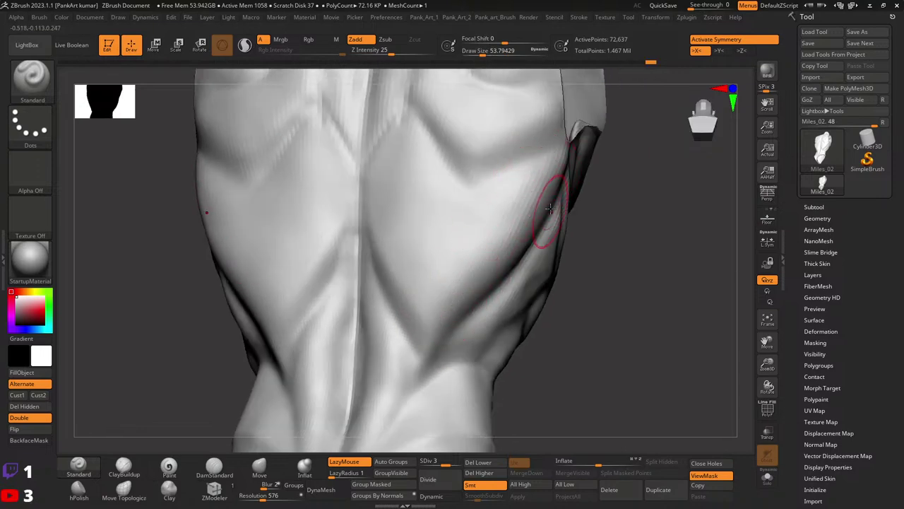
pyautogui.moveTo(545, 219); pyautogui.dragTo(541, 171)
pyautogui.moveTo(514, 282); pyautogui.dragTo(505, 238)
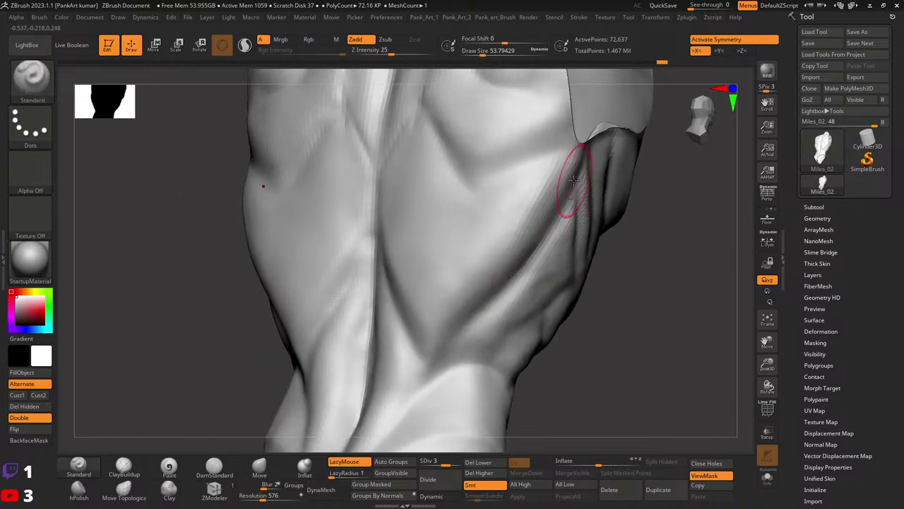
pyautogui.press('shift')
pyautogui.moveTo(555, 262); pyautogui.dragTo(526, 190)
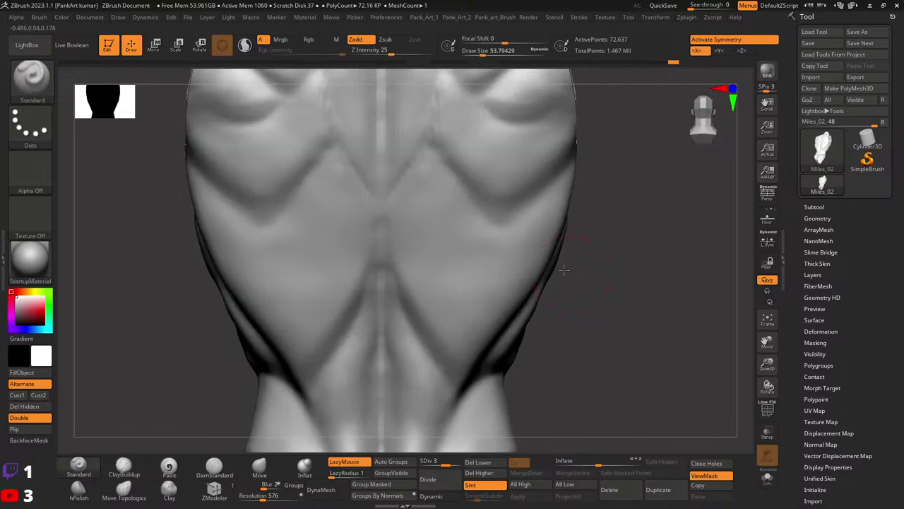
# - Lasso-mask a wedge-shaped region down the back
pyautogui.press('ctrl')
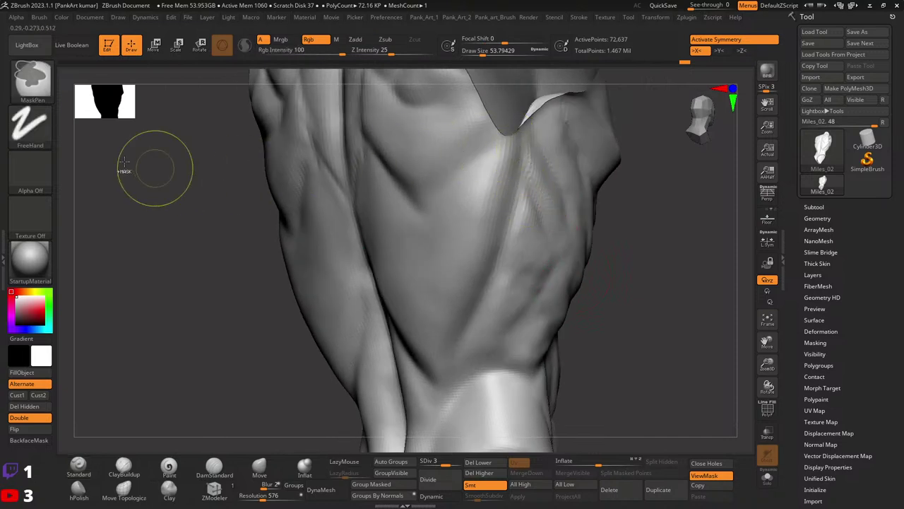
pyautogui.click(31, 124)
pyautogui.click(178, 146)
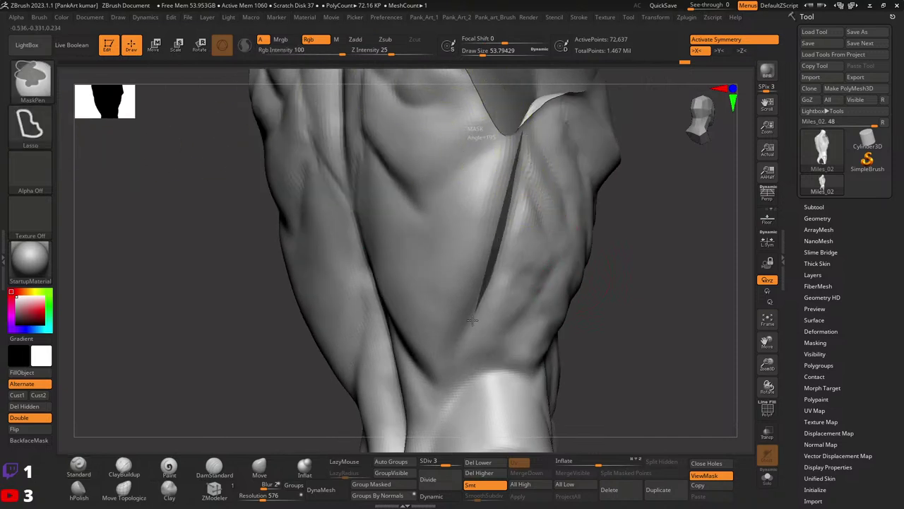
pyautogui.keyDown('ctrl'); pyautogui.moveTo(501, 116); pyautogui.dragTo(527, 223); pyautogui.keyUp('ctrl')
pyautogui.keyDown('shift'); pyautogui.moveTo(528, 224); pyautogui.dragTo(559, 238, button='right'); pyautogui.keyUp('shift')
# - At subdivision level 2, push both lat edges inward with a smaller Move brush
pyautogui.press('space')
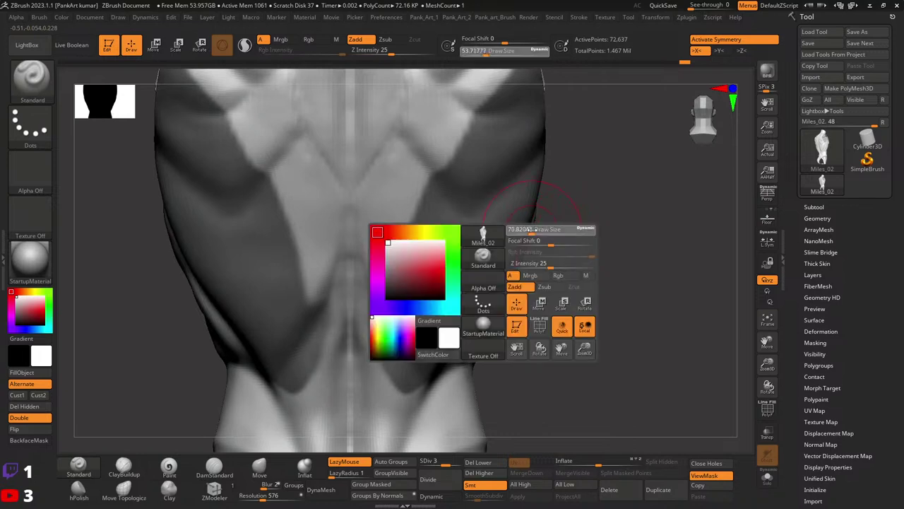
pyautogui.click(259, 467)
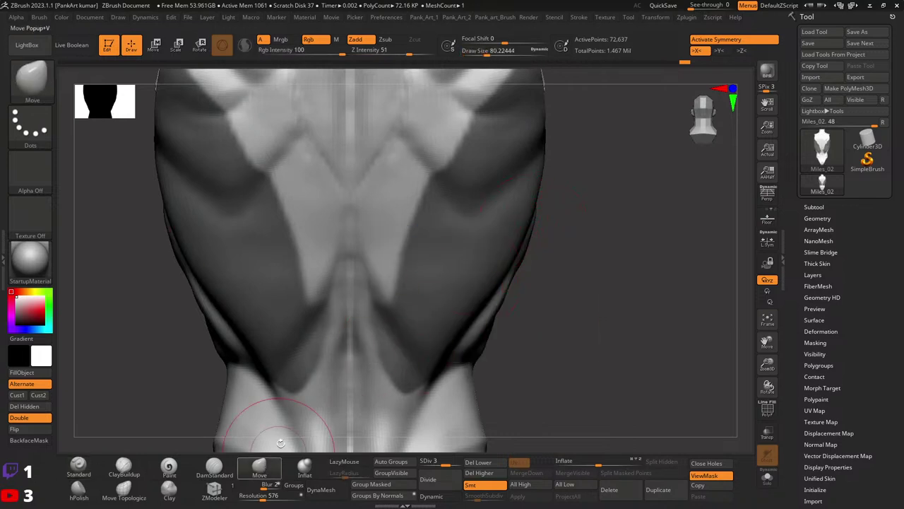
pyautogui.click(432, 462)
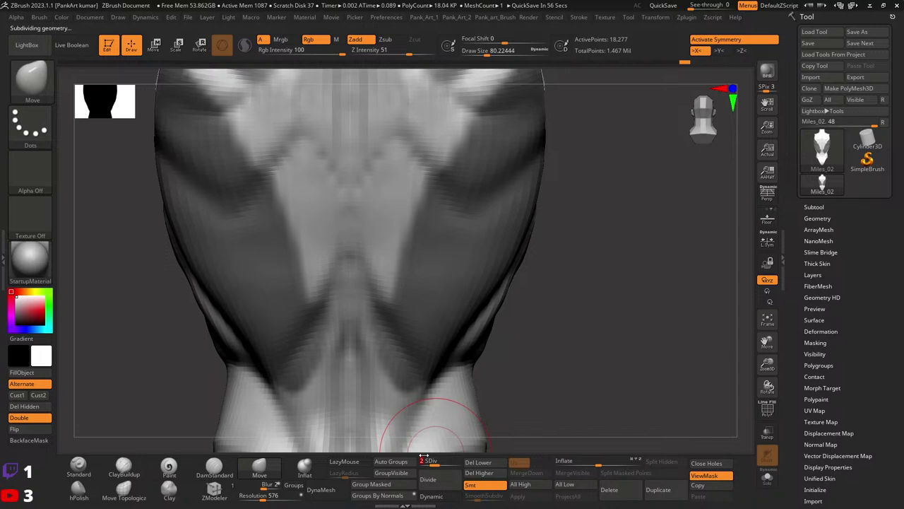
pyautogui.keyDown('alt'); pyautogui.moveTo(529, 303); pyautogui.dragTo(607, 219); pyautogui.keyUp('alt')
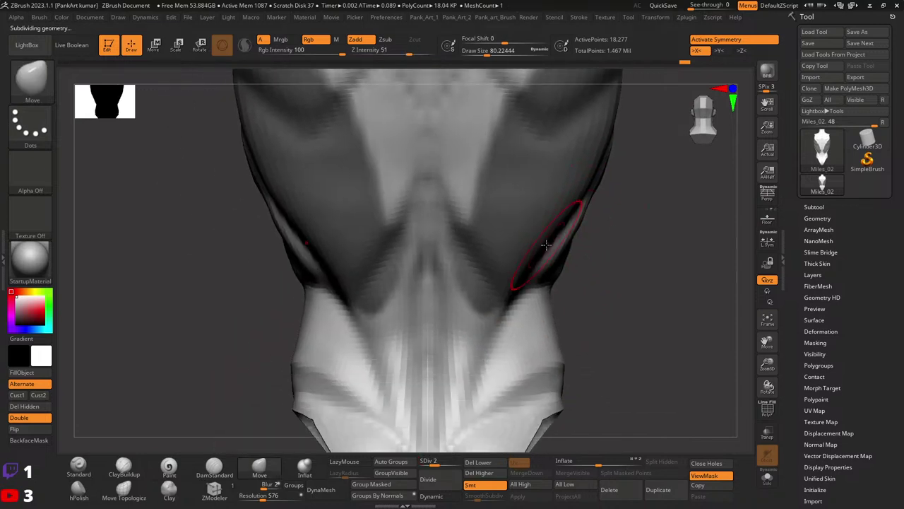
pyautogui.press('[')
pyautogui.press('[')
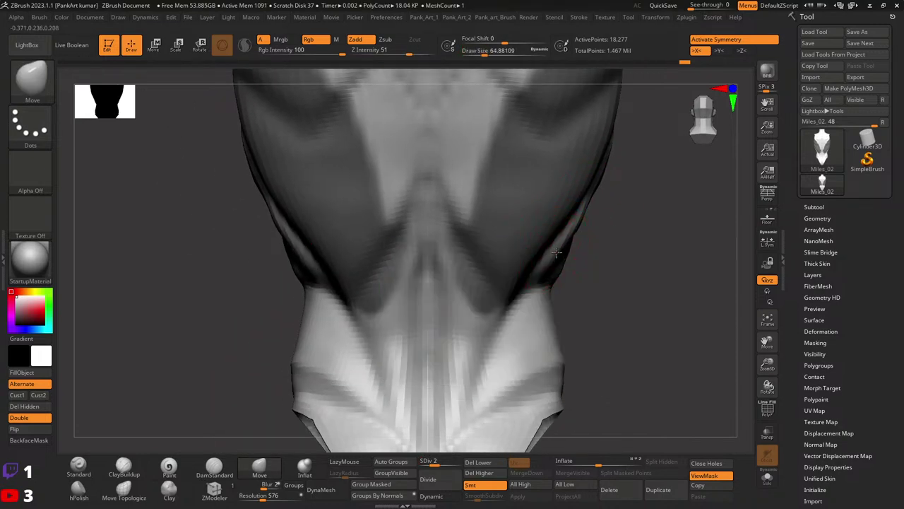
pyautogui.moveTo(545, 262); pyautogui.dragTo(540, 280)
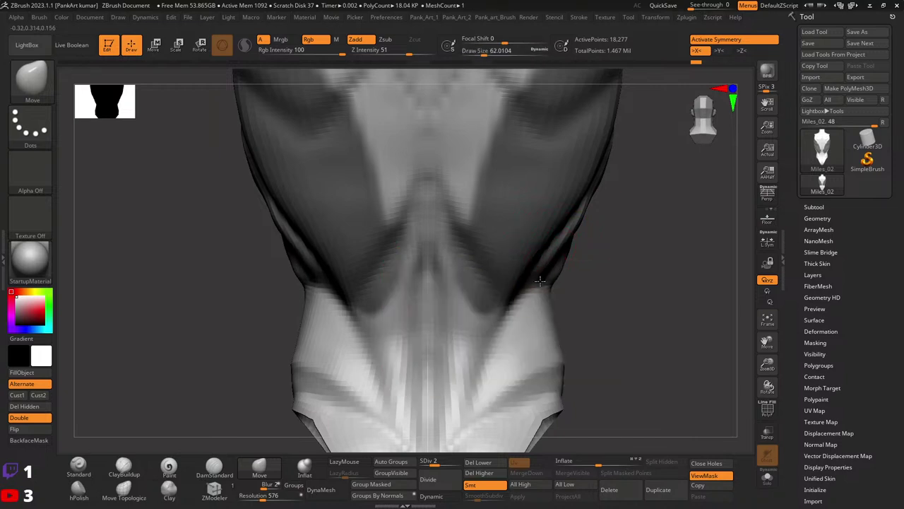
pyautogui.moveTo(569, 239)
pyautogui.mouseDown()
pyautogui.moveTo(583, 205)
pyautogui.moveTo(584, 214)
pyautogui.mouseUp()
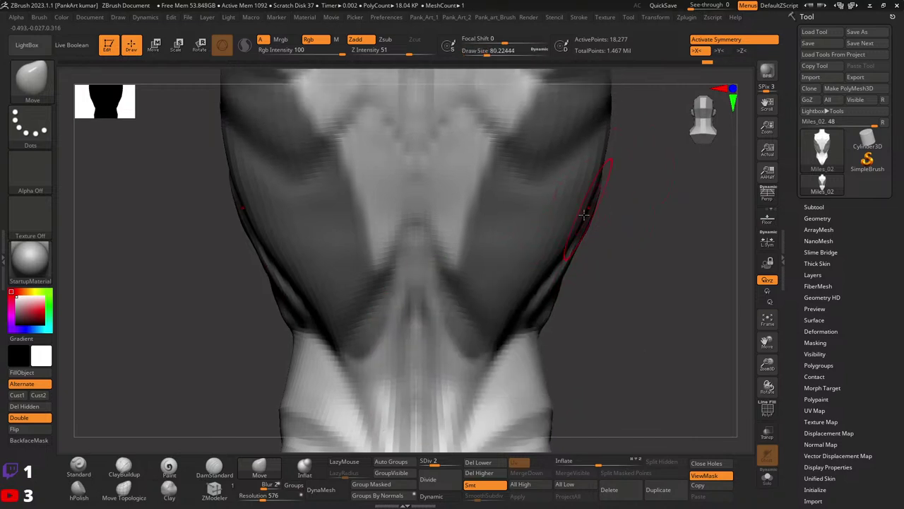
# - Adjust the Move brush size and zoom in closer on the lower back
pyautogui.press(']')
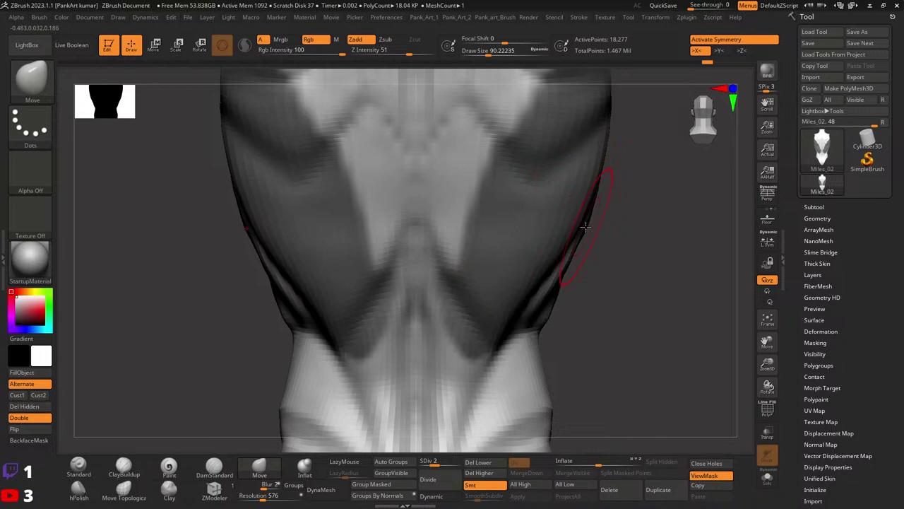
pyautogui.moveTo(577, 236)
pyautogui.keyDown('alt'); pyautogui.mouseDown()
pyautogui.moveTo(598, 191)
pyautogui.moveTo(557, 281)
pyautogui.mouseUp(); pyautogui.keyUp('alt')
pyautogui.press('space')
pyautogui.press('space')
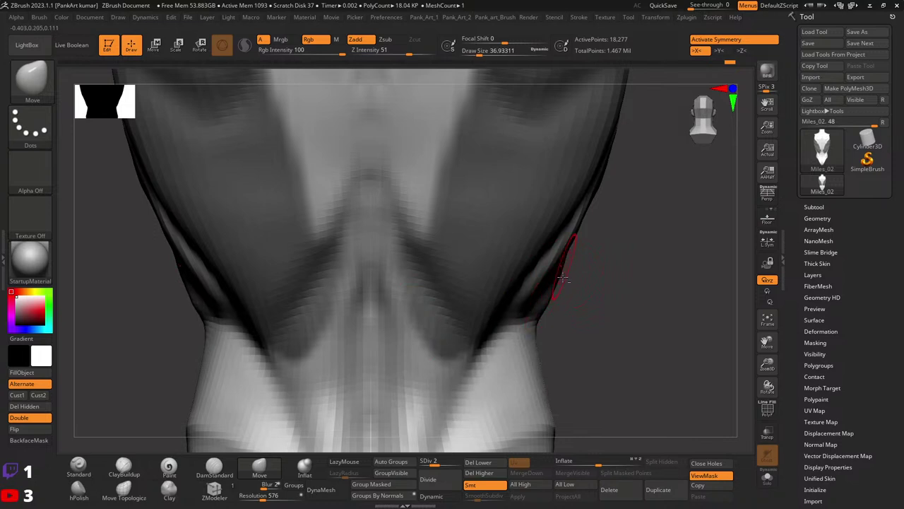
pyautogui.press('space')
pyautogui.moveTo(558, 273)
pyautogui.keyDown('alt'); pyautogui.mouseDown()
pyautogui.moveTo(562, 251)
pyautogui.moveTo(566, 278)
pyautogui.mouseUp(); pyautogui.keyUp('alt')
pyautogui.press('space')
pyautogui.press('space')
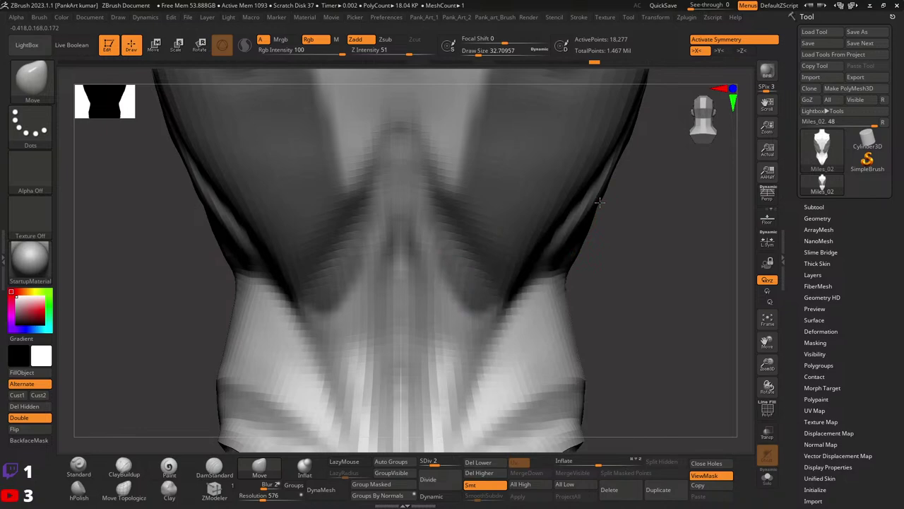
pyautogui.press('ctrl')
pyautogui.moveTo(599, 219); pyautogui.dragTo(593, 253)
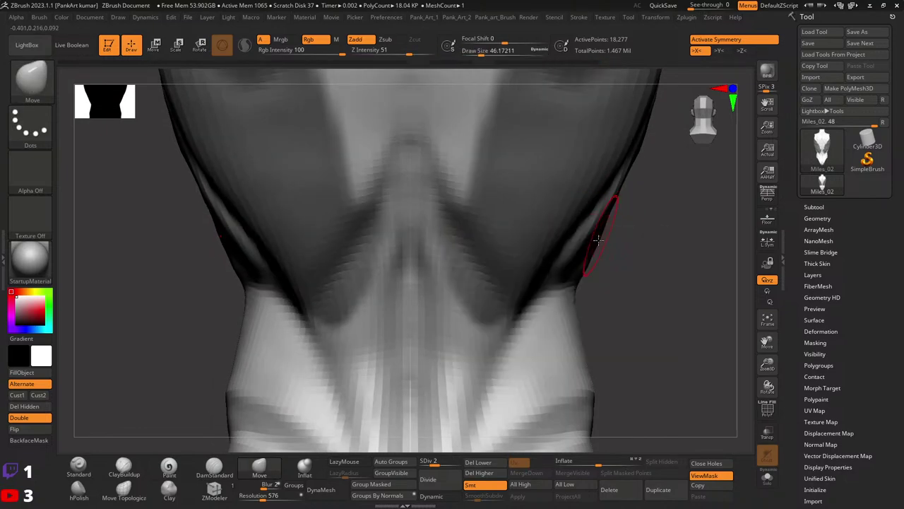
# - Smooth the torso side and undo an unwanted narrowing stroke
pyautogui.press('space')
pyautogui.press('space')
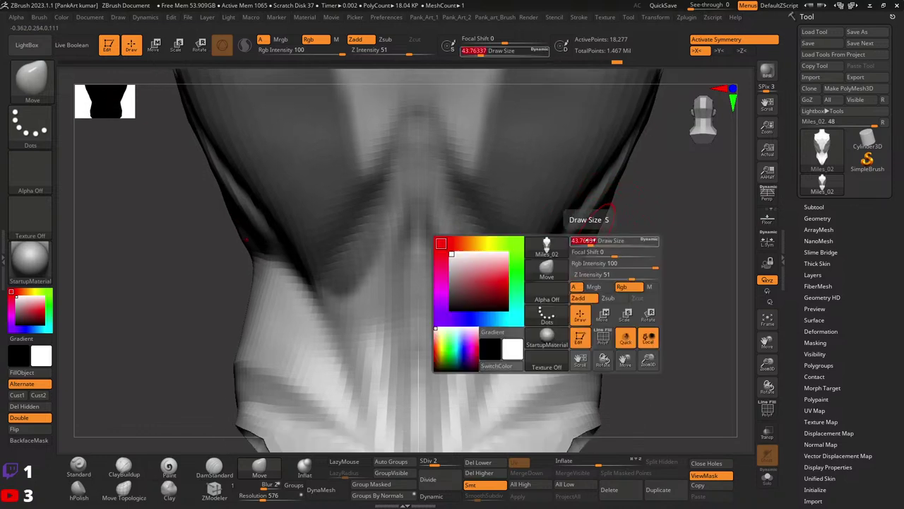
pyautogui.press('shift')
pyautogui.moveTo(627, 206); pyautogui.dragTo(610, 240)
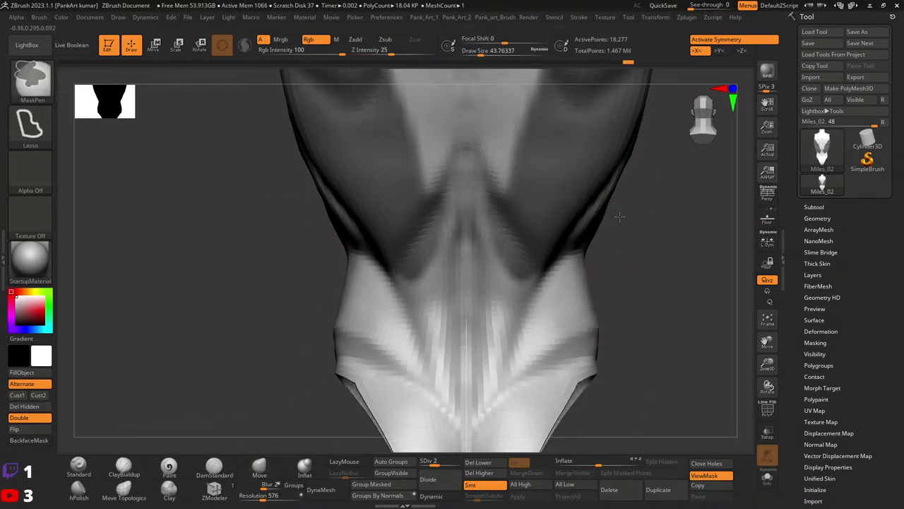
pyautogui.hotkey('ctrl', 'z')
pyautogui.moveTo(612, 259)
pyautogui.mouseDown()
pyautogui.moveTo(602, 253)
pyautogui.moveTo(648, 204)
pyautogui.mouseUp()
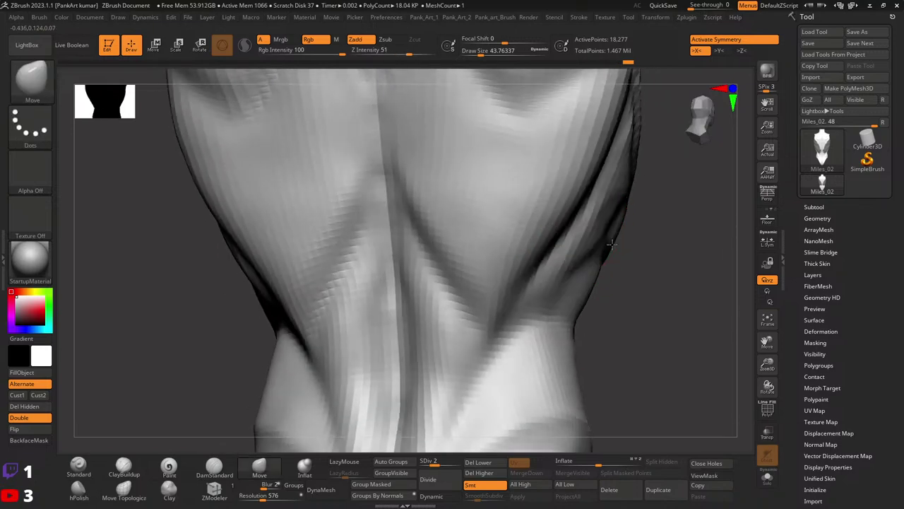
# - Choose ClayBuildup, orbit between shoulder and straight back views, and enlarge the brush
pyautogui.click(137, 462)
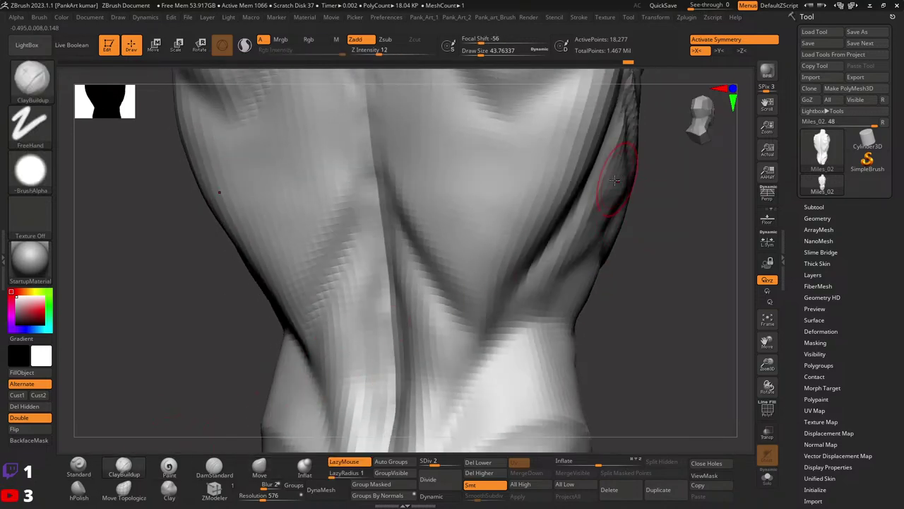
pyautogui.moveTo(602, 198); pyautogui.dragTo(607, 152, button='right')
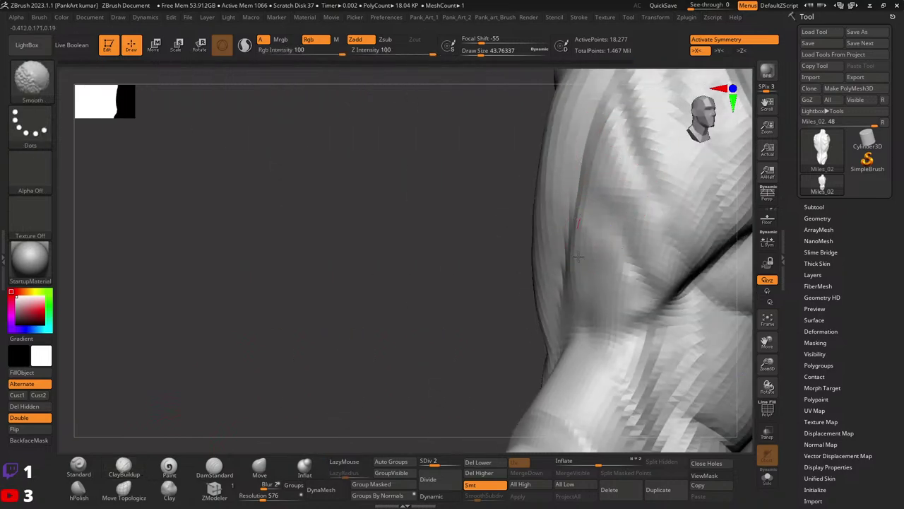
pyautogui.moveTo(592, 239); pyautogui.dragTo(567, 238, button='right')
pyautogui.moveTo(558, 291); pyautogui.dragTo(567, 289, button='right')
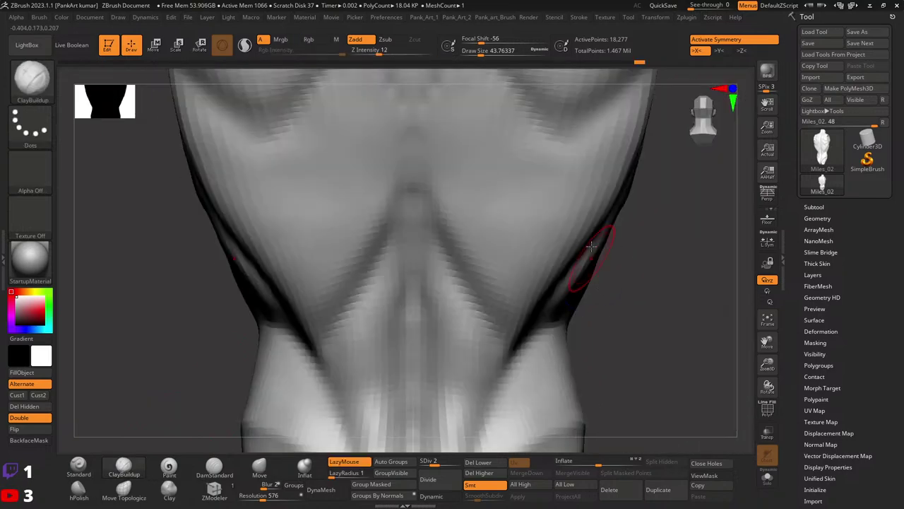
pyautogui.moveTo(590, 253); pyautogui.dragTo(600, 192, button='right')
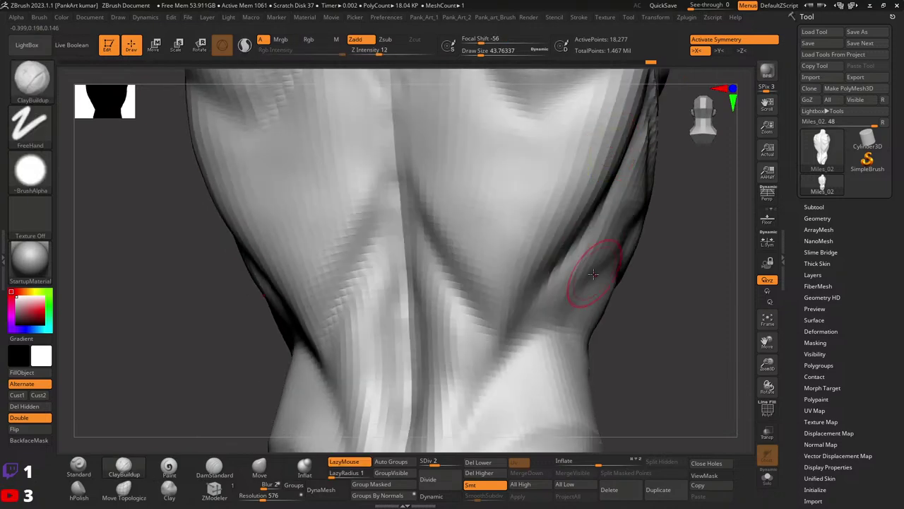
pyautogui.moveTo(578, 299); pyautogui.dragTo(569, 304, button='right')
pyautogui.rightClick(569, 303)
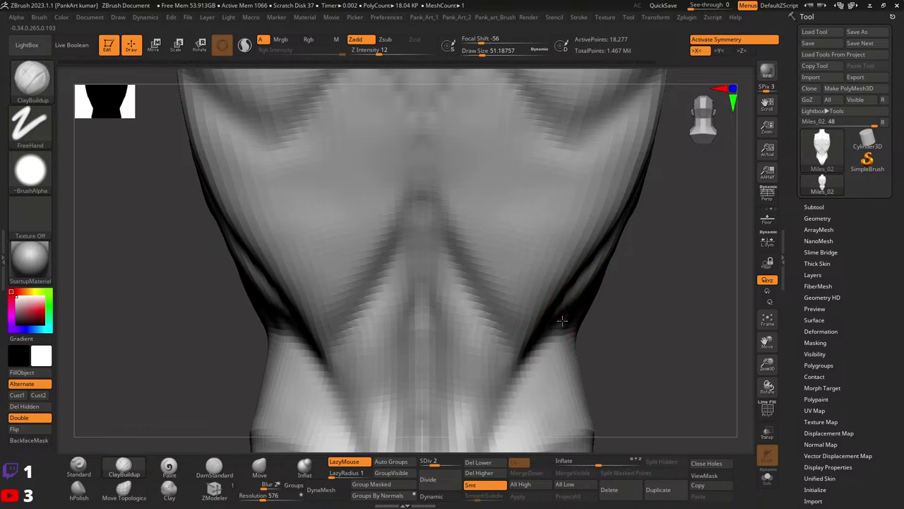
pyautogui.moveTo(595, 302)
pyautogui.mouseDown(button='right')
pyautogui.moveTo(567, 293)
pyautogui.moveTo(606, 344)
pyautogui.mouseUp(button='right')
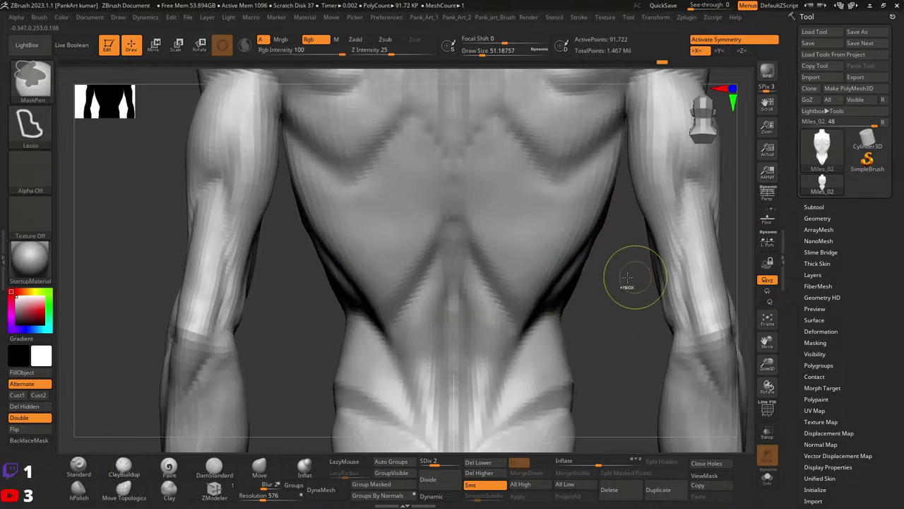
# - Hide the arms so only Miles_02's torso shows, at an angled side view
pyautogui.moveTo(627, 278)
pyautogui.keyDown('ctrl'); pyautogui.mouseDown(button='right')
pyautogui.moveTo(579, 293)
pyautogui.moveTo(626, 246)
pyautogui.mouseUp(button='right'); pyautogui.keyUp('ctrl')
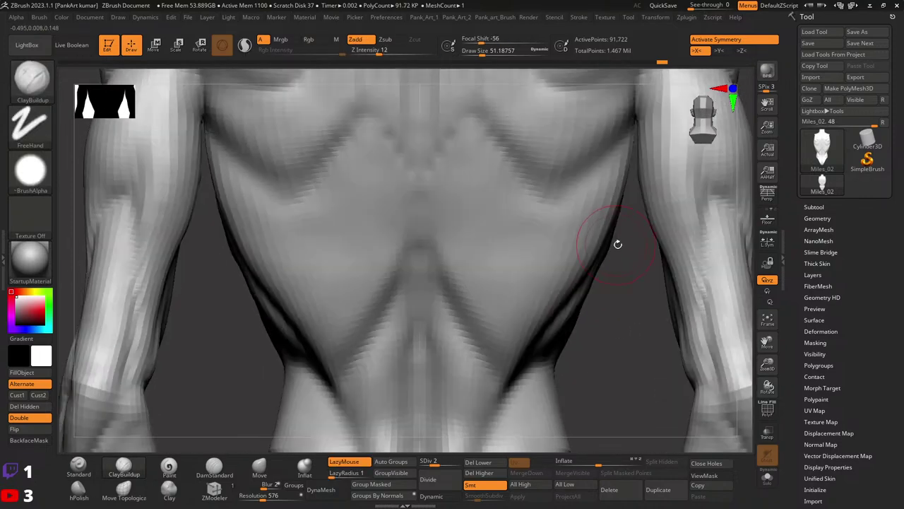
pyautogui.keyDown('ctrl'); pyautogui.keyDown('shift'); pyautogui.click(616, 242); pyautogui.keyUp('shift'); pyautogui.keyUp('ctrl')
pyautogui.press('space')
pyautogui.moveTo(615, 235); pyautogui.dragTo(624, 208, button='right')
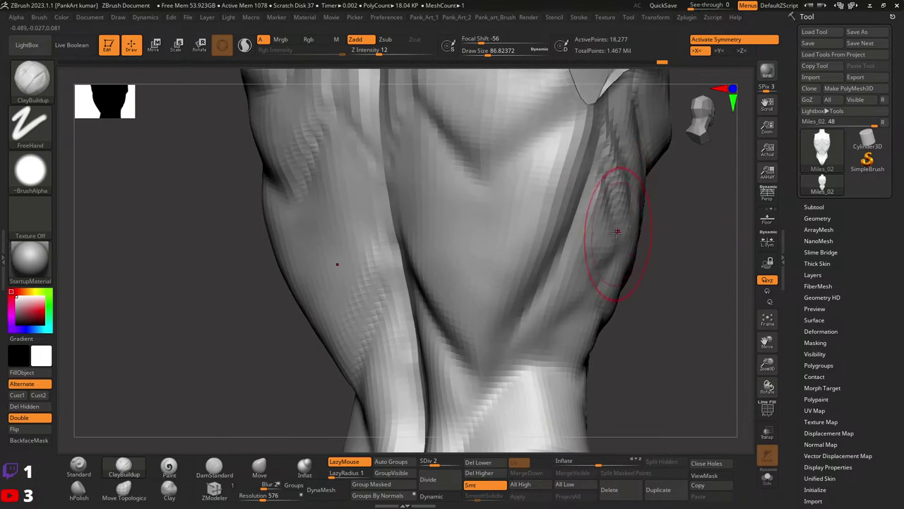
# - Lasso-mask a large area of the torso side and invert the mask
pyautogui.keyDown('ctrl'); pyautogui.moveTo(605, 202); pyautogui.dragTo(548, 58); pyautogui.keyUp('ctrl')
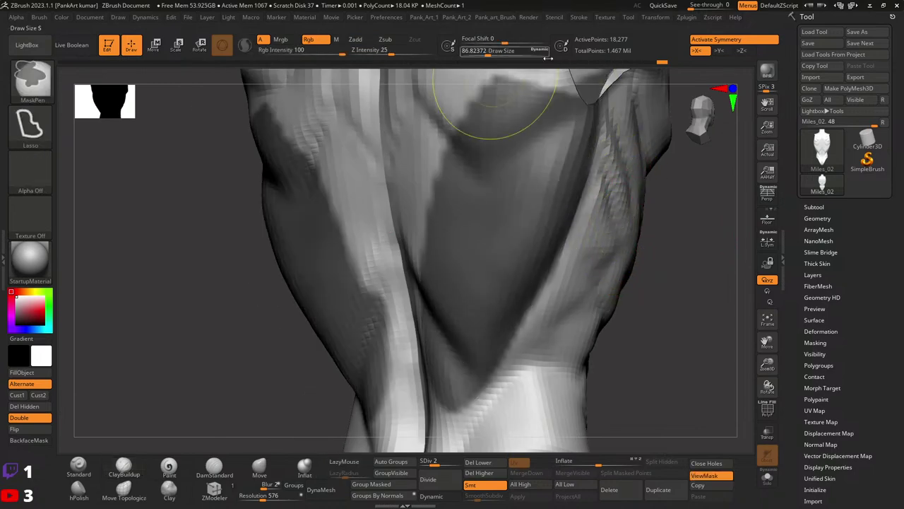
pyautogui.keyDown('shift'); pyautogui.moveTo(558, 92); pyautogui.dragTo(595, 256); pyautogui.keyUp('shift')
pyautogui.keyDown('ctrl'); pyautogui.click(612, 268); pyautogui.keyUp('ctrl')
pyautogui.press('space')
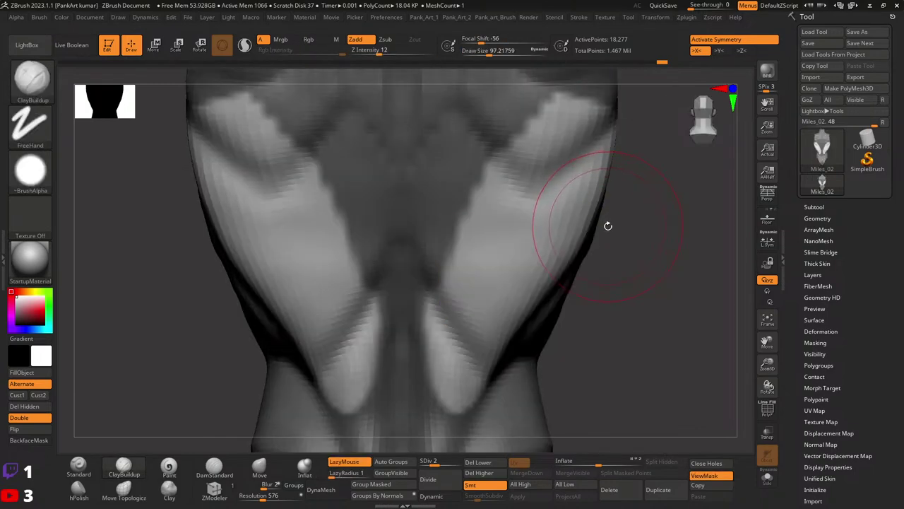
pyautogui.keyDown('ctrl'); pyautogui.click(608, 227); pyautogui.keyUp('ctrl')
# - Reshape the lat contour along the side of the torso with the Move brush
pyautogui.press('b')
pyautogui.press('m')
pyautogui.press('v')
pyautogui.keyDown('alt'); pyautogui.moveTo(400, 332); pyautogui.dragTo(585, 222, button='right'); pyautogui.keyUp('alt')
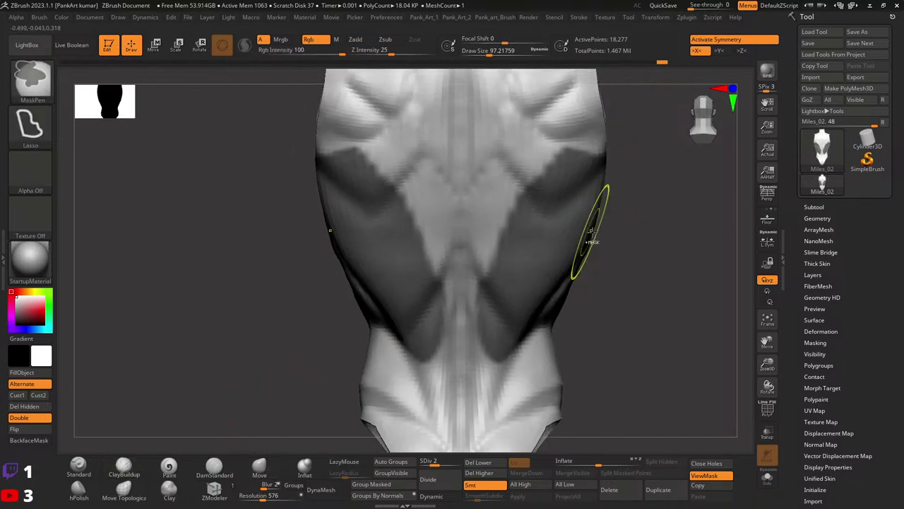
pyautogui.press('space')
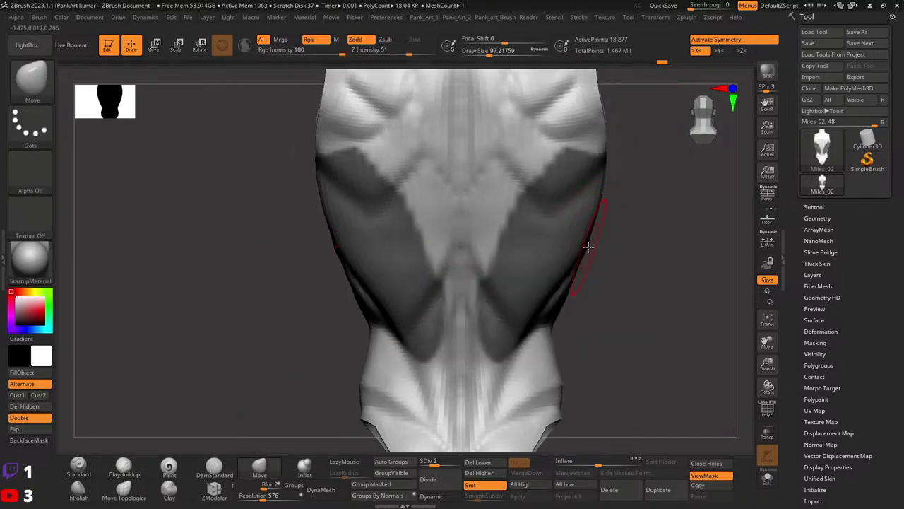
pyautogui.moveTo(580, 273)
pyautogui.mouseDown(button='right')
pyautogui.moveTo(608, 253)
pyautogui.moveTo(582, 236)
pyautogui.moveTo(558, 241)
pyautogui.moveTo(573, 258)
pyautogui.moveTo(555, 281)
pyautogui.moveTo(557, 249)
pyautogui.mouseUp(button='right')
pyautogui.press('space')
pyautogui.press('space')
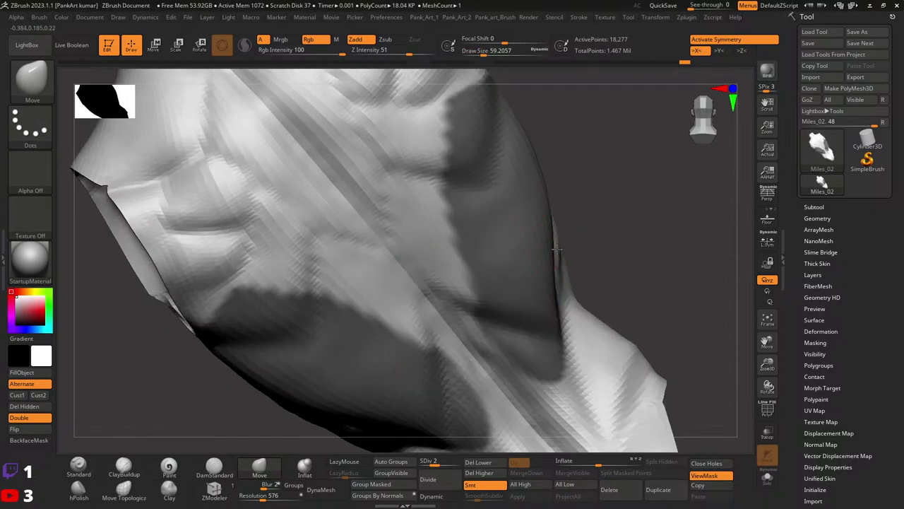
# - Hide the arms again and mask across the torso around the lower lats
pyautogui.moveTo(559, 288); pyautogui.dragTo(571, 252, button='right')
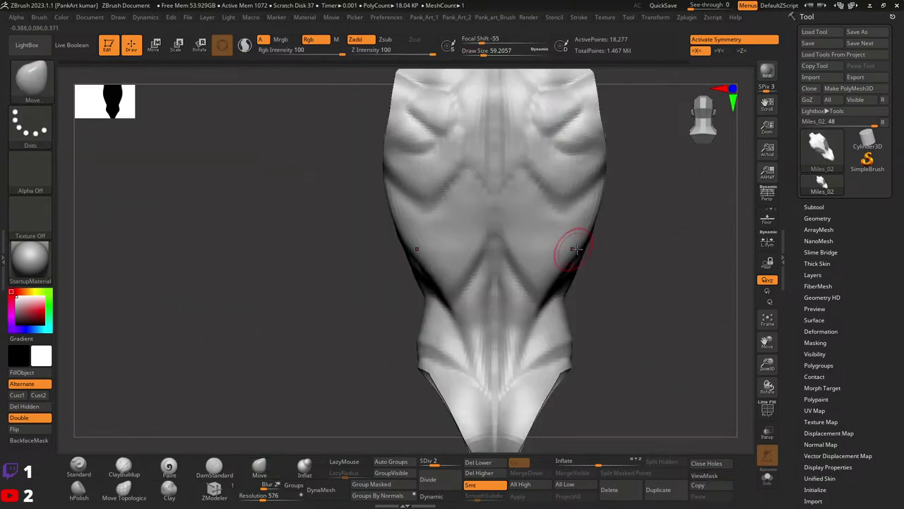
pyautogui.moveTo(629, 272)
pyautogui.keyDown('ctrl'); pyautogui.mouseDown(button='right')
pyautogui.moveTo(586, 283)
pyautogui.moveTo(576, 272)
pyautogui.mouseUp(button='right'); pyautogui.keyUp('ctrl')
pyautogui.keyDown('ctrl'); pyautogui.keyDown('shift'); pyautogui.click(586, 283); pyautogui.keyUp('shift'); pyautogui.keyUp('ctrl')
pyautogui.moveTo(575, 272)
pyautogui.keyDown('ctrl'); pyautogui.mouseDown()
pyautogui.moveTo(555, 293)
pyautogui.moveTo(576, 253)
pyautogui.mouseUp(); pyautogui.keyUp('ctrl')
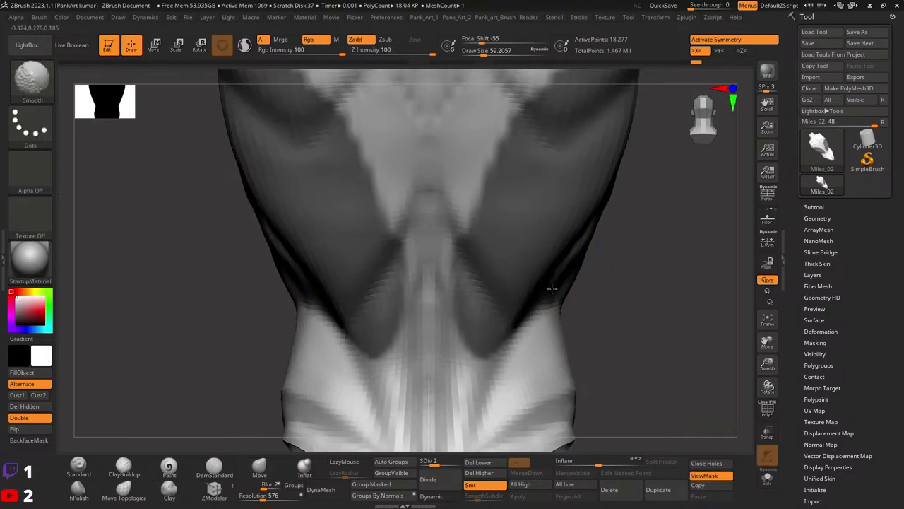
# - Clear the torso mask and unhide the arms, bringing the lower back into view
pyautogui.keyDown('ctrl'); pyautogui.moveTo(615, 258); pyautogui.dragTo(602, 287, button='right'); pyautogui.keyUp('ctrl')
pyautogui.keyDown('ctrl'); pyautogui.click(601, 287); pyautogui.keyUp('ctrl')
pyautogui.keyDown('ctrl'); pyautogui.keyDown('shift'); pyautogui.click(612, 318); pyautogui.keyUp('shift'); pyautogui.keyUp('ctrl')
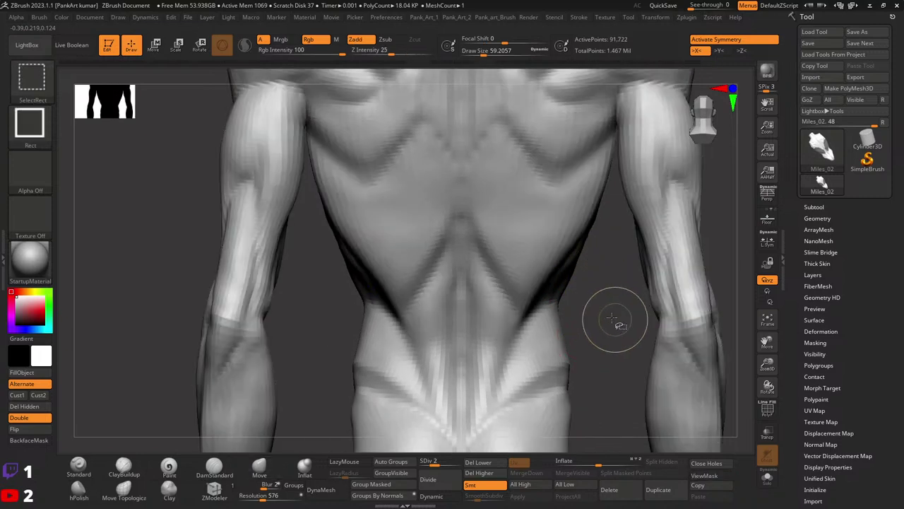
pyautogui.keyDown('ctrl'); pyautogui.moveTo(611, 318); pyautogui.dragTo(551, 275, button='right'); pyautogui.keyUp('ctrl')
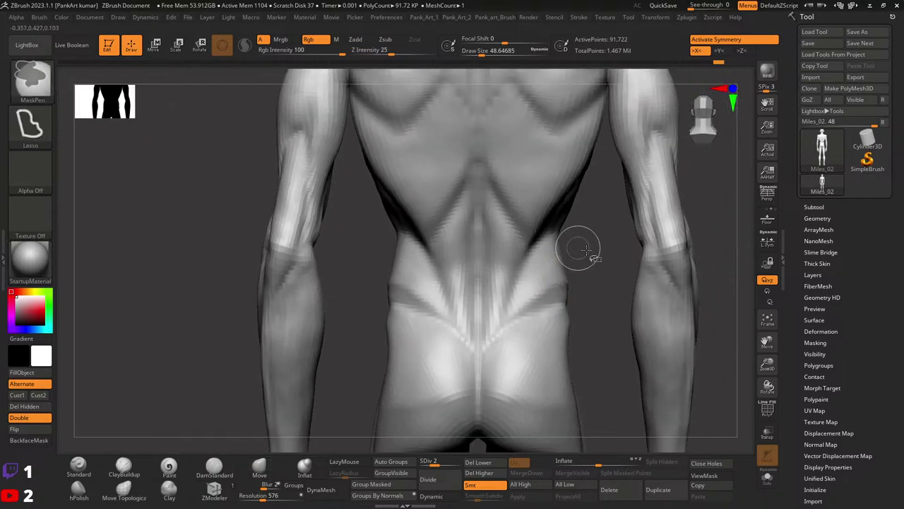
pyautogui.moveTo(576, 266)
pyautogui.keyDown('ctrl'); pyautogui.mouseDown(button='right')
pyautogui.moveTo(582, 247)
pyautogui.moveTo(624, 251)
pyautogui.moveTo(561, 287)
pyautogui.moveTo(558, 309)
pyautogui.moveTo(567, 292)
pyautogui.moveTo(558, 279)
pyautogui.moveTo(549, 298)
pyautogui.moveTo(543, 267)
pyautogui.moveTo(332, 339)
pyautogui.mouseUp(button='right'); pyautogui.keyUp('ctrl')
# - Load the Standard brush and enlarge its draw size
pyautogui.press('b')
pyautogui.press('s')
pyautogui.press('t')
pyautogui.press('l')
pyautogui.press('space')
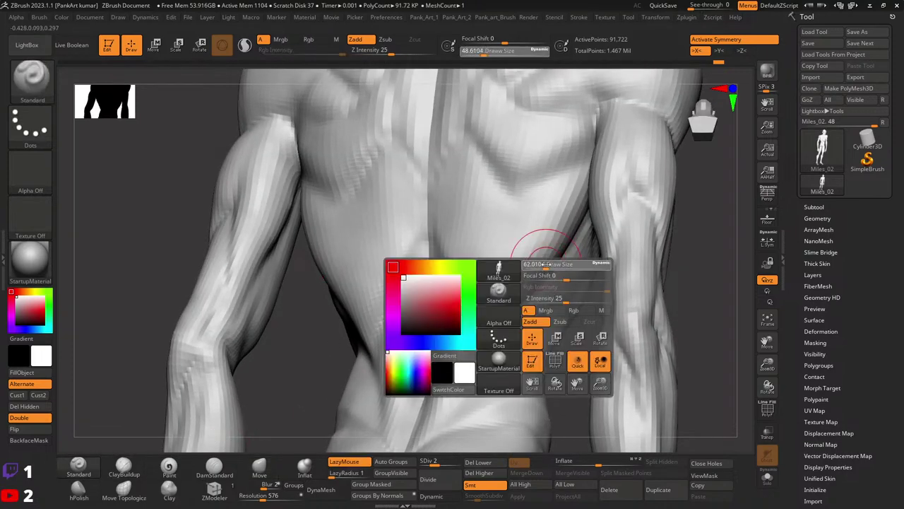
pyautogui.moveTo(546, 263); pyautogui.dragTo(548, 267)
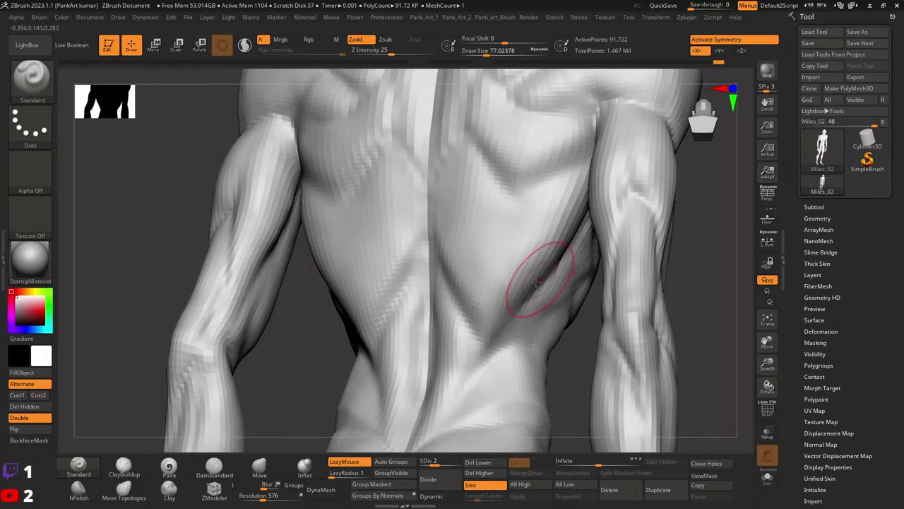
# - Select Clay Buildup and raise the figure to subdivision level 4 (1.467 million points)
pyautogui.press('b')
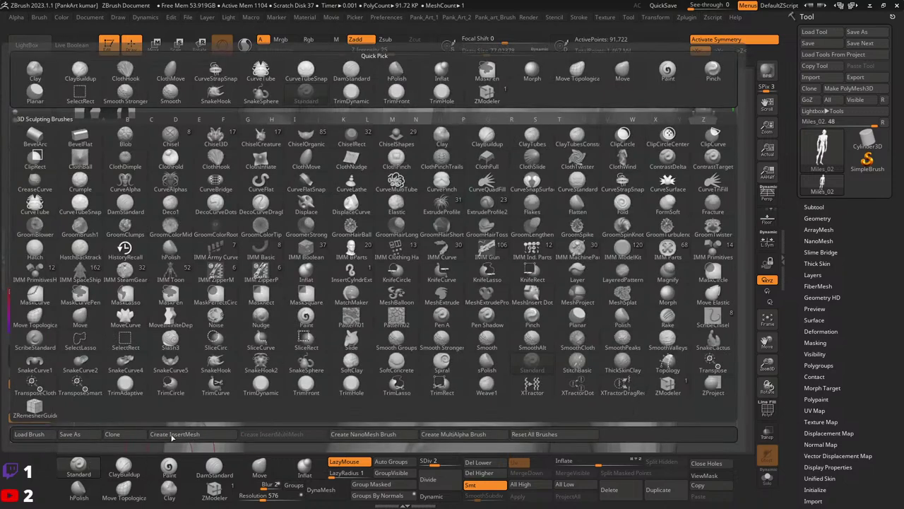
pyautogui.press('c')
pyautogui.press('b')
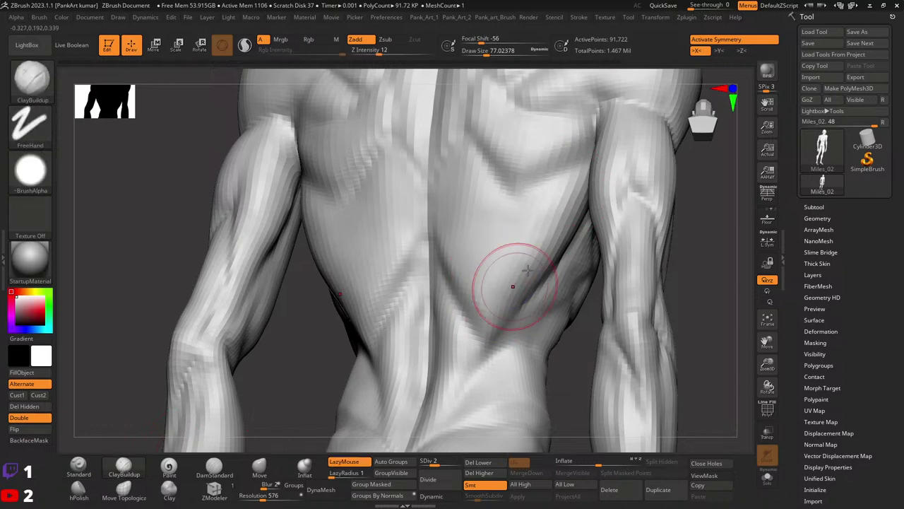
pyautogui.moveTo(505, 282)
pyautogui.mouseDown(button='right')
pyautogui.moveTo(320, 264)
pyautogui.moveTo(525, 298)
pyautogui.mouseUp(button='right')
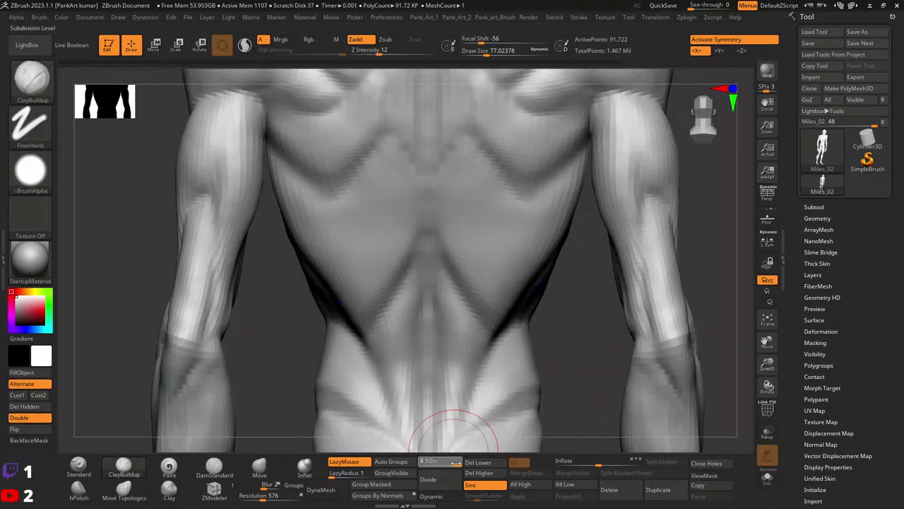
pyautogui.press('d')
pyautogui.press('d')
pyautogui.moveTo(553, 269)
pyautogui.mouseDown(button='right')
pyautogui.moveTo(571, 222)
pyautogui.moveTo(578, 270)
pyautogui.mouseUp(button='right')
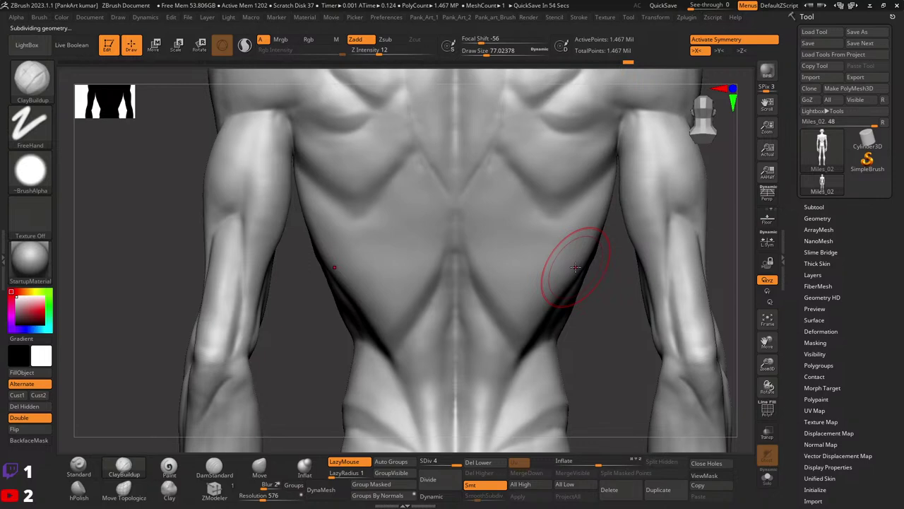
# - Hide the arms on the level-4 figure and face the torso's back straight on
pyautogui.moveTo(540, 328); pyautogui.dragTo(558, 267, button='right')
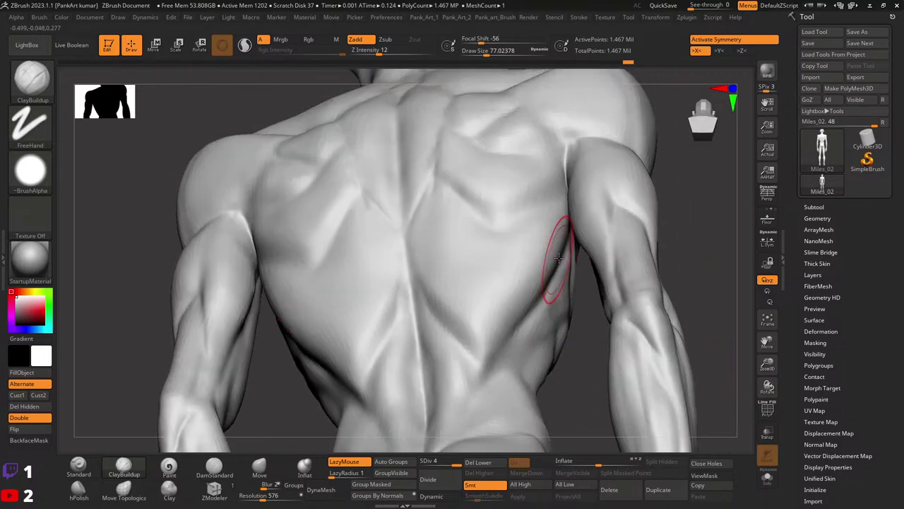
pyautogui.keyDown('ctrl'); pyautogui.keyDown('shift'); pyautogui.click(555, 269); pyautogui.keyUp('shift'); pyautogui.keyUp('ctrl')
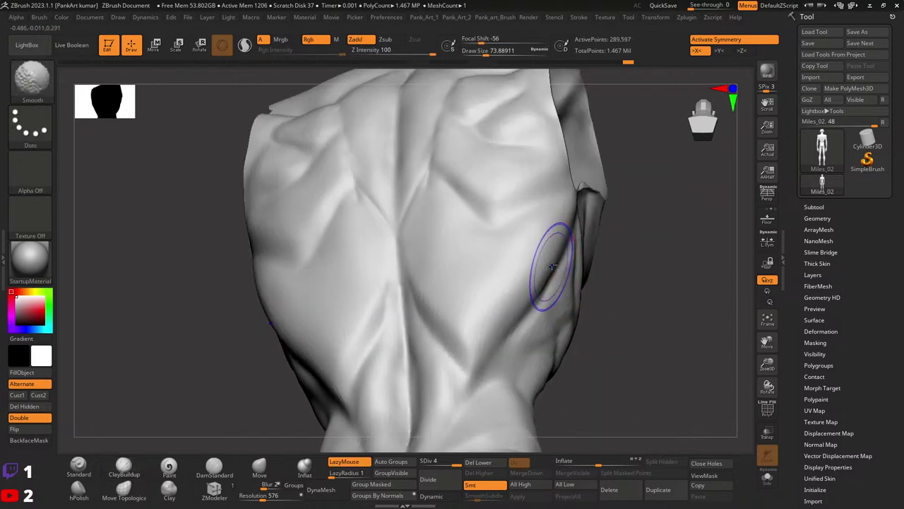
pyautogui.moveTo(556, 270)
pyautogui.mouseDown(button='right')
pyautogui.moveTo(546, 250)
pyautogui.moveTo(573, 207)
pyautogui.moveTo(547, 241)
pyautogui.mouseUp(button='right')
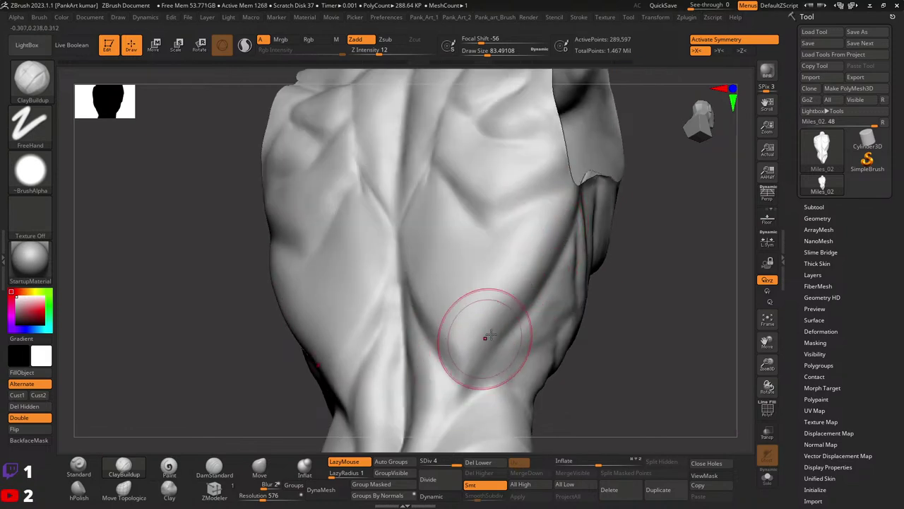
pyautogui.moveTo(494, 323)
pyautogui.keyDown('ctrl'); pyautogui.mouseDown(button='right')
pyautogui.moveTo(566, 295)
pyautogui.moveTo(497, 279)
pyautogui.moveTo(499, 209)
pyautogui.moveTo(460, 262)
pyautogui.moveTo(476, 297)
pyautogui.mouseUp(button='right'); pyautogui.keyUp('ctrl')
pyautogui.press('space')
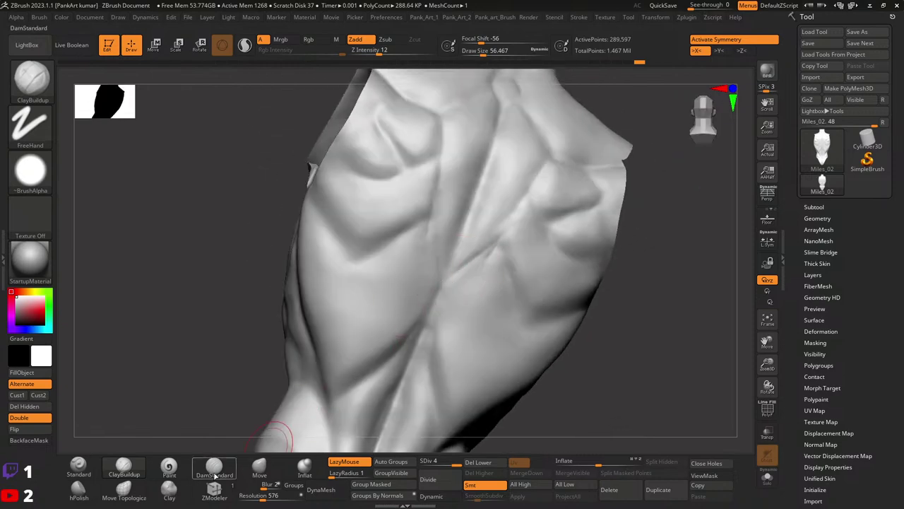
# - Select DamStandard and set its draw size to about 48.65 for the spine
pyautogui.click(214, 468)
pyautogui.press('space')
pyautogui.moveTo(484, 191); pyautogui.dragTo(495, 190)
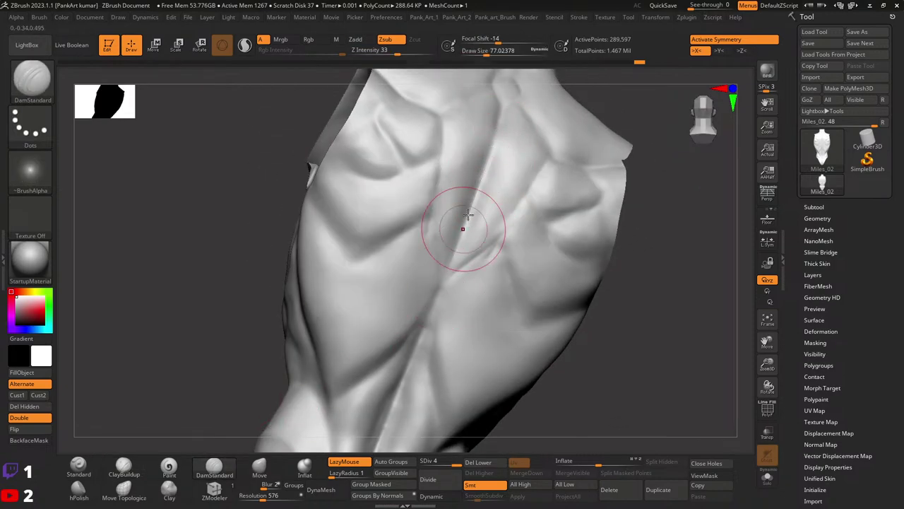
pyautogui.moveTo(397, 393)
pyautogui.mouseDown(button='right')
pyautogui.moveTo(438, 303)
pyautogui.moveTo(497, 325)
pyautogui.moveTo(598, 278)
pyautogui.moveTo(466, 248)
pyautogui.mouseUp(button='right')
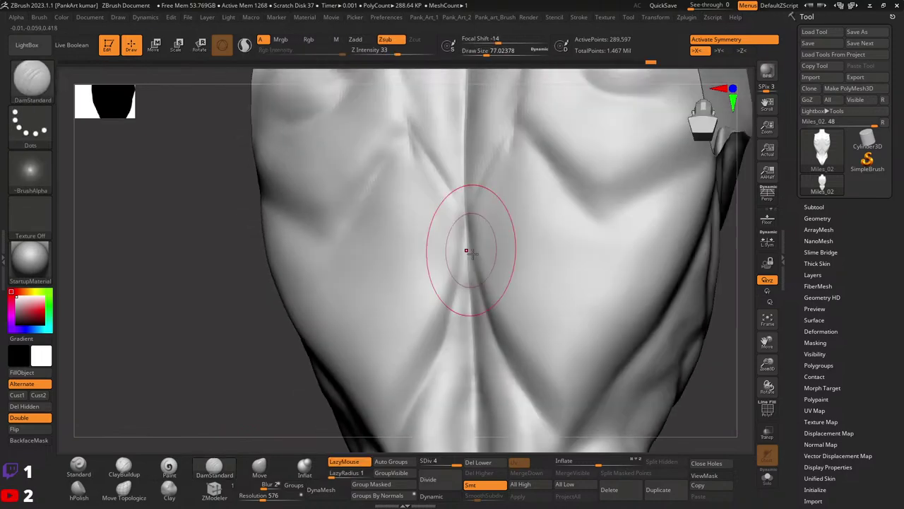
pyautogui.moveTo(481, 261); pyautogui.dragTo(469, 293)
pyautogui.press('[')
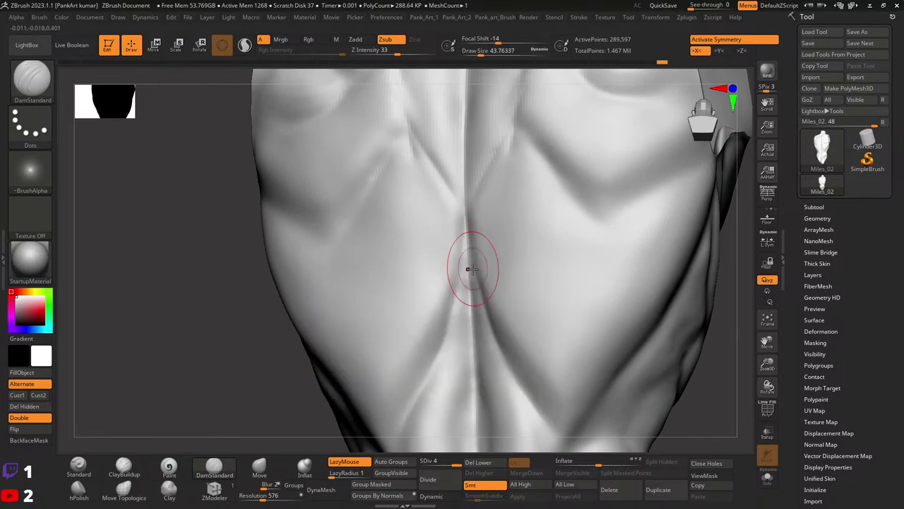
pyautogui.keyDown('ctrl'); pyautogui.moveTo(468, 292); pyautogui.dragTo(464, 238, button='right'); pyautogui.keyUp('ctrl')
pyautogui.press('space')
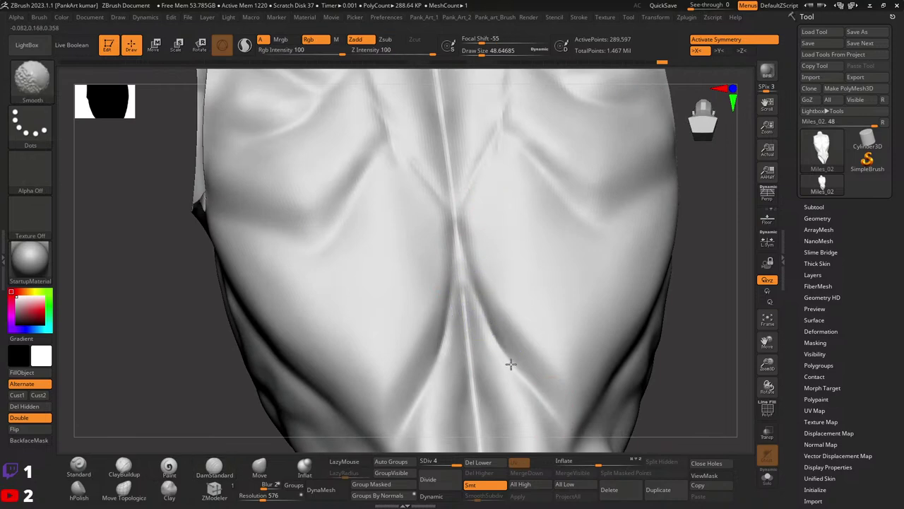
# - Carve the spine groove and back-muscle creases, then show the arms again
pyautogui.moveTo(467, 317)
pyautogui.keyDown('ctrl'); pyautogui.mouseDown(button='right')
pyautogui.moveTo(508, 270)
pyautogui.moveTo(672, 203)
pyautogui.moveTo(563, 280)
pyautogui.moveTo(558, 332)
pyautogui.moveTo(575, 357)
pyautogui.moveTo(545, 309)
pyautogui.moveTo(513, 297)
pyautogui.mouseUp(button='right'); pyautogui.keyUp('ctrl')
pyautogui.press('space')
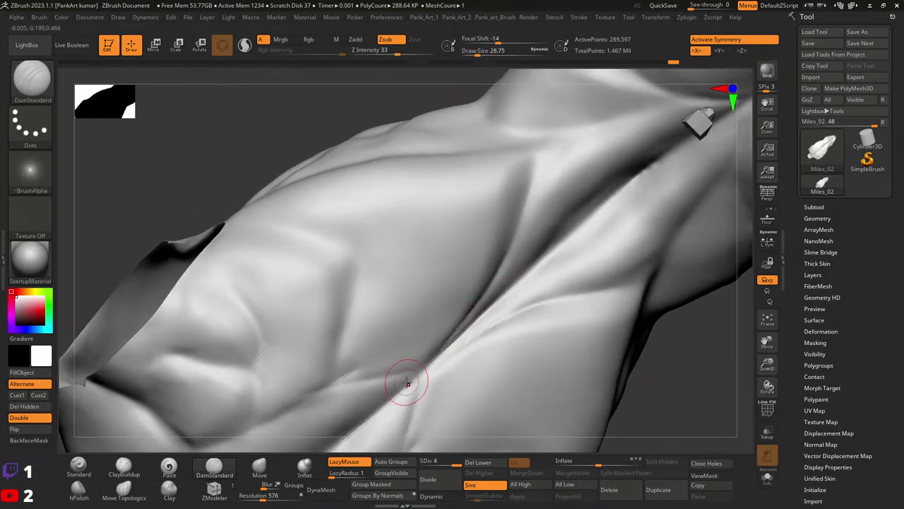
pyautogui.moveTo(405, 377); pyautogui.dragTo(418, 294)
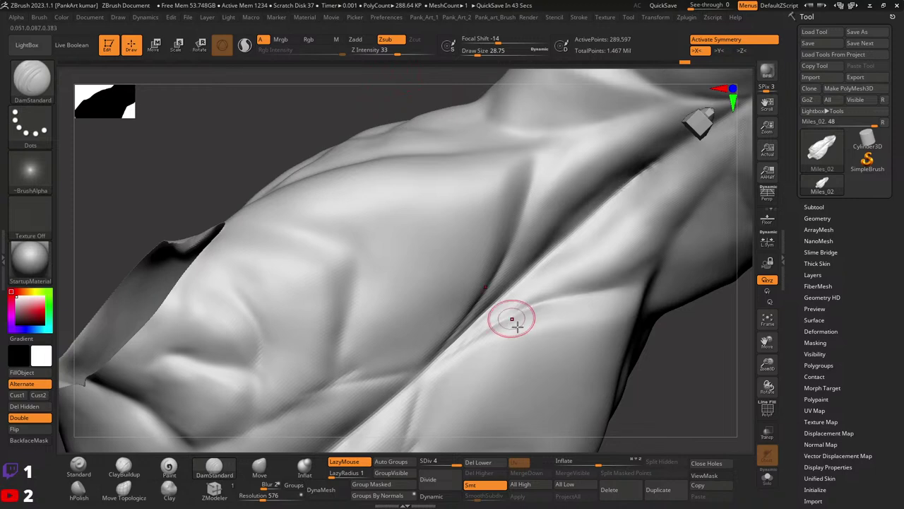
pyautogui.moveTo(515, 318)
pyautogui.keyDown('alt'); pyautogui.mouseDown(button='right')
pyautogui.moveTo(556, 317)
pyautogui.moveTo(560, 378)
pyautogui.moveTo(555, 323)
pyautogui.moveTo(535, 303)
pyautogui.moveTo(495, 325)
pyautogui.moveTo(488, 338)
pyautogui.moveTo(642, 347)
pyautogui.moveTo(515, 308)
pyautogui.moveTo(558, 272)
pyautogui.moveTo(576, 279)
pyautogui.mouseUp(button='right'); pyautogui.keyUp('alt')
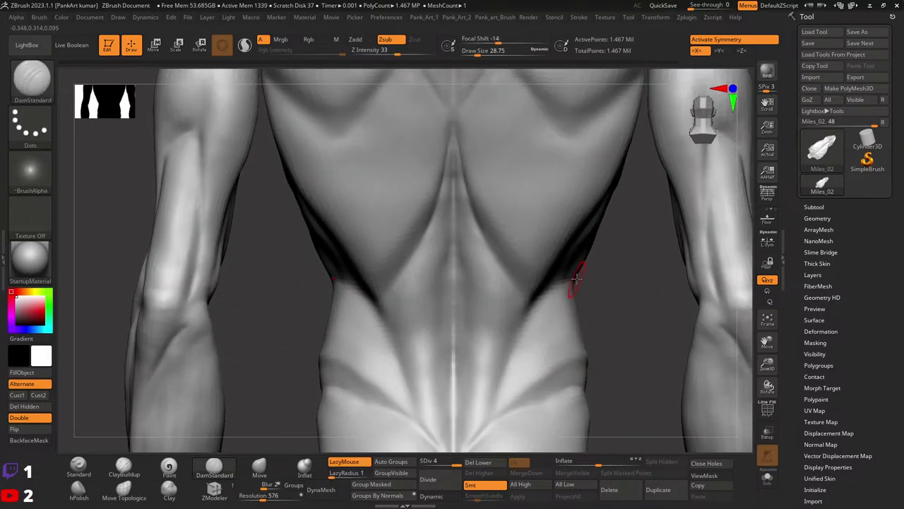
# - Drop to subdivision level 3 and smooth the ridge down the spine midline
pyautogui.click(124, 466)
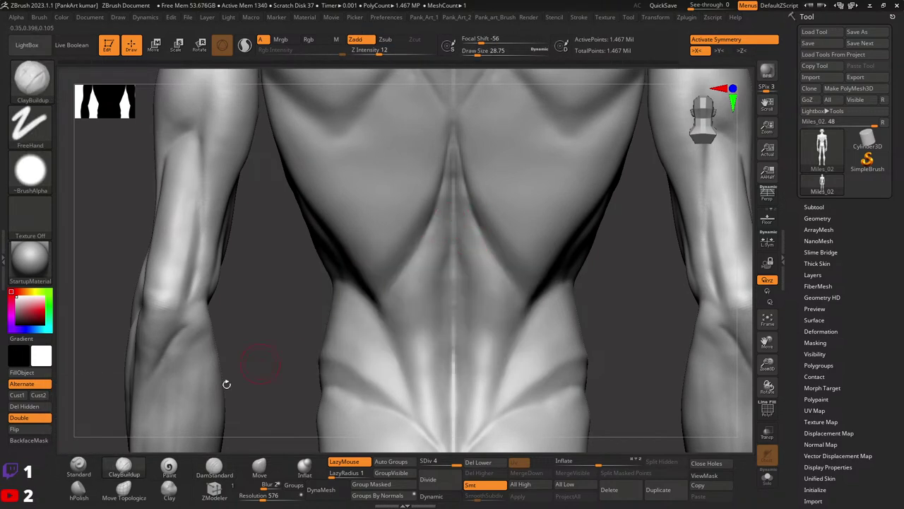
pyautogui.press('b')
pyautogui.press('s')
pyautogui.press('t')
pyautogui.hotkey('shift', 'd')
pyautogui.hotkey('shift', 'd')
pyautogui.press('space')
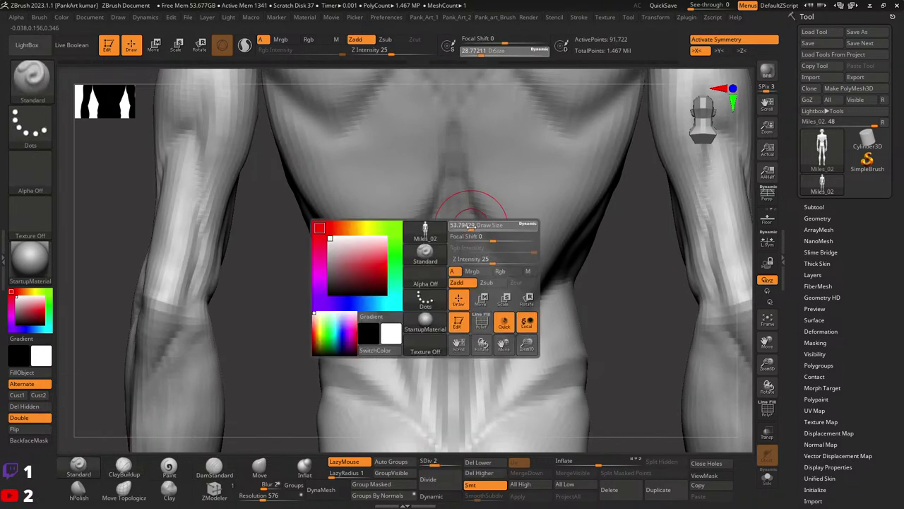
pyautogui.moveTo(470, 224)
pyautogui.mouseDown()
pyautogui.moveTo(484, 225)
pyautogui.moveTo(452, 246)
pyautogui.mouseUp()
pyautogui.press('s')
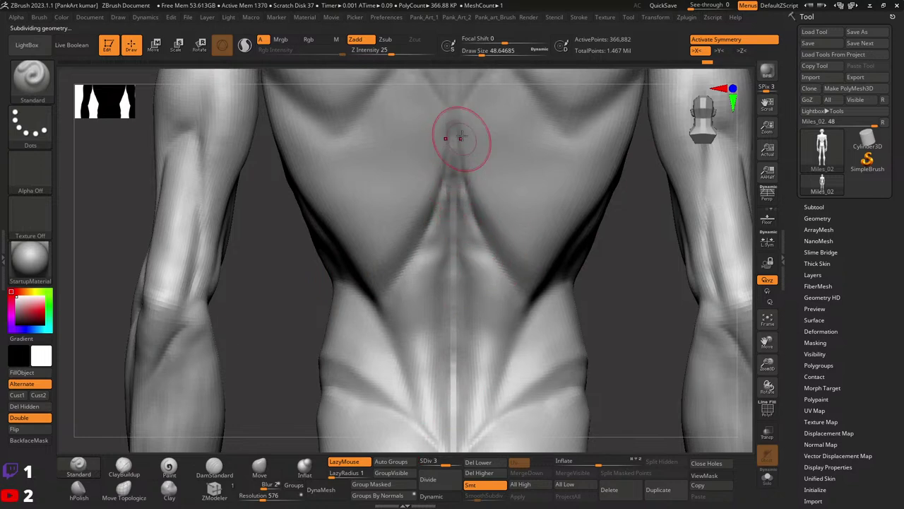
pyautogui.moveTo(460, 132)
pyautogui.keyDown('shift'); pyautogui.mouseDown()
pyautogui.moveTo(462, 212)
pyautogui.moveTo(478, 264)
pyautogui.moveTo(468, 263)
pyautogui.moveTo(505, 253)
pyautogui.mouseUp(); pyautogui.keyUp('shift')
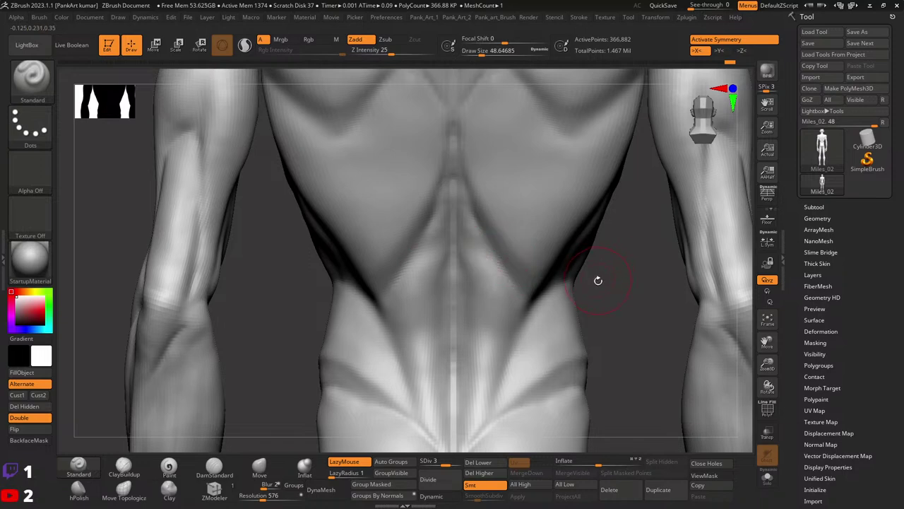
# - Reshape the lat edge on the side of the back with the Move brush at size about 62
pyautogui.moveTo(598, 281); pyautogui.dragTo(592, 271)
pyautogui.click(260, 470)
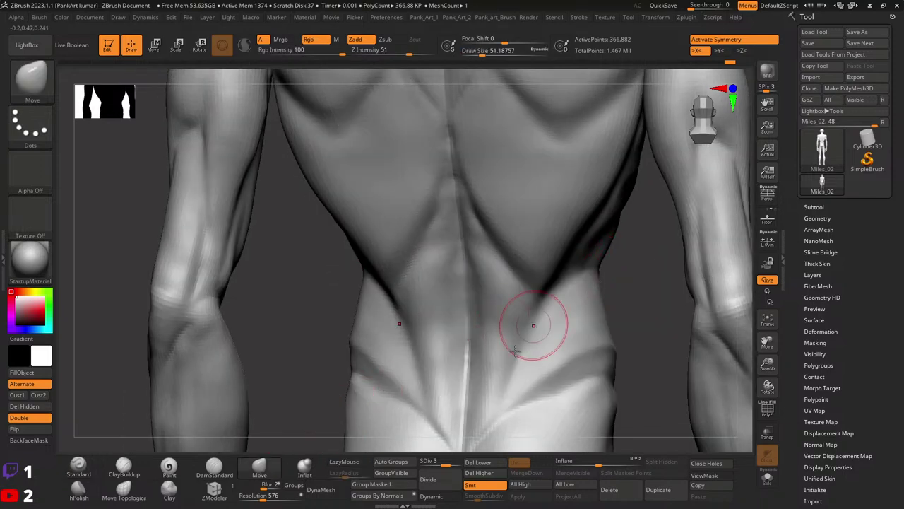
pyautogui.press('s')
pyautogui.moveTo(596, 262); pyautogui.dragTo(602, 261)
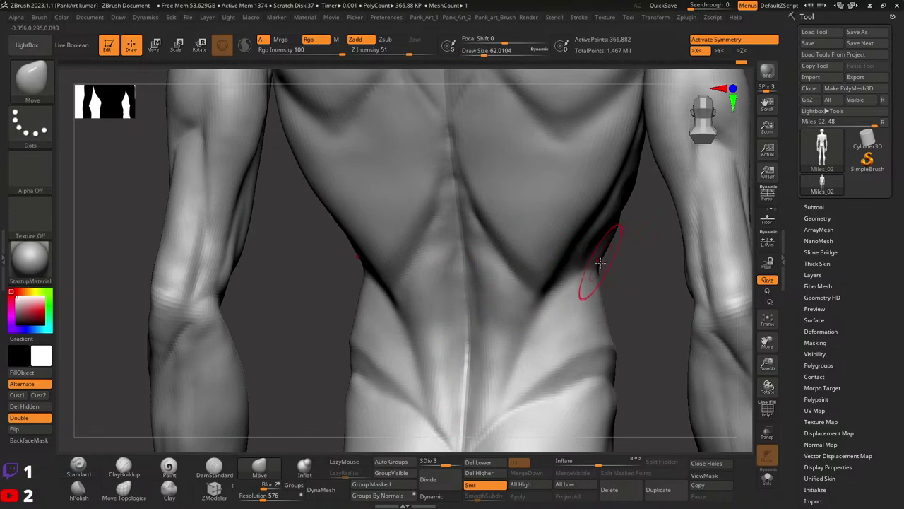
pyautogui.moveTo(616, 229)
pyautogui.mouseDown()
pyautogui.moveTo(596, 254)
pyautogui.moveTo(600, 212)
pyautogui.moveTo(596, 234)
pyautogui.mouseUp()
pyautogui.press('space')
pyautogui.press('shift')
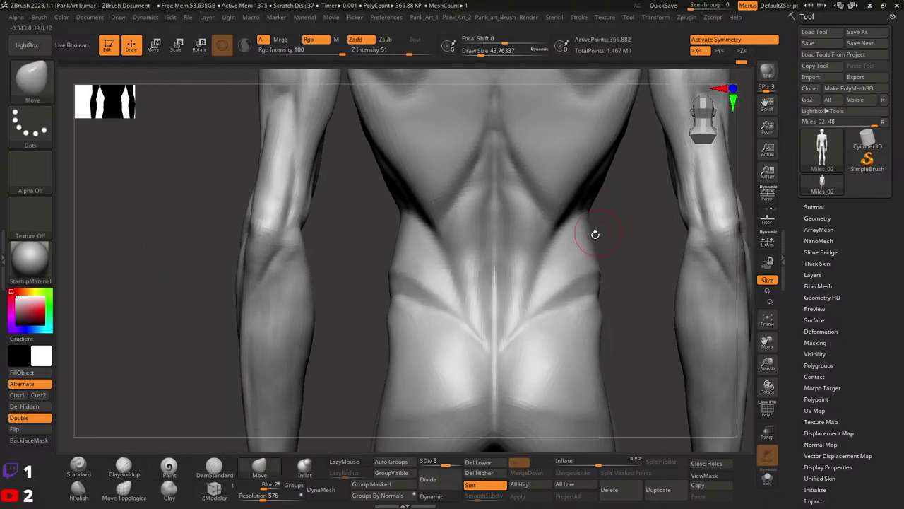
# - Switch back to DamStandard and carve and smooth the lower-lat creases
pyautogui.moveTo(562, 274); pyautogui.dragTo(459, 314)
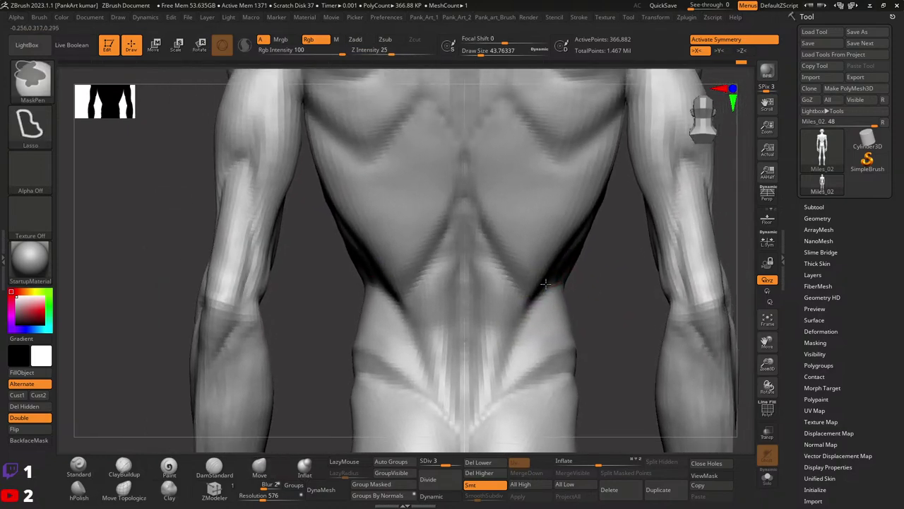
pyautogui.press('b')
pyautogui.press('d')
pyautogui.press('s')
pyautogui.press('space')
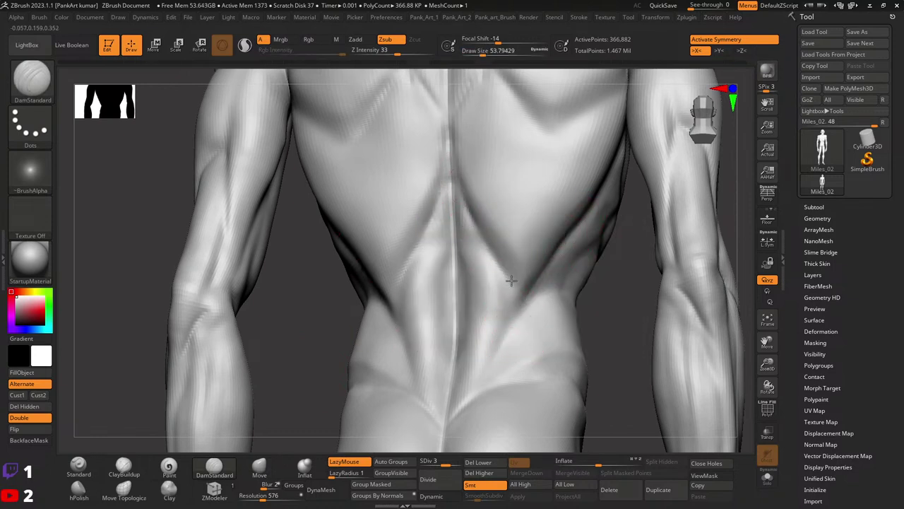
pyautogui.keyDown('shift'); pyautogui.moveTo(541, 282); pyautogui.dragTo(515, 259, button='right'); pyautogui.keyUp('shift')
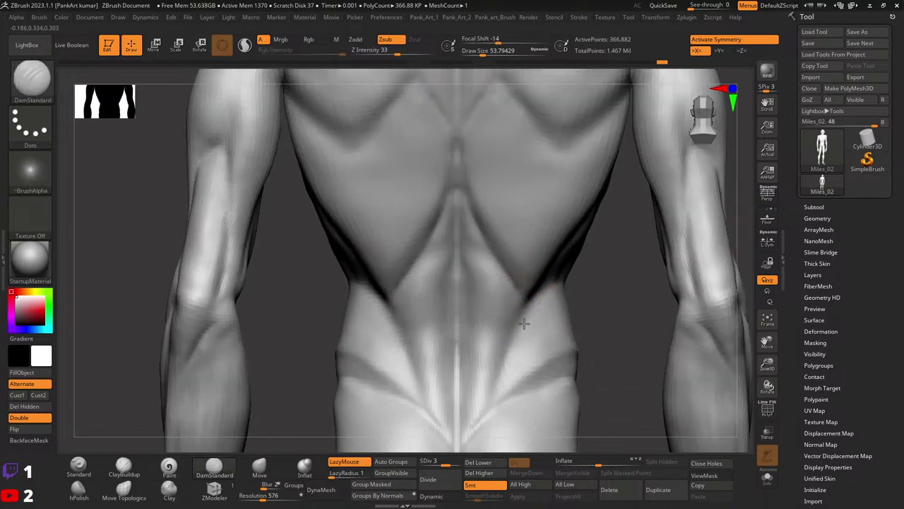
pyautogui.moveTo(523, 322); pyautogui.dragTo(530, 238, button='right')
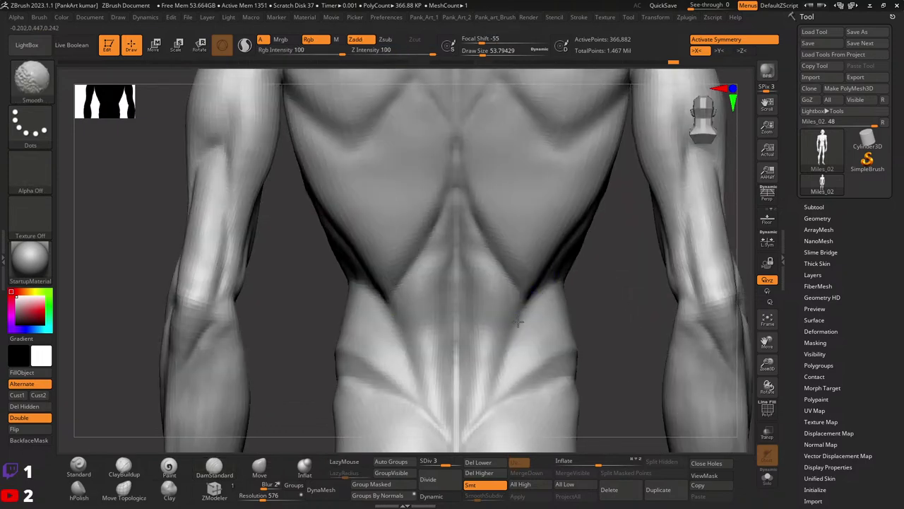
pyautogui.scroll(-3, 601, 283)
pyautogui.scroll(5, 597, 284)
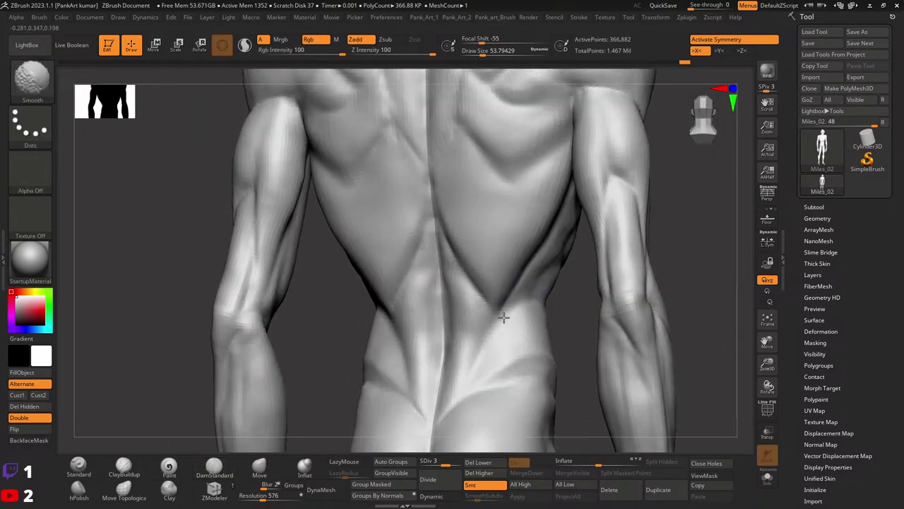
pyautogui.scroll(-4, 503, 318)
pyautogui.scroll(5, 535, 306)
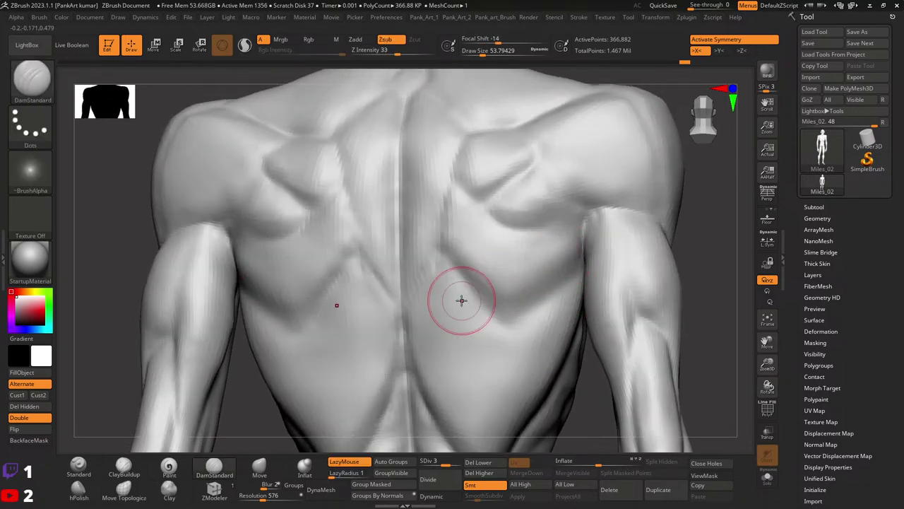
# - Select Clay Buildup, set its draw size to about 39, and frame the upper back
pyautogui.click(123, 466)
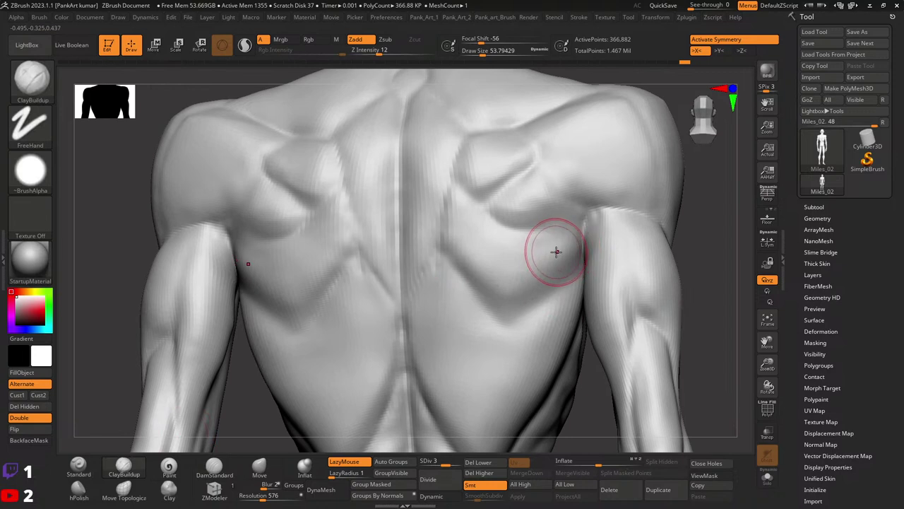
pyautogui.press('s')
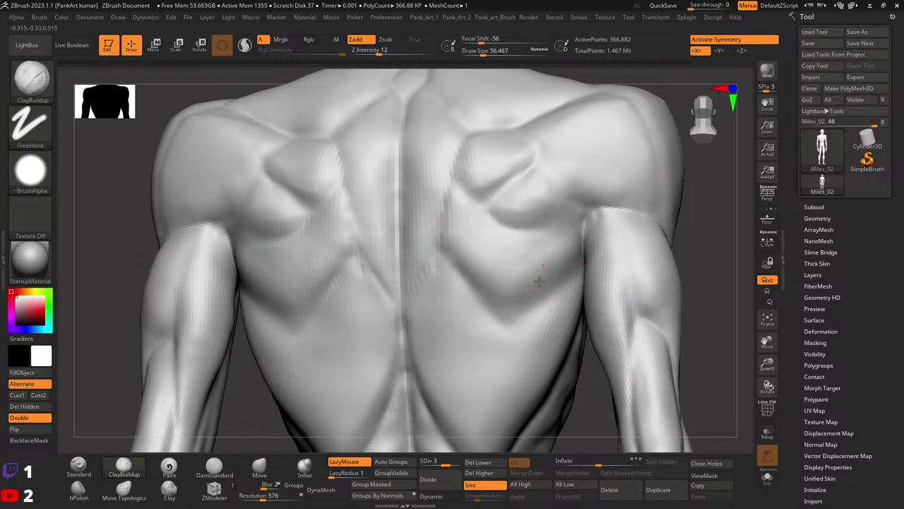
pyautogui.keyDown('alt'); pyautogui.moveTo(570, 247); pyautogui.dragTo(565, 296, button='right'); pyautogui.keyUp('alt')
pyautogui.press('space')
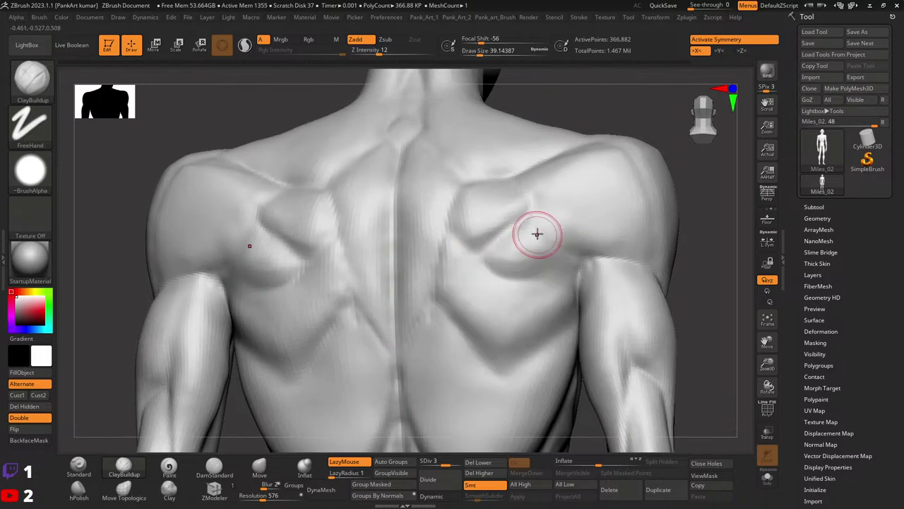
pyautogui.moveTo(512, 250); pyautogui.dragTo(569, 230, button='right')
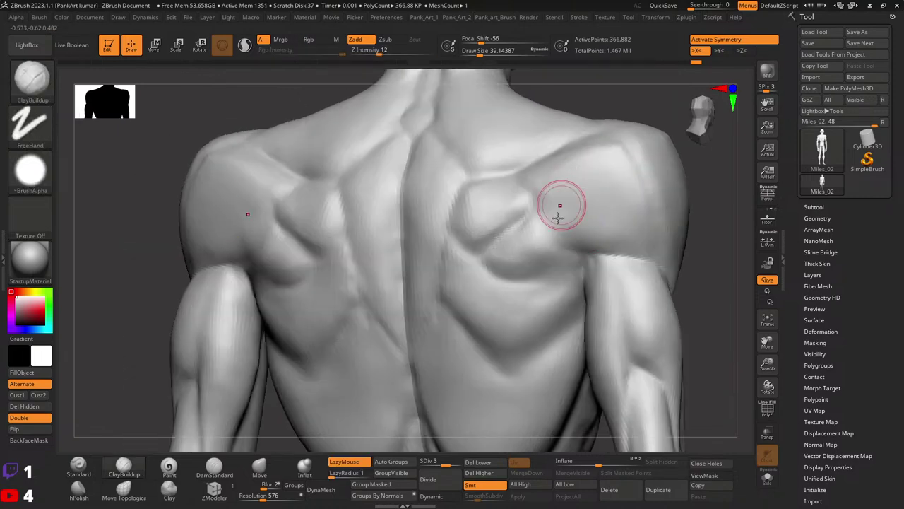
pyautogui.moveTo(559, 204)
pyautogui.keyDown('shift'); pyautogui.mouseDown(button='right')
pyautogui.moveTo(521, 244)
pyautogui.moveTo(539, 285)
pyautogui.moveTo(515, 256)
pyautogui.moveTo(535, 319)
pyautogui.moveTo(535, 299)
pyautogui.moveTo(601, 218)
pyautogui.mouseUp(button='right'); pyautogui.keyUp('shift')
# - Sculpt the shoulder blades with Clay at size about 46, smooth them, and subdivide to level 4
pyautogui.click(170, 488)
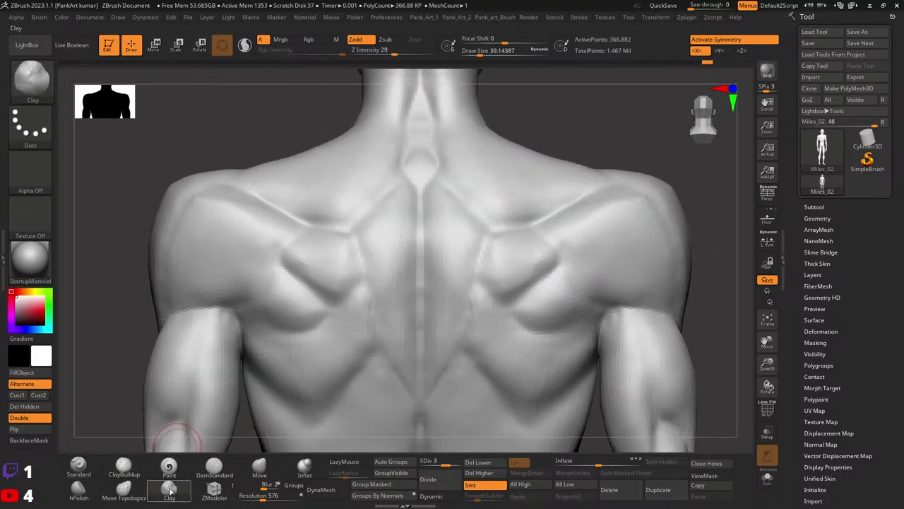
pyautogui.moveTo(380, 51); pyautogui.dragTo(393, 51)
pyautogui.press('space')
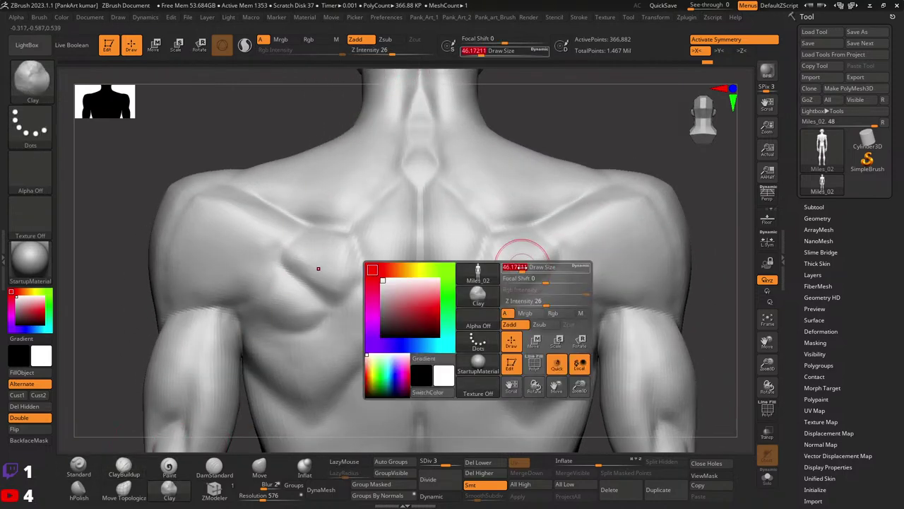
pyautogui.moveTo(521, 263); pyautogui.dragTo(526, 263)
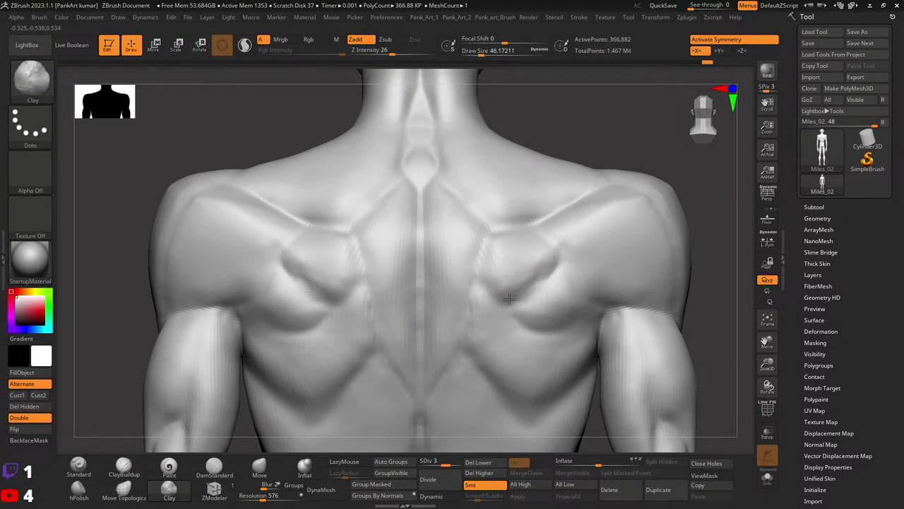
pyautogui.moveTo(509, 298)
pyautogui.mouseDown()
pyautogui.moveTo(549, 263)
pyautogui.moveTo(555, 269)
pyautogui.mouseUp()
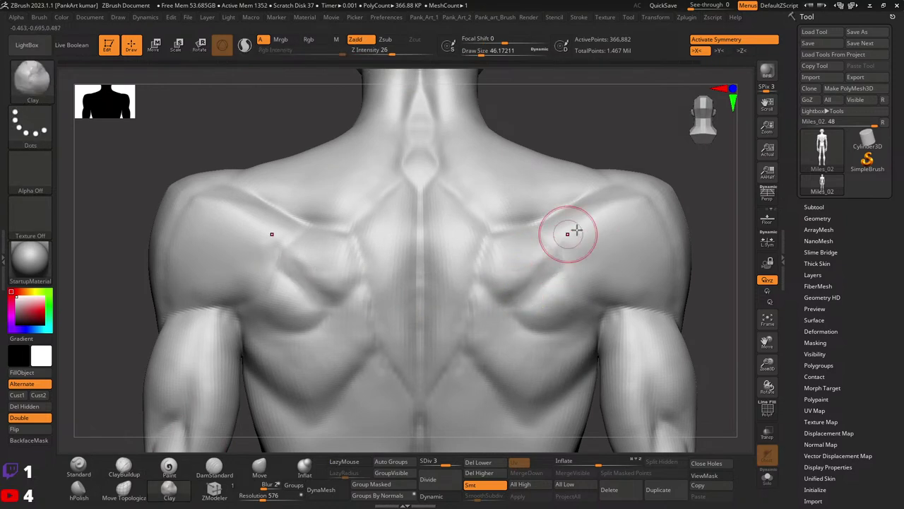
pyautogui.moveTo(572, 231)
pyautogui.mouseDown(button='right')
pyautogui.moveTo(612, 236)
pyautogui.moveTo(585, 228)
pyautogui.mouseUp(button='right')
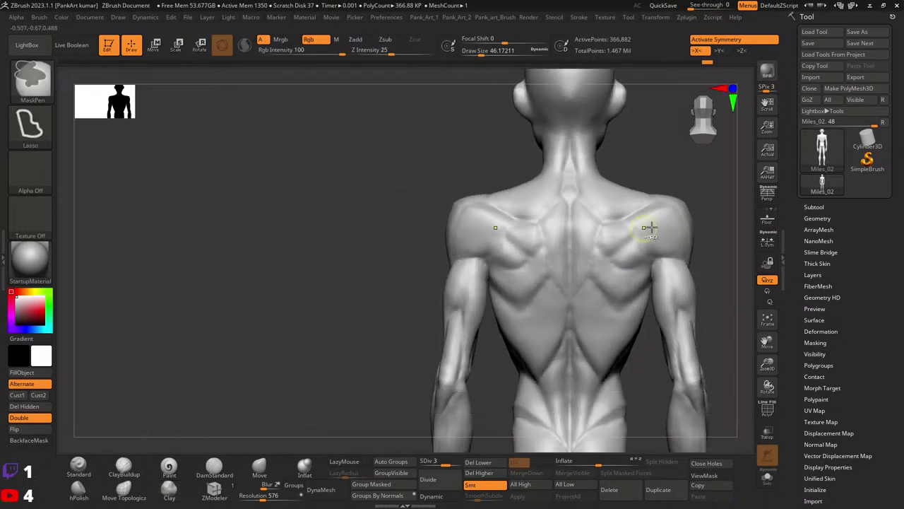
pyautogui.keyDown('alt'); pyautogui.moveTo(649, 227); pyautogui.dragTo(585, 252, button='right'); pyautogui.keyUp('alt')
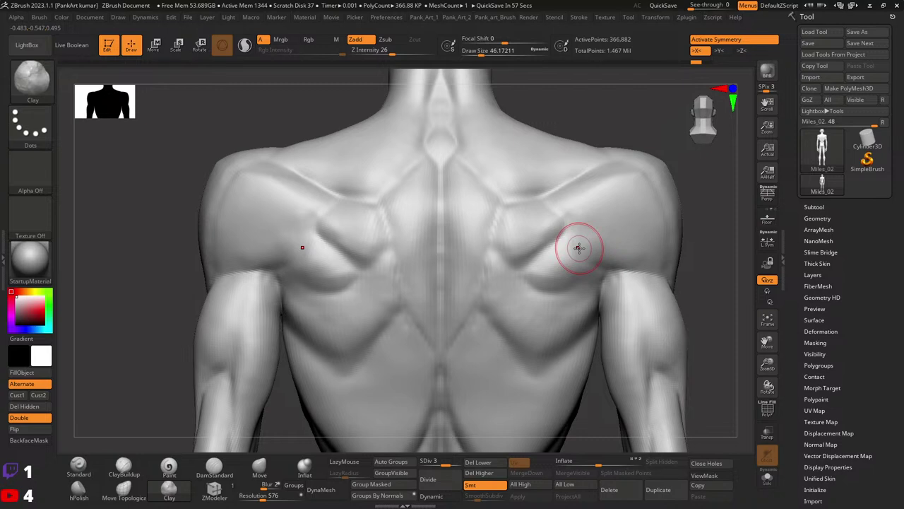
pyautogui.keyDown('shift'); pyautogui.moveTo(545, 238); pyautogui.dragTo(497, 269); pyautogui.keyUp('shift')
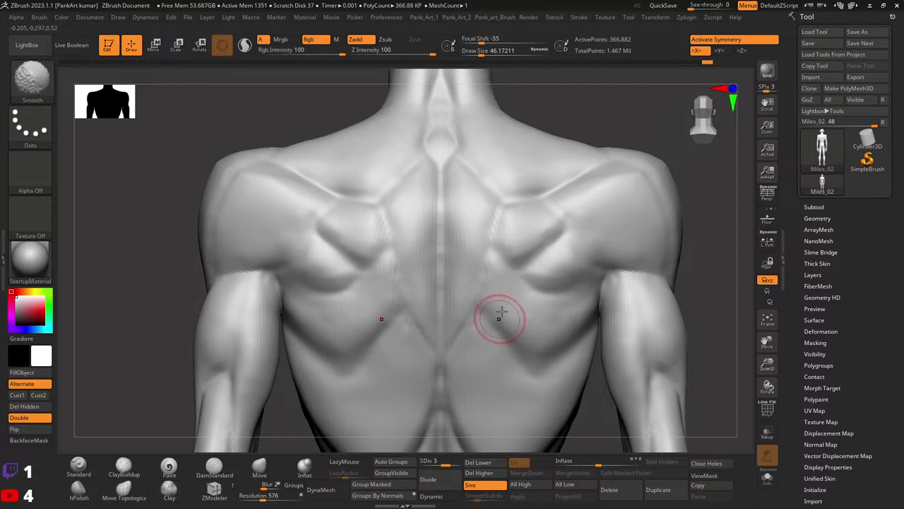
pyautogui.hotkey('ctrl', 'd')
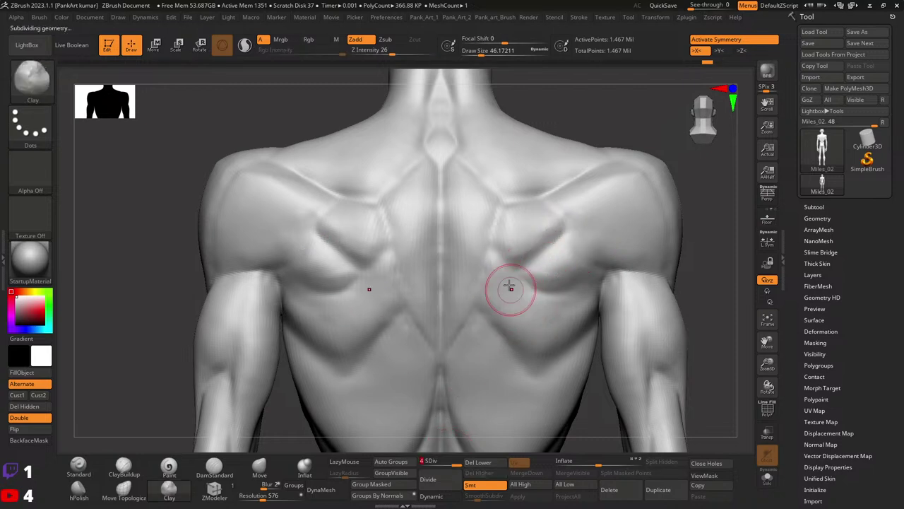
# - Smooth the shoulder-blade surfaces on the subdivided back
pyautogui.moveTo(511, 288); pyautogui.dragTo(507, 255, button='right')
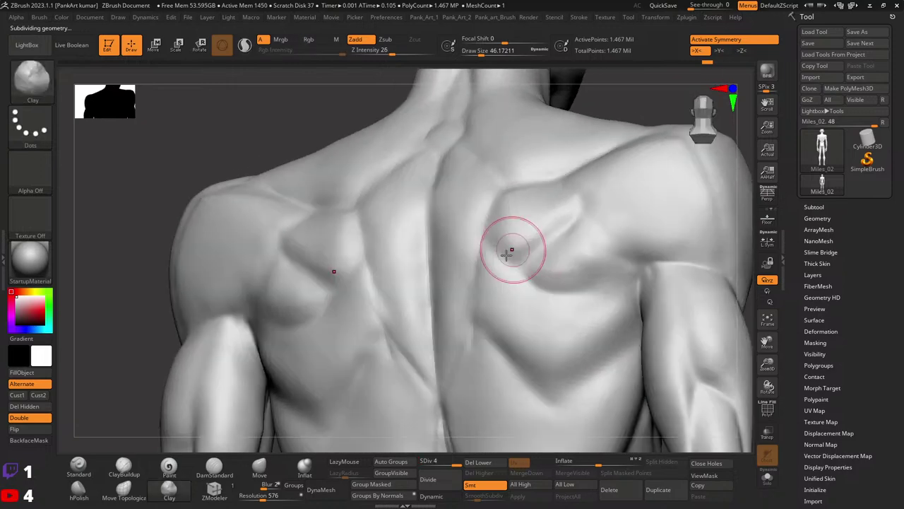
pyautogui.keyDown('shift'); pyautogui.moveTo(488, 262); pyautogui.dragTo(479, 285); pyautogui.keyUp('shift')
pyautogui.keyDown('shift'); pyautogui.moveTo(469, 301); pyautogui.dragTo(471, 329, button='right'); pyautogui.keyUp('shift')
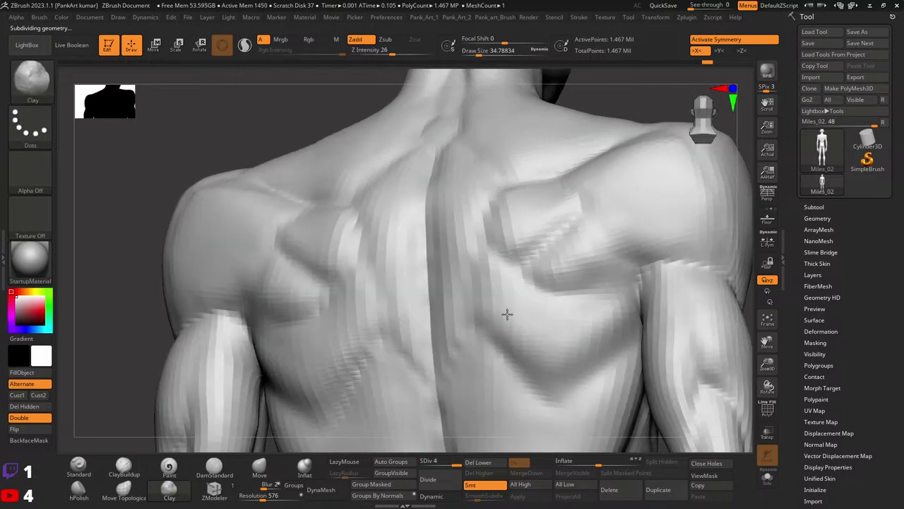
pyautogui.press('ctrl')
pyautogui.moveTo(599, 267)
pyautogui.keyDown('ctrl'); pyautogui.mouseDown(button='right')
pyautogui.moveTo(555, 264)
pyautogui.moveTo(490, 289)
pyautogui.mouseUp(button='right'); pyautogui.keyUp('ctrl')
# - Carve deeper creases near the spine with DamStandard at draw size about 59
pyautogui.click(214, 466)
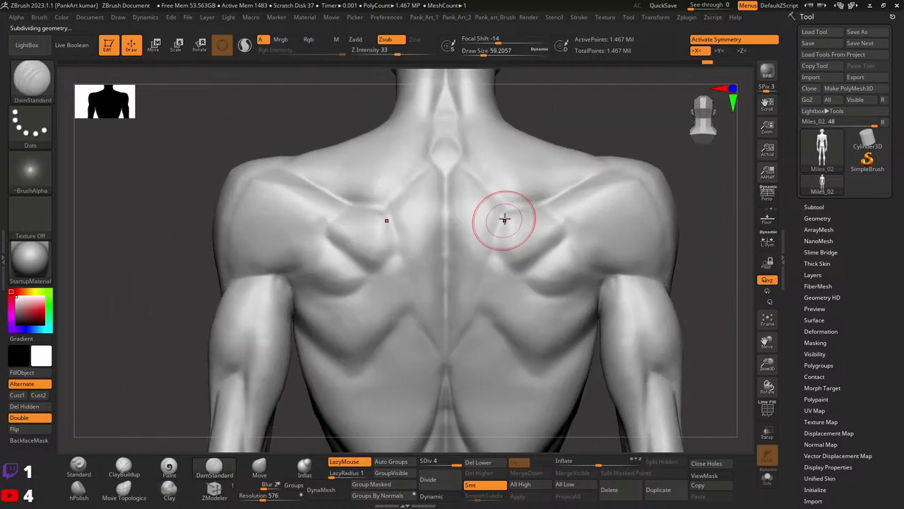
pyautogui.press(']')
pyautogui.press(']')
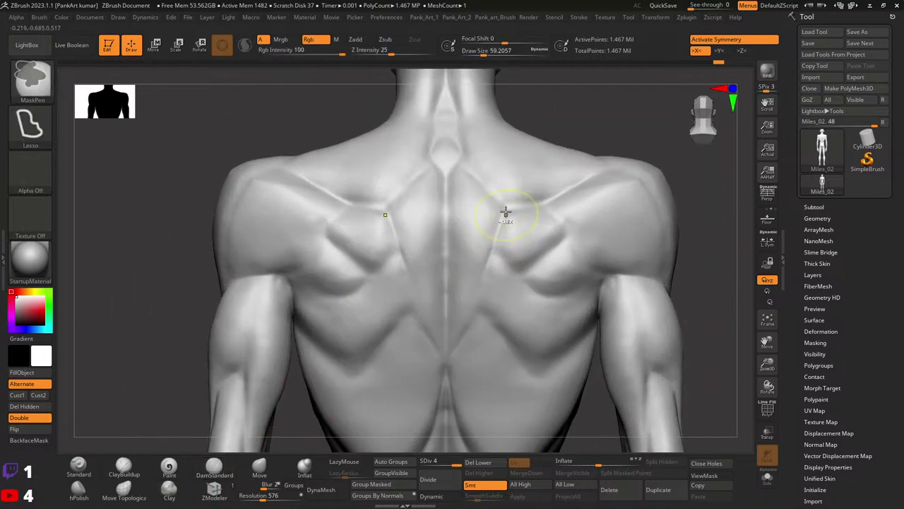
pyautogui.keyDown('shift'); pyautogui.moveTo(505, 208); pyautogui.dragTo(500, 216); pyautogui.keyUp('shift')
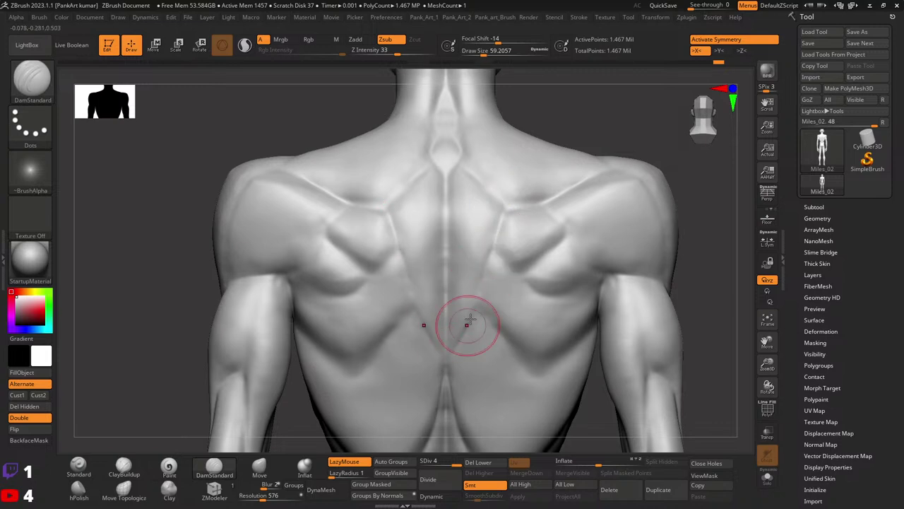
pyautogui.keyDown('shift'); pyautogui.moveTo(460, 331); pyautogui.dragTo(475, 290); pyautogui.keyUp('shift')
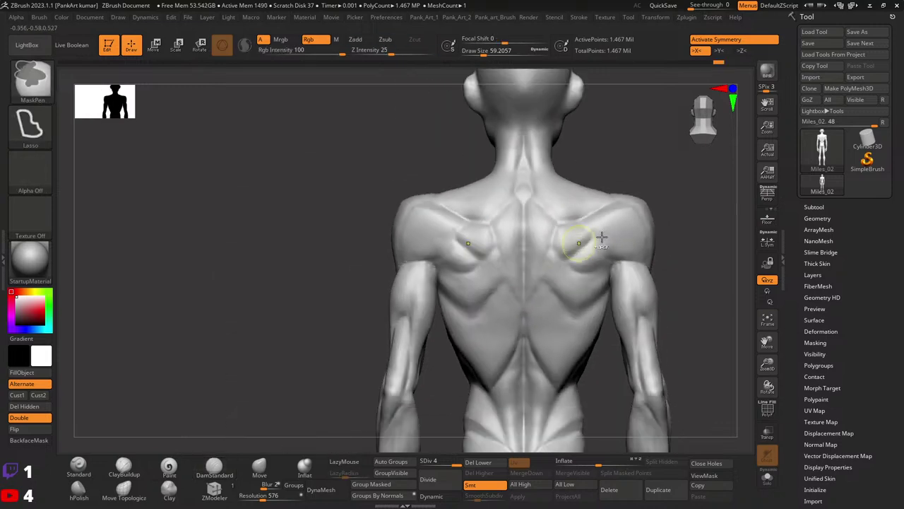
pyautogui.moveTo(491, 323)
pyautogui.mouseDown(button='right')
pyautogui.moveTo(567, 254)
pyautogui.moveTo(562, 297)
pyautogui.moveTo(571, 291)
pyautogui.mouseUp(button='right')
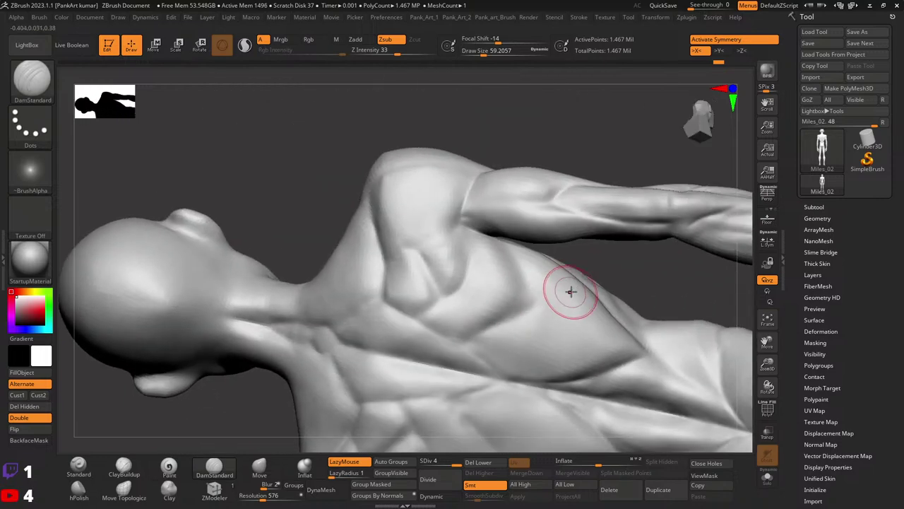
# - Polish the neck-to-shoulder planes with the hPolish brush
pyautogui.click(78, 487)
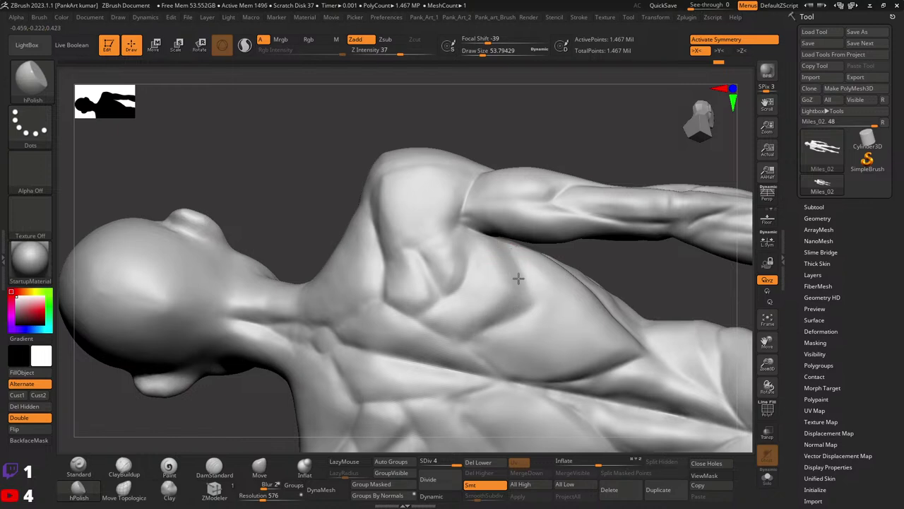
pyautogui.moveTo(518, 279); pyautogui.dragTo(452, 295, button='right')
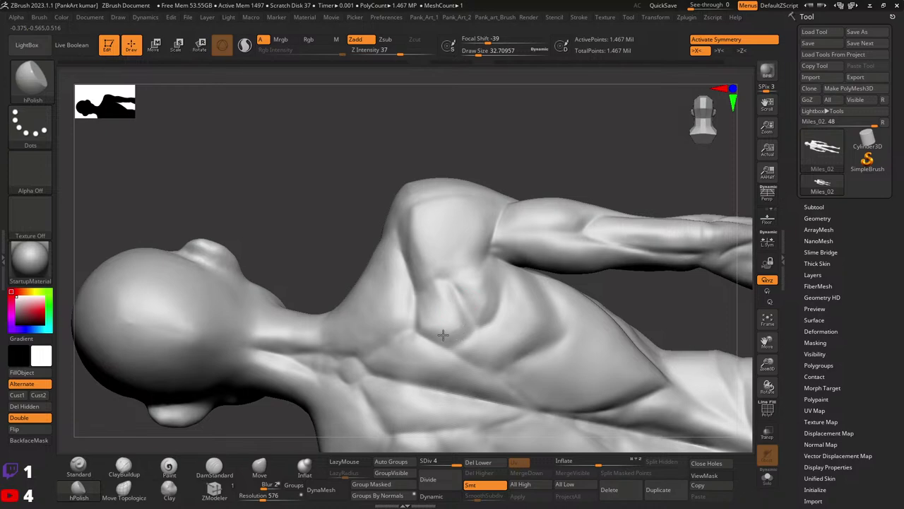
pyautogui.moveTo(455, 341)
pyautogui.mouseDown(button='right')
pyautogui.moveTo(606, 249)
pyautogui.moveTo(584, 234)
pyautogui.moveTo(633, 269)
pyautogui.moveTo(598, 234)
pyautogui.mouseUp(button='right')
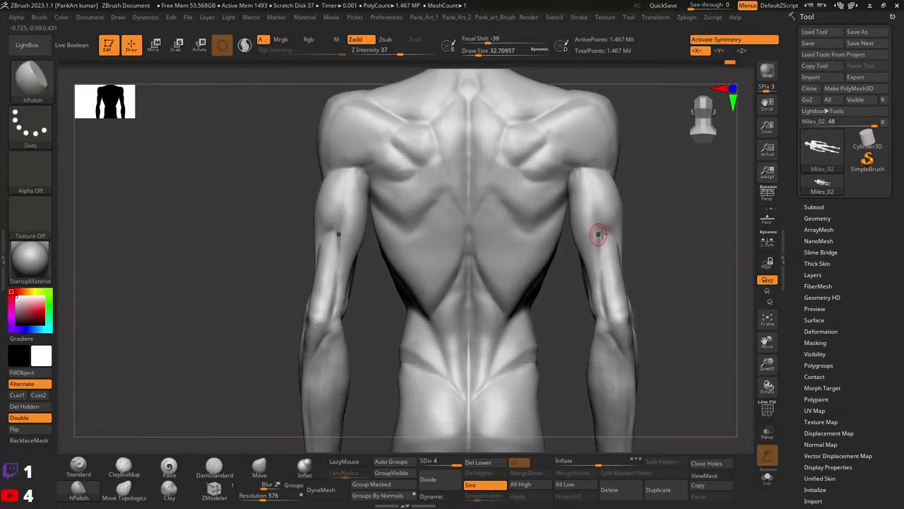
pyautogui.moveTo(691, 209)
pyautogui.keyDown('ctrl'); pyautogui.mouseDown(button='right')
pyautogui.moveTo(565, 252)
pyautogui.moveTo(567, 283)
pyautogui.moveTo(716, 236)
pyautogui.moveTo(631, 275)
pyautogui.moveTo(561, 277)
pyautogui.moveTo(552, 263)
pyautogui.mouseUp(button='right'); pyautogui.keyUp('ctrl')
pyautogui.rightClick(538, 251)
pyautogui.press('shift')
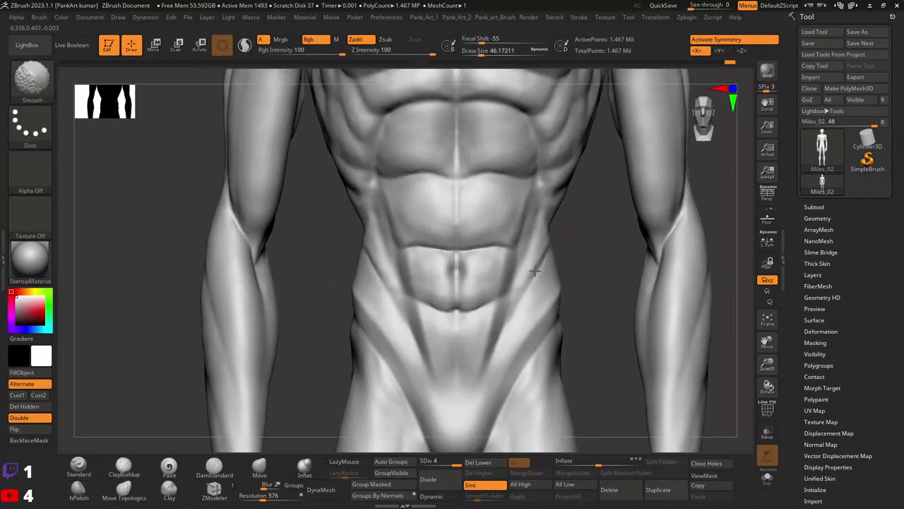
pyautogui.click(185, 489)
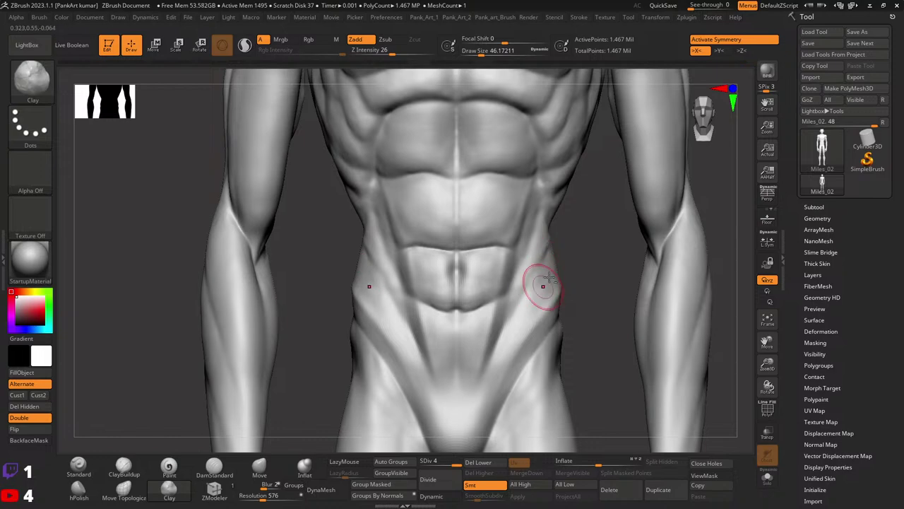
# - Build up the obliques beside the abs with Clay and smooth them
pyautogui.moveTo(557, 275); pyautogui.dragTo(571, 250, button='right')
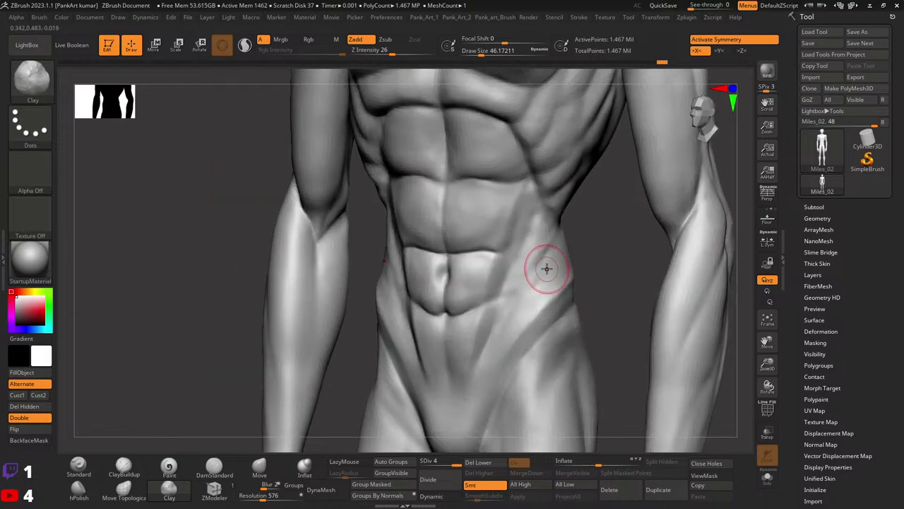
pyautogui.keyDown('shift'); pyautogui.moveTo(552, 282); pyautogui.dragTo(541, 281, button='right'); pyautogui.keyUp('shift')
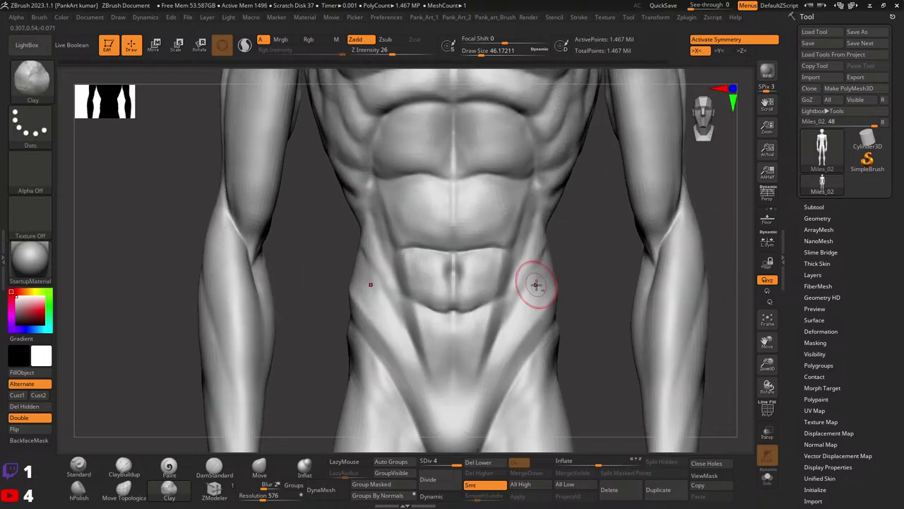
pyautogui.press('shift')
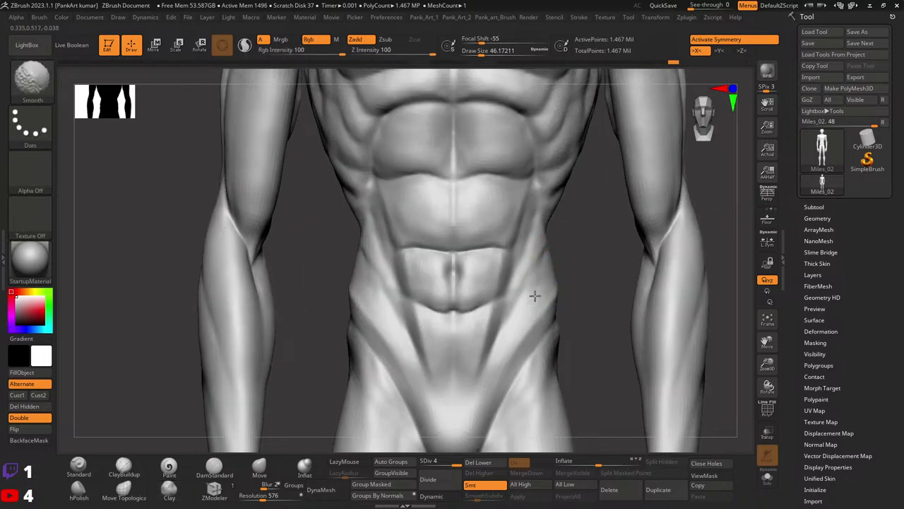
pyautogui.keyDown('ctrl'); pyautogui.moveTo(505, 339); pyautogui.dragTo(567, 275, button='right'); pyautogui.keyUp('ctrl')
pyautogui.keyDown('ctrl'); pyautogui.moveTo(567, 306); pyautogui.dragTo(565, 332, button='right'); pyautogui.keyUp('ctrl')
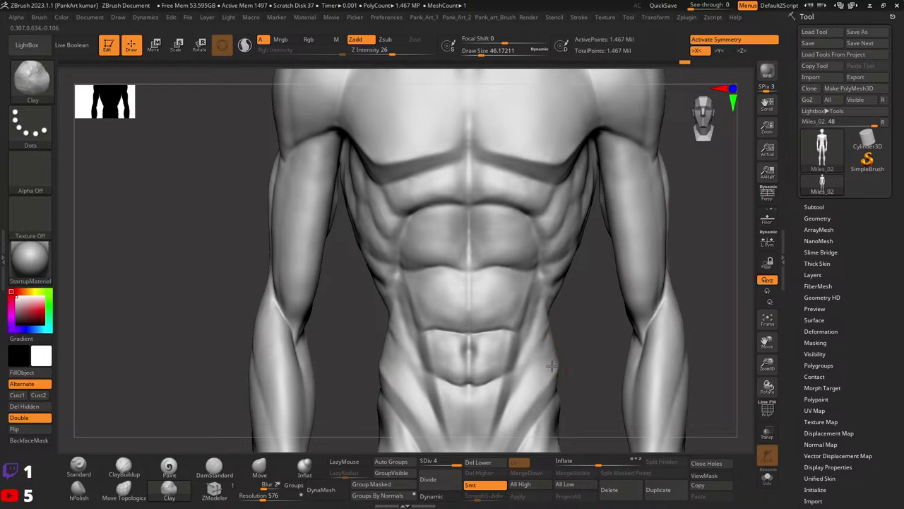
pyautogui.moveTo(579, 338)
pyautogui.mouseDown()
pyautogui.moveTo(581, 268)
pyautogui.moveTo(550, 332)
pyautogui.mouseUp()
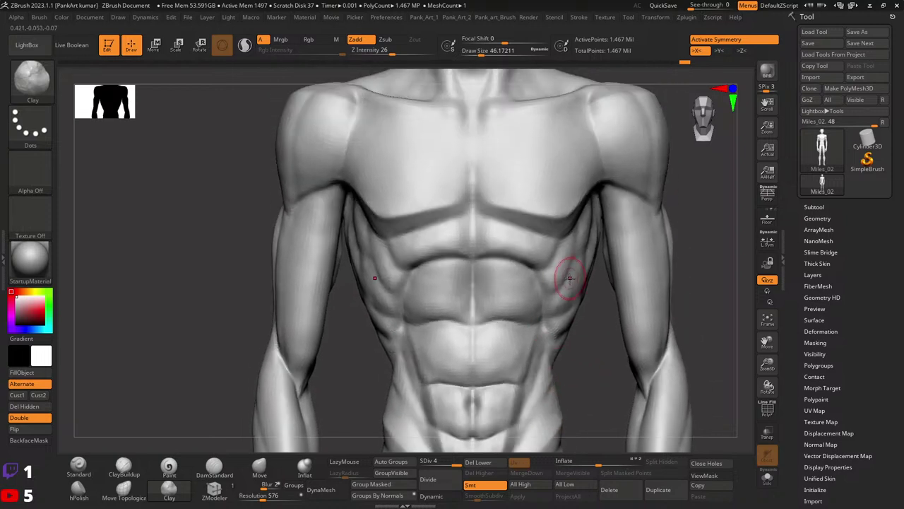
pyautogui.moveTo(615, 232); pyautogui.dragTo(598, 259)
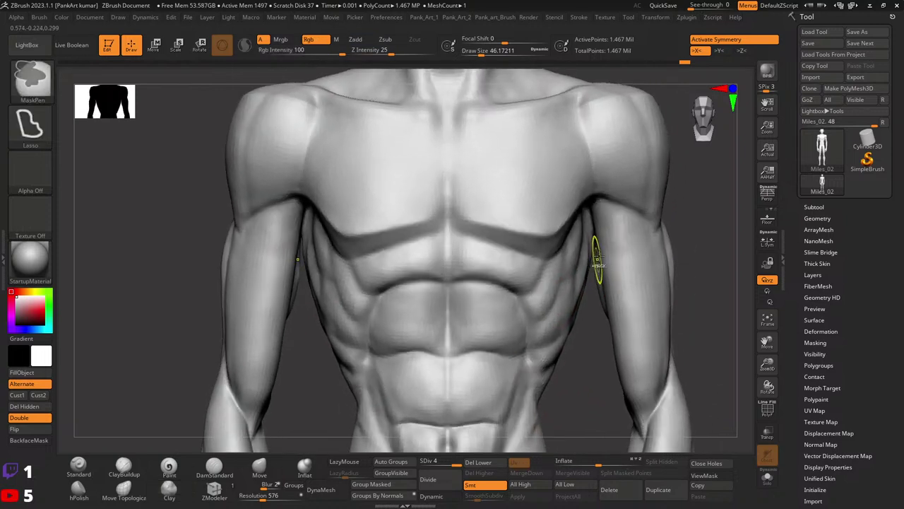
# - Reshape the lat edges under the arms with the Move brush at size about 68
pyautogui.click(260, 468)
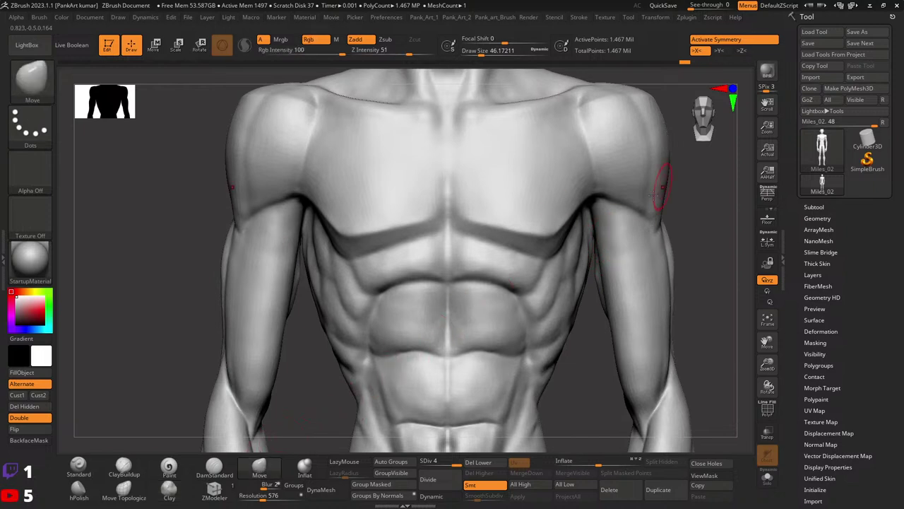
pyautogui.press('space')
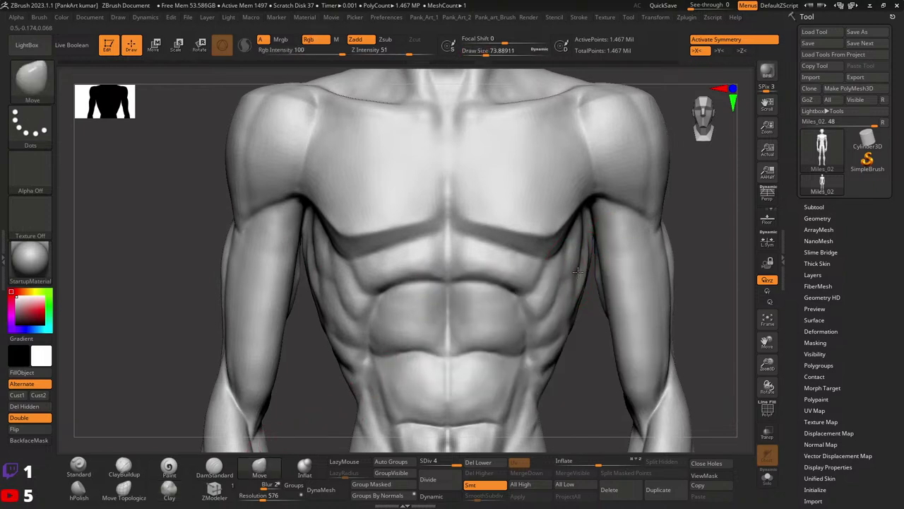
pyautogui.press('space')
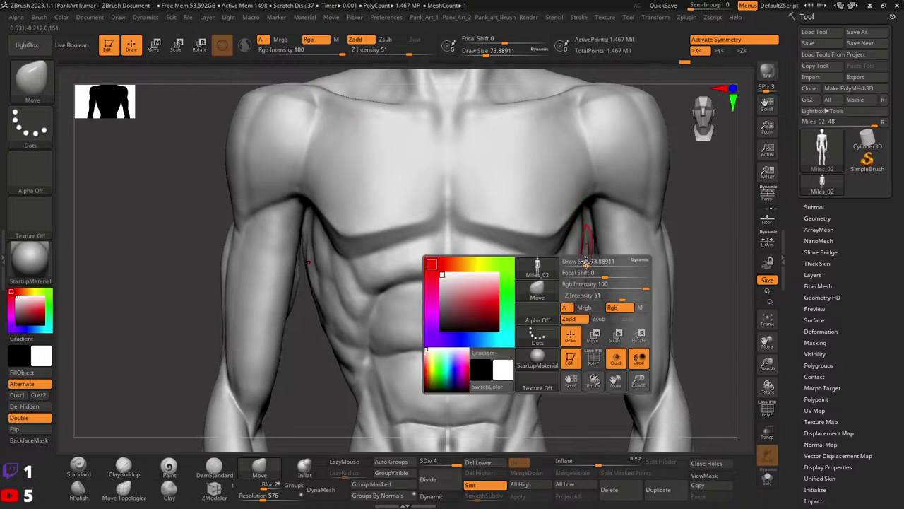
pyautogui.moveTo(585, 272); pyautogui.dragTo(610, 223)
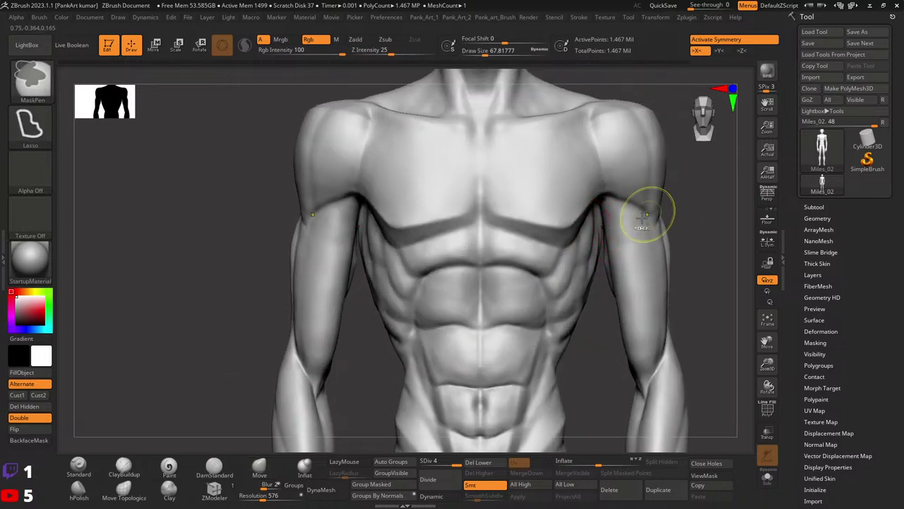
pyautogui.moveTo(609, 223)
pyautogui.mouseDown(button='right')
pyautogui.moveTo(694, 242)
pyautogui.moveTo(501, 299)
pyautogui.moveTo(536, 244)
pyautogui.mouseUp(button='right')
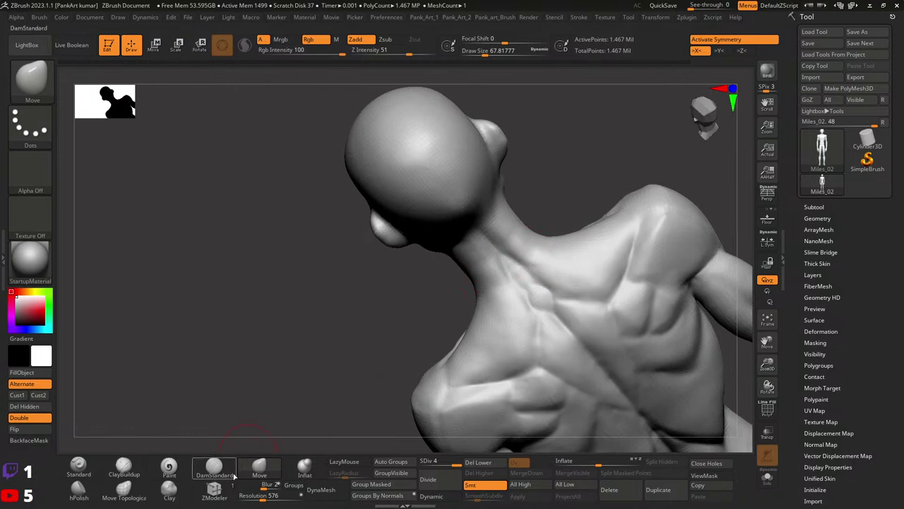
# - Add clay forms to the neck and trapezius, shrink the brush to about 41.4, and smooth the folds
pyautogui.click(170, 488)
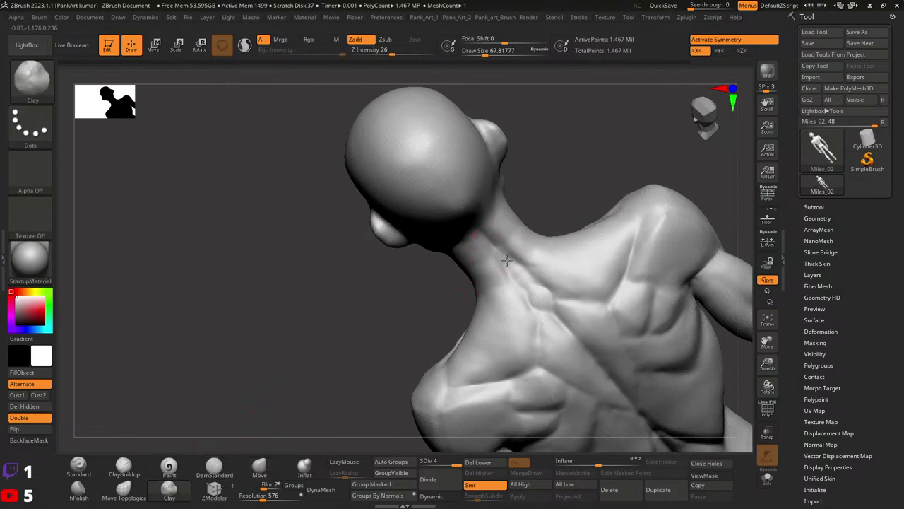
pyautogui.moveTo(522, 256); pyautogui.dragTo(509, 262)
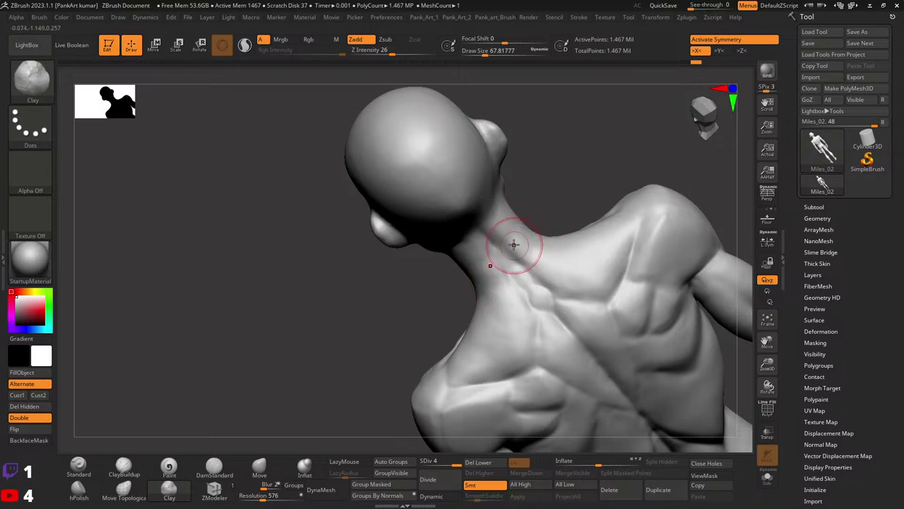
pyautogui.moveTo(528, 265)
pyautogui.mouseDown(button='right')
pyautogui.moveTo(519, 246)
pyautogui.moveTo(537, 269)
pyautogui.moveTo(527, 282)
pyautogui.mouseUp(button='right')
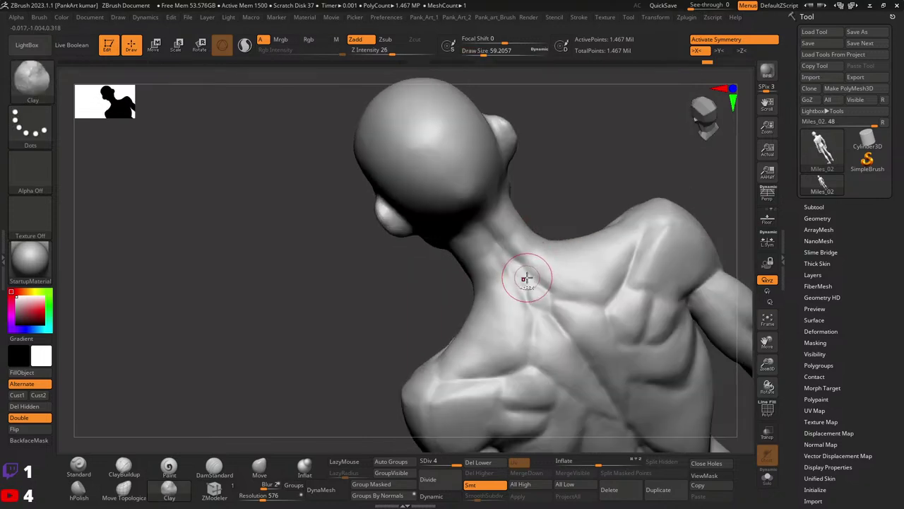
pyautogui.rightClick(527, 284)
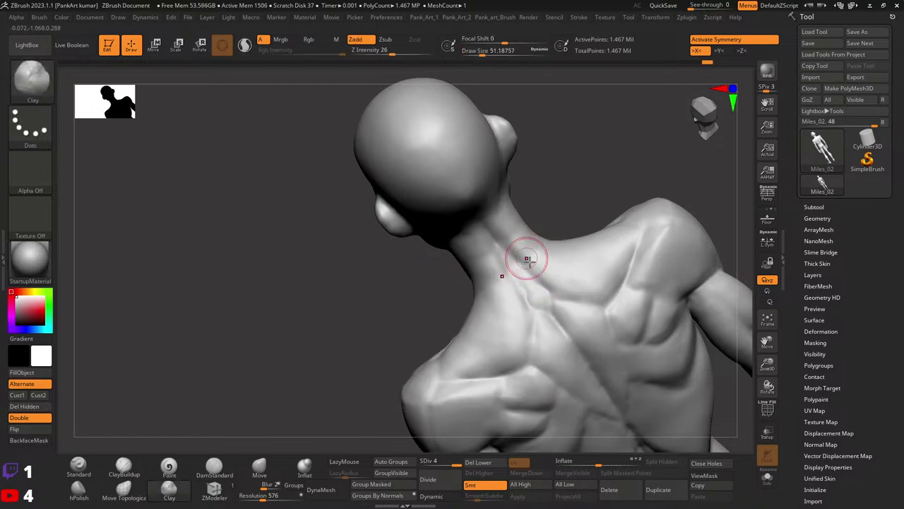
pyautogui.moveTo(529, 260)
pyautogui.mouseDown(button='right')
pyautogui.moveTo(567, 263)
pyautogui.moveTo(542, 222)
pyautogui.mouseUp(button='right')
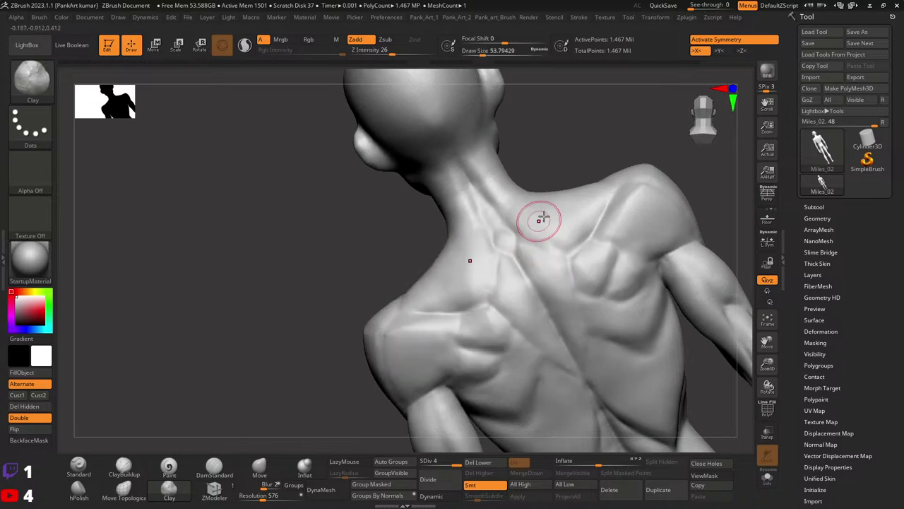
pyautogui.moveTo(541, 219)
pyautogui.mouseDown(button='right')
pyautogui.moveTo(555, 228)
pyautogui.moveTo(529, 202)
pyautogui.moveTo(547, 232)
pyautogui.mouseUp(button='right')
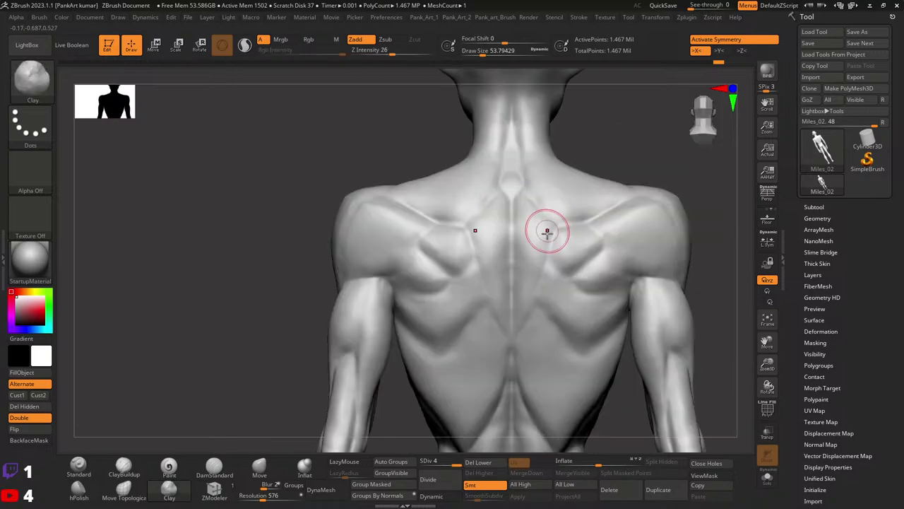
pyautogui.moveTo(561, 284)
pyautogui.mouseDown(button='right')
pyautogui.moveTo(575, 303)
pyautogui.moveTo(673, 311)
pyautogui.moveTo(632, 247)
pyautogui.mouseUp(button='right')
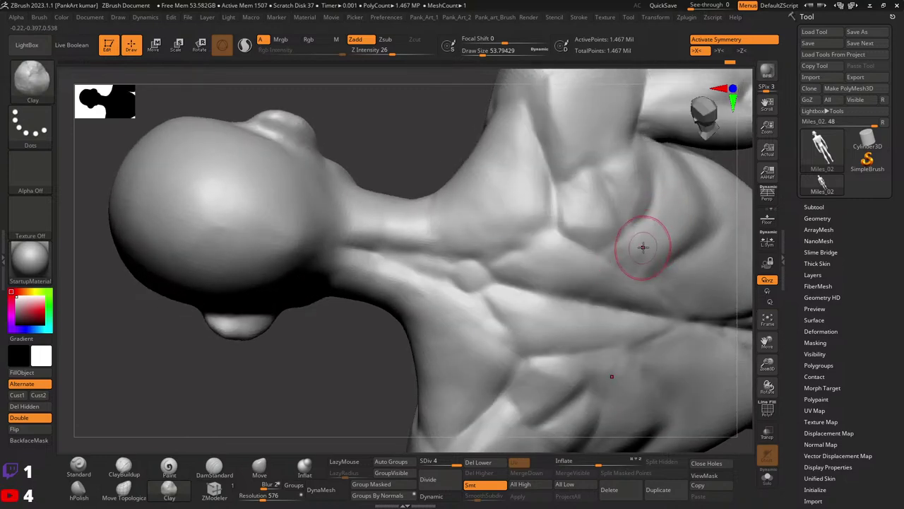
pyautogui.keyDown('shift'); pyautogui.moveTo(643, 247); pyautogui.dragTo(638, 254); pyautogui.keyUp('shift')
pyautogui.moveTo(627, 256)
pyautogui.mouseDown(button='right')
pyautogui.moveTo(607, 252)
pyautogui.moveTo(619, 255)
pyautogui.mouseUp(button='right')
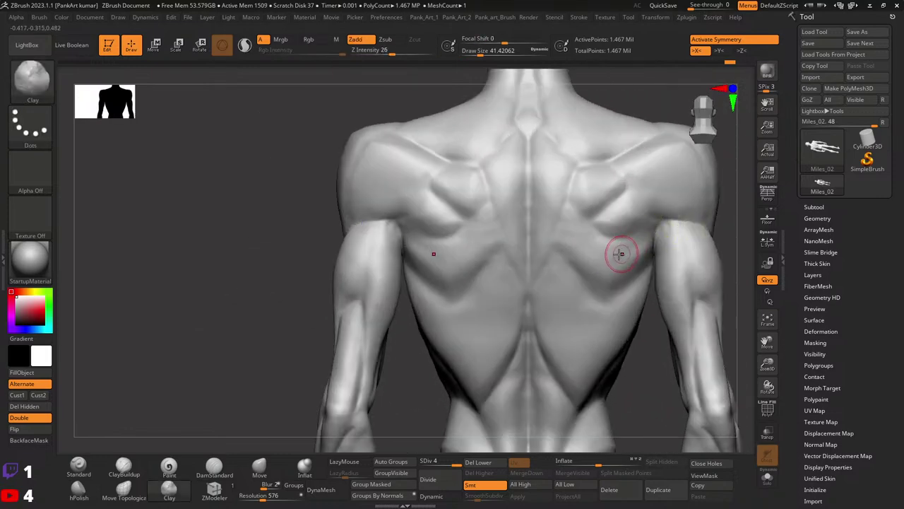
# - Use DamStandard for creases, then build ClayBuildup mass over the right shoulder blade
pyautogui.click(214, 466)
pyautogui.press('space')
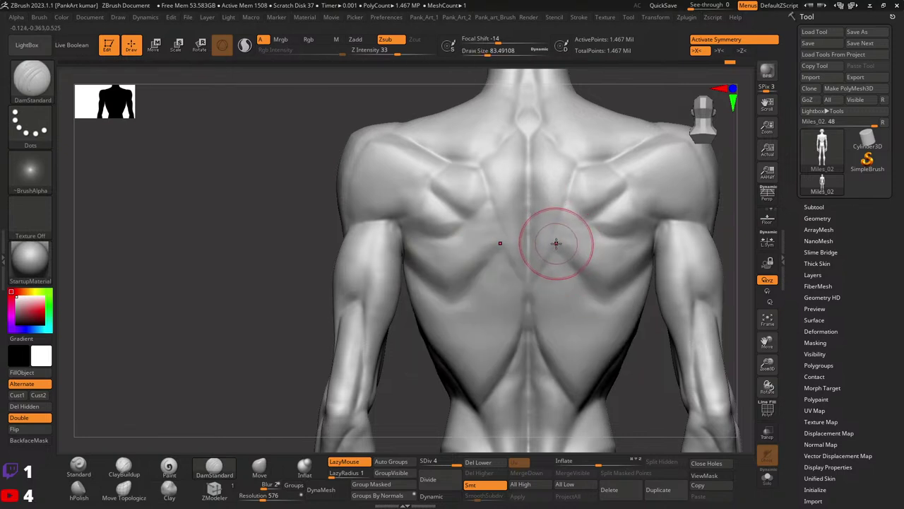
pyautogui.press('shift')
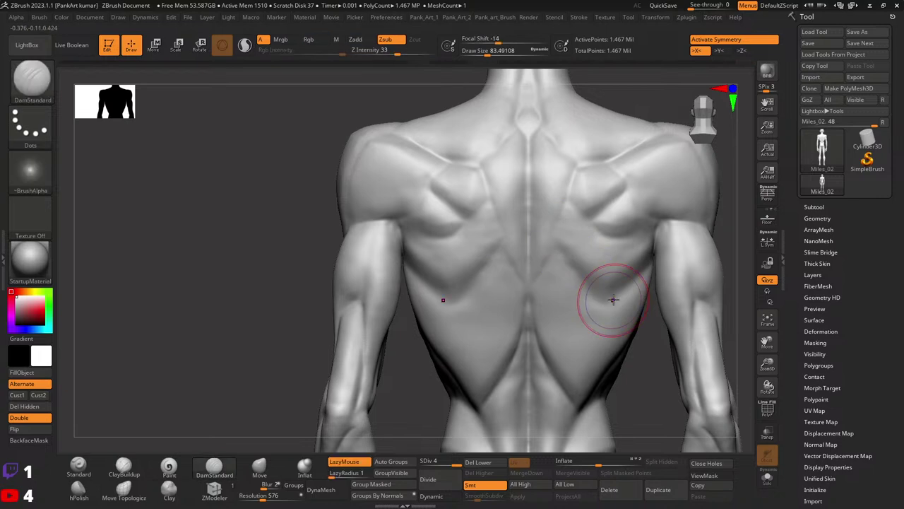
pyautogui.press('b')
pyautogui.press('c')
pyautogui.press('b')
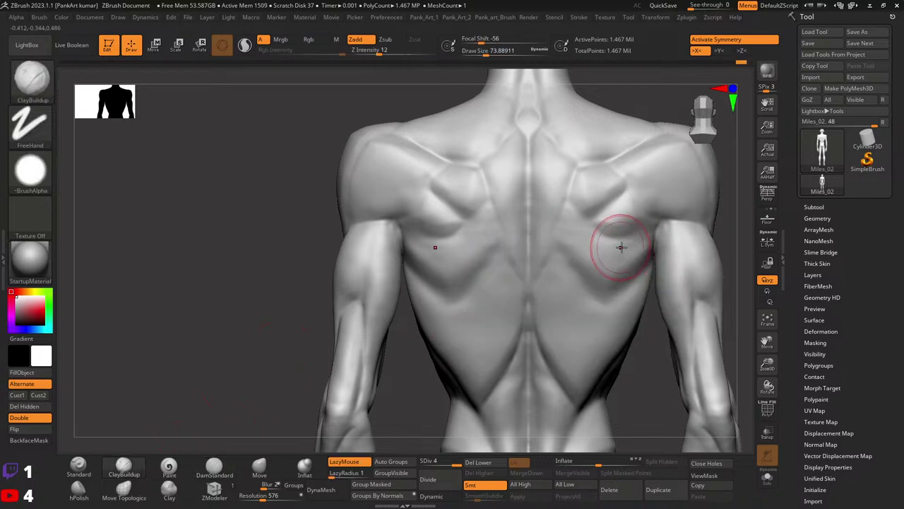
pyautogui.moveTo(621, 247); pyautogui.dragTo(604, 245)
# - Shift-smooth the upper back and the edge of the right lat, checking from three-quarter and back views
pyautogui.keyDown('alt'); pyautogui.moveTo(616, 242); pyautogui.dragTo(596, 262, button='right'); pyautogui.keyUp('alt')
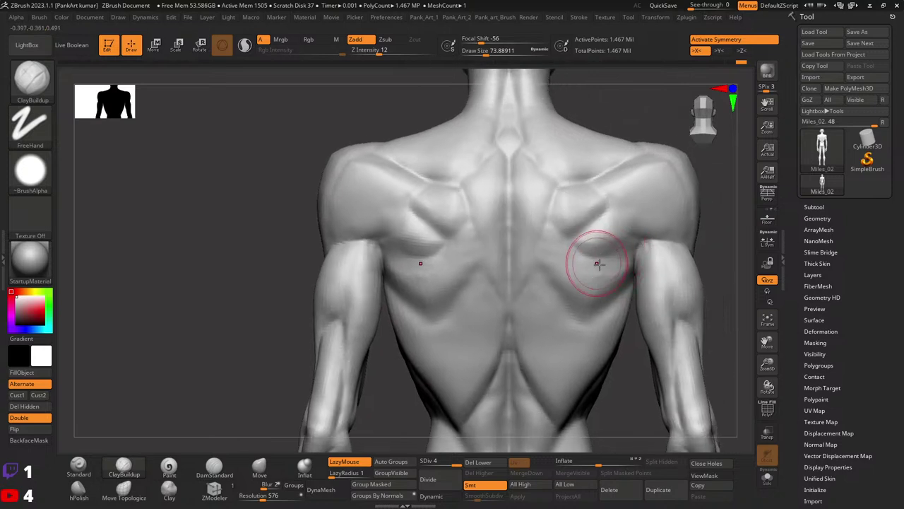
pyautogui.press('shift')
pyautogui.keyDown('shift'); pyautogui.moveTo(567, 265); pyautogui.dragTo(596, 277); pyautogui.keyUp('shift')
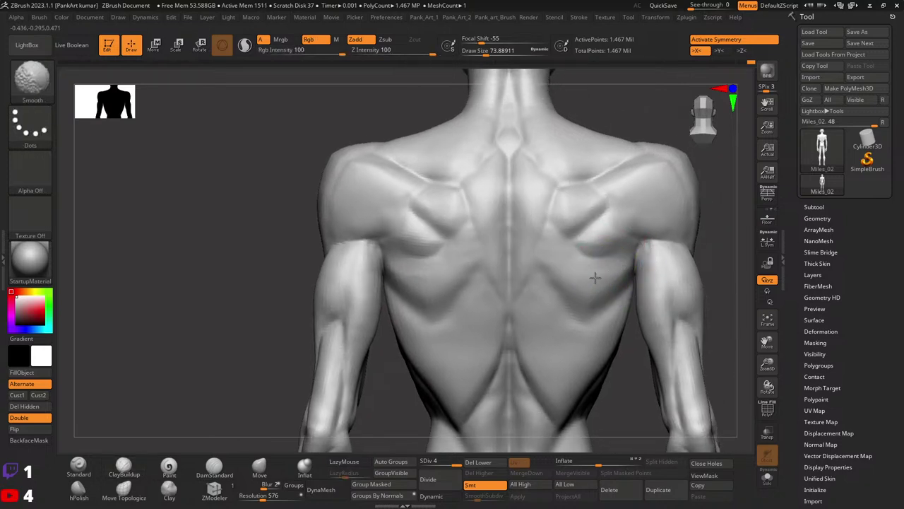
pyautogui.press('space')
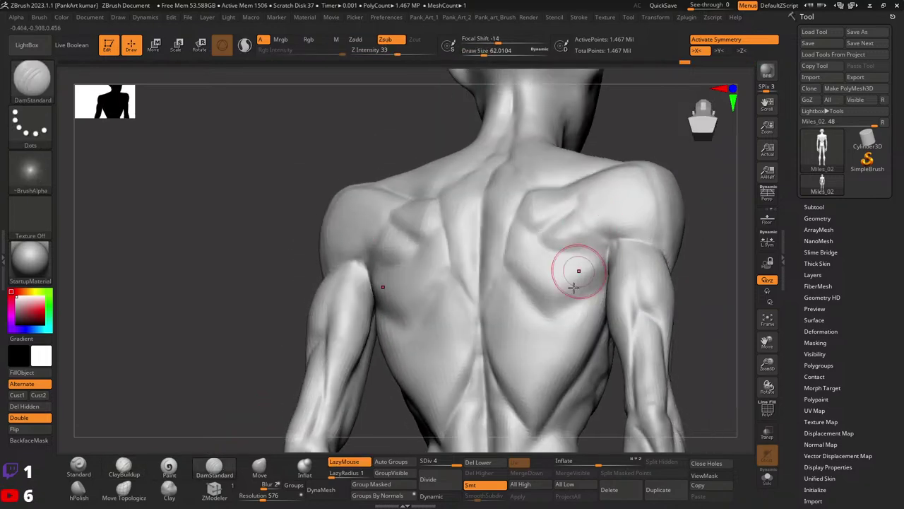
pyautogui.moveTo(636, 253); pyautogui.dragTo(576, 291)
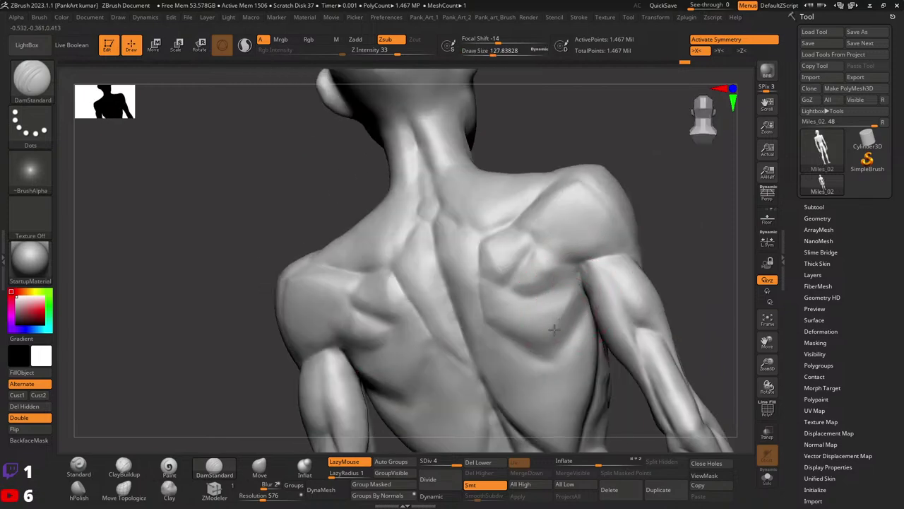
pyautogui.press('space')
pyautogui.press('shift')
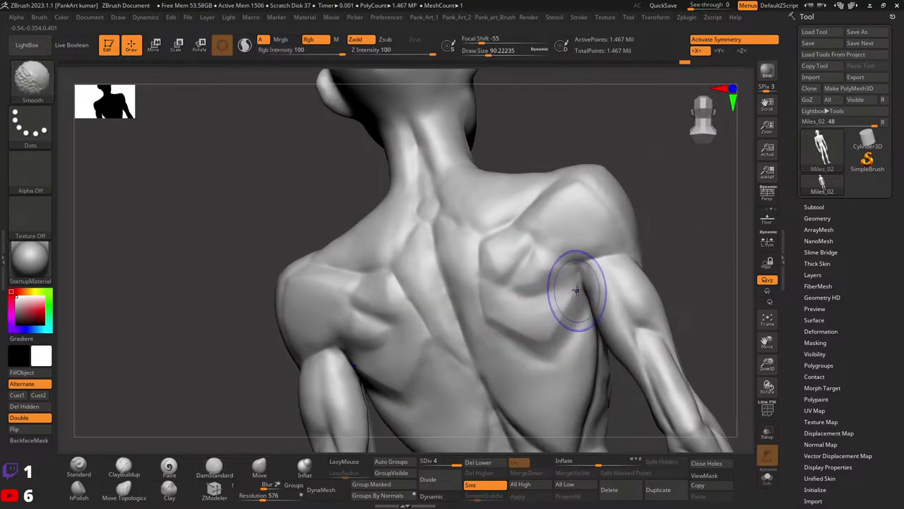
pyautogui.moveTo(548, 345)
pyautogui.mouseDown(button='right')
pyautogui.moveTo(529, 363)
pyautogui.moveTo(622, 243)
pyautogui.mouseUp(button='right')
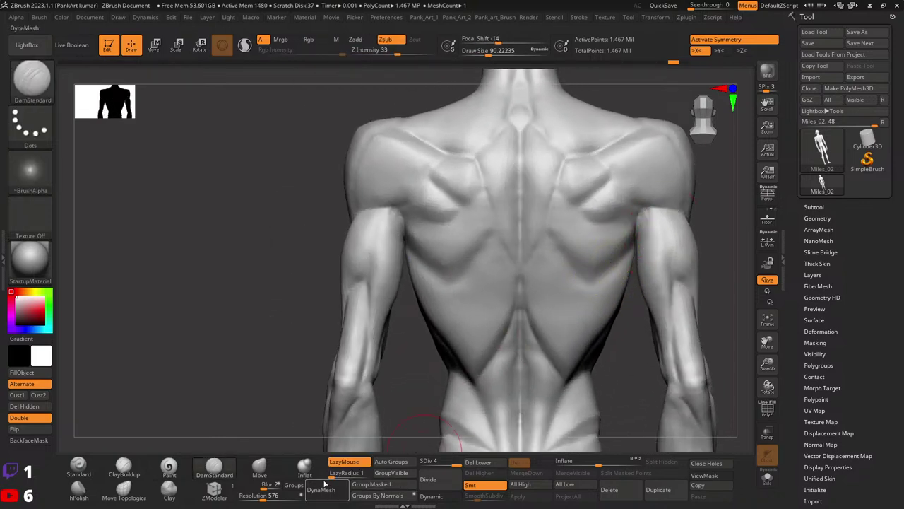
# - With hPolish at draw size about 53.8, polish a flat plane onto the right shoulder
pyautogui.click(79, 491)
pyautogui.press('space')
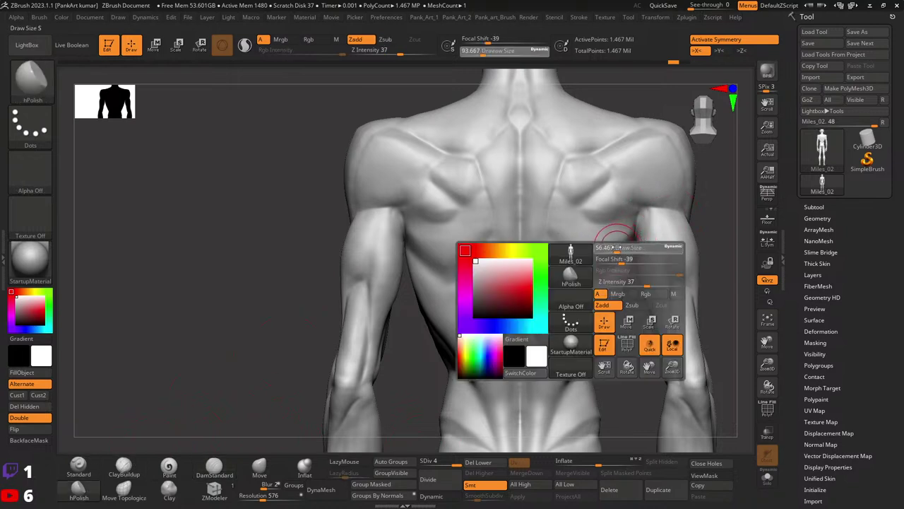
pyautogui.moveTo(626, 252); pyautogui.dragTo(609, 262)
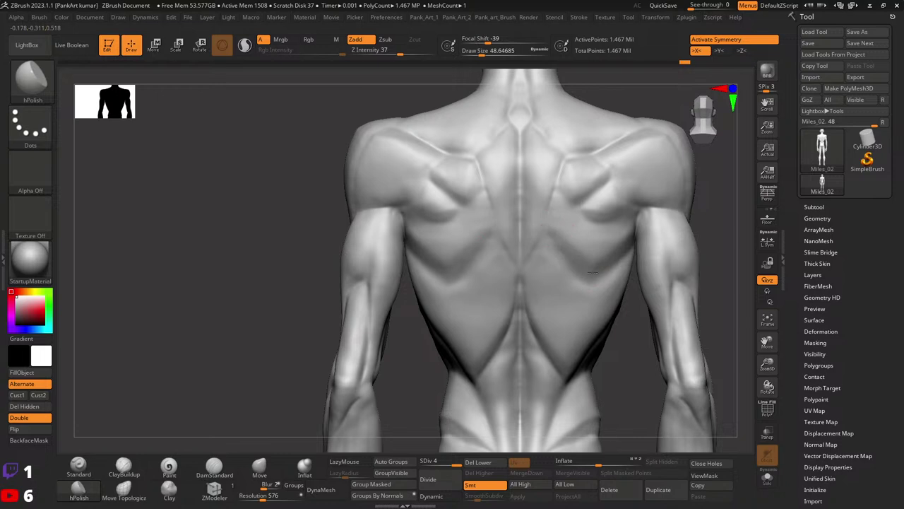
pyautogui.moveTo(642, 208)
pyautogui.mouseDown(button='right')
pyautogui.moveTo(541, 172)
pyautogui.moveTo(591, 250)
pyautogui.moveTo(595, 279)
pyautogui.moveTo(561, 272)
pyautogui.mouseUp(button='right')
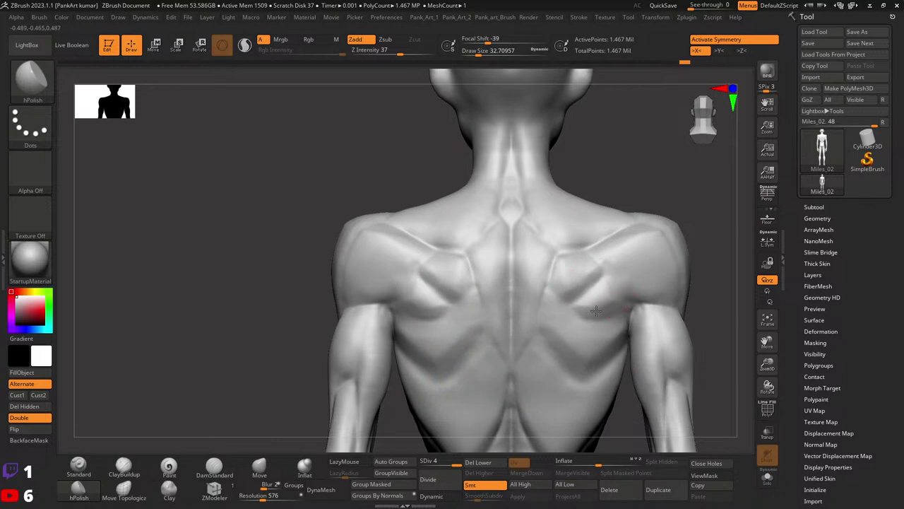
pyautogui.moveTo(646, 289)
pyautogui.mouseDown(button='right')
pyautogui.moveTo(640, 299)
pyautogui.moveTo(595, 289)
pyautogui.moveTo(576, 257)
pyautogui.mouseUp(button='right')
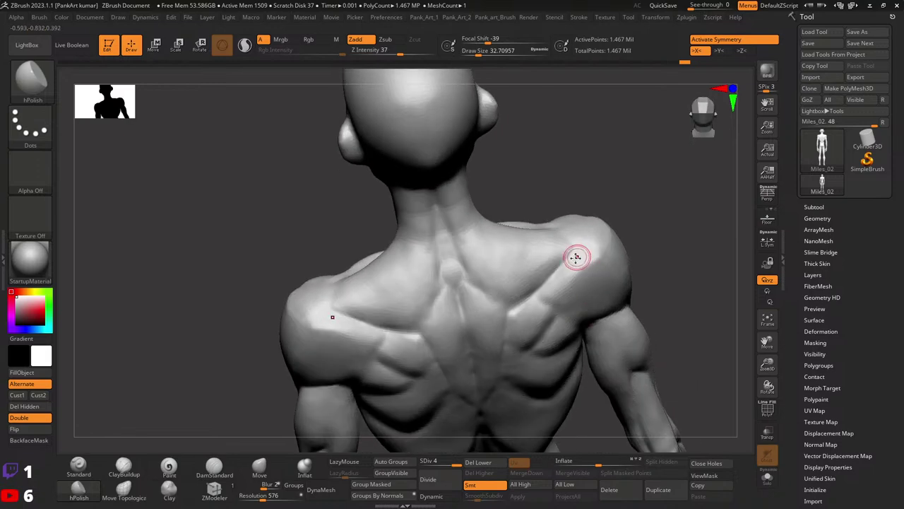
pyautogui.moveTo(576, 257); pyautogui.dragTo(564, 271)
pyautogui.moveTo(558, 285); pyautogui.dragTo(567, 388, button='right')
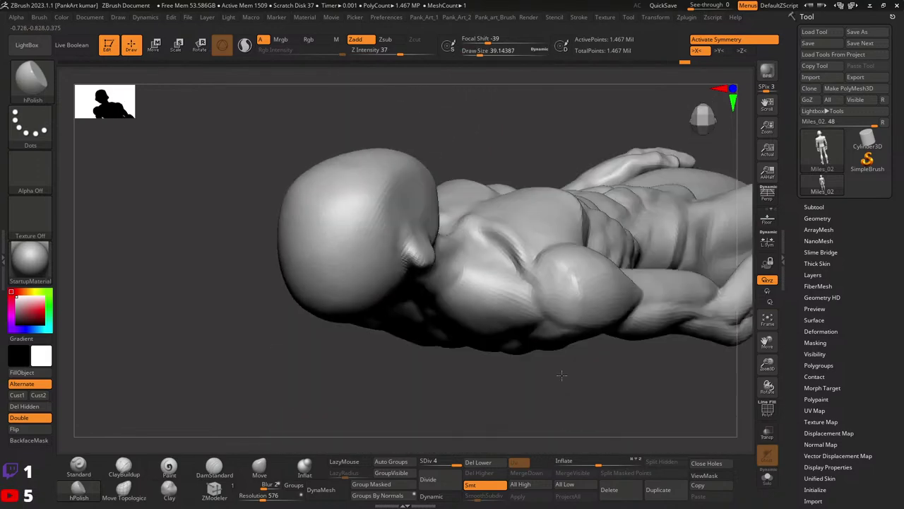
pyautogui.press('space')
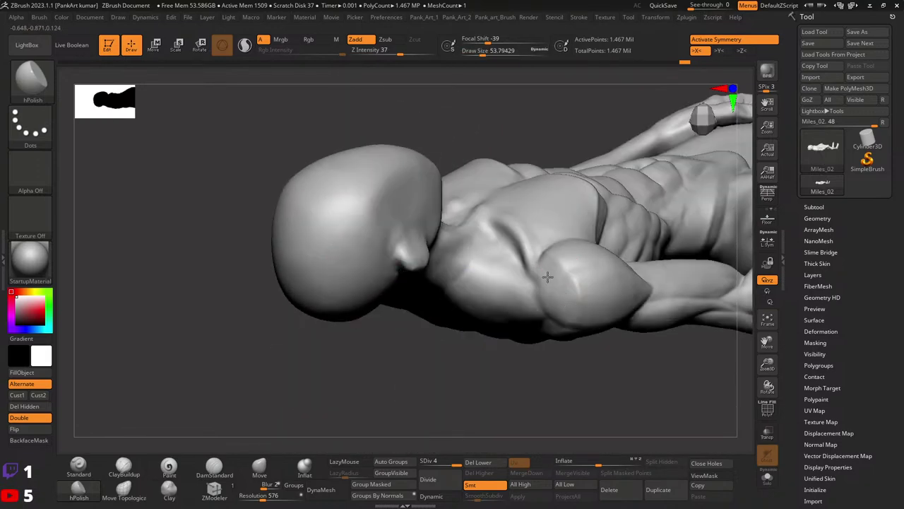
pyautogui.moveTo(547, 277)
pyautogui.keyDown('shift'); pyautogui.mouseDown(button='right')
pyautogui.moveTo(566, 291)
pyautogui.moveTo(573, 196)
pyautogui.moveTo(633, 234)
pyautogui.moveTo(568, 293)
pyautogui.moveTo(574, 272)
pyautogui.mouseUp(button='right'); pyautogui.keyUp('shift')
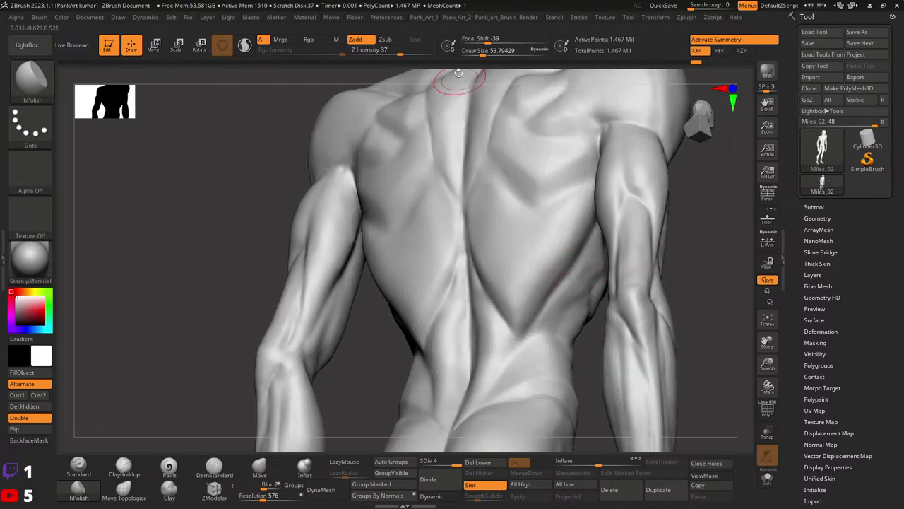
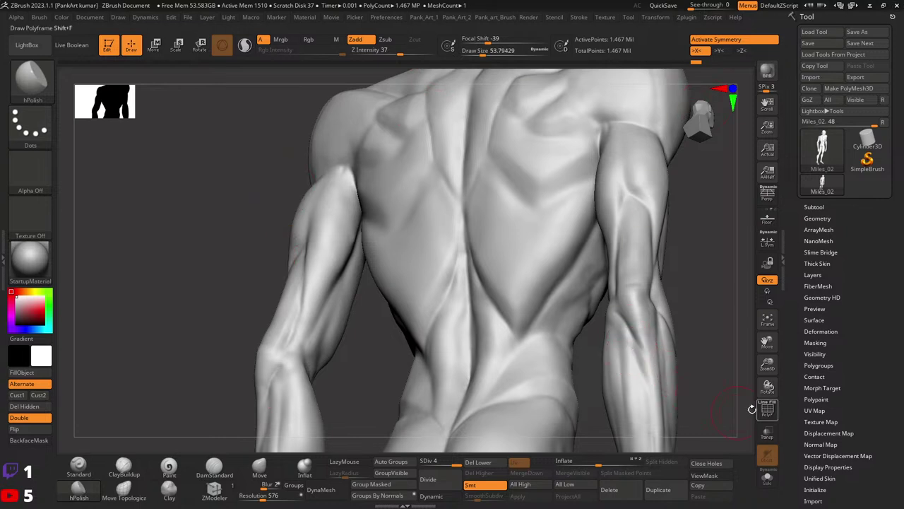
# - Save the tool, then hide the arms so only the torso shows, angled from the back
pyautogui.hotkey('ctrl', 's')
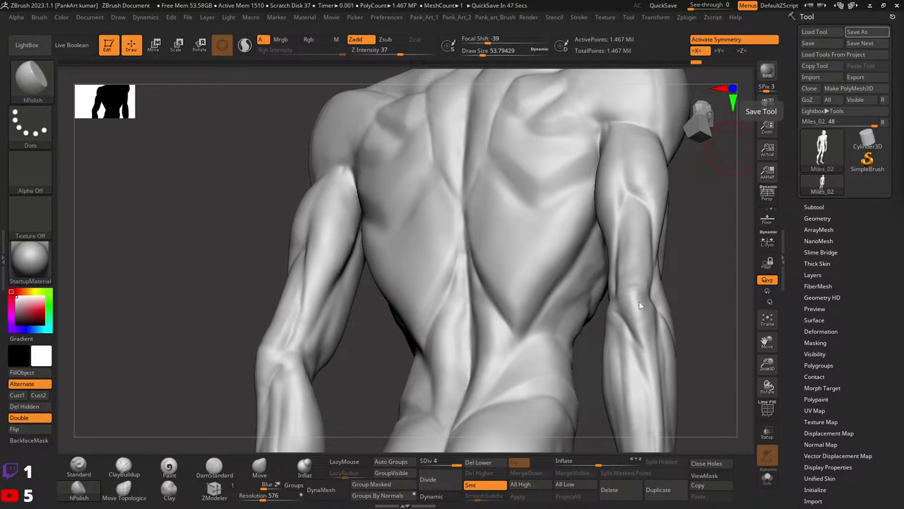
pyautogui.moveTo(640, 305); pyautogui.dragTo(494, 296)
pyautogui.keyDown('ctrl'); pyautogui.keyDown('shift'); pyautogui.click(494, 296); pyautogui.keyUp('shift'); pyautogui.keyUp('ctrl')
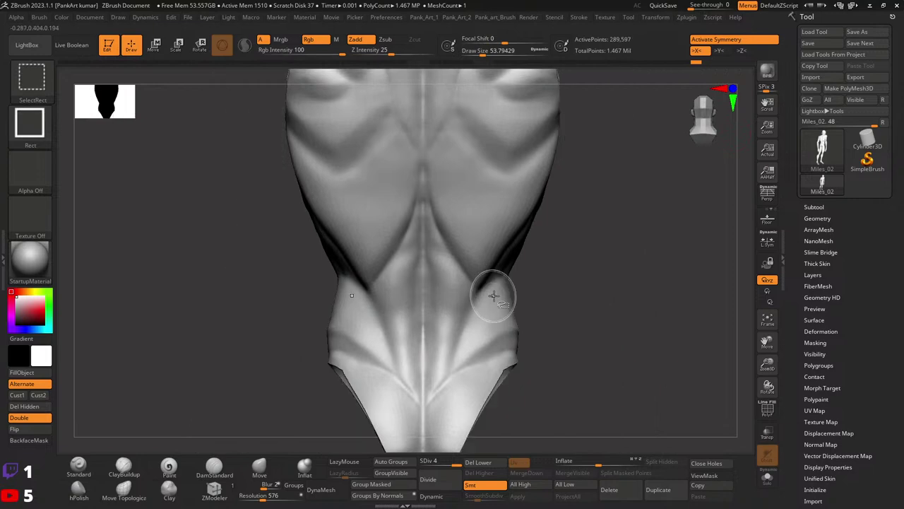
pyautogui.moveTo(493, 295)
pyautogui.mouseDown(button='right')
pyautogui.moveTo(523, 291)
pyautogui.moveTo(508, 258)
pyautogui.mouseUp(button='right')
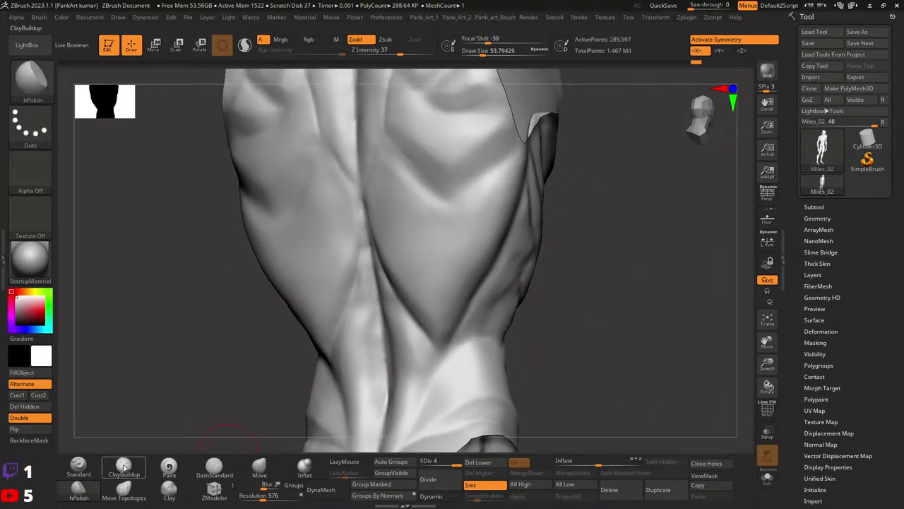
# - Build up the lat and mid-back with ClayBuildup strokes
pyautogui.click(123, 466)
pyautogui.press('space')
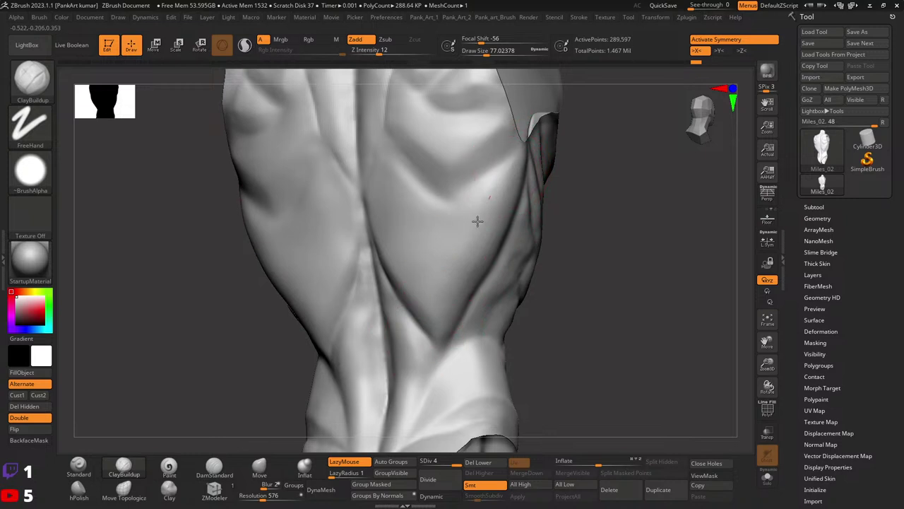
pyautogui.moveTo(491, 208); pyautogui.dragTo(481, 202)
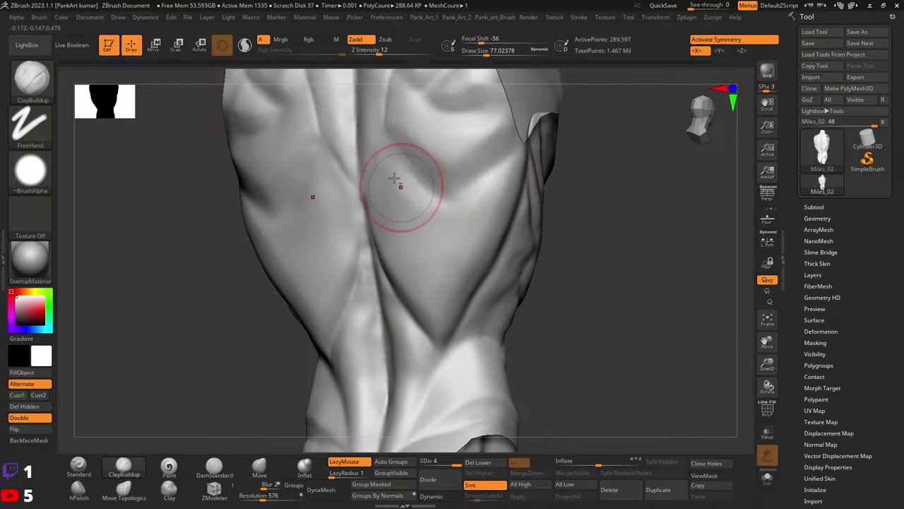
pyautogui.moveTo(426, 196); pyautogui.dragTo(453, 229)
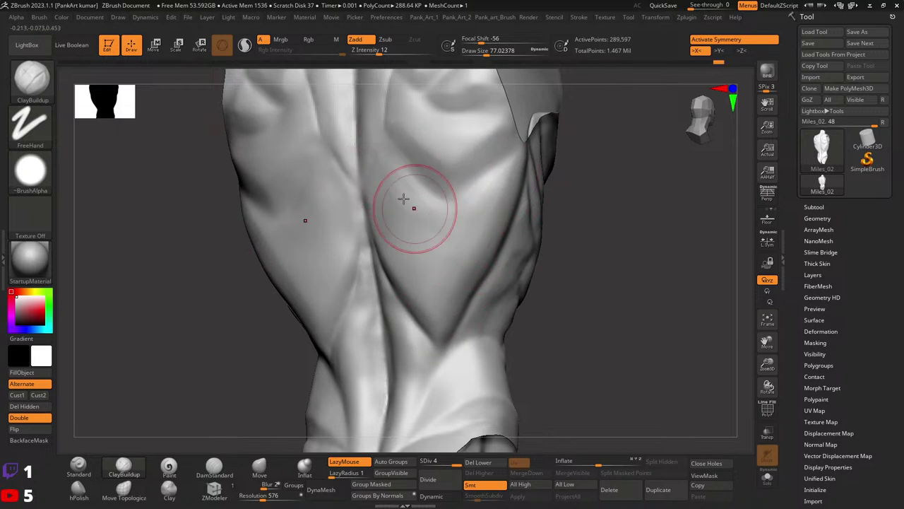
pyautogui.moveTo(403, 199); pyautogui.dragTo(430, 242)
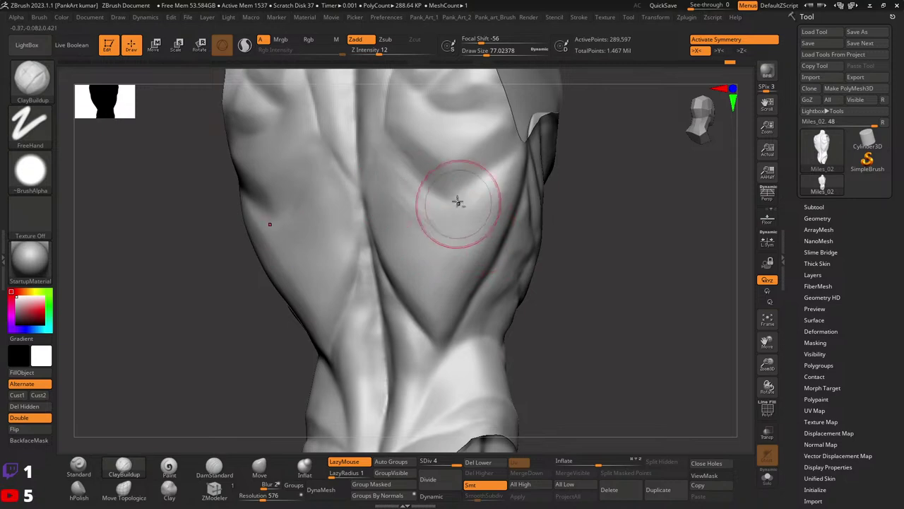
pyautogui.moveTo(458, 202)
pyautogui.mouseDown(button='right')
pyautogui.moveTo(526, 266)
pyautogui.moveTo(521, 238)
pyautogui.moveTo(537, 242)
pyautogui.moveTo(528, 252)
pyautogui.moveTo(544, 252)
pyautogui.moveTo(521, 258)
pyautogui.mouseUp(button='right')
# - Smooth the surface and deepen the crease along the lat edge near the armpit
pyautogui.press('space')
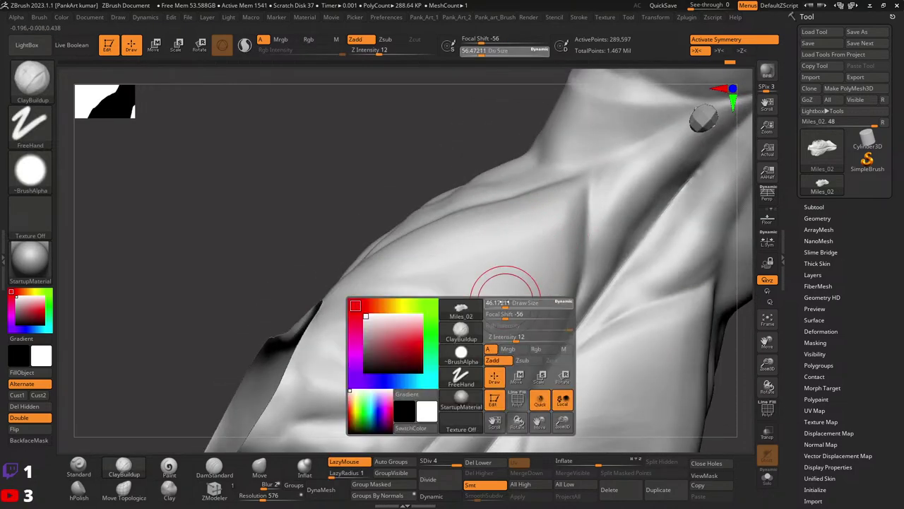
pyautogui.press('shift')
pyautogui.moveTo(492, 312); pyautogui.dragTo(501, 274, button='right')
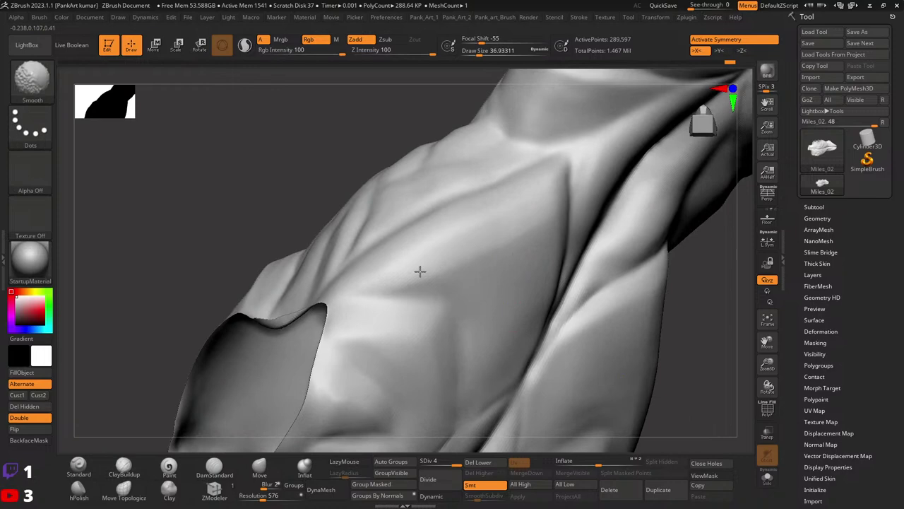
pyautogui.moveTo(529, 195)
pyautogui.mouseDown(button='right')
pyautogui.moveTo(644, 225)
pyautogui.moveTo(615, 191)
pyautogui.moveTo(513, 255)
pyautogui.moveTo(521, 262)
pyautogui.mouseUp(button='right')
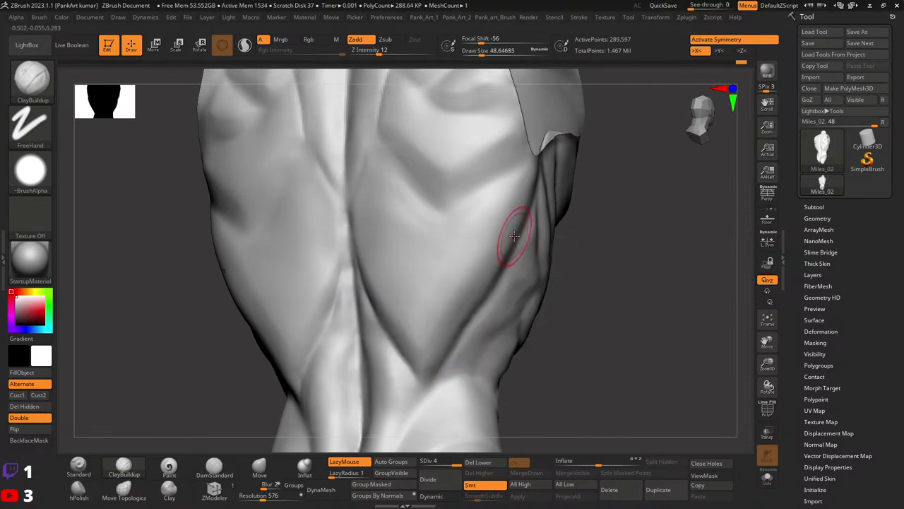
pyautogui.moveTo(516, 222); pyautogui.dragTo(535, 181)
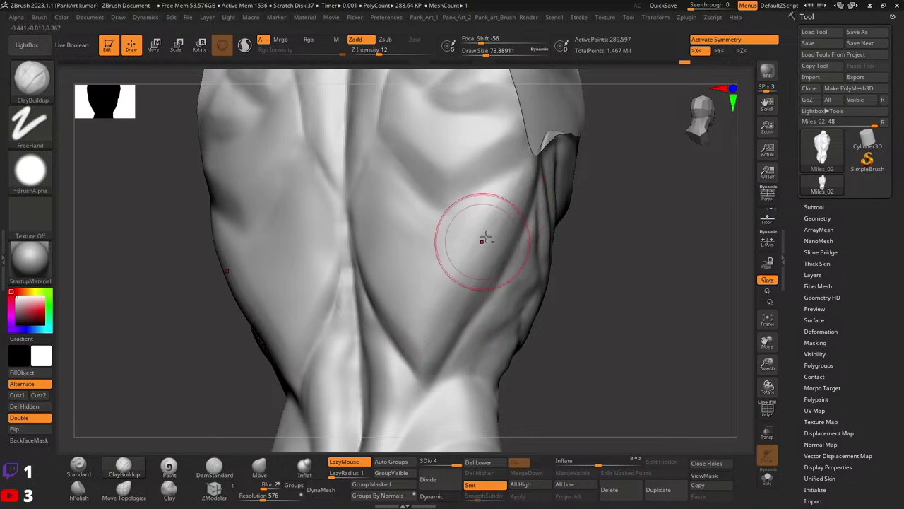
# - Shrink the brush to about 46 and switch to the Standard brush
pyautogui.press('space')
pyautogui.moveTo(497, 256); pyautogui.dragTo(481, 256)
pyautogui.press('space')
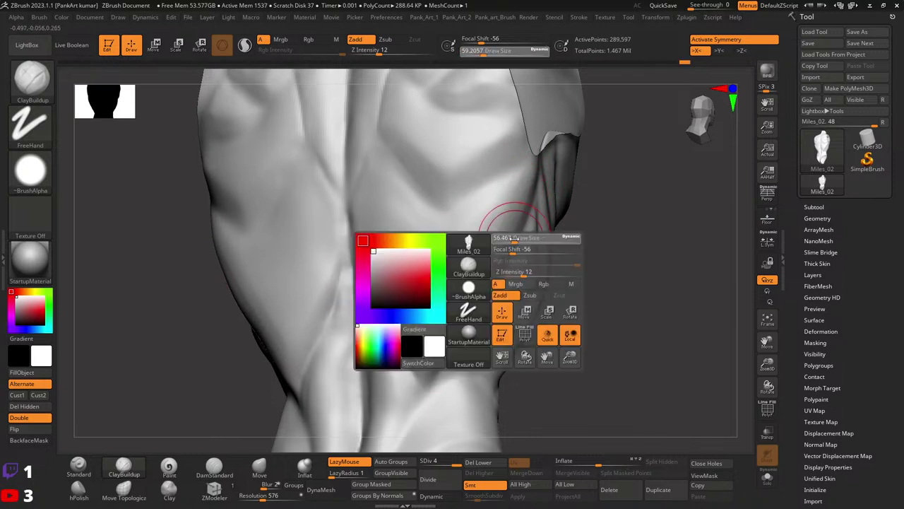
pyautogui.moveTo(537, 237); pyautogui.dragTo(535, 234, button='right')
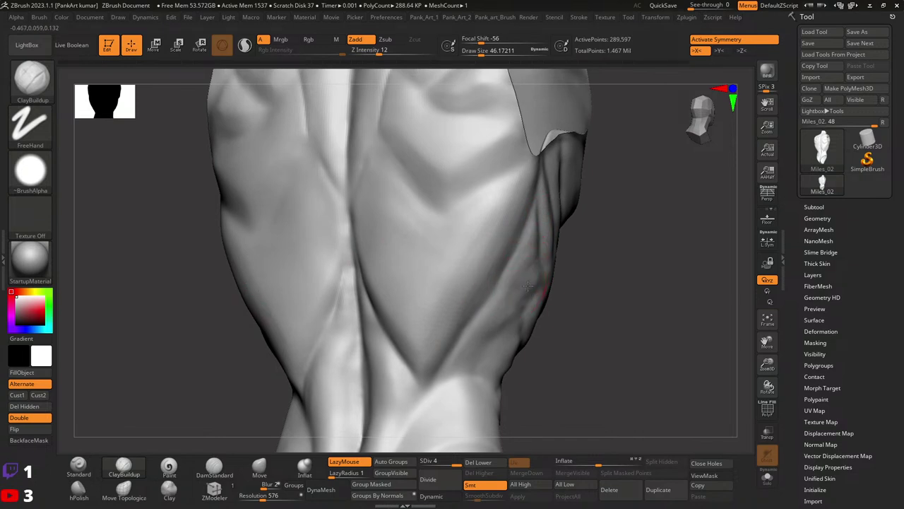
pyautogui.moveTo(526, 280); pyautogui.dragTo(523, 263, button='right')
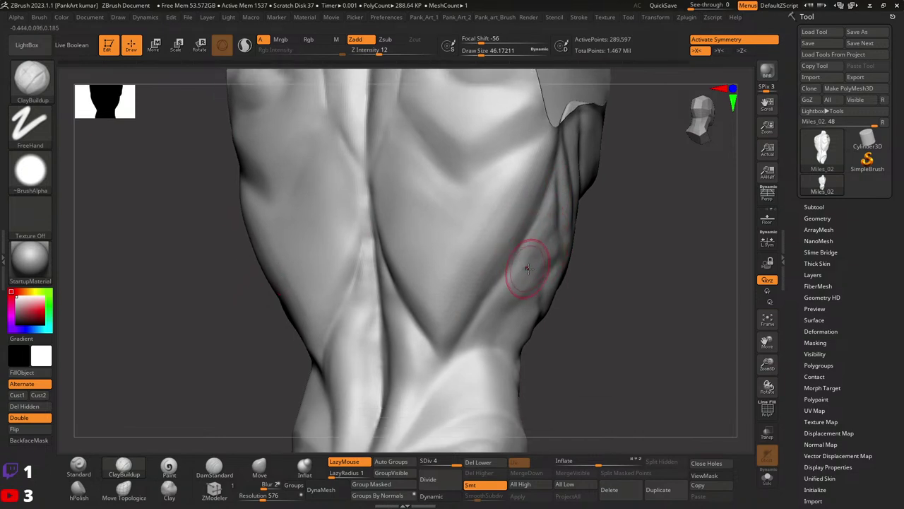
pyautogui.click(79, 466)
pyautogui.press('space')
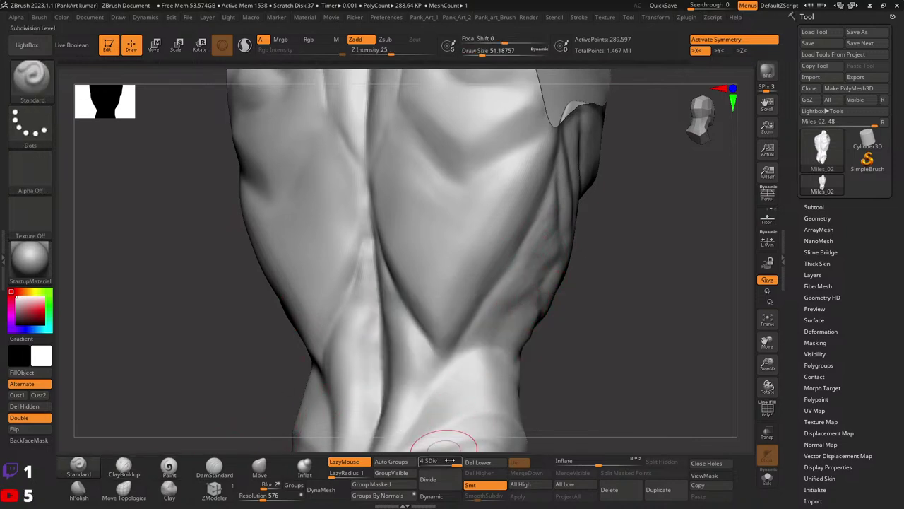
# - Drop the torso to subdivision level 3 and smooth the back
pyautogui.click(444, 465)
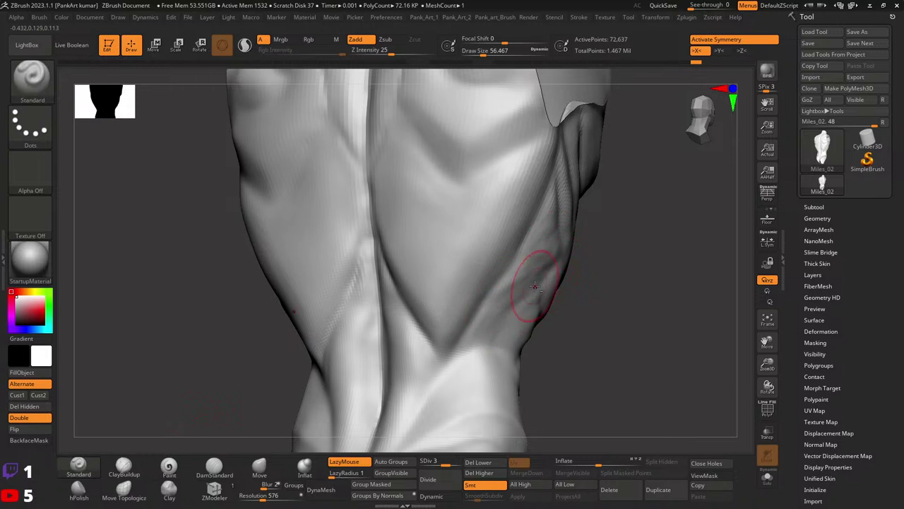
pyautogui.press('space')
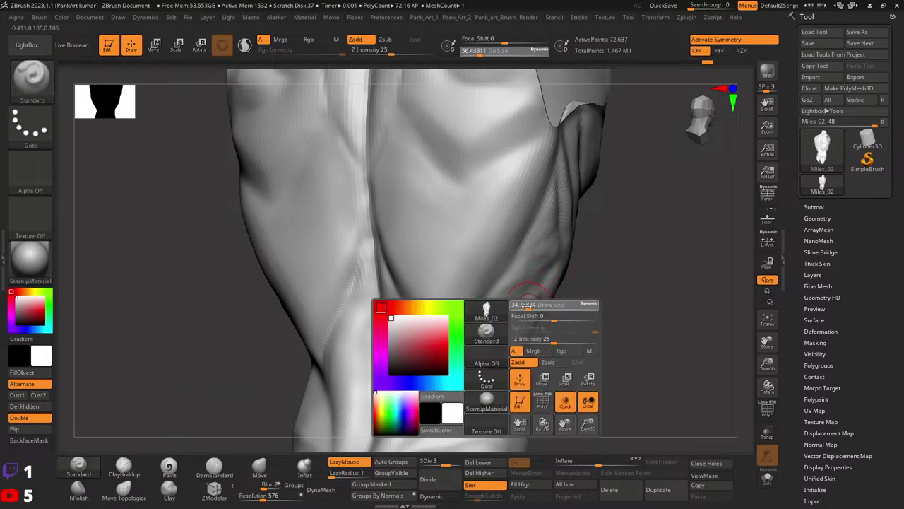
pyautogui.press('shift')
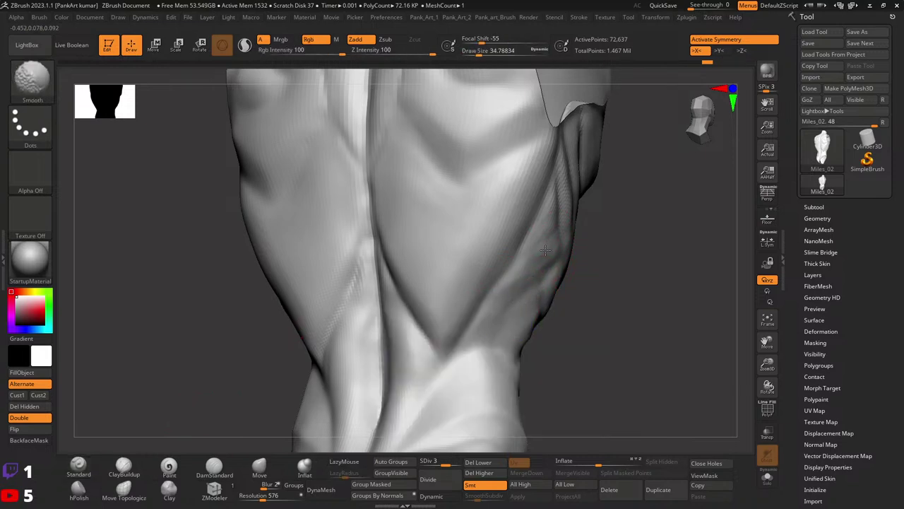
pyautogui.moveTo(492, 311); pyautogui.dragTo(521, 301, button='right')
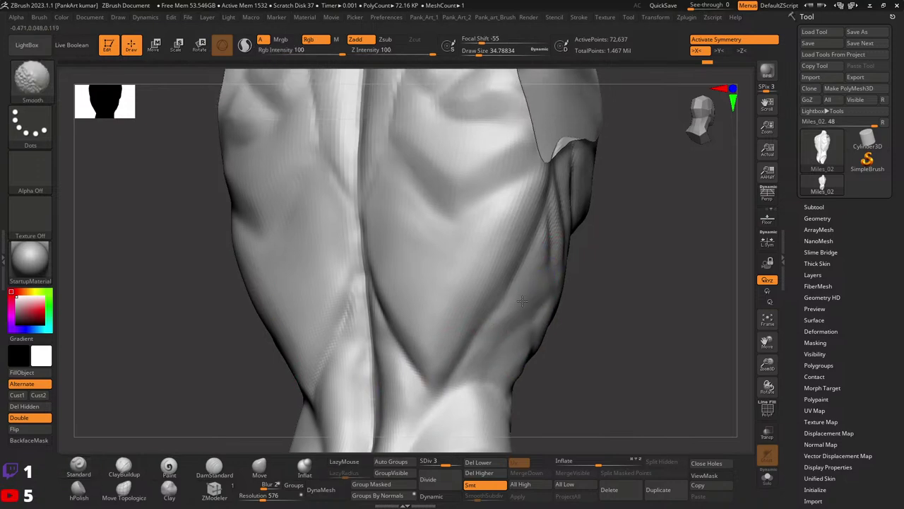
pyautogui.moveTo(463, 361)
pyautogui.mouseDown(button='right')
pyautogui.moveTo(567, 296)
pyautogui.moveTo(563, 249)
pyautogui.mouseUp(button='right')
pyautogui.press(']')
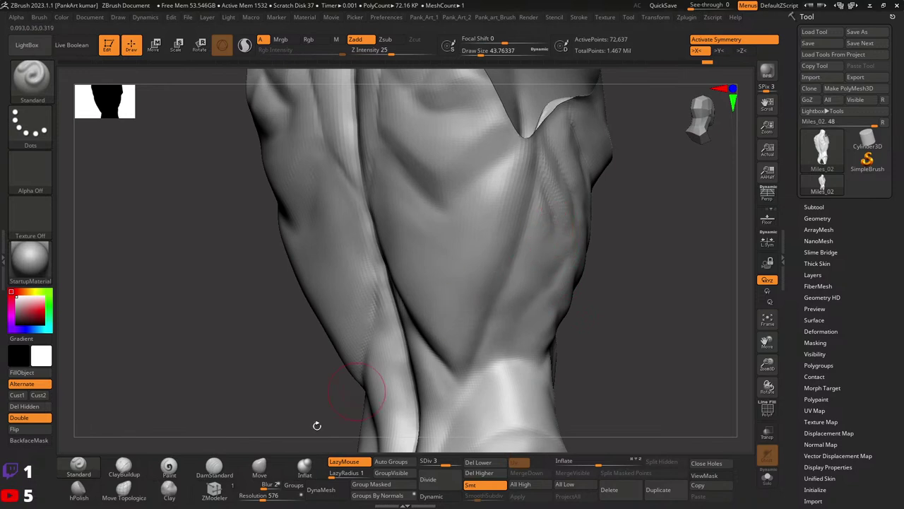
pyautogui.press('[')
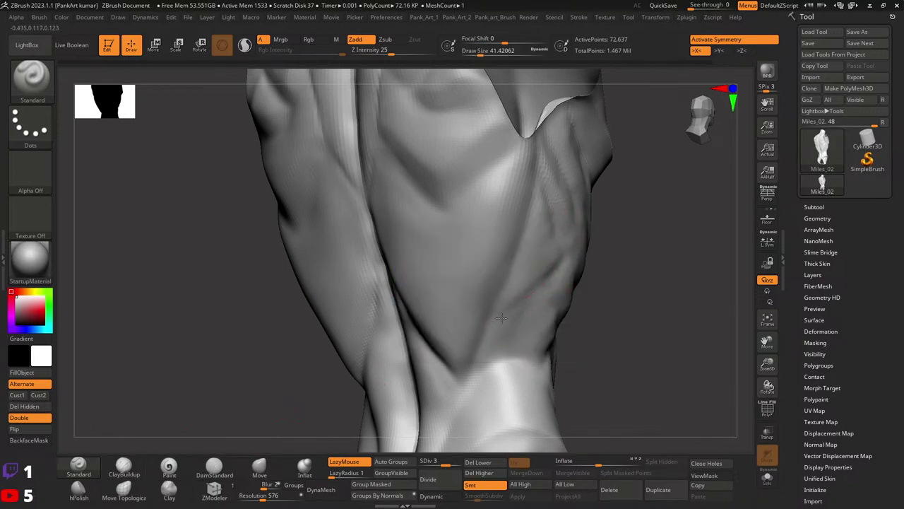
# - Switch to the Clay brush at about 48.6 draw size and view the torso's front side
pyautogui.press('b')
pyautogui.press('c')
pyautogui.press('l')
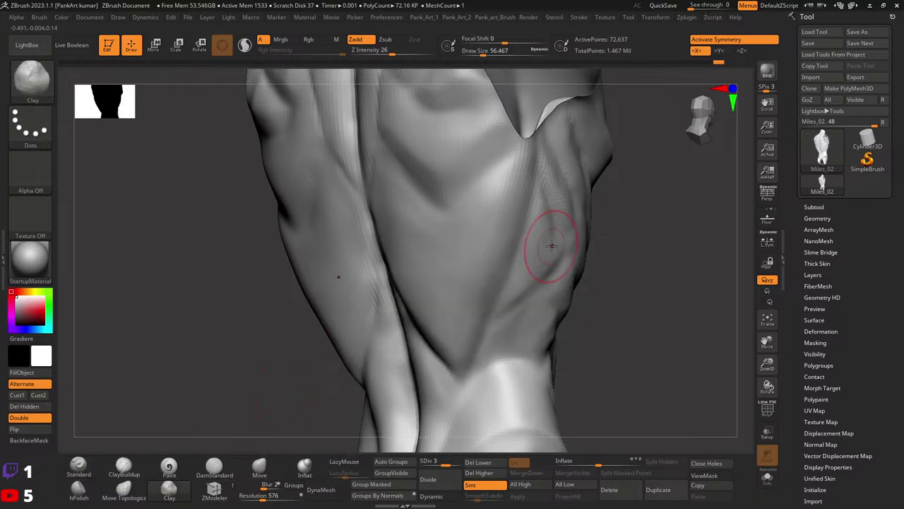
pyautogui.press('[')
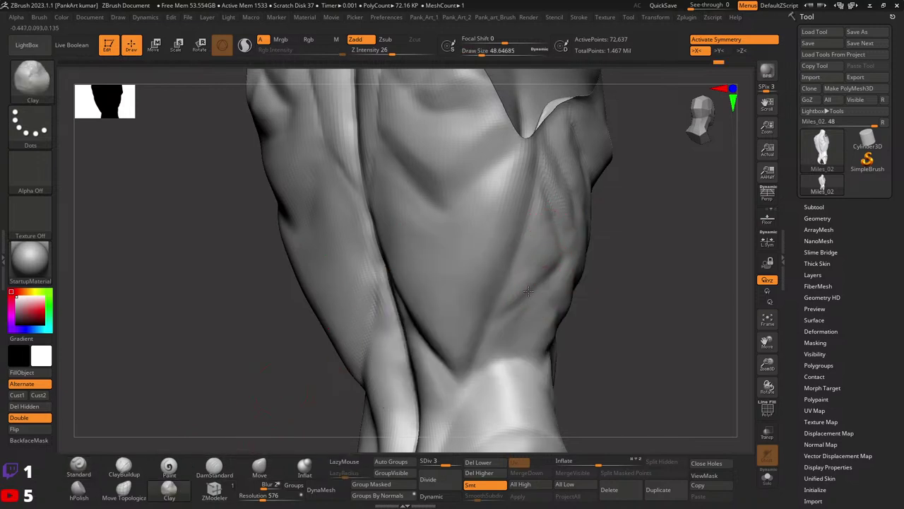
pyautogui.keyDown('shift'); pyautogui.moveTo(525, 283); pyautogui.dragTo(533, 305, button='right'); pyautogui.keyUp('shift')
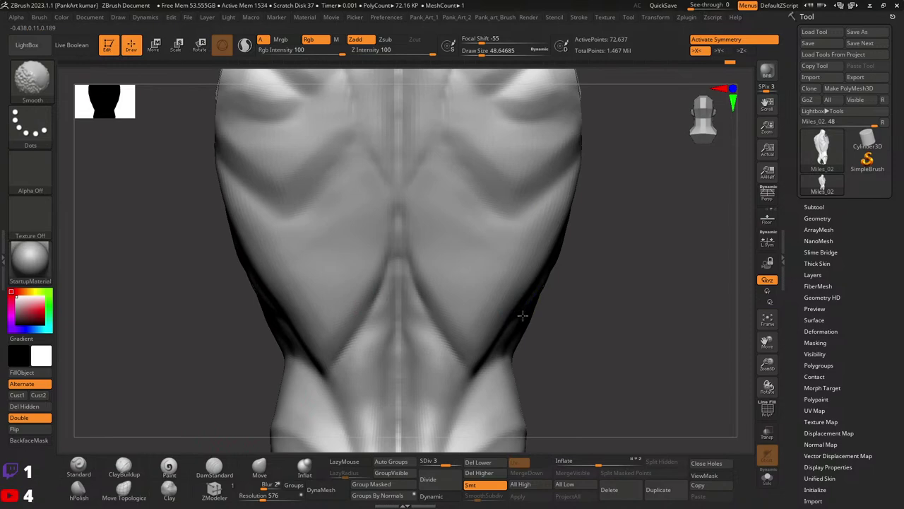
pyautogui.moveTo(620, 262)
pyautogui.mouseDown(button='right')
pyautogui.moveTo(652, 275)
pyautogui.moveTo(541, 309)
pyautogui.moveTo(548, 325)
pyautogui.moveTo(582, 303)
pyautogui.moveTo(585, 277)
pyautogui.moveTo(571, 323)
pyautogui.moveTo(575, 303)
pyautogui.moveTo(562, 318)
pyautogui.moveTo(535, 313)
pyautogui.mouseUp(button='right')
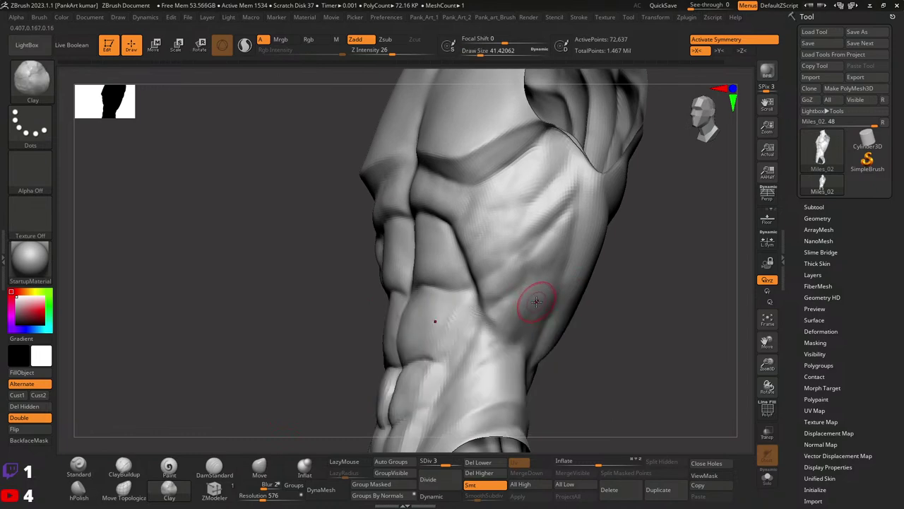
# - Resize the brush and smooth the serratus area along the side ribcage
pyautogui.moveTo(537, 302)
pyautogui.mouseDown()
pyautogui.moveTo(564, 299)
pyautogui.moveTo(550, 311)
pyautogui.mouseUp()
pyautogui.rightClick(550, 313)
pyautogui.press('shift')
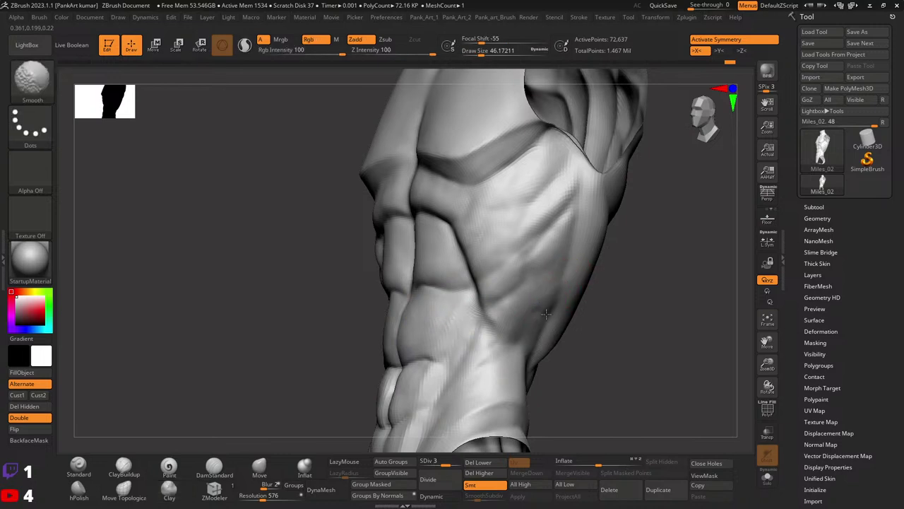
pyautogui.press('shift')
pyautogui.moveTo(535, 348)
pyautogui.mouseDown(button='right')
pyautogui.moveTo(544, 272)
pyautogui.moveTo(535, 319)
pyautogui.moveTo(560, 267)
pyautogui.mouseUp(button='right')
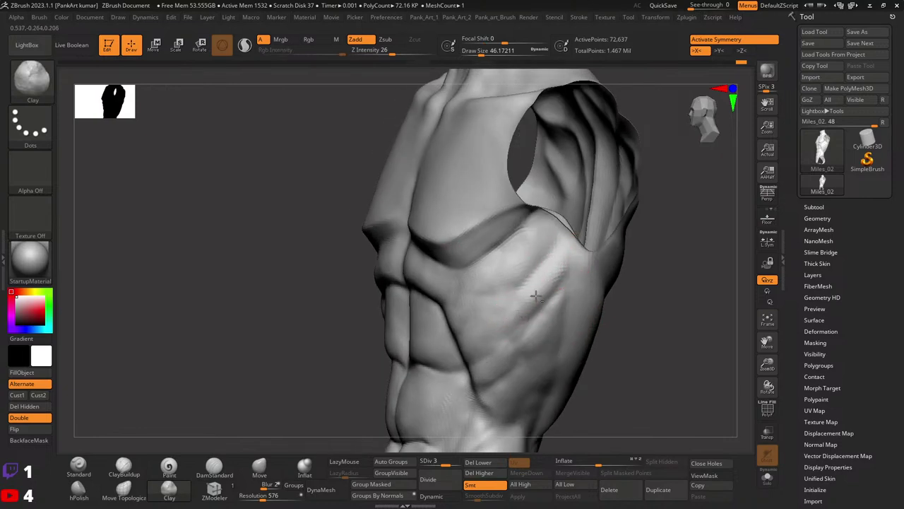
# - Orbit around the chest, abs and ribcage side to review the torso
pyautogui.moveTo(535, 300)
pyautogui.mouseDown(button='right')
pyautogui.moveTo(550, 321)
pyautogui.moveTo(599, 269)
pyautogui.moveTo(567, 295)
pyautogui.moveTo(485, 282)
pyautogui.moveTo(498, 293)
pyautogui.mouseUp(button='right')
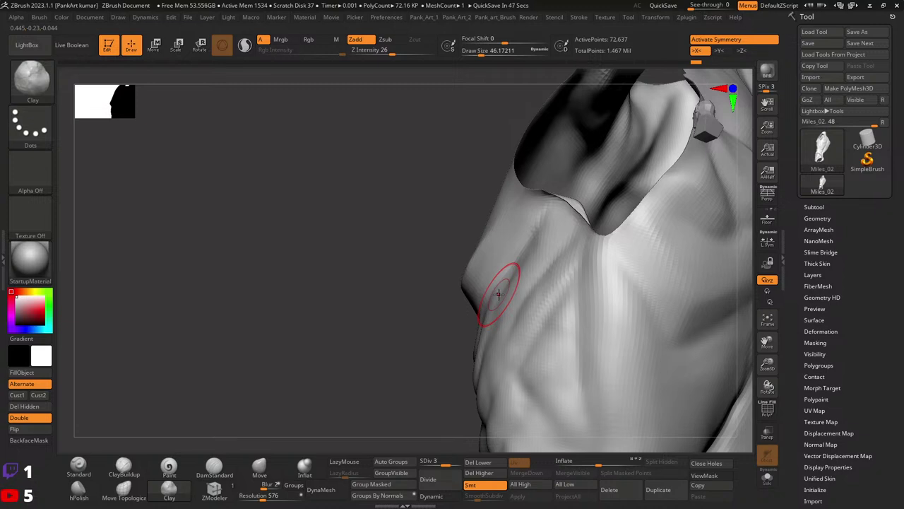
pyautogui.moveTo(498, 293)
pyautogui.mouseDown(button='right')
pyautogui.moveTo(626, 318)
pyautogui.moveTo(586, 317)
pyautogui.moveTo(557, 252)
pyautogui.moveTo(535, 297)
pyautogui.mouseUp(button='right')
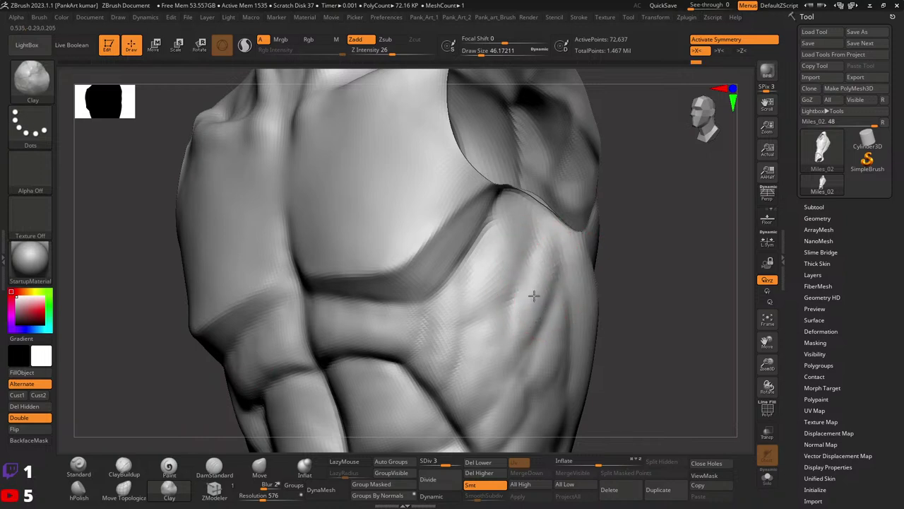
pyautogui.moveTo(579, 313); pyautogui.dragTo(541, 268, button='right')
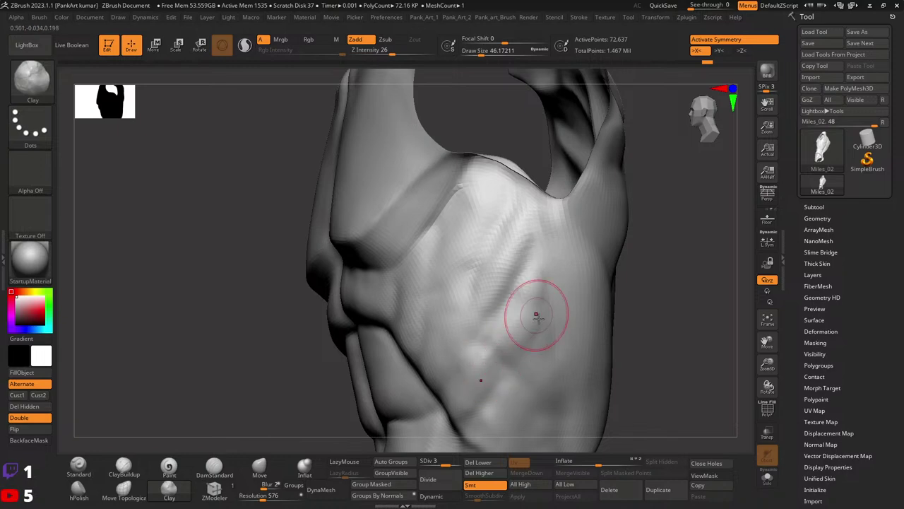
pyautogui.moveTo(537, 317); pyautogui.dragTo(542, 296, button='right')
pyautogui.moveTo(513, 327)
pyautogui.mouseDown(button='right')
pyautogui.moveTo(541, 278)
pyautogui.moveTo(518, 325)
pyautogui.moveTo(488, 357)
pyautogui.mouseUp(button='right')
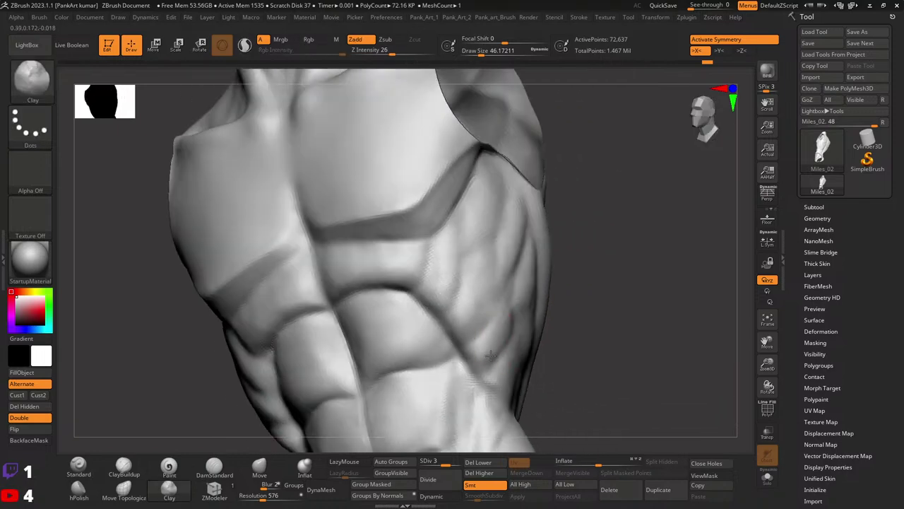
pyautogui.moveTo(508, 311)
pyautogui.mouseDown(button='right')
pyautogui.moveTo(498, 345)
pyautogui.moveTo(579, 269)
pyautogui.moveTo(537, 293)
pyautogui.mouseUp(button='right')
# - Unhide all body parts and build up clay on the upper back near the armpit
pyautogui.keyDown('ctrl'); pyautogui.keyDown('shift'); pyautogui.click(586, 323); pyautogui.keyUp('shift'); pyautogui.keyUp('ctrl')
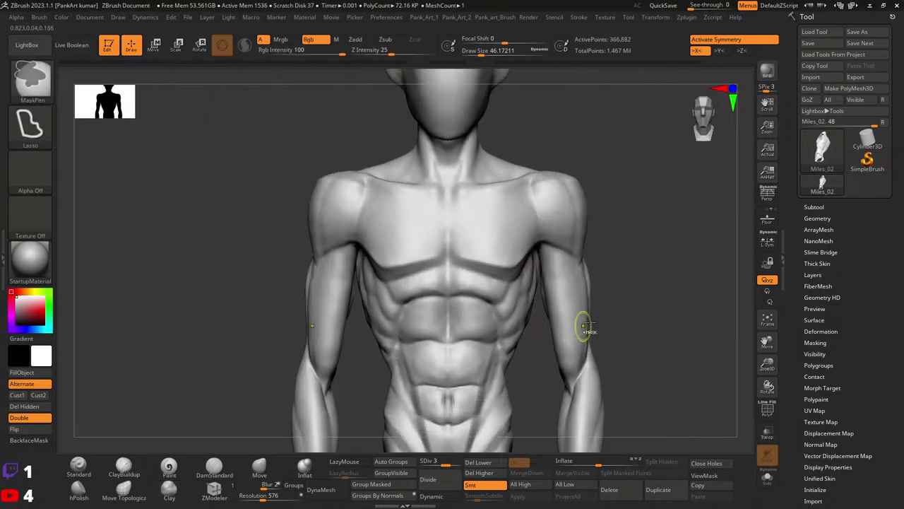
pyautogui.moveTo(591, 333)
pyautogui.mouseDown(button='right')
pyautogui.moveTo(597, 325)
pyautogui.moveTo(582, 323)
pyautogui.mouseUp(button='right')
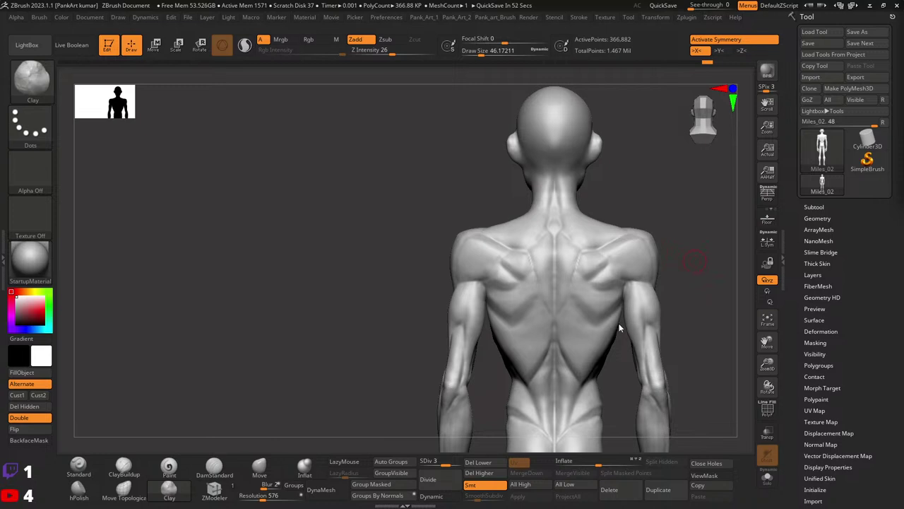
pyautogui.moveTo(620, 343)
pyautogui.mouseDown(button='right')
pyautogui.moveTo(631, 323)
pyautogui.moveTo(554, 291)
pyautogui.mouseUp(button='right')
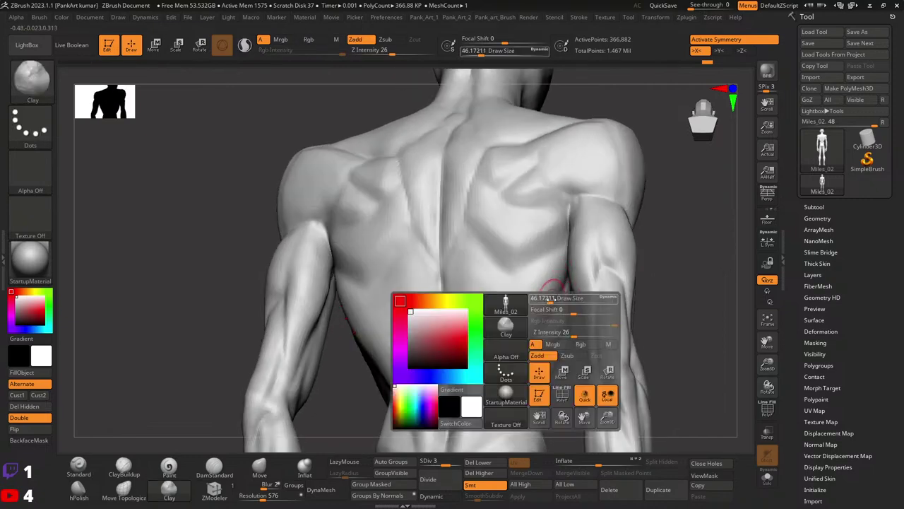
pyautogui.press('space')
pyautogui.click(123, 466)
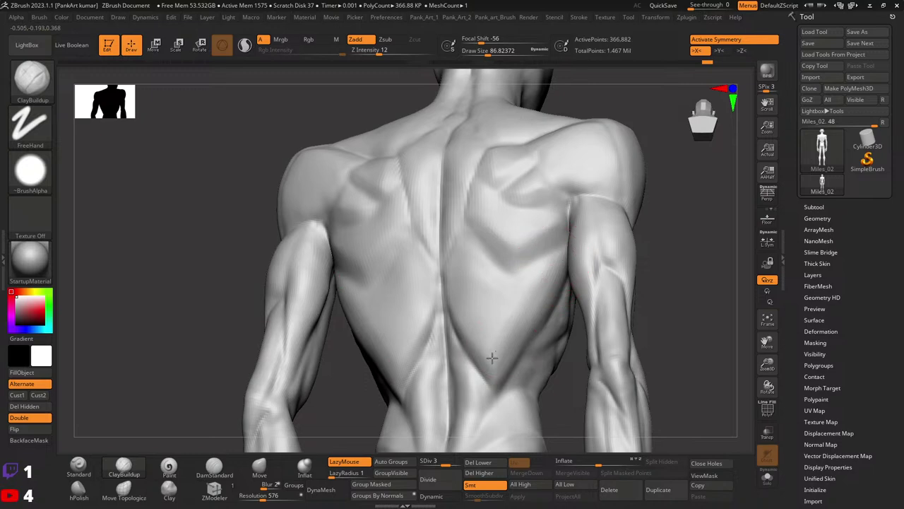
pyautogui.moveTo(545, 262); pyautogui.dragTo(554, 283)
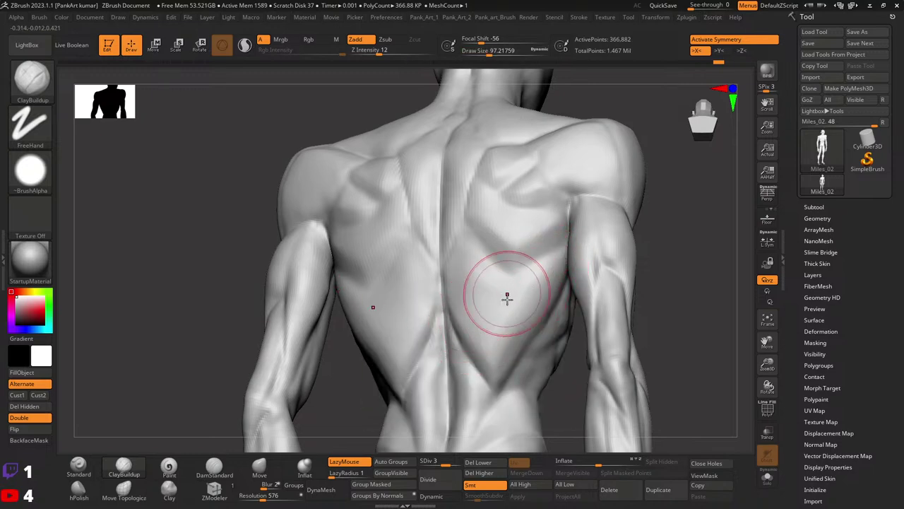
# - Orbit around the back and step the figure down to subdivision level 2
pyautogui.moveTo(506, 299)
pyautogui.mouseDown(button='right')
pyautogui.moveTo(526, 346)
pyautogui.moveTo(727, 373)
pyautogui.moveTo(535, 313)
pyautogui.moveTo(616, 289)
pyautogui.moveTo(561, 191)
pyautogui.moveTo(656, 242)
pyautogui.mouseUp(button='right')
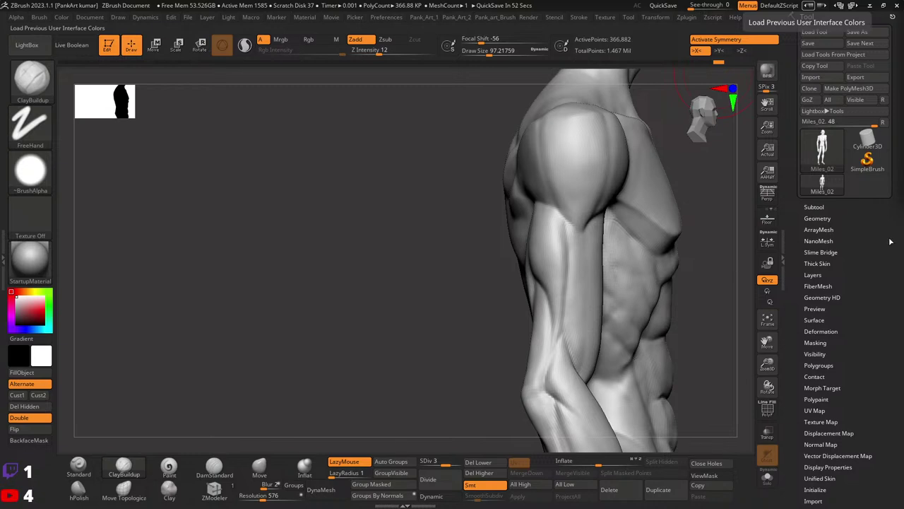
pyautogui.moveTo(501, 240)
pyautogui.mouseDown()
pyautogui.moveTo(515, 284)
pyautogui.moveTo(476, 282)
pyautogui.mouseUp()
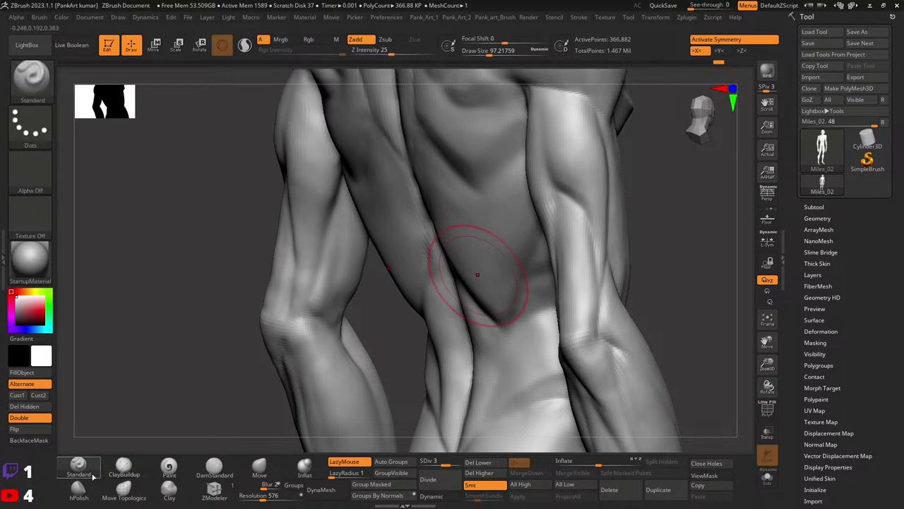
pyautogui.click(429, 461)
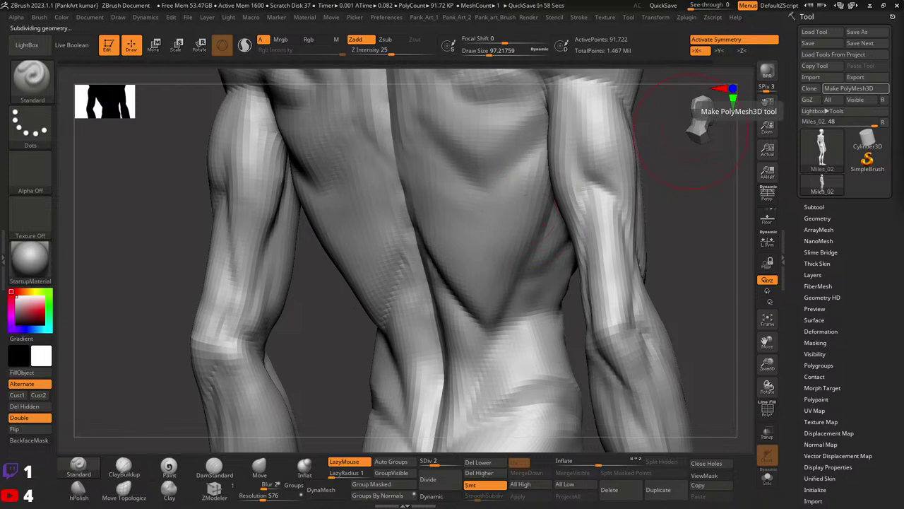
pyautogui.moveTo(696, 134); pyautogui.dragTo(548, 253)
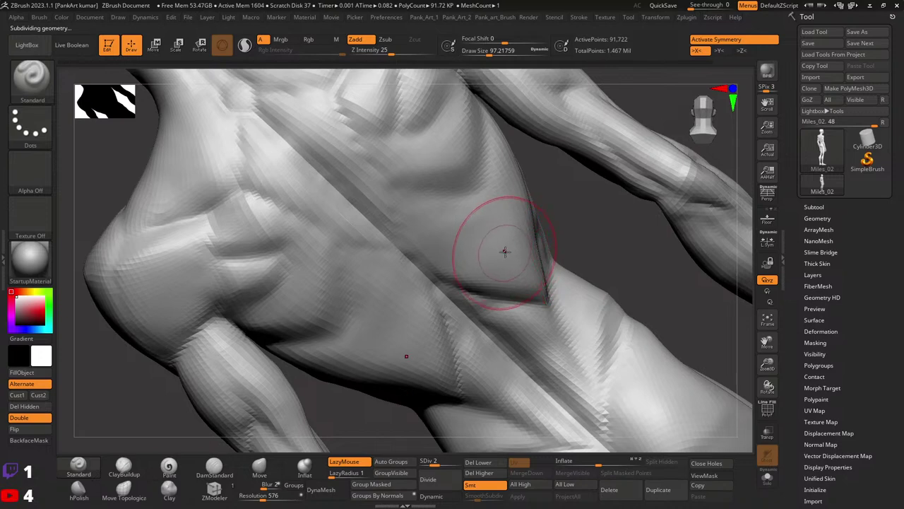
# - Drop to subdivision level 1 with brush size about 100 and Z Intensity 14
pyautogui.press('space')
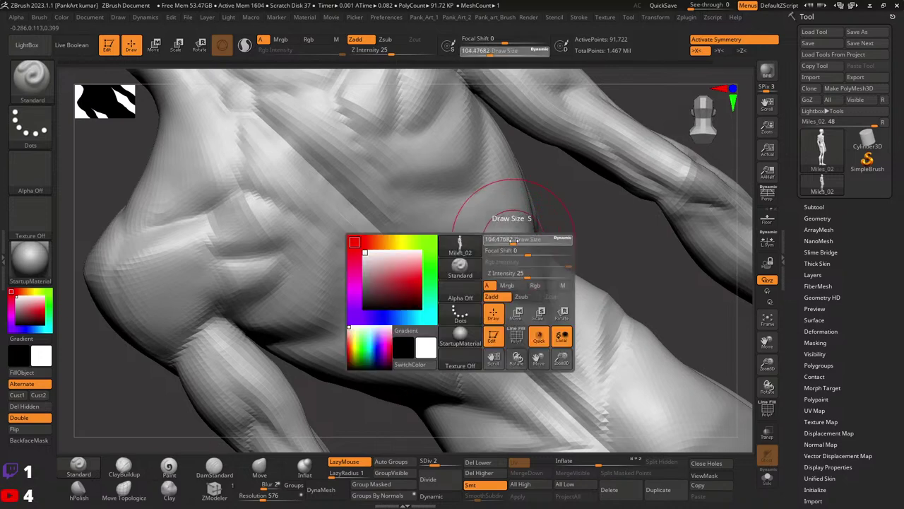
pyautogui.moveTo(514, 240)
pyautogui.mouseDown()
pyautogui.moveTo(537, 240)
pyautogui.moveTo(488, 243)
pyautogui.mouseUp()
pyautogui.hotkey('shift', 'd')
pyautogui.press('space')
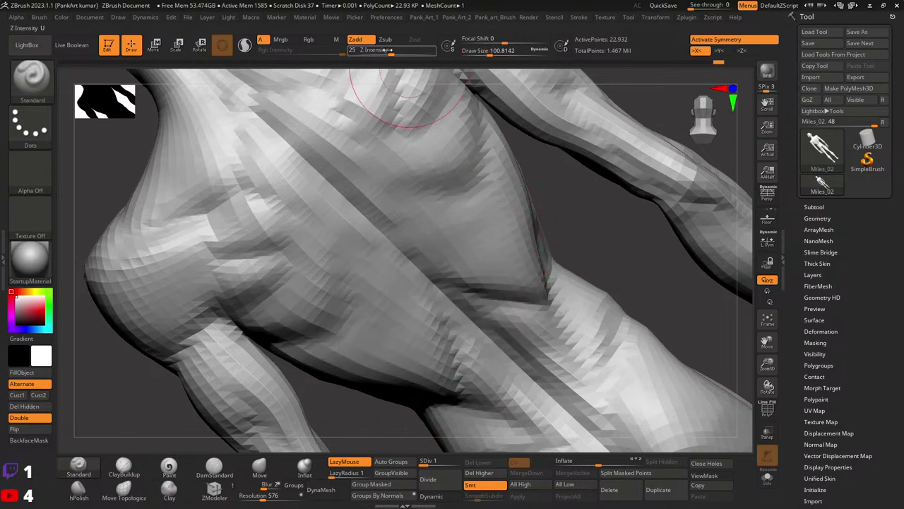
pyautogui.moveTo(389, 50); pyautogui.dragTo(381, 51)
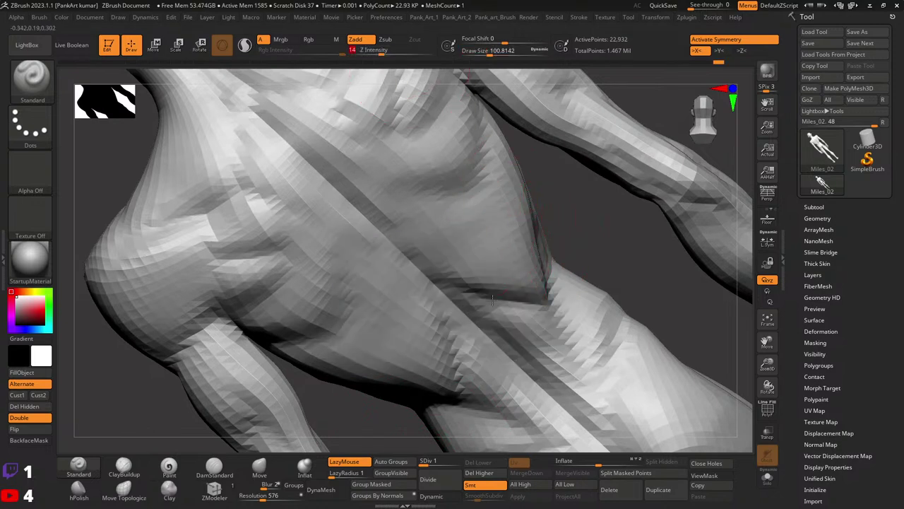
# - Soften the dark crease on the lower back side, then frame the figure's back
pyautogui.moveTo(528, 272); pyautogui.dragTo(535, 303)
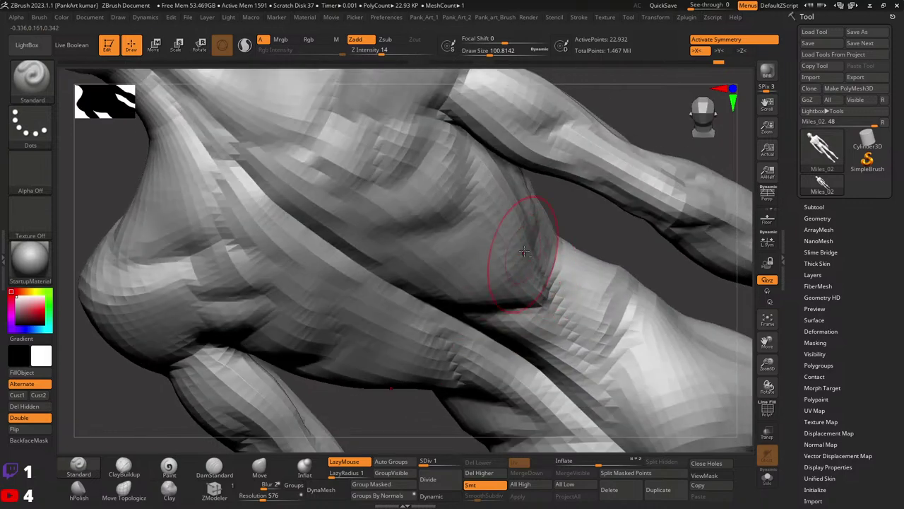
pyautogui.moveTo(515, 275); pyautogui.dragTo(442, 291)
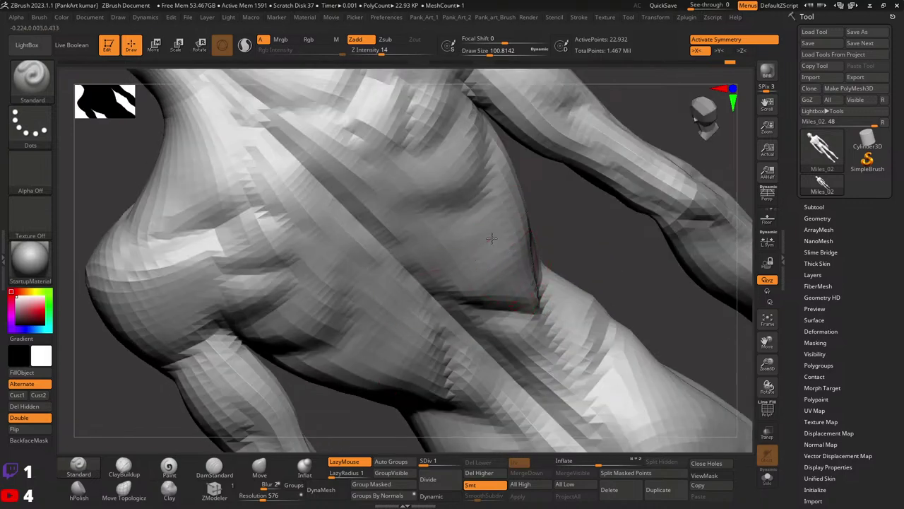
pyautogui.moveTo(565, 292)
pyautogui.mouseDown(button='right')
pyautogui.moveTo(475, 205)
pyautogui.moveTo(452, 275)
pyautogui.mouseUp(button='right')
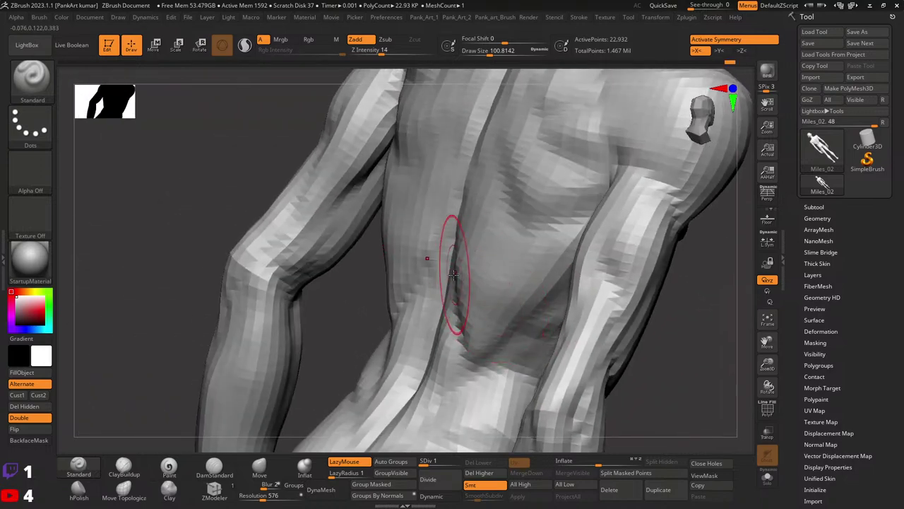
pyautogui.keyDown('shift'); pyautogui.moveTo(453, 274); pyautogui.dragTo(452, 325); pyautogui.keyUp('shift')
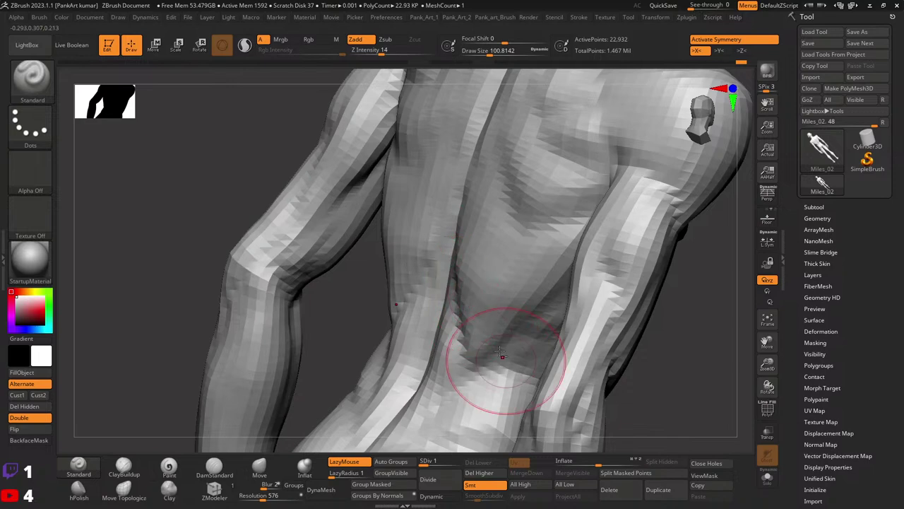
pyautogui.moveTo(502, 353); pyautogui.dragTo(476, 297, button='right')
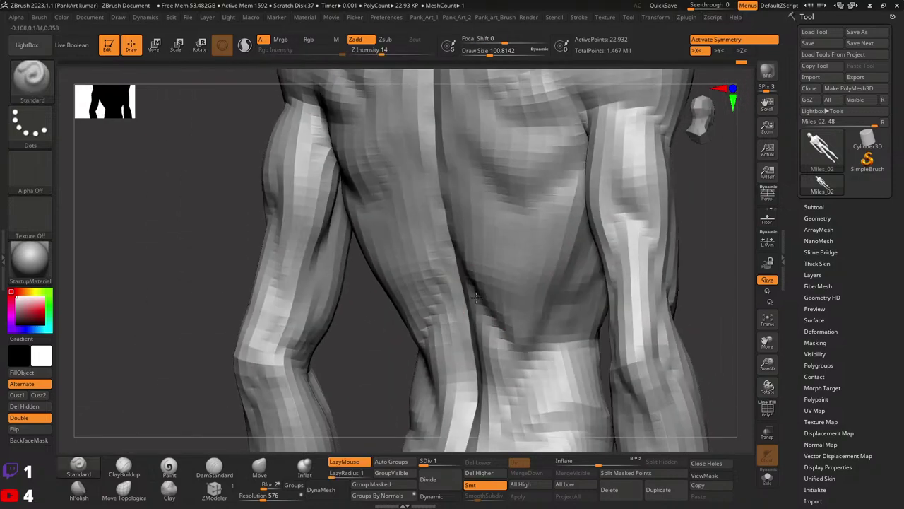
pyautogui.press('f')
pyautogui.moveTo(539, 255)
pyautogui.mouseDown(button='right')
pyautogui.moveTo(487, 305)
pyautogui.moveTo(452, 283)
pyautogui.moveTo(445, 261)
pyautogui.mouseUp(button='right')
pyautogui.press('space')
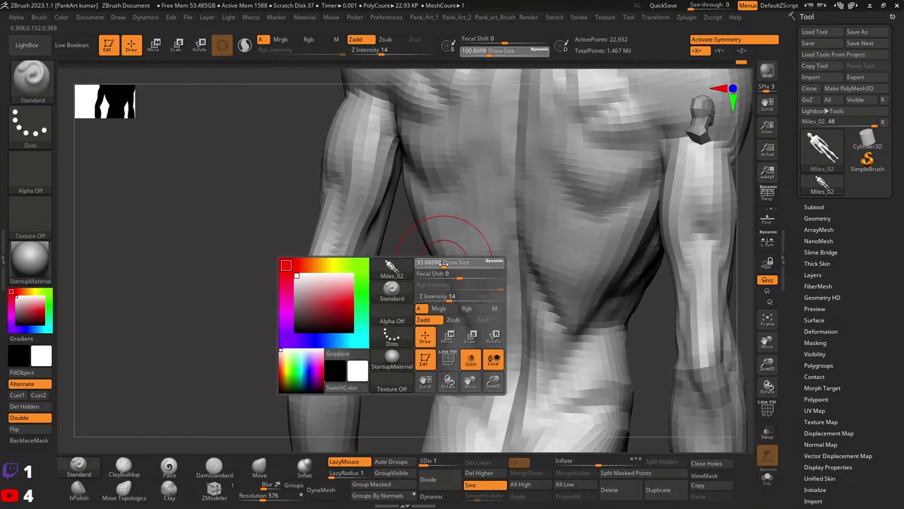
# - Push in the lower right lat with the Move brush
pyautogui.click(259, 466)
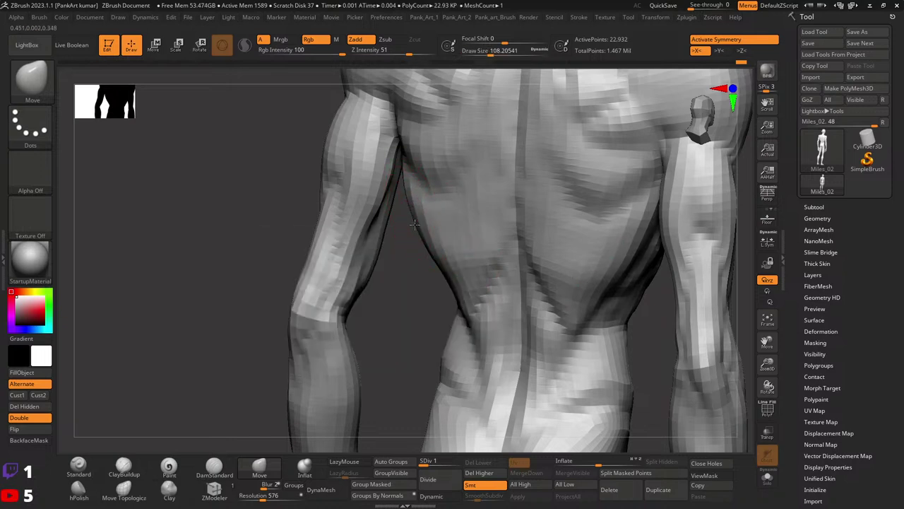
pyautogui.moveTo(521, 218); pyautogui.dragTo(489, 182, button='right')
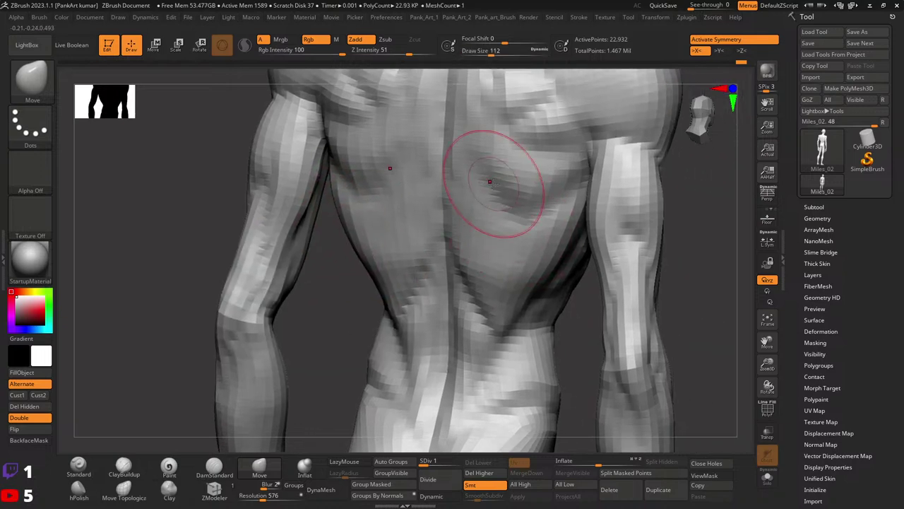
pyautogui.moveTo(545, 283); pyautogui.dragTo(555, 273)
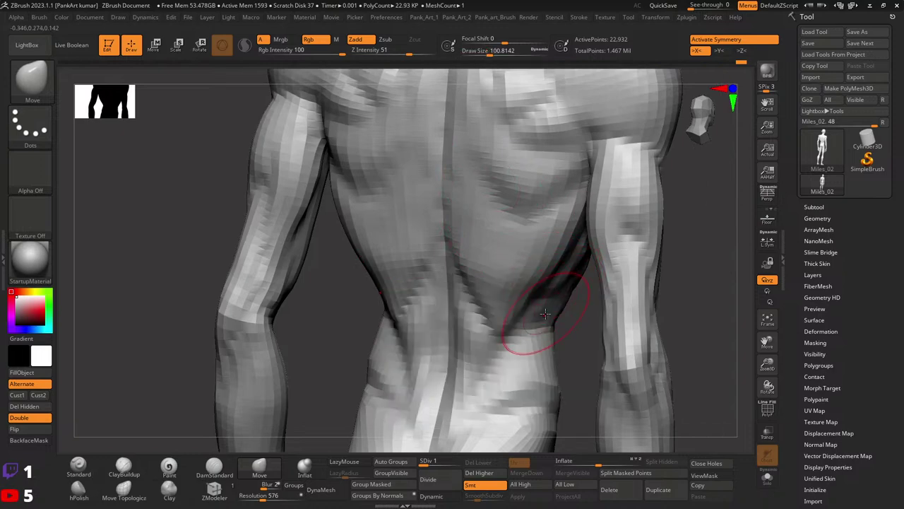
pyautogui.moveTo(545, 315); pyautogui.dragTo(558, 305, button='right')
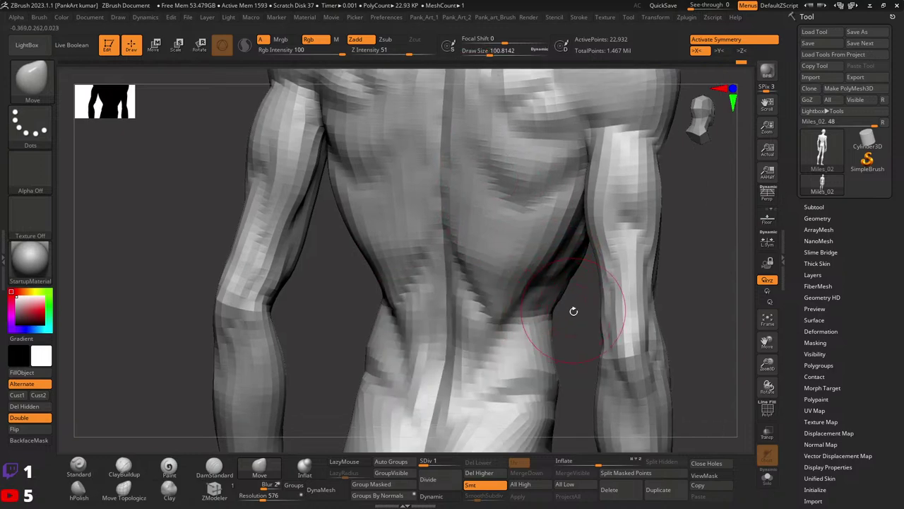
pyautogui.moveTo(547, 336)
pyautogui.mouseDown(button='right')
pyautogui.moveTo(529, 279)
pyautogui.moveTo(544, 271)
pyautogui.mouseUp(button='right')
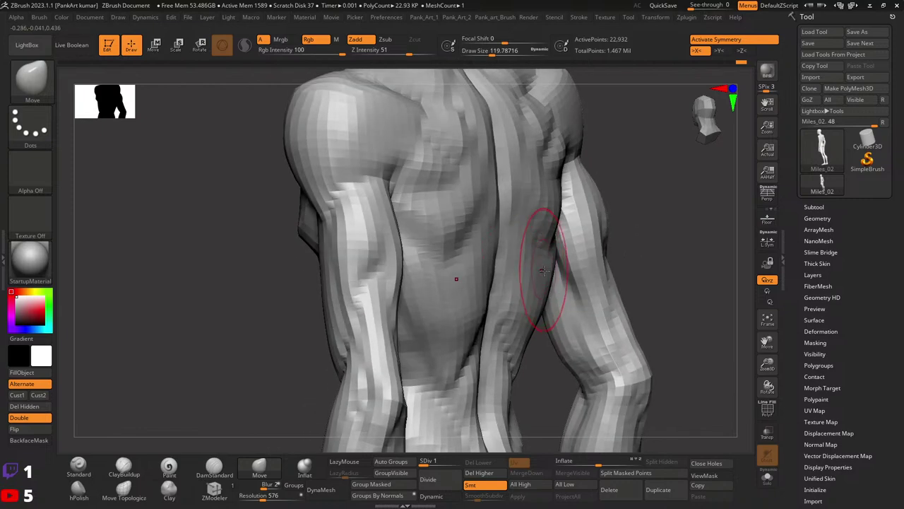
# - Shrink the Move brush to about 104 and orbit around the back to review it
pyautogui.rightClick(544, 271)
pyautogui.moveTo(544, 270); pyautogui.dragTo(534, 270)
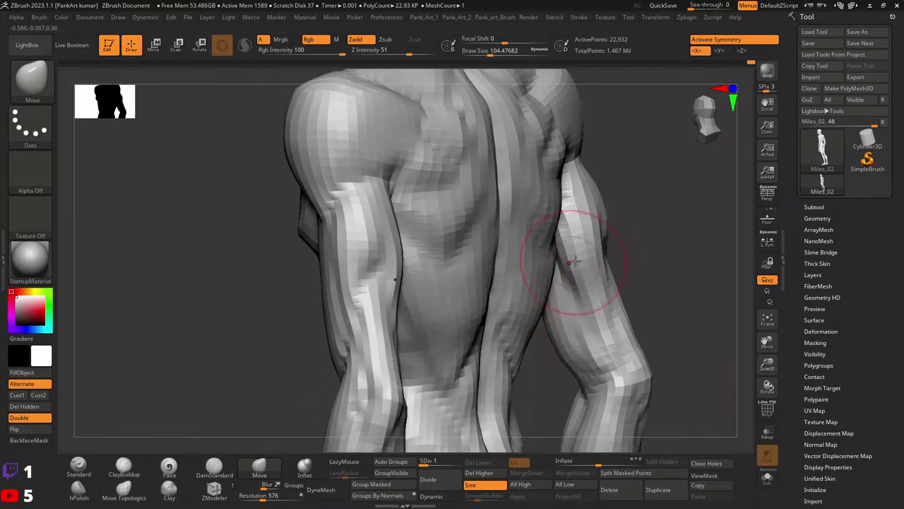
pyautogui.moveTo(571, 262)
pyautogui.mouseDown(button='right')
pyautogui.moveTo(545, 283)
pyautogui.moveTo(547, 226)
pyautogui.mouseUp(button='right')
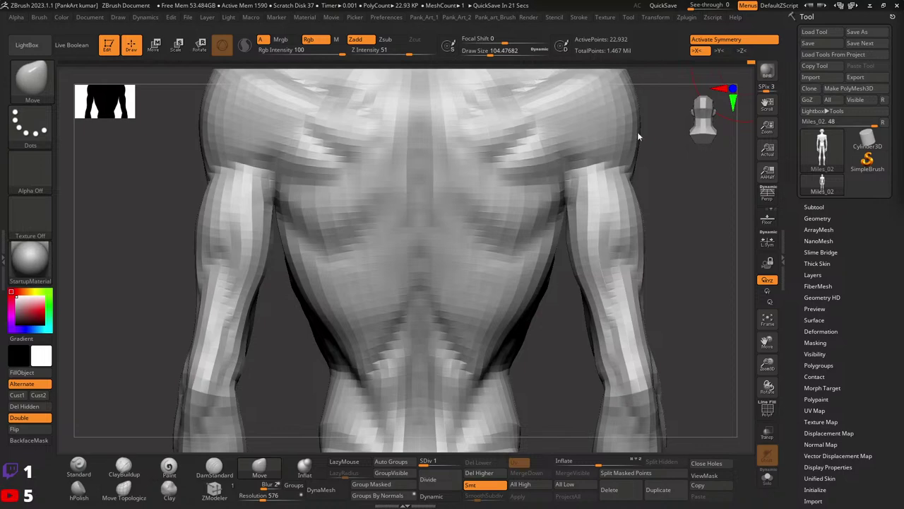
pyautogui.moveTo(485, 232)
pyautogui.keyDown('ctrl'); pyautogui.mouseDown(button='right')
pyautogui.moveTo(455, 241)
pyautogui.moveTo(468, 226)
pyautogui.moveTo(465, 238)
pyautogui.moveTo(443, 217)
pyautogui.mouseUp(button='right'); pyautogui.keyUp('ctrl')
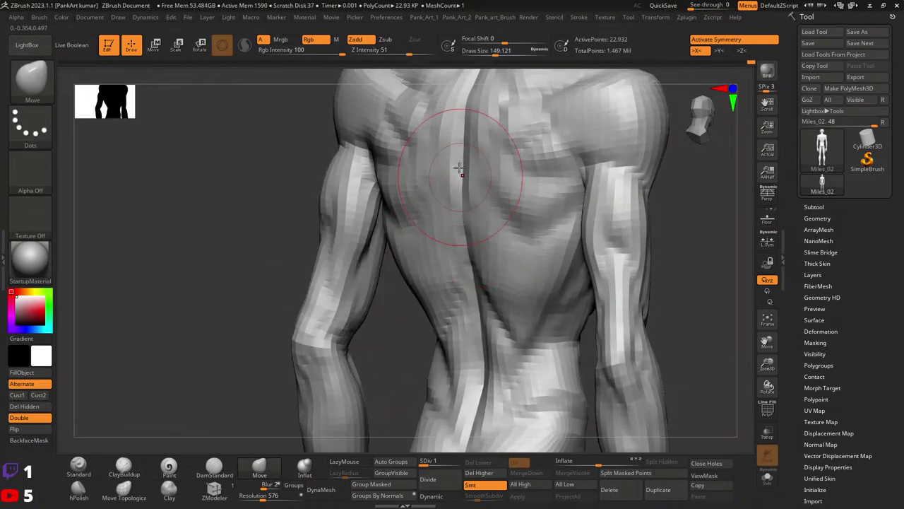
pyautogui.moveTo(460, 172)
pyautogui.mouseDown(button='right')
pyautogui.moveTo(434, 184)
pyautogui.moveTo(436, 174)
pyautogui.mouseUp(button='right')
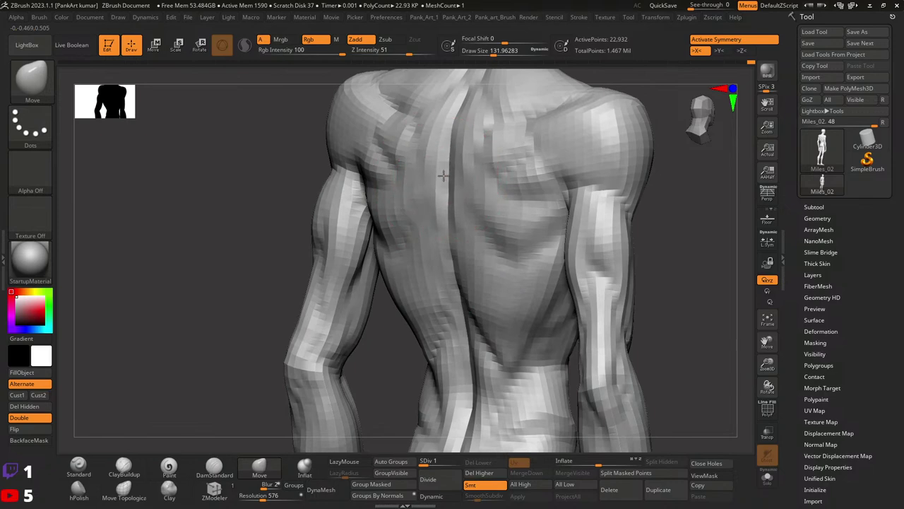
pyautogui.moveTo(485, 192)
pyautogui.mouseDown(button='right')
pyautogui.moveTo(464, 211)
pyautogui.moveTo(443, 189)
pyautogui.mouseUp(button='right')
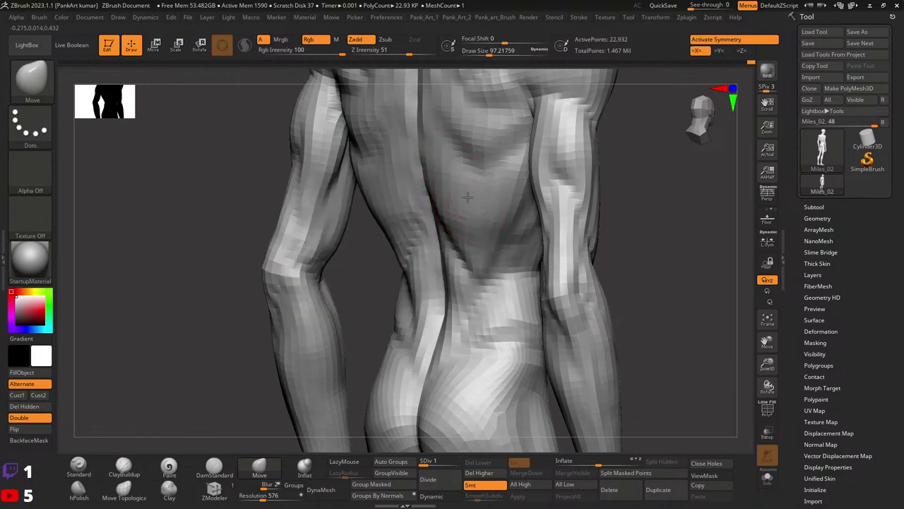
pyautogui.moveTo(465, 195)
pyautogui.mouseDown(button='right')
pyautogui.moveTo(495, 202)
pyautogui.moveTo(447, 235)
pyautogui.moveTo(469, 262)
pyautogui.mouseUp(button='right')
# - Zoom in on the arm and torso side while adjusting the Move brush size
pyautogui.press('space')
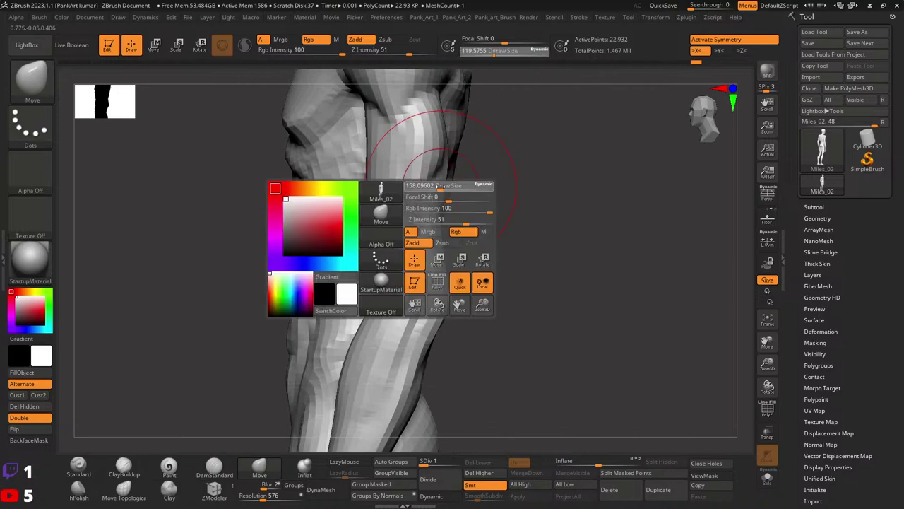
pyautogui.moveTo(447, 222)
pyautogui.mouseDown(button='right')
pyautogui.moveTo(428, 215)
pyautogui.moveTo(435, 226)
pyautogui.moveTo(383, 247)
pyautogui.mouseUp(button='right')
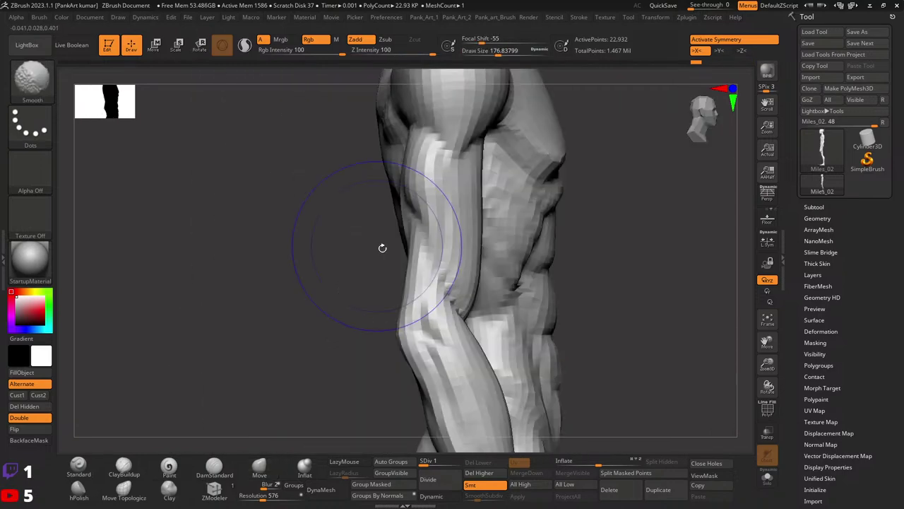
pyautogui.keyDown('ctrl'); pyautogui.keyDown('shift'); pyautogui.moveTo(360, 117); pyautogui.dragTo(392, 251); pyautogui.keyUp('shift'); pyautogui.keyUp('ctrl')
pyautogui.moveTo(425, 263); pyautogui.dragTo(383, 166, button='right')
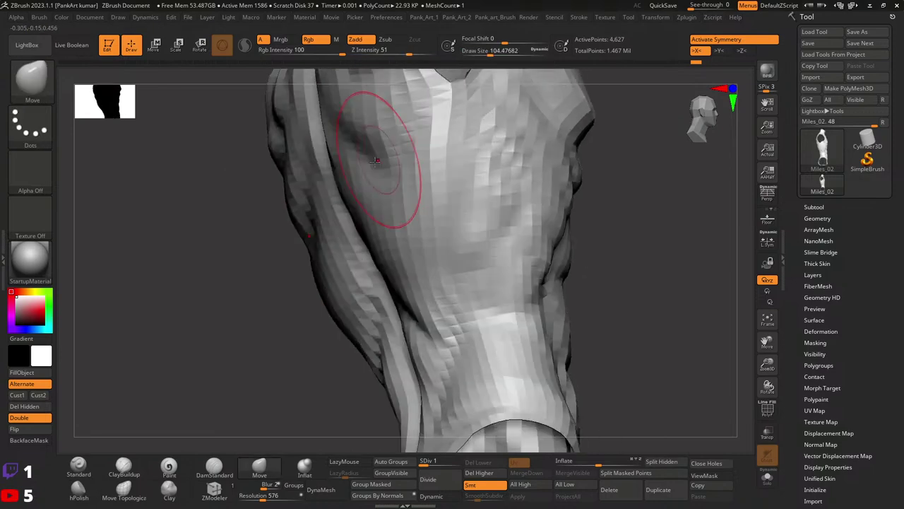
pyautogui.press('space')
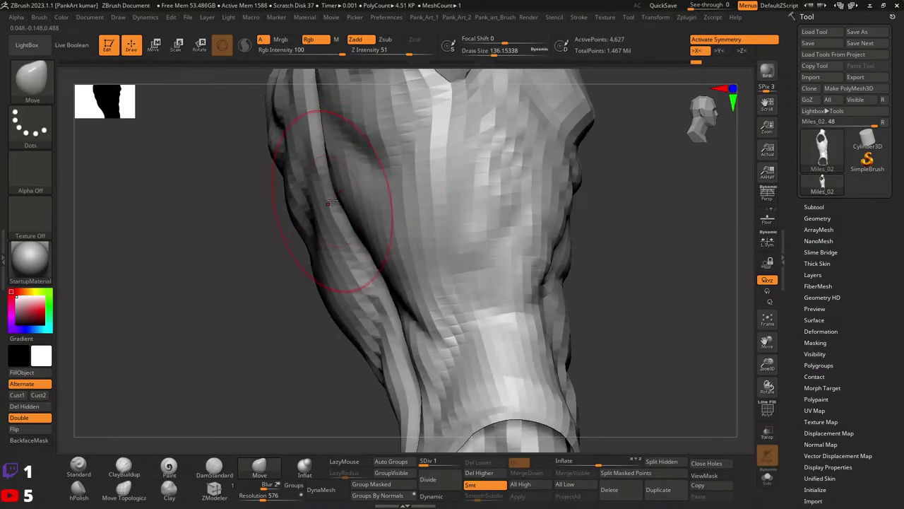
pyautogui.moveTo(321, 141)
pyautogui.mouseDown(button='right')
pyautogui.moveTo(337, 202)
pyautogui.moveTo(343, 171)
pyautogui.mouseUp(button='right')
pyautogui.press('space')
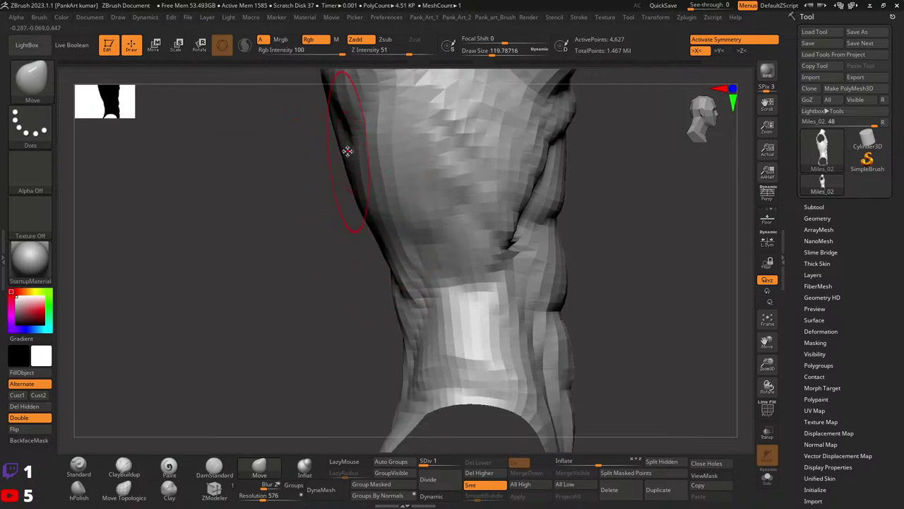
pyautogui.press('[')
pyautogui.moveTo(406, 196)
pyautogui.mouseDown(button='right')
pyautogui.moveTo(407, 185)
pyautogui.moveTo(450, 198)
pyautogui.moveTo(262, 212)
pyautogui.moveTo(424, 183)
pyautogui.moveTo(303, 222)
pyautogui.moveTo(470, 241)
pyautogui.moveTo(466, 226)
pyautogui.moveTo(428, 207)
pyautogui.moveTo(468, 247)
pyautogui.moveTo(543, 248)
pyautogui.moveTo(452, 233)
pyautogui.moveTo(387, 204)
pyautogui.mouseUp(button='right')
pyautogui.press(']')
# - Push the groove between the arm and the side of the torso
pyautogui.press('space')
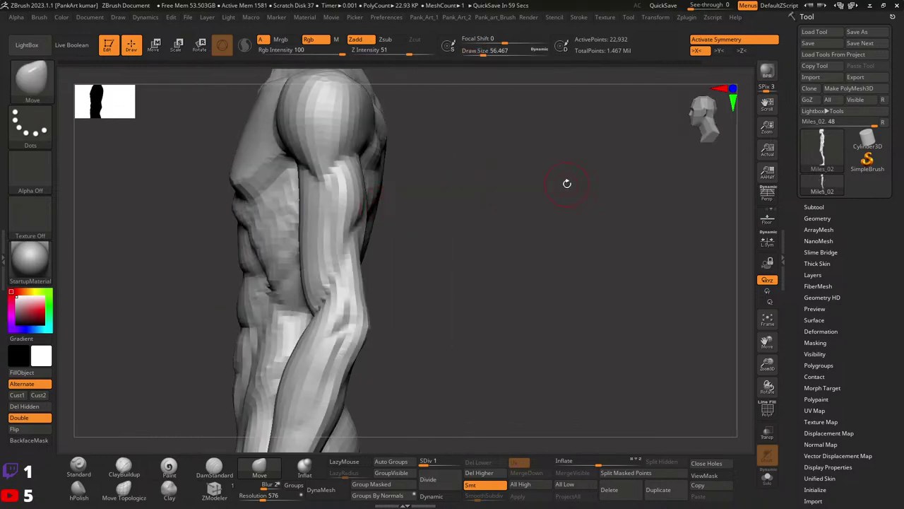
pyautogui.moveTo(452, 229); pyautogui.dragTo(395, 212, button='right')
pyautogui.press('space')
pyautogui.moveTo(389, 205); pyautogui.dragTo(424, 205)
pyautogui.moveTo(388, 233)
pyautogui.mouseDown(button='right')
pyautogui.moveTo(412, 226)
pyautogui.moveTo(412, 202)
pyautogui.mouseUp(button='right')
pyautogui.moveTo(422, 211); pyautogui.dragTo(422, 211)
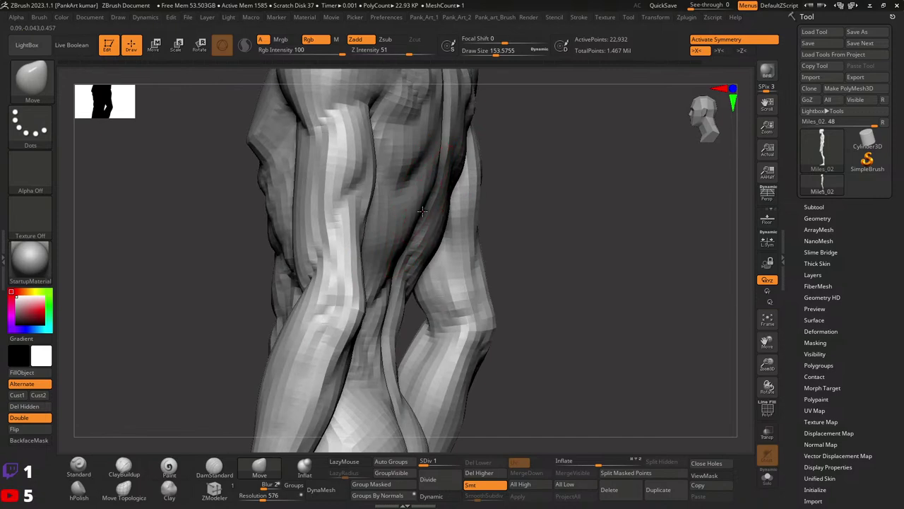
pyautogui.moveTo(436, 198)
pyautogui.mouseDown(button='right')
pyautogui.moveTo(434, 171)
pyautogui.moveTo(460, 212)
pyautogui.moveTo(433, 215)
pyautogui.moveTo(474, 217)
pyautogui.moveTo(448, 204)
pyautogui.moveTo(436, 231)
pyautogui.mouseUp(button='right')
# - Enlarge the Move brush to about 172 and zoom out around the figure
pyautogui.press('space')
pyautogui.press('space')
pyautogui.press('space')
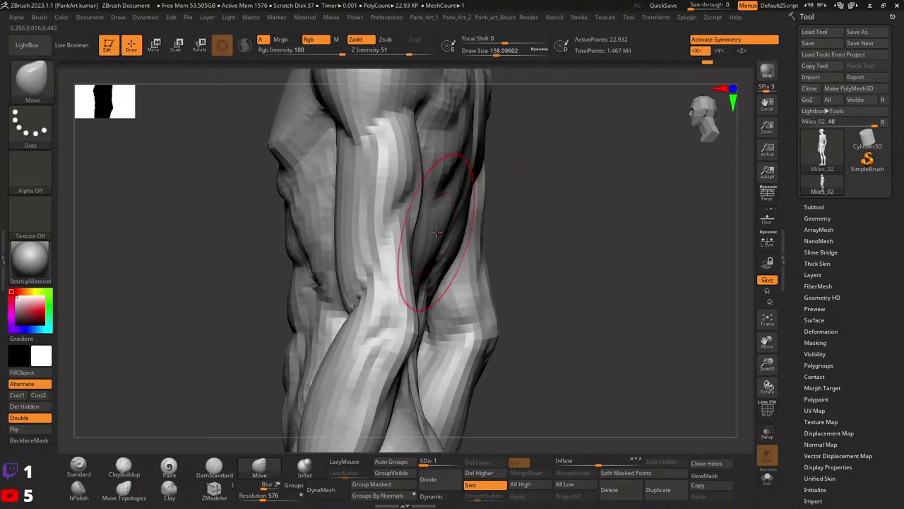
pyautogui.press('space')
pyautogui.moveTo(436, 231); pyautogui.dragTo(452, 209)
pyautogui.press('space')
pyautogui.moveTo(452, 209); pyautogui.dragTo(441, 240, button='right')
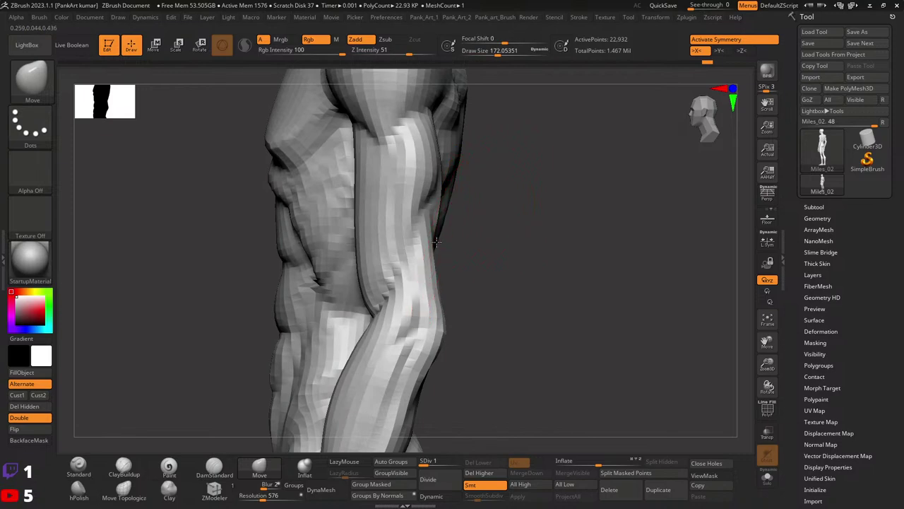
pyautogui.moveTo(515, 238)
pyautogui.keyDown('ctrl'); pyautogui.mouseDown(button='right')
pyautogui.moveTo(460, 220)
pyautogui.moveTo(515, 235)
pyautogui.moveTo(408, 169)
pyautogui.moveTo(383, 246)
pyautogui.moveTo(363, 222)
pyautogui.moveTo(499, 227)
pyautogui.moveTo(572, 289)
pyautogui.mouseUp(button='right'); pyautogui.keyUp('ctrl')
# - Raise the mesh to subdivision level 2 and orbit to the back of the torso
pyautogui.keyDown('alt'); pyautogui.moveTo(561, 329); pyautogui.dragTo(443, 440, button='right'); pyautogui.keyUp('alt')
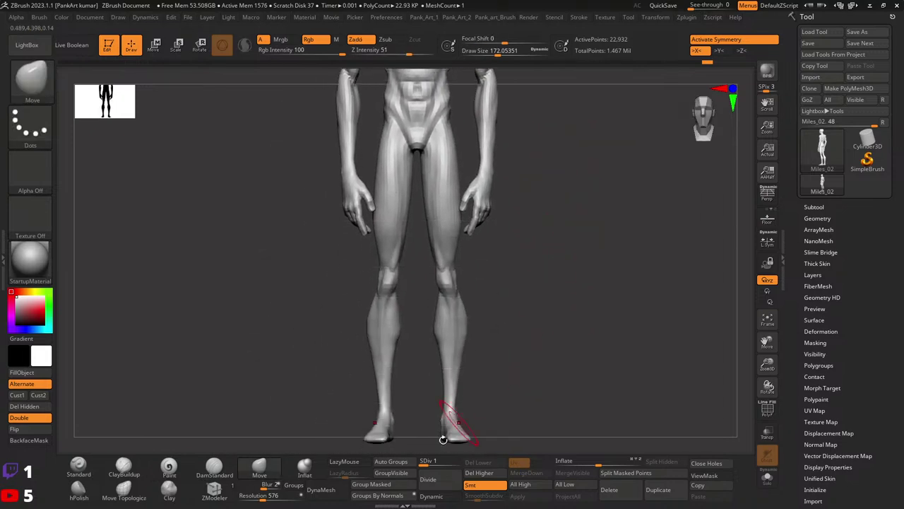
pyautogui.moveTo(431, 460); pyautogui.dragTo(439, 460)
pyautogui.moveTo(479, 275)
pyautogui.keyDown('ctrl'); pyautogui.mouseDown(button='right')
pyautogui.moveTo(448, 286)
pyautogui.moveTo(469, 290)
pyautogui.moveTo(509, 95)
pyautogui.mouseUp(button='right'); pyautogui.keyUp('ctrl')
pyautogui.press('space')
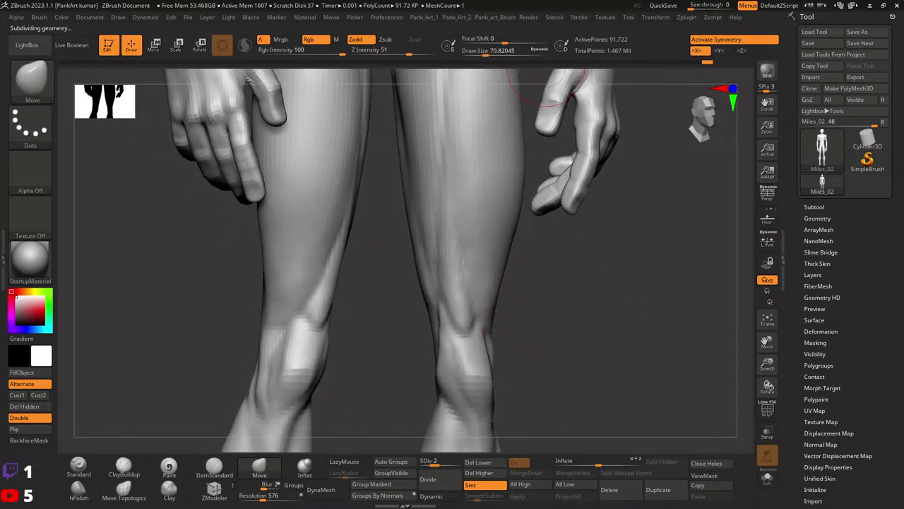
pyautogui.moveTo(435, 147)
pyautogui.mouseDown(button='right')
pyautogui.moveTo(440, 218)
pyautogui.moveTo(501, 205)
pyautogui.moveTo(444, 216)
pyautogui.moveTo(445, 164)
pyautogui.moveTo(379, 243)
pyautogui.moveTo(398, 229)
pyautogui.mouseUp(button='right')
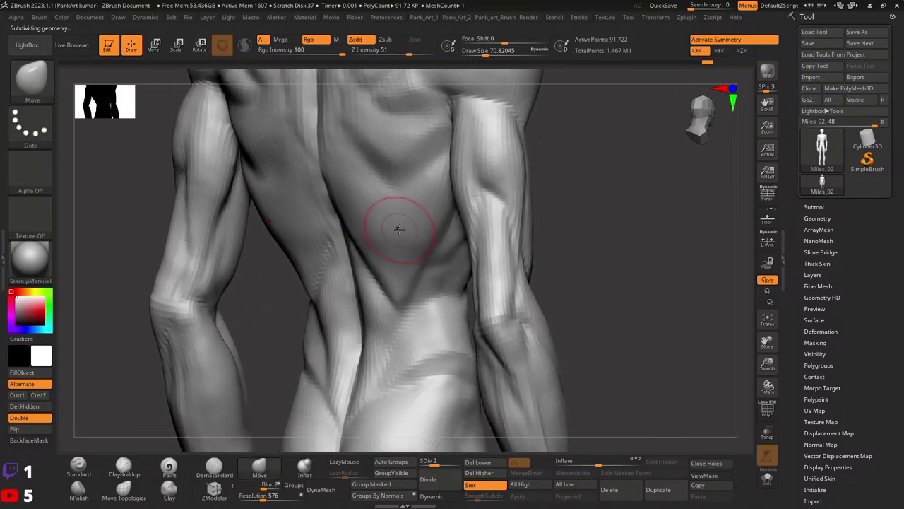
# - Select ClayBuildup, adjust its size, and zoom out to review the back and arms
pyautogui.click(118, 469)
pyautogui.press('space')
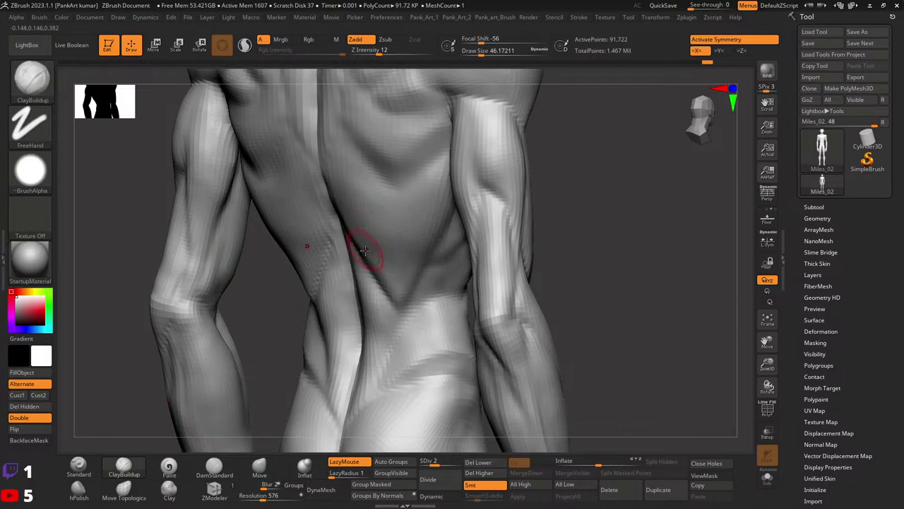
pyautogui.press('space')
pyautogui.moveTo(364, 250); pyautogui.dragTo(420, 245)
pyautogui.press('space')
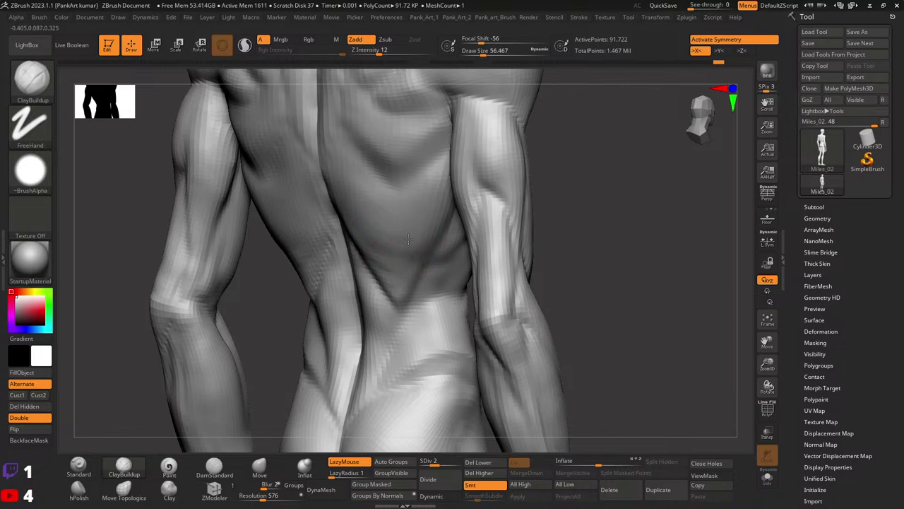
pyautogui.press('shift')
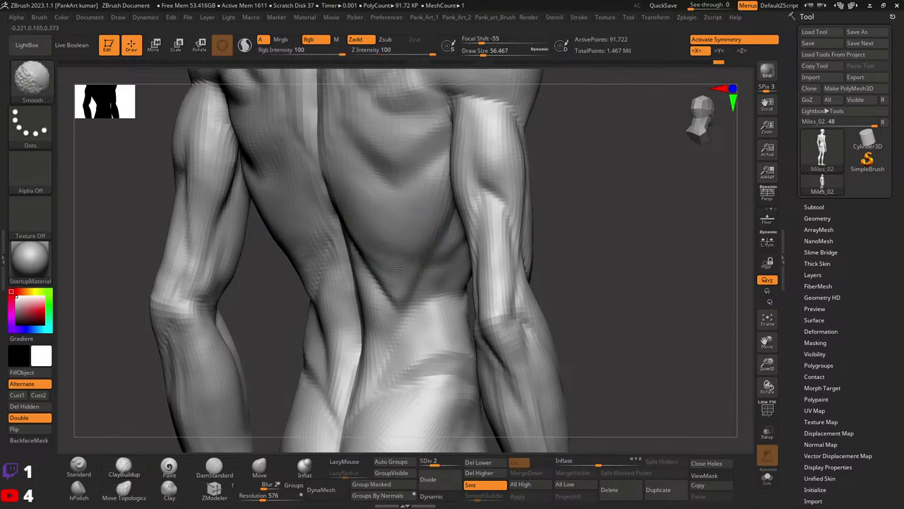
pyautogui.moveTo(531, 219)
pyautogui.keyDown('alt'); pyautogui.mouseDown()
pyautogui.moveTo(425, 148)
pyautogui.moveTo(500, 186)
pyautogui.moveTo(630, 279)
pyautogui.moveTo(555, 286)
pyautogui.moveTo(501, 362)
pyautogui.mouseUp(); pyautogui.keyUp('alt')
# - Enlarge the brush and inspect the body from front, back and side
pyautogui.keyDown('alt'); pyautogui.moveTo(517, 230); pyautogui.dragTo(480, 296); pyautogui.keyUp('alt')
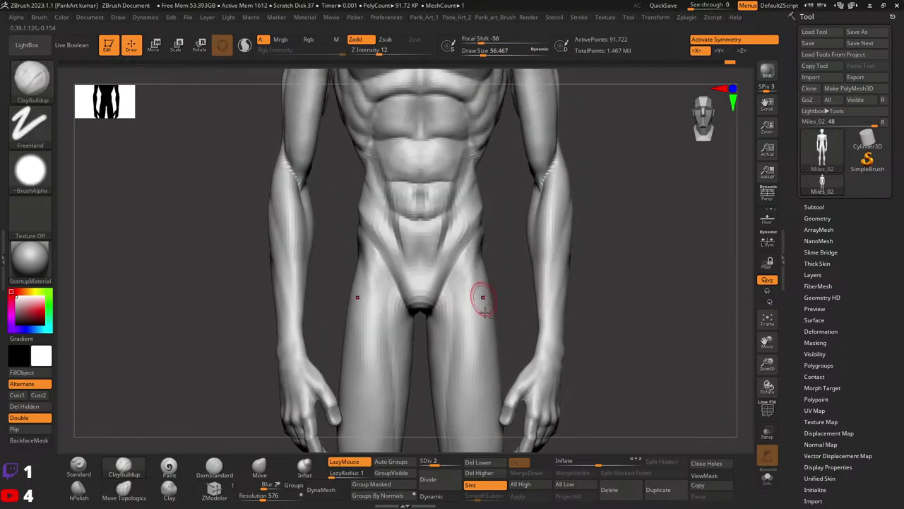
pyautogui.rightClick(479, 269)
pyautogui.moveTo(488, 247)
pyautogui.mouseDown()
pyautogui.moveTo(536, 247)
pyautogui.moveTo(473, 301)
pyautogui.mouseUp()
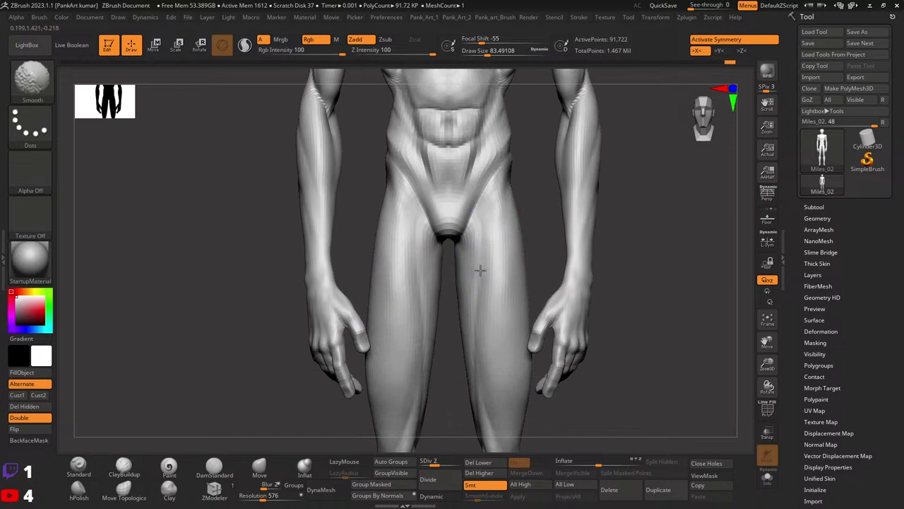
pyautogui.moveTo(480, 306); pyautogui.dragTo(480, 266, button='right')
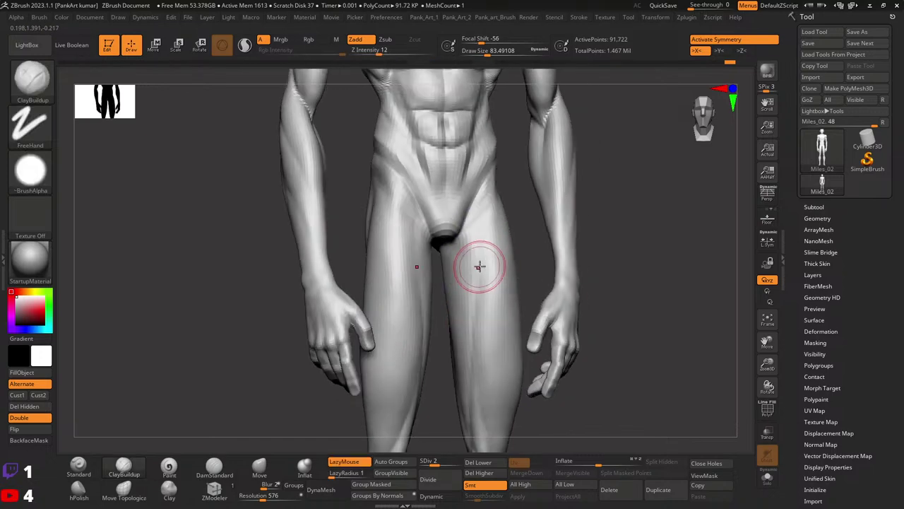
pyautogui.moveTo(472, 357)
pyautogui.mouseDown(button='right')
pyautogui.moveTo(490, 274)
pyautogui.moveTo(522, 279)
pyautogui.mouseUp(button='right')
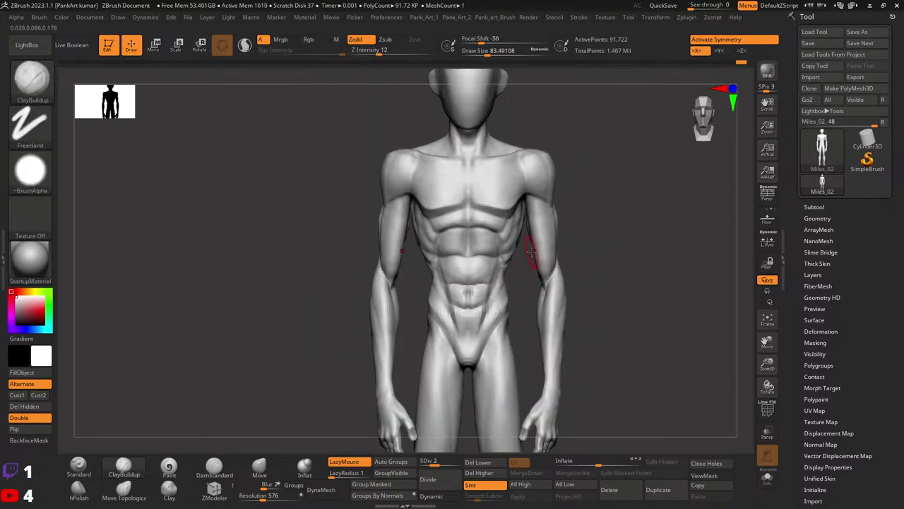
pyautogui.moveTo(531, 250); pyautogui.dragTo(558, 271, button='right')
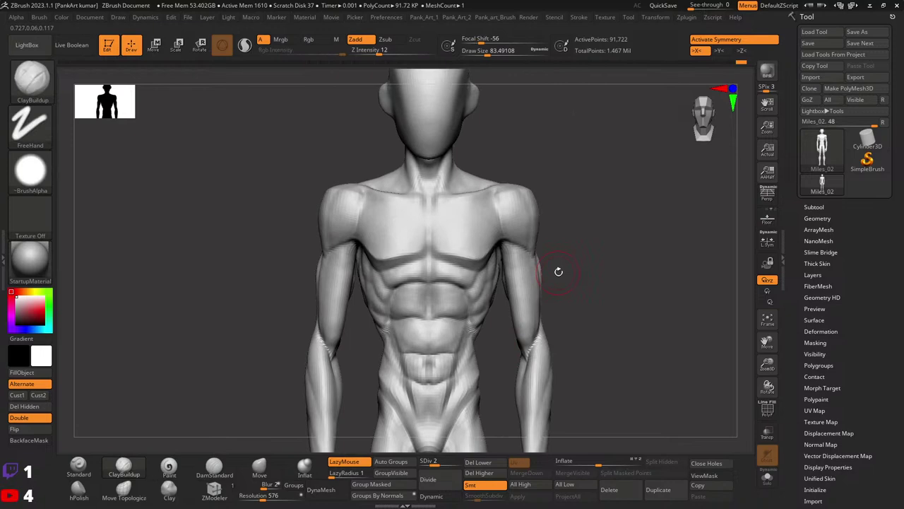
pyautogui.moveTo(591, 245); pyautogui.dragTo(554, 261, button='right')
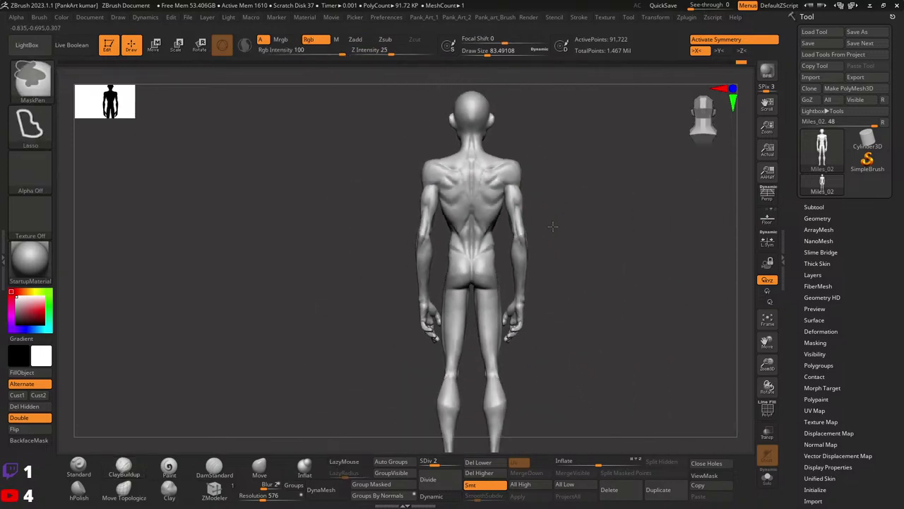
pyautogui.keyDown('ctrl'); pyautogui.moveTo(499, 258); pyautogui.dragTo(489, 237, button='right'); pyautogui.keyUp('ctrl')
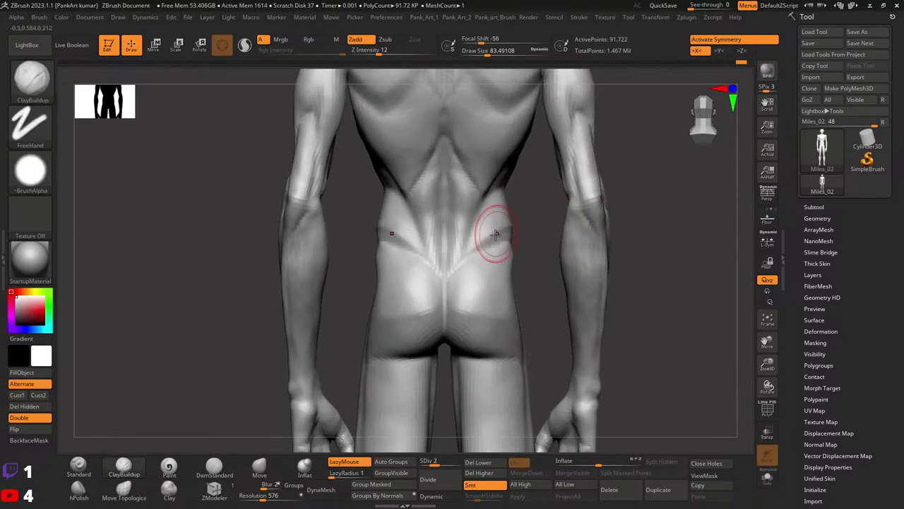
pyautogui.keyDown('ctrl'); pyautogui.moveTo(638, 207); pyautogui.dragTo(554, 266, button='right'); pyautogui.keyUp('ctrl')
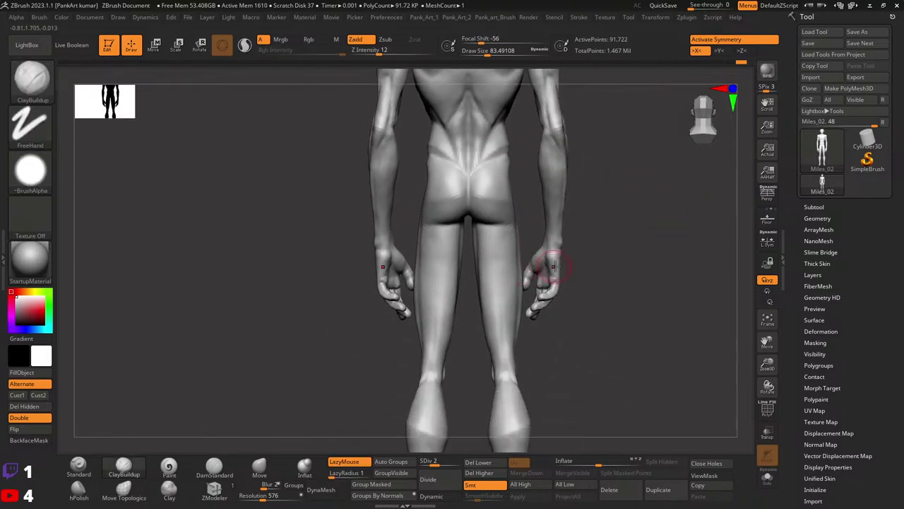
pyautogui.moveTo(479, 297); pyautogui.dragTo(575, 297, button='right')
pyautogui.moveTo(551, 269)
pyautogui.keyDown('ctrl'); pyautogui.mouseDown(button='right')
pyautogui.moveTo(542, 287)
pyautogui.moveTo(569, 283)
pyautogui.moveTo(500, 264)
pyautogui.moveTo(614, 225)
pyautogui.moveTo(544, 238)
pyautogui.moveTo(505, 283)
pyautogui.moveTo(688, 146)
pyautogui.mouseUp(button='right'); pyautogui.keyUp('ctrl')
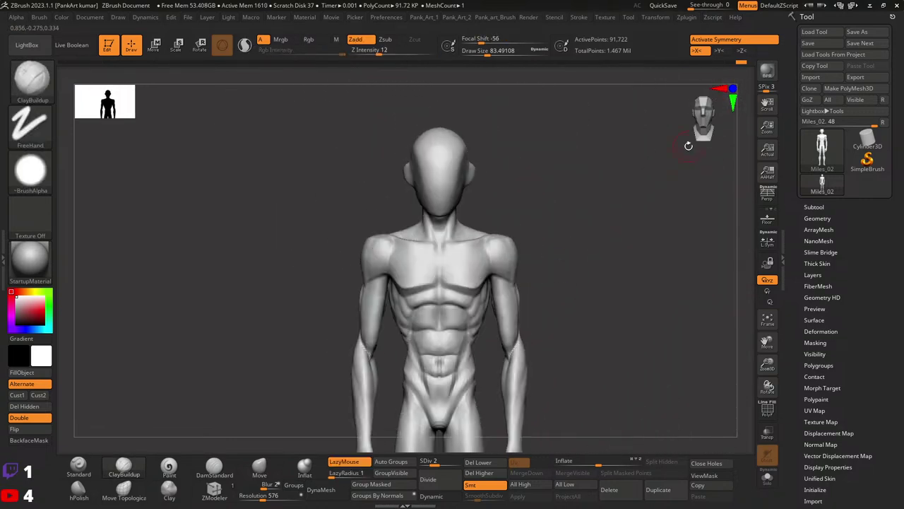
# - Save the tool over the existing Miles_02 file, confirming the replacement
pyautogui.click(862, 32)
pyautogui.click(375, 221)
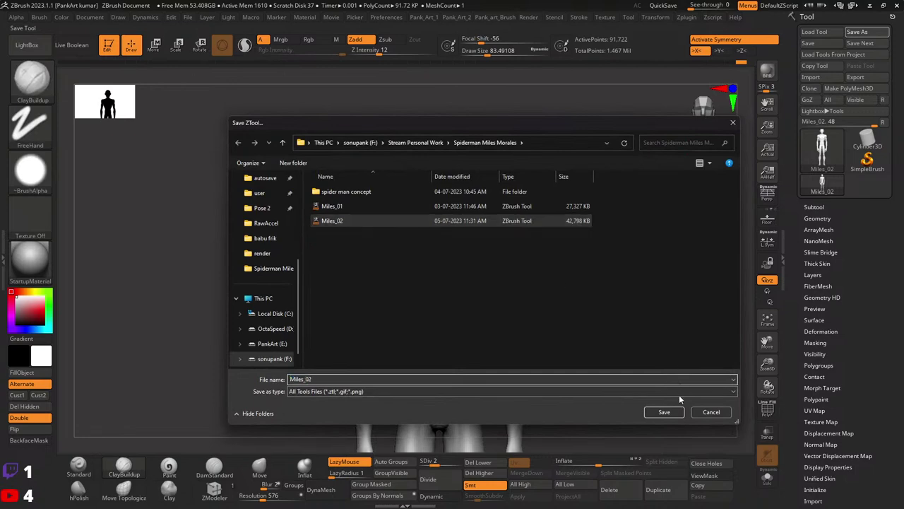
pyautogui.click(664, 412)
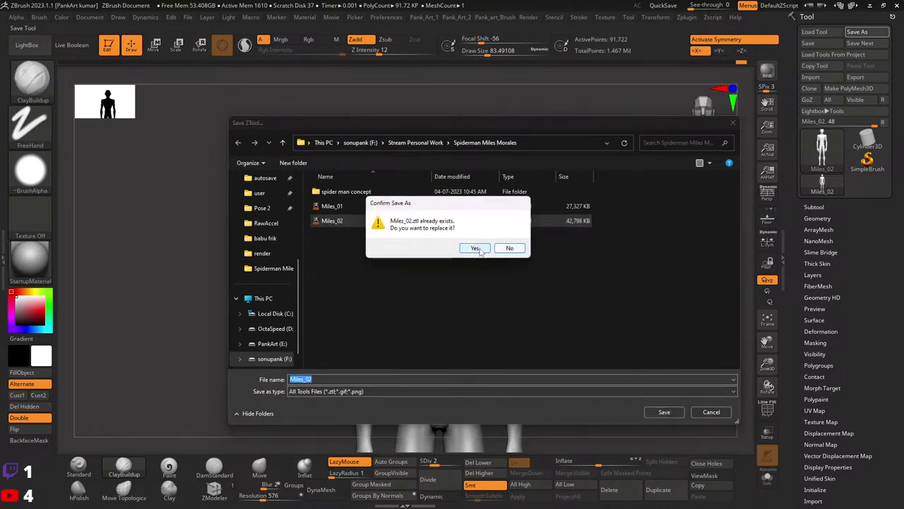
pyautogui.click(475, 248)
pyautogui.moveTo(525, 262)
pyautogui.mouseDown(button='right')
pyautogui.moveTo(576, 166)
pyautogui.moveTo(440, 430)
pyautogui.mouseUp(button='right')
# - Drop the figure to subdivision level 1 and smooth away the ear bump on the head
pyautogui.hotkey('shift', 'd')
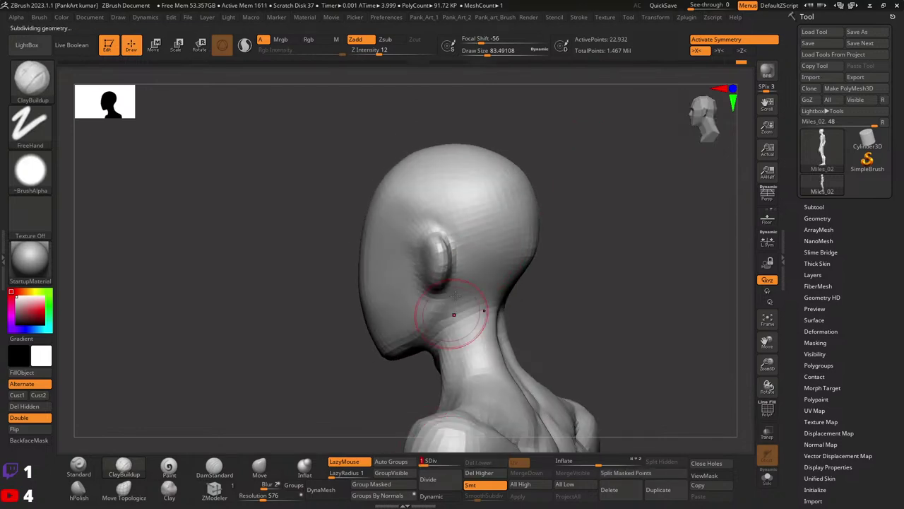
pyautogui.moveTo(454, 314); pyautogui.dragTo(434, 252, button='right')
pyautogui.press('space')
pyautogui.press('shift')
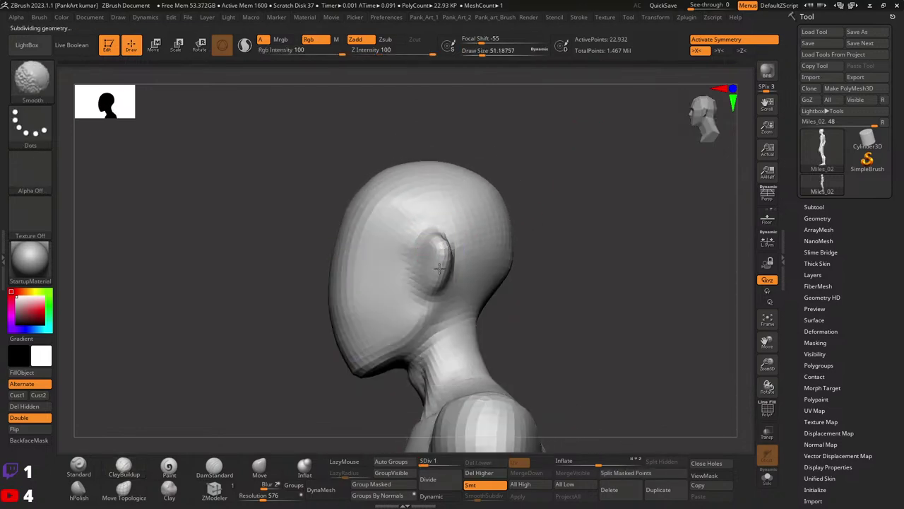
pyautogui.moveTo(439, 267)
pyautogui.keyDown('shift'); pyautogui.mouseDown()
pyautogui.moveTo(438, 252)
pyautogui.moveTo(431, 256)
pyautogui.mouseUp(); pyautogui.keyUp('shift')
pyautogui.moveTo(431, 256); pyautogui.dragTo(430, 249, button='right')
pyautogui.keyDown('shift'); pyautogui.moveTo(430, 248); pyautogui.dragTo(430, 248); pyautogui.keyUp('shift')
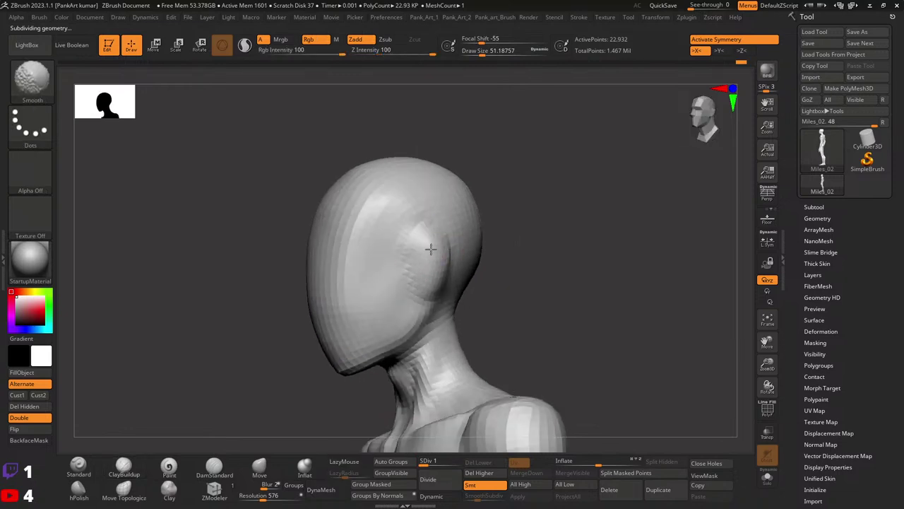
# - Switch to the Move brush and refine the head shape from front, side and three-quarter views
pyautogui.moveTo(427, 271)
pyautogui.mouseDown(button='right')
pyautogui.moveTo(444, 245)
pyautogui.moveTo(436, 239)
pyautogui.moveTo(453, 351)
pyautogui.mouseUp(button='right')
pyautogui.press('space')
pyautogui.press('b')
pyautogui.press('m')
pyautogui.press('v')
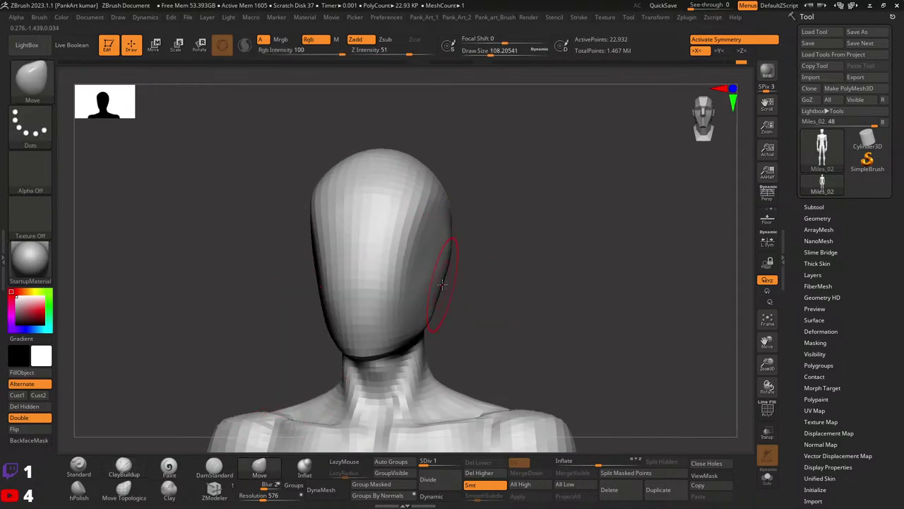
pyautogui.keyDown('shift'); pyautogui.moveTo(450, 259); pyautogui.dragTo(483, 254, button='right'); pyautogui.keyUp('shift')
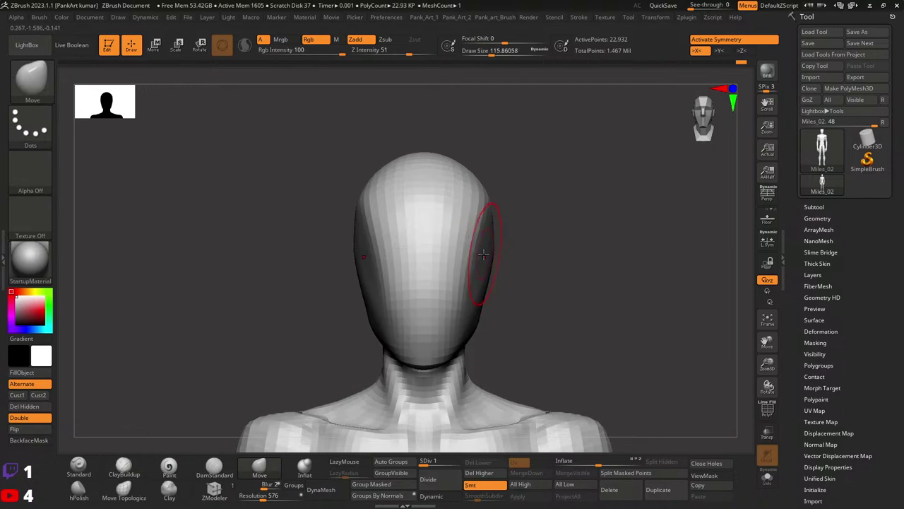
pyautogui.press('shift')
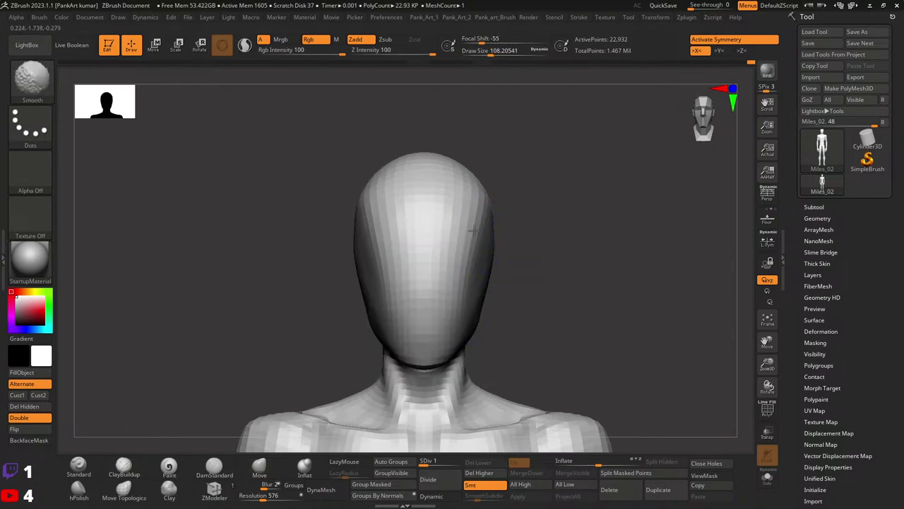
pyautogui.moveTo(525, 217)
pyautogui.keyDown('shift'); pyautogui.mouseDown()
pyautogui.moveTo(549, 191)
pyautogui.moveTo(565, 212)
pyautogui.moveTo(552, 211)
pyautogui.mouseUp(); pyautogui.keyUp('shift')
pyautogui.press('space')
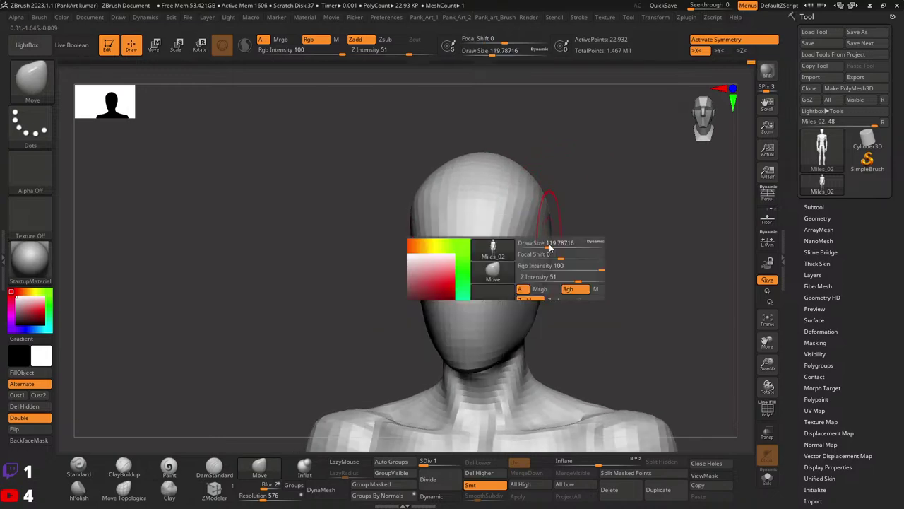
pyautogui.press('shift')
pyautogui.moveTo(549, 263)
pyautogui.mouseDown()
pyautogui.moveTo(545, 303)
pyautogui.moveTo(535, 256)
pyautogui.moveTo(557, 307)
pyautogui.moveTo(554, 260)
pyautogui.moveTo(601, 236)
pyautogui.moveTo(620, 198)
pyautogui.mouseUp()
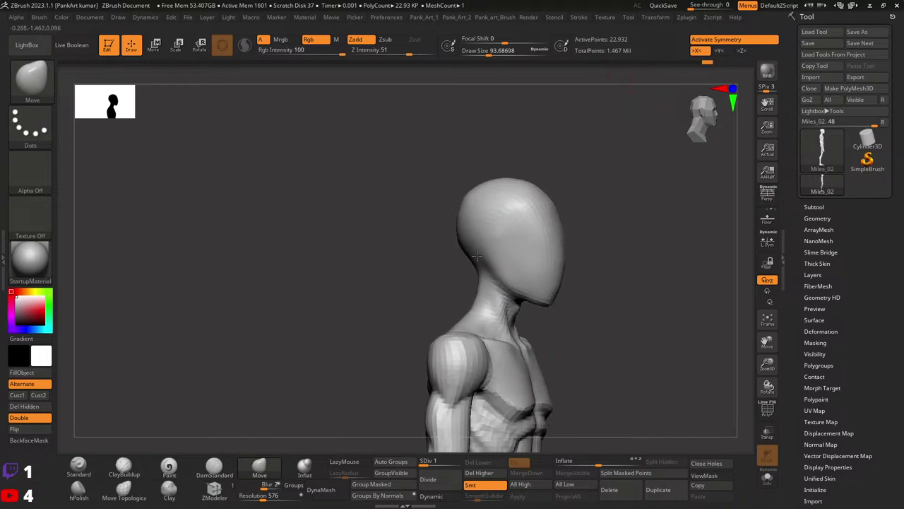
# - Sculpt under the jaw with a smaller Standard brush at slightly higher intensity
pyautogui.moveTo(526, 373)
pyautogui.mouseDown()
pyautogui.moveTo(470, 216)
pyautogui.moveTo(471, 281)
pyautogui.mouseUp()
pyautogui.scroll(2, 471, 281)
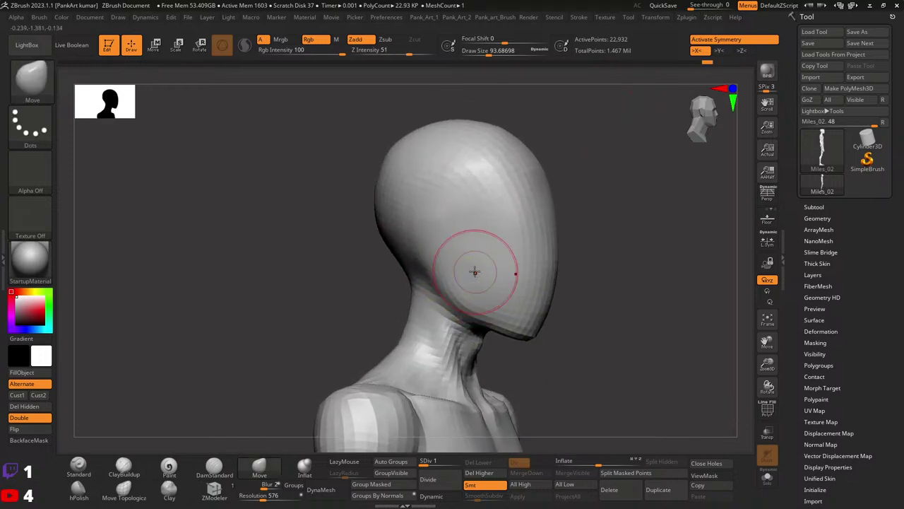
pyautogui.click(79, 464)
pyautogui.press('space')
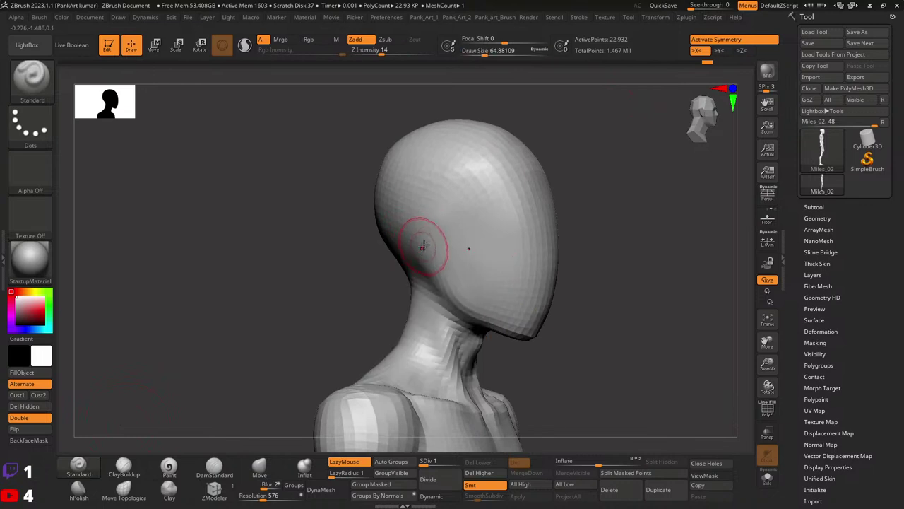
pyautogui.press('[')
pyautogui.click(382, 50)
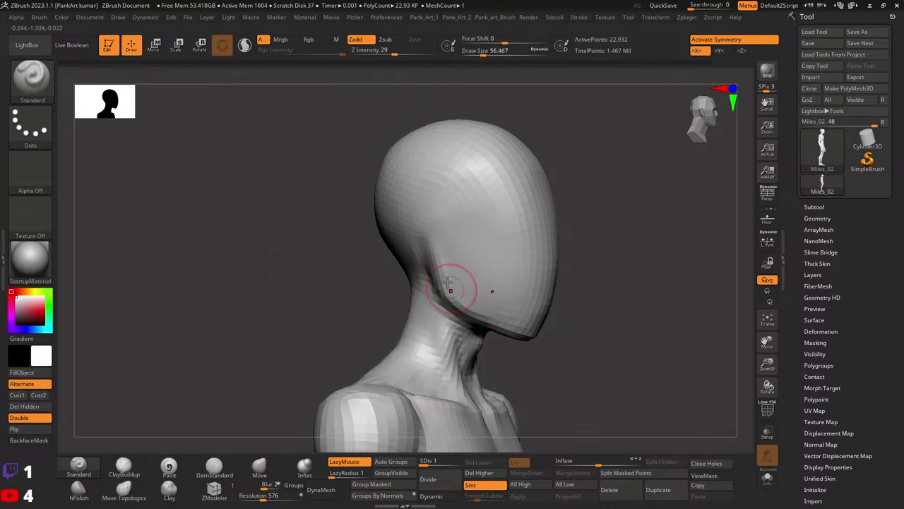
pyautogui.moveTo(498, 326); pyautogui.dragTo(515, 341)
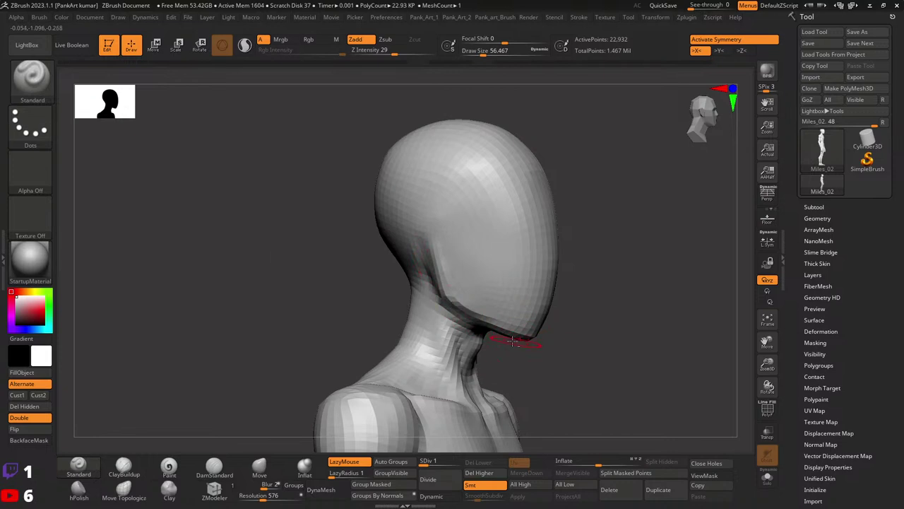
# - Switch to the Move brush and enlarge its draw size to about 149 for the back of the skull
pyautogui.moveTo(559, 239); pyautogui.dragTo(532, 243)
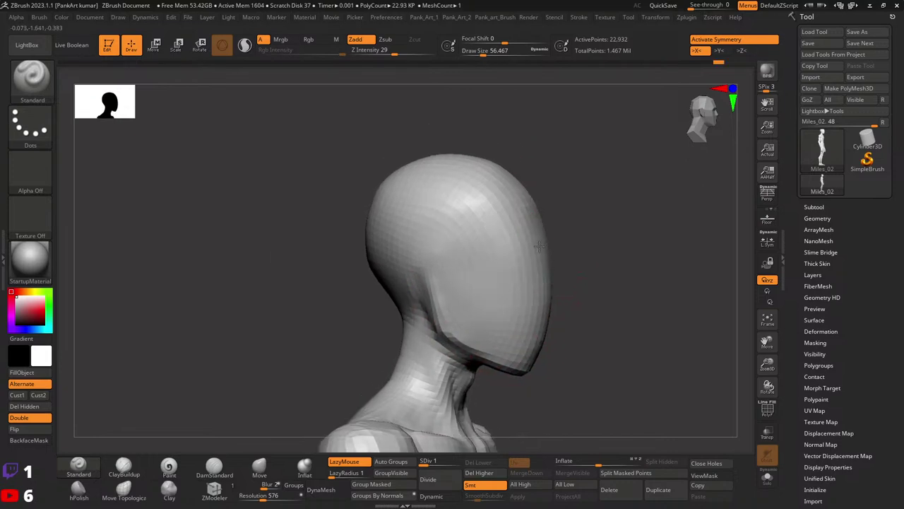
pyautogui.press('b')
pyautogui.press('m')
pyautogui.press('v')
pyautogui.press('space')
pyautogui.moveTo(485, 210); pyautogui.dragTo(525, 159)
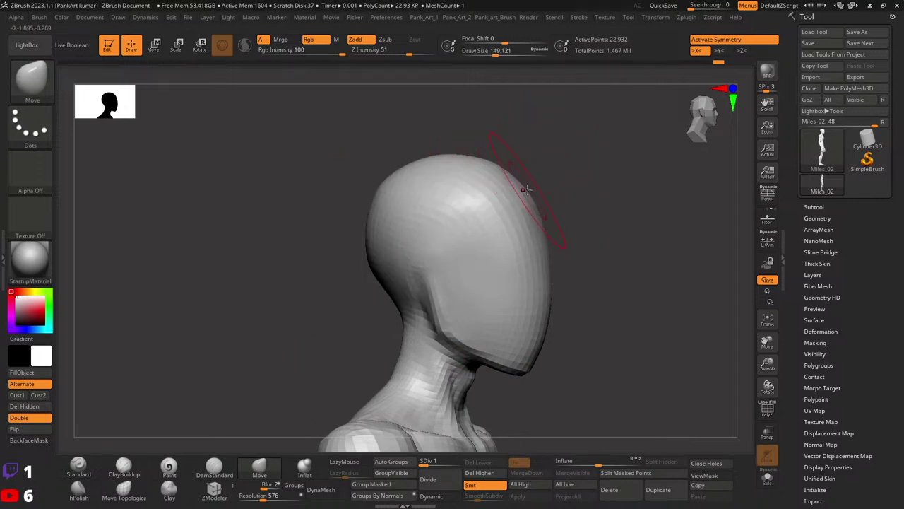
pyautogui.press('space')
pyautogui.moveTo(507, 178); pyautogui.dragTo(516, 176)
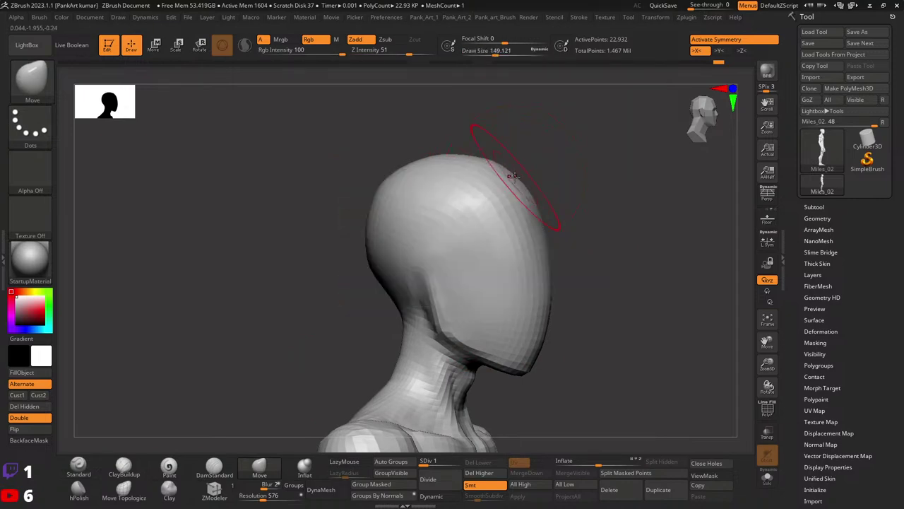
pyautogui.press('space')
pyautogui.moveTo(449, 155); pyautogui.dragTo(446, 156)
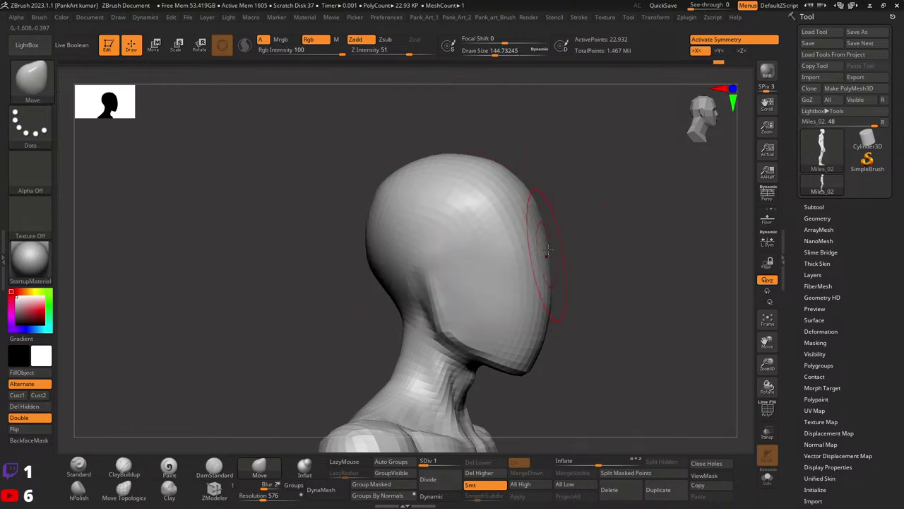
# - Reduce the Move brush to about 80, then select ClayBuildup and turn to a near-front view
pyautogui.moveTo(548, 250); pyautogui.dragTo(567, 210)
pyautogui.press('space')
pyautogui.moveTo(551, 250); pyautogui.dragTo(547, 292)
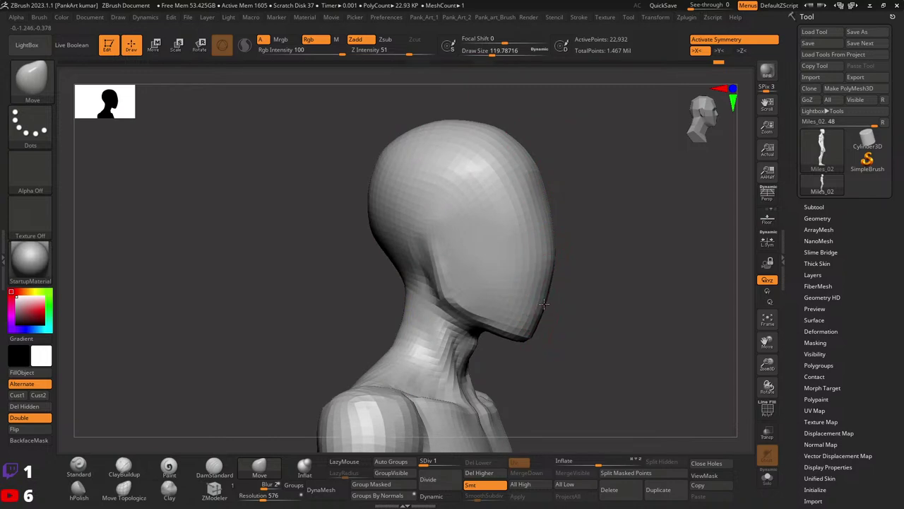
pyautogui.press('space')
pyautogui.moveTo(558, 242); pyautogui.dragTo(535, 312)
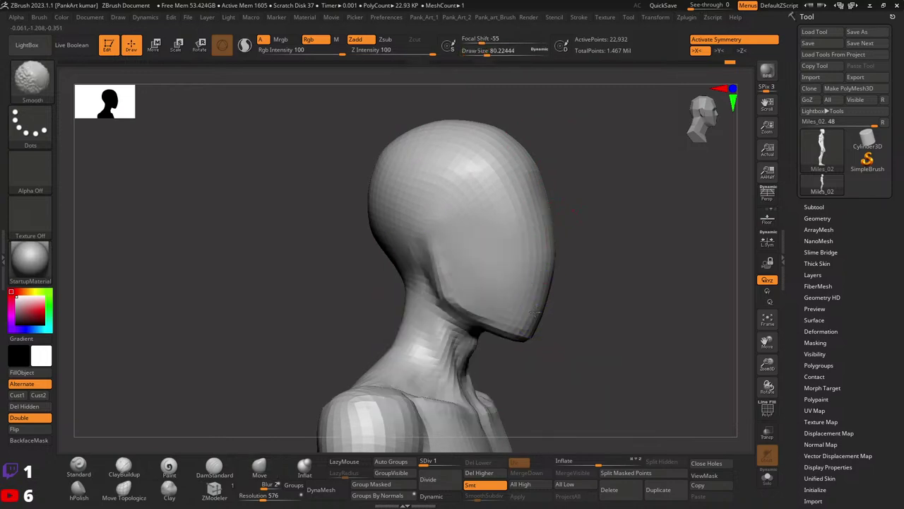
pyautogui.click(124, 466)
pyautogui.moveTo(626, 226); pyautogui.dragTo(541, 255)
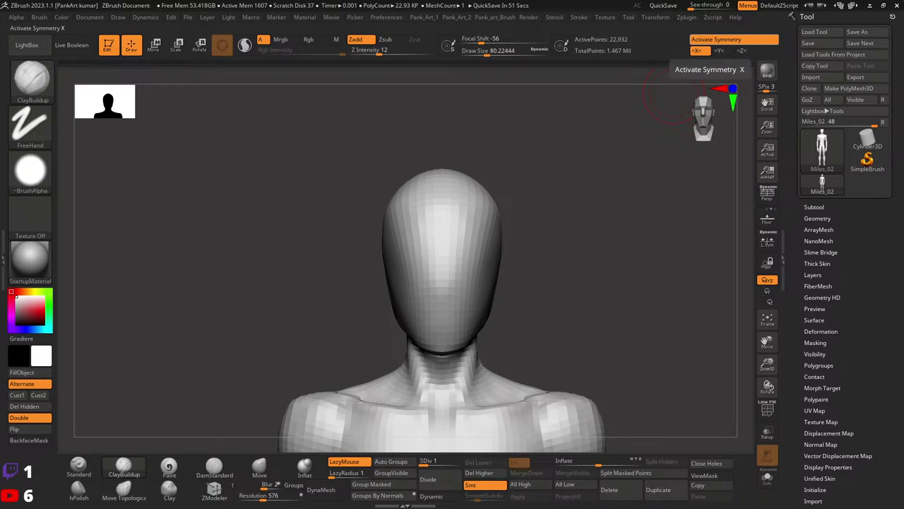
# - Enlarge the Move brush and push the head's front-left side into shape
pyautogui.moveTo(507, 246)
pyautogui.mouseDown()
pyautogui.moveTo(457, 257)
pyautogui.moveTo(495, 233)
pyautogui.moveTo(430, 207)
pyautogui.moveTo(441, 228)
pyautogui.mouseUp()
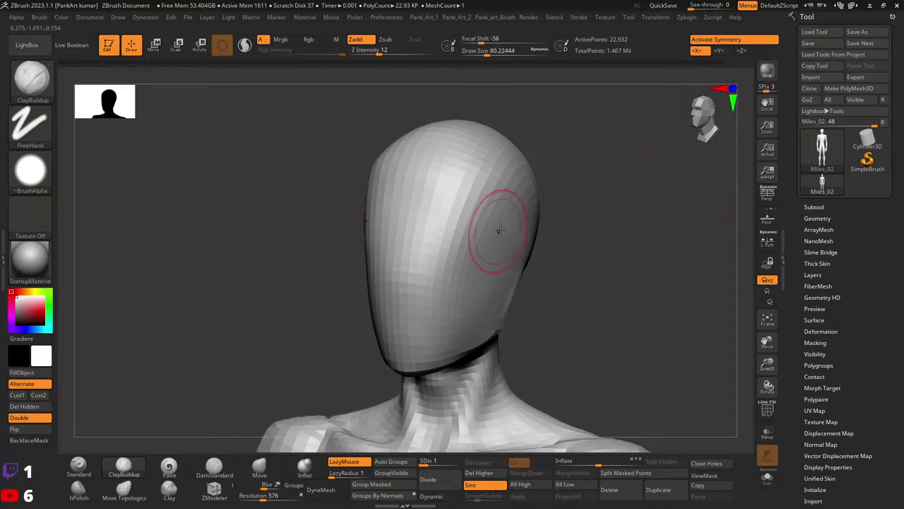
pyautogui.moveTo(558, 226)
pyautogui.mouseDown()
pyautogui.moveTo(545, 261)
pyautogui.moveTo(496, 251)
pyautogui.mouseUp()
pyautogui.press('space')
pyautogui.press('space')
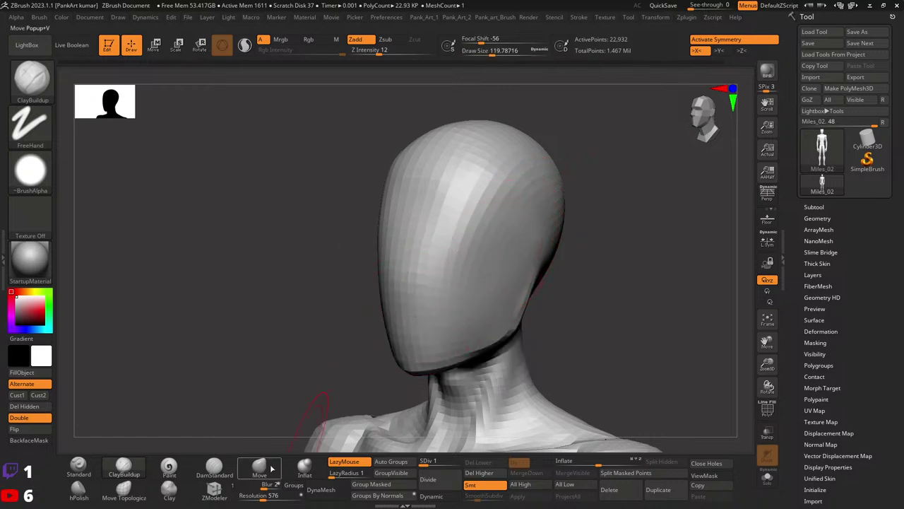
pyautogui.click(259, 466)
pyautogui.press('space')
pyautogui.moveTo(497, 255)
pyautogui.mouseDown()
pyautogui.moveTo(506, 248)
pyautogui.moveTo(485, 283)
pyautogui.mouseUp()
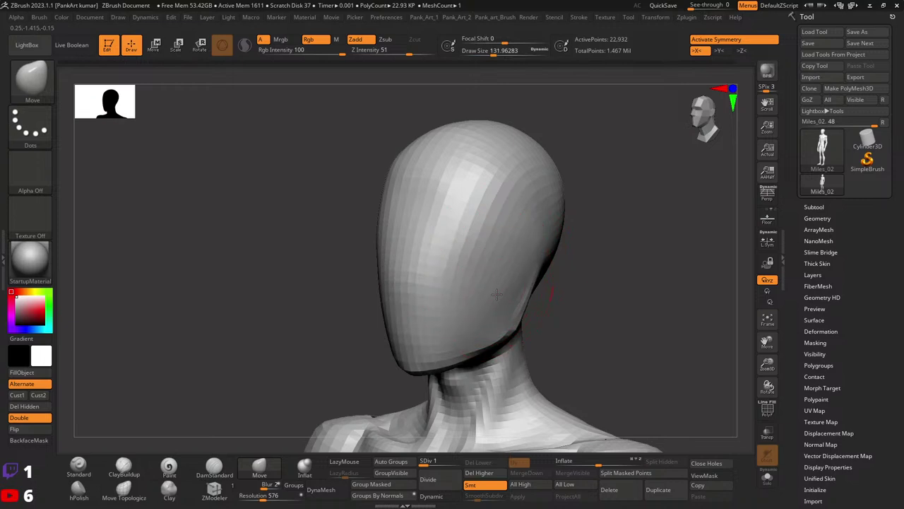
pyautogui.press('space')
pyautogui.moveTo(532, 322); pyautogui.dragTo(513, 322)
# - Set the Move brush to size 112, smooth the side of the face and reshape the forehead
pyautogui.press('space')
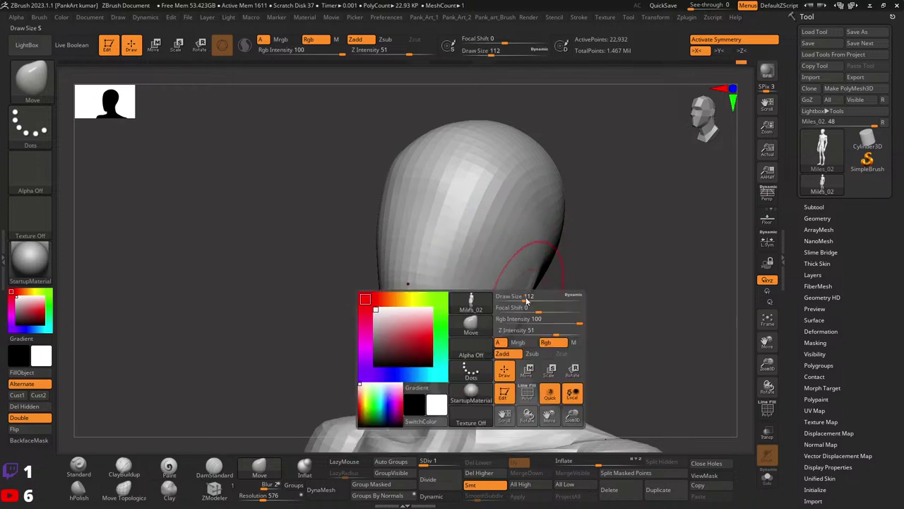
pyautogui.press('space')
pyautogui.moveTo(531, 280)
pyautogui.mouseDown()
pyautogui.moveTo(557, 190)
pyautogui.moveTo(565, 193)
pyautogui.mouseUp()
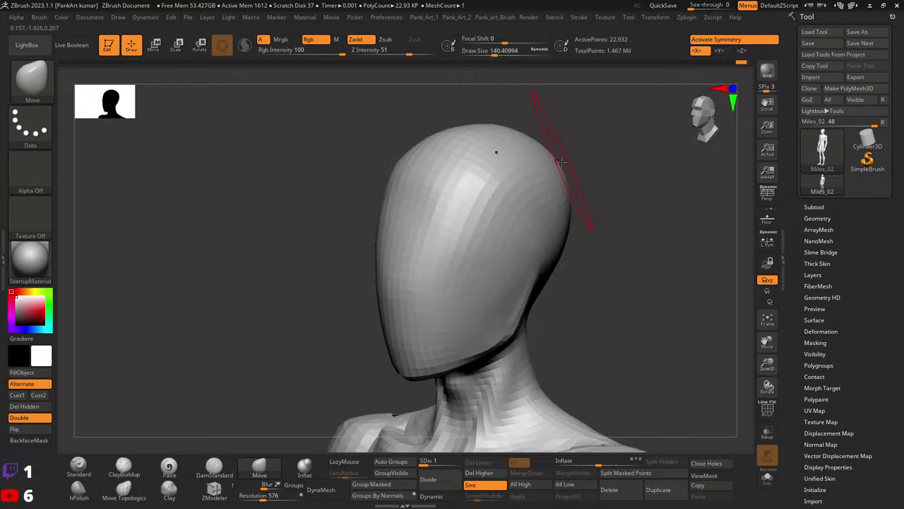
pyautogui.press('[')
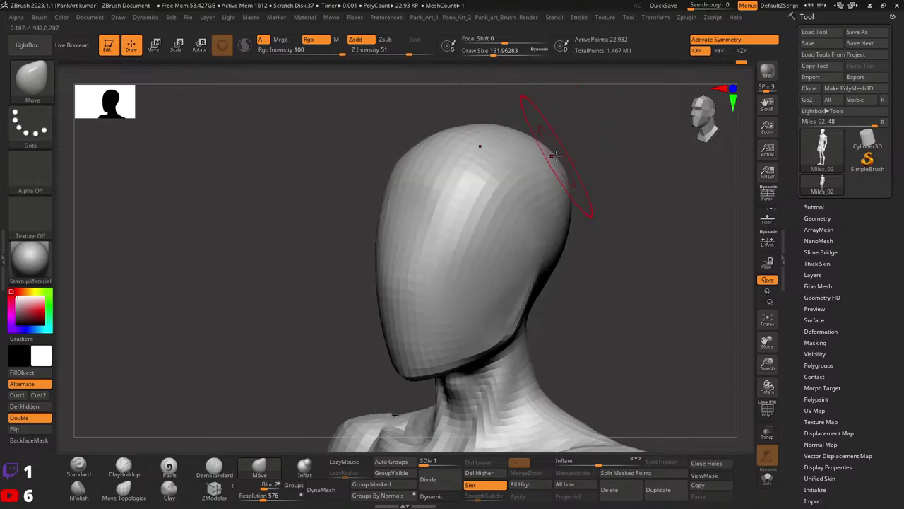
pyautogui.press('space')
pyautogui.press('[')
pyautogui.press('[')
pyautogui.press('[')
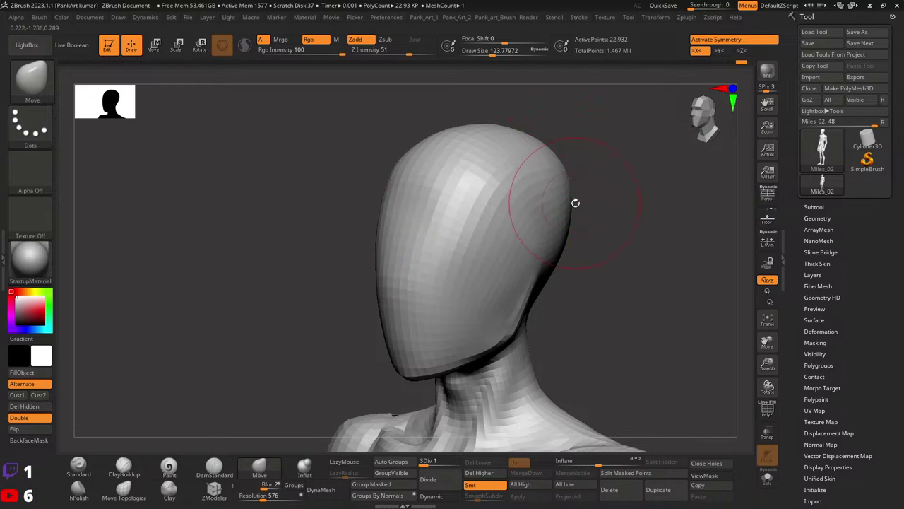
pyautogui.press('space')
pyautogui.press('space')
pyautogui.moveTo(570, 209); pyautogui.dragTo(562, 265)
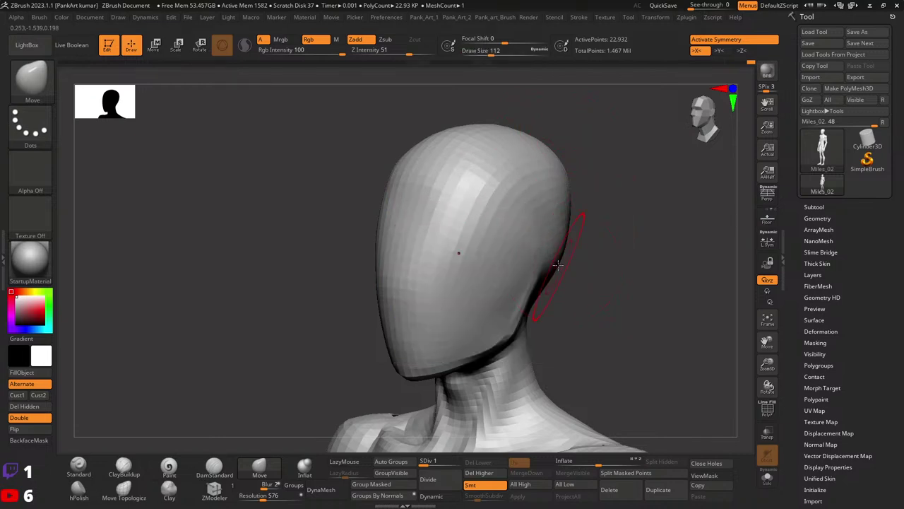
pyautogui.press('shift')
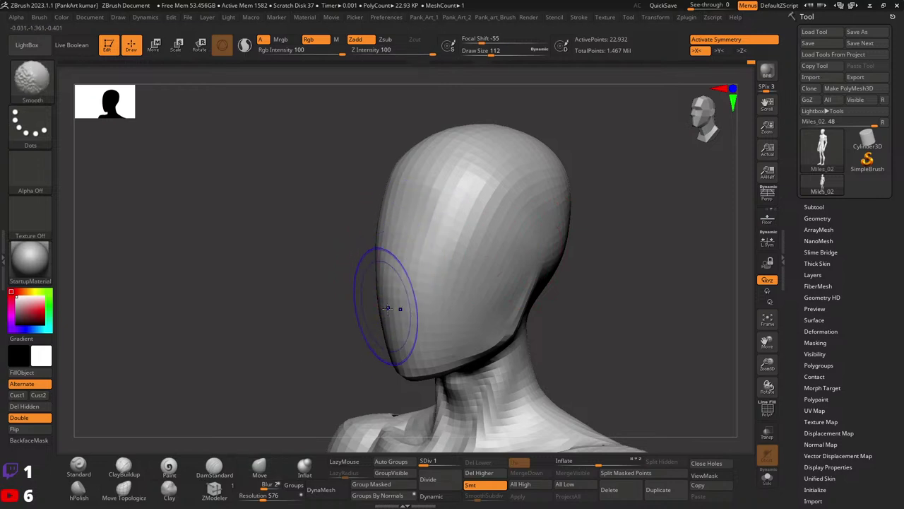
pyautogui.keyDown('shift'); pyautogui.moveTo(387, 308); pyautogui.dragTo(414, 236); pyautogui.keyUp('shift')
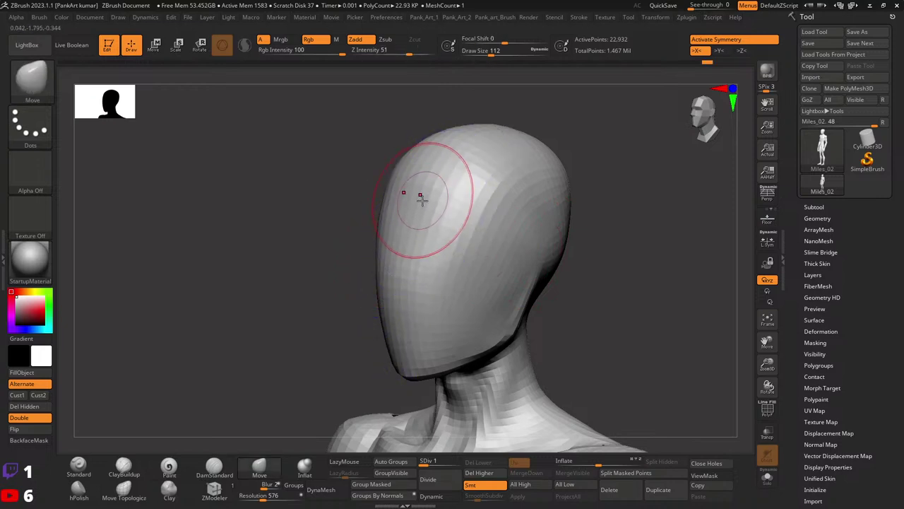
pyautogui.moveTo(421, 198); pyautogui.dragTo(400, 242)
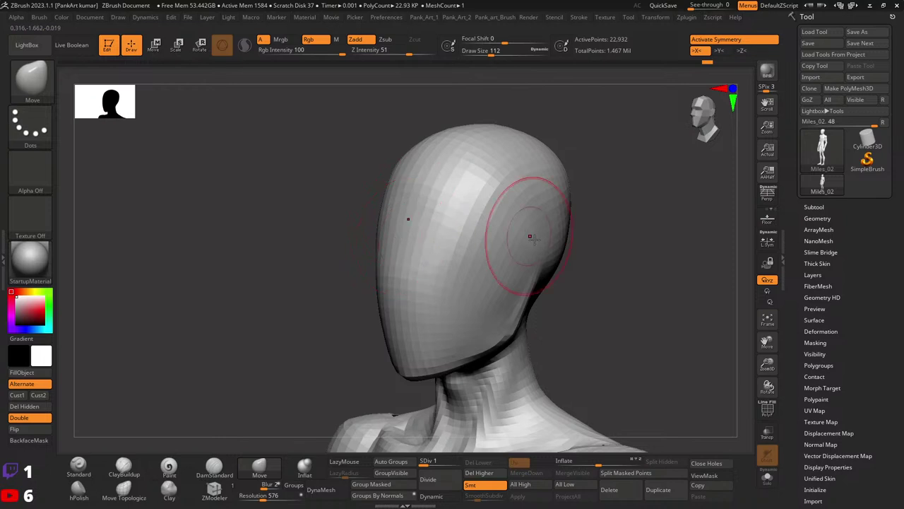
# - Switch to ClayBuildup and smooth the cheek and jaw area
pyautogui.keyDown('alt'); pyautogui.moveTo(531, 238); pyautogui.dragTo(535, 195, button='right'); pyautogui.keyUp('alt')
pyautogui.press('b')
pyautogui.press('c')
pyautogui.press('b')
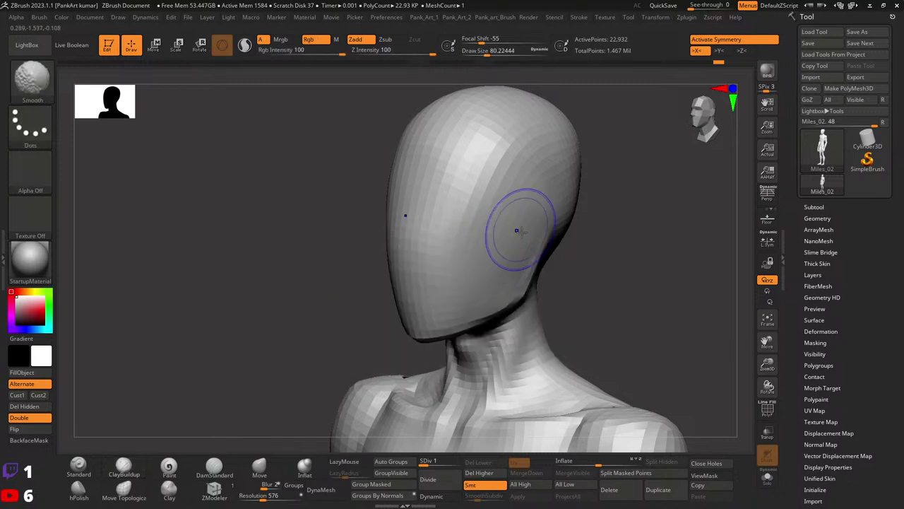
pyautogui.keyDown('shift'); pyautogui.moveTo(492, 262); pyautogui.dragTo(470, 325); pyautogui.keyUp('shift')
pyautogui.moveTo(629, 218); pyautogui.dragTo(626, 185)
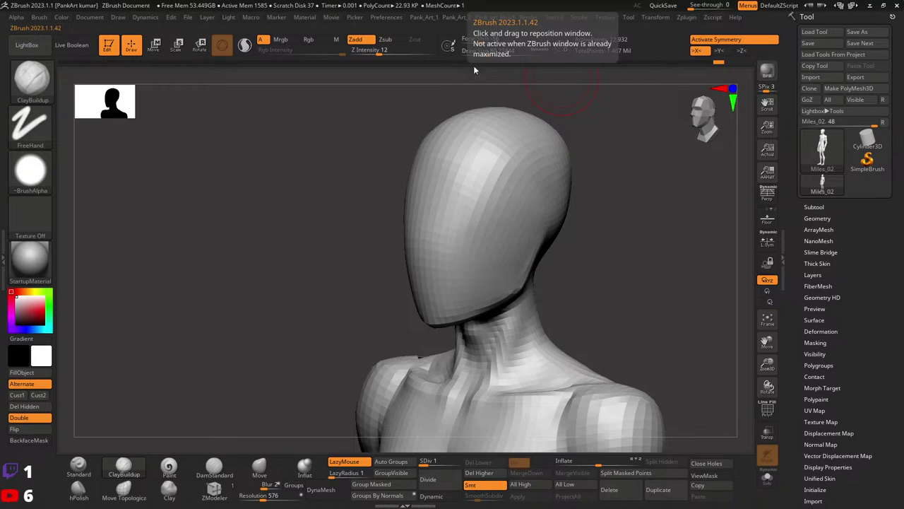
# - Rotate to the back of the head and smooth it, including the upper-right side
pyautogui.moveTo(475, 70)
pyautogui.mouseDown()
pyautogui.moveTo(411, 226)
pyautogui.moveTo(495, 230)
pyautogui.mouseUp()
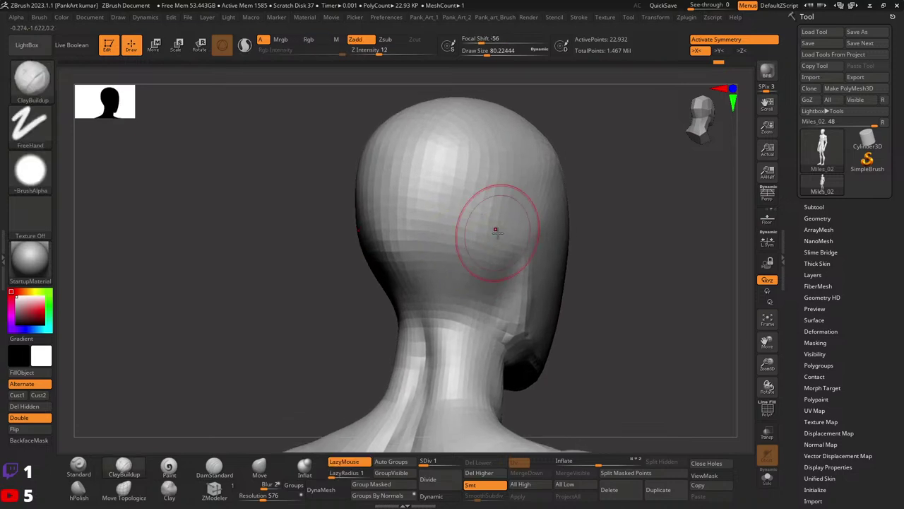
pyautogui.click(259, 470)
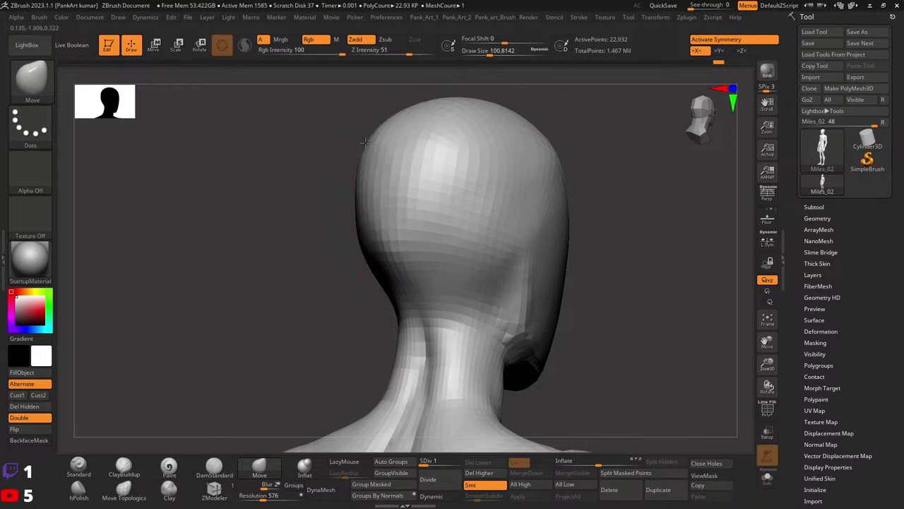
pyautogui.moveTo(535, 96); pyautogui.dragTo(485, 135, button='right')
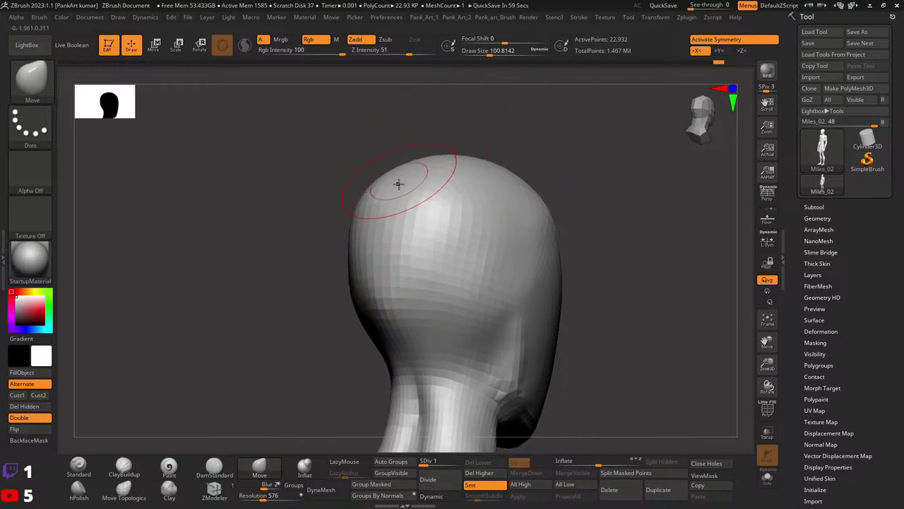
pyautogui.moveTo(343, 186); pyautogui.dragTo(446, 166, button='right')
pyautogui.rightClick(446, 166)
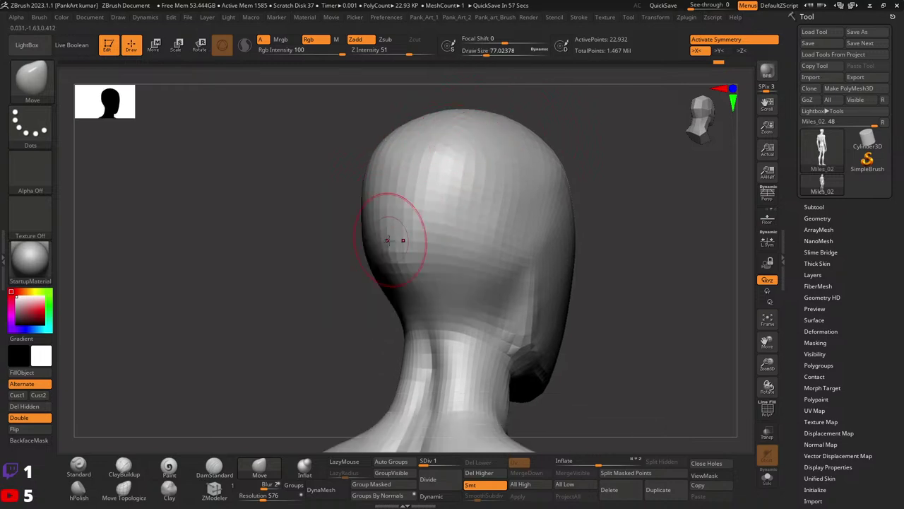
pyautogui.press('shift')
pyautogui.moveTo(380, 251)
pyautogui.keyDown('shift'); pyautogui.mouseDown()
pyautogui.moveTo(399, 281)
pyautogui.moveTo(424, 262)
pyautogui.mouseUp(); pyautogui.keyUp('shift')
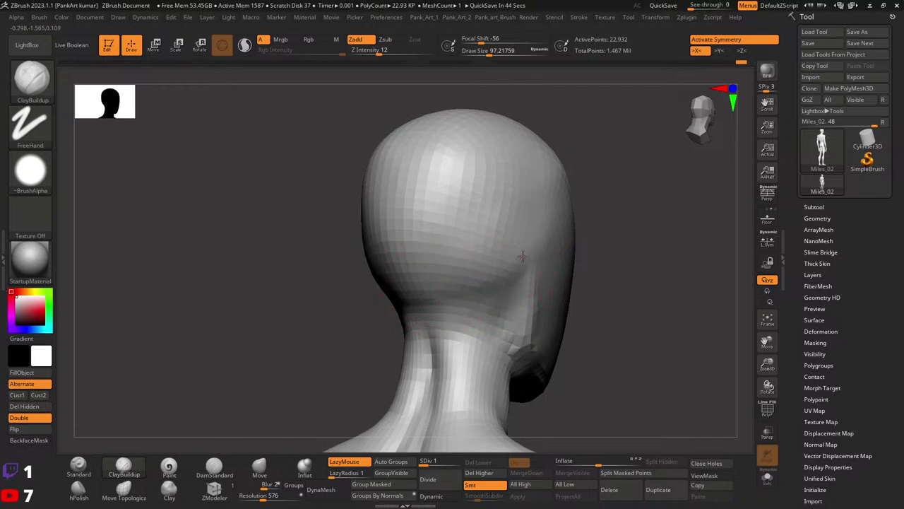
pyautogui.moveTo(522, 256); pyautogui.dragTo(559, 312)
pyautogui.keyDown('alt'); pyautogui.moveTo(558, 312); pyautogui.dragTo(543, 283, button='right'); pyautogui.keyUp('alt')
# - Subdivide to level 2 (91,722 points), then pick ClayBuildup and then the Standard brush
pyautogui.press('space')
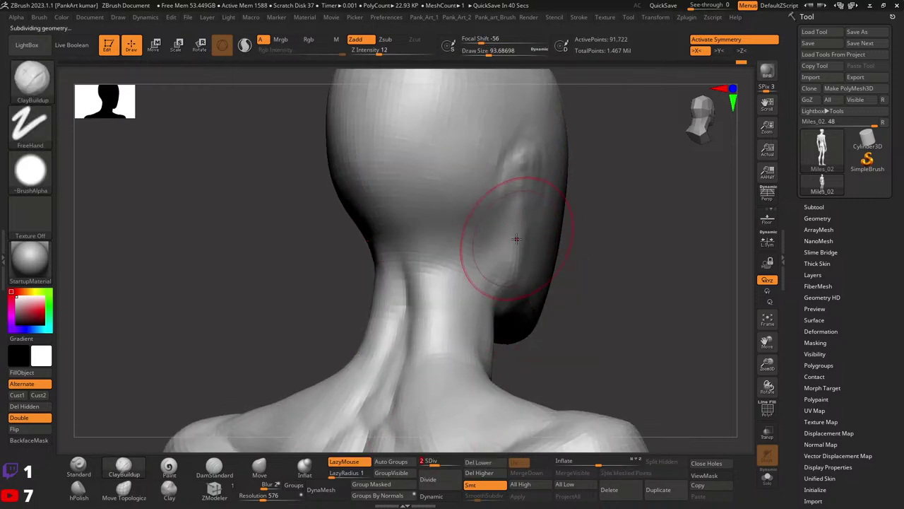
pyautogui.hotkey('ctrl', 'd')
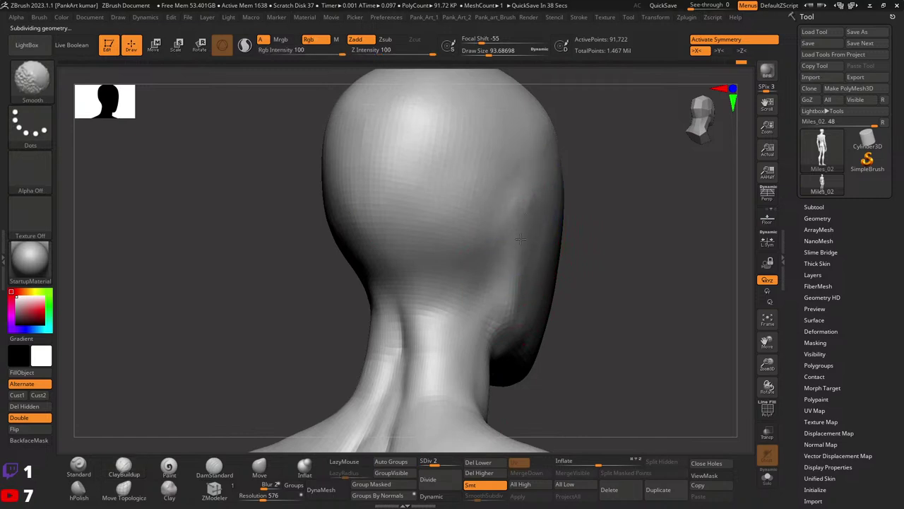
pyautogui.press('b')
pyautogui.press('c')
pyautogui.press('b')
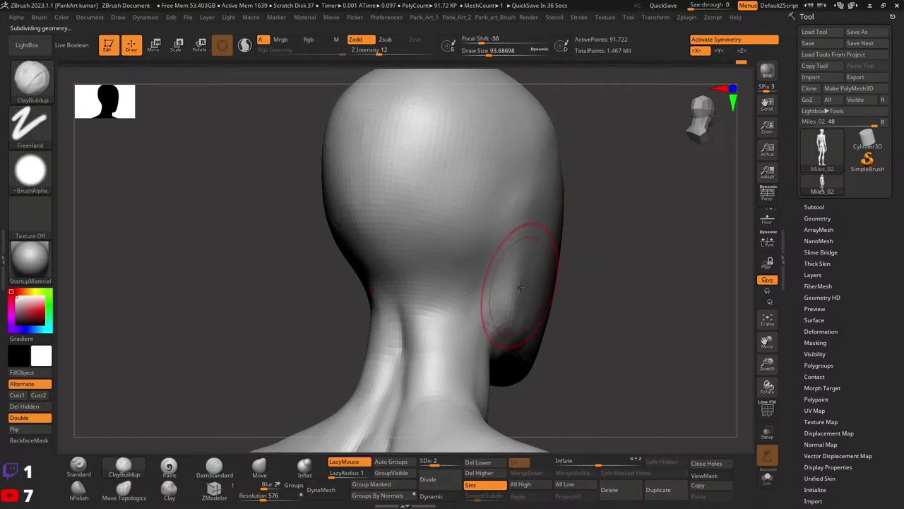
pyautogui.moveTo(540, 286); pyautogui.dragTo(477, 274, button='right')
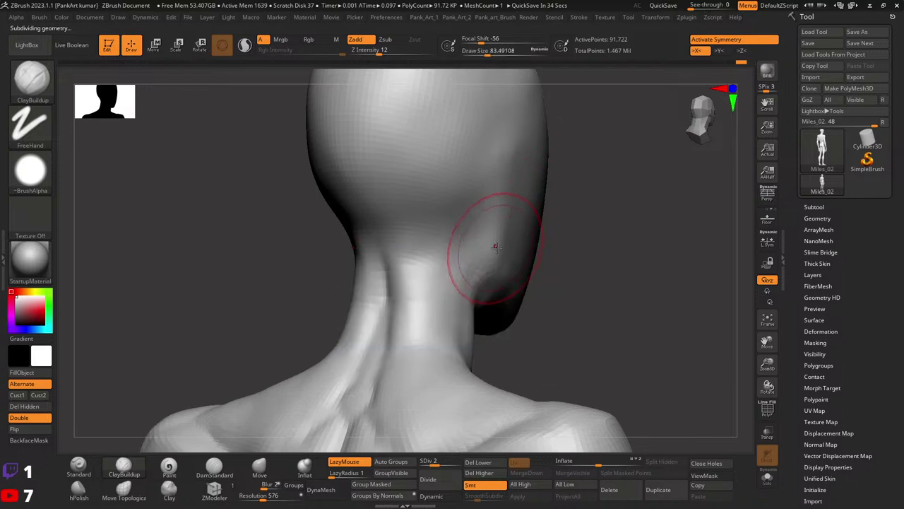
pyautogui.press('b')
pyautogui.press('s')
pyautogui.press('t')
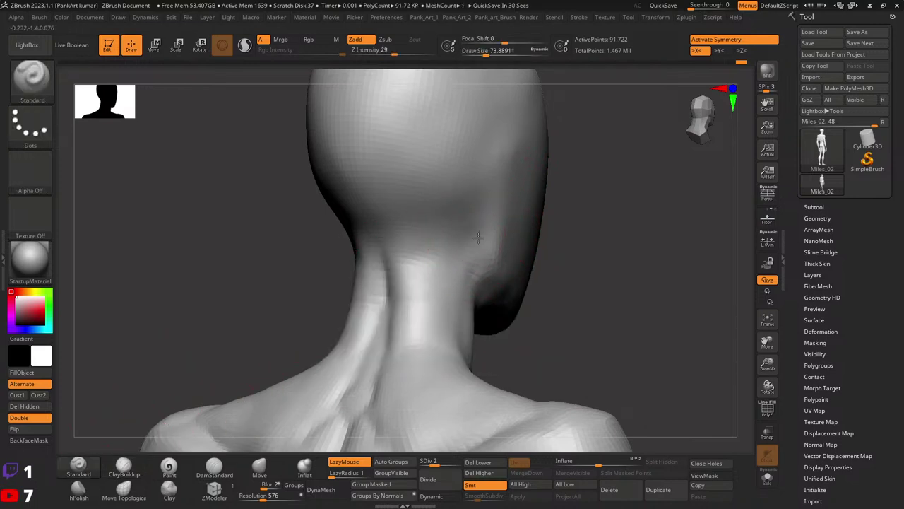
# - Build up the neck behind the jaw with Standard strokes and smooth out the new bumps
pyautogui.moveTo(477, 288); pyautogui.dragTo(487, 351)
pyautogui.keyDown('shift'); pyautogui.moveTo(477, 313); pyautogui.dragTo(467, 287); pyautogui.keyUp('shift')
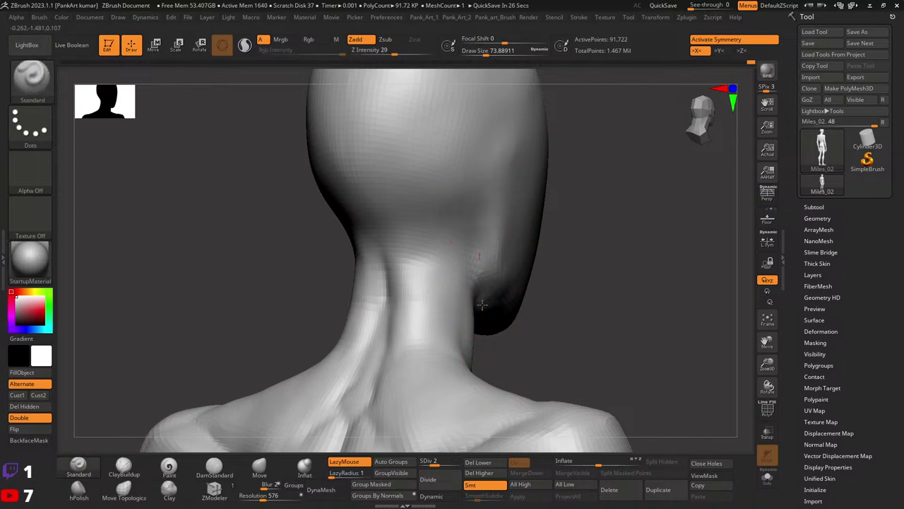
pyautogui.moveTo(508, 244); pyautogui.dragTo(472, 282, button='right')
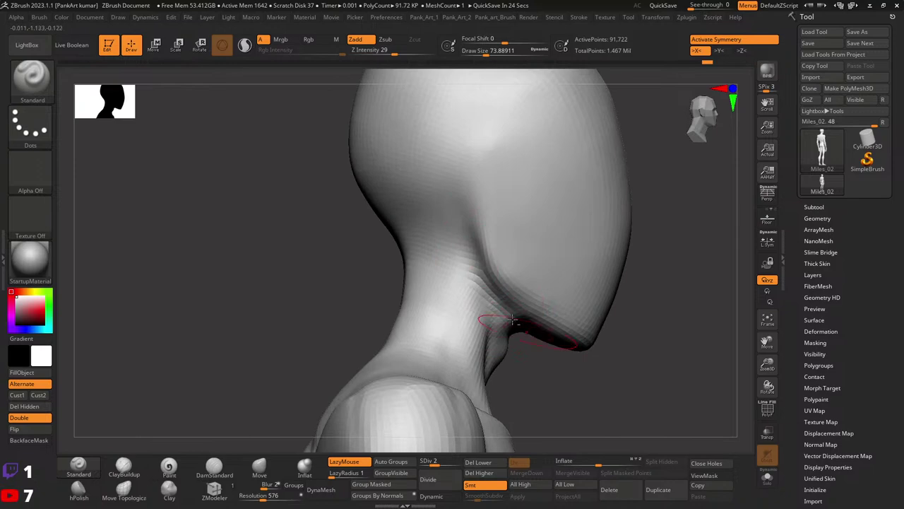
pyautogui.moveTo(562, 246); pyautogui.dragTo(590, 276, button='right')
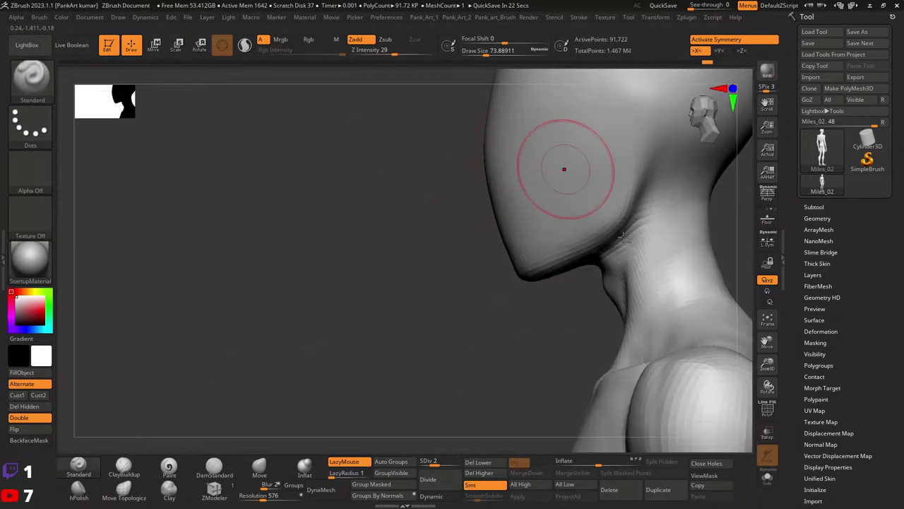
pyautogui.press('space')
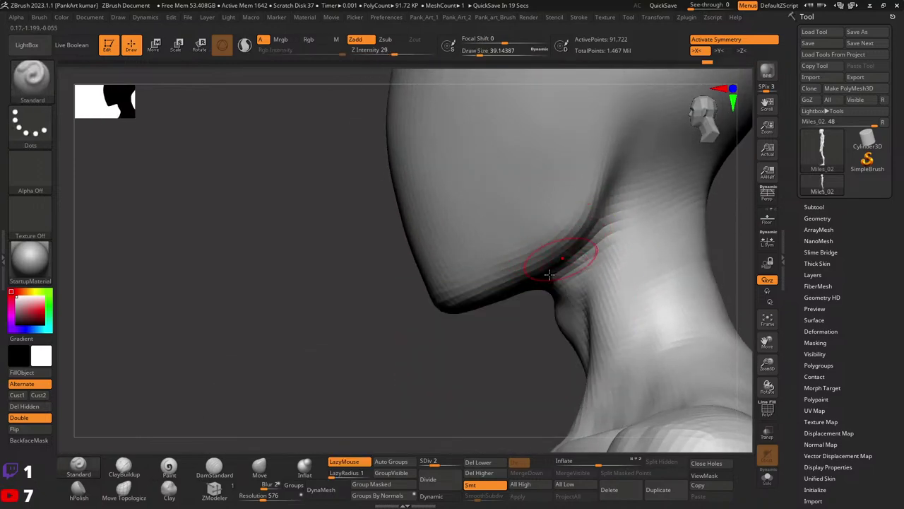
pyautogui.press('space')
pyautogui.moveTo(614, 275)
pyautogui.mouseDown(button='right')
pyautogui.moveTo(569, 285)
pyautogui.moveTo(396, 396)
pyautogui.mouseUp(button='right')
pyautogui.press('space')
pyautogui.press('space')
pyautogui.press('l')
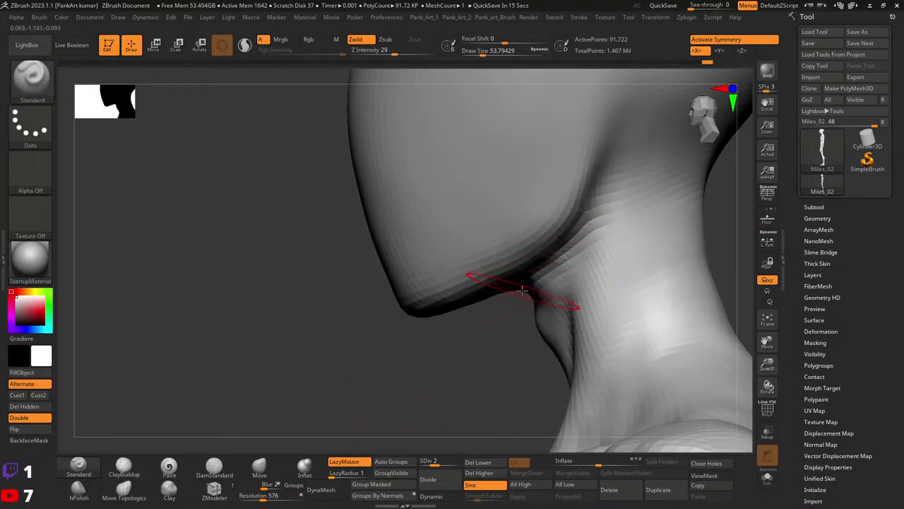
pyautogui.press(']')
# - Reshape the jaw-to-neck junction with a smaller Move brush, then return to Standard
pyautogui.click(260, 467)
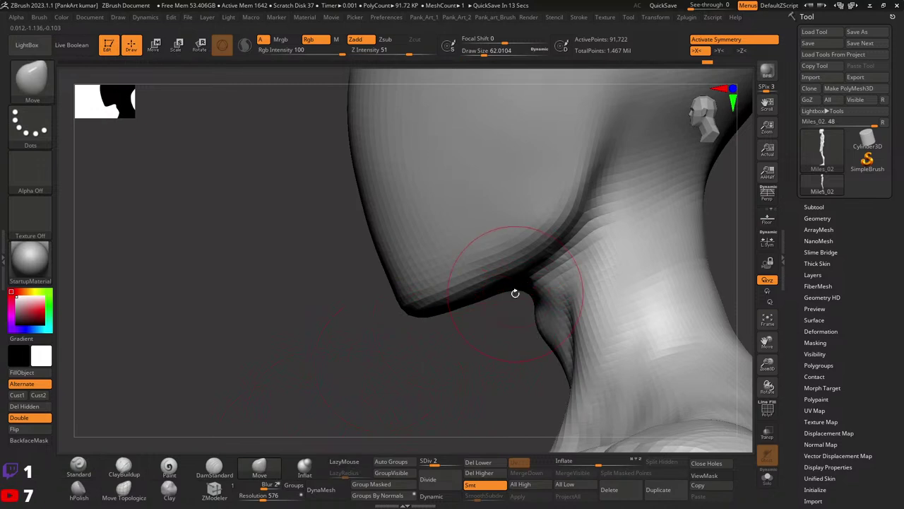
pyautogui.press('space')
pyautogui.moveTo(520, 292)
pyautogui.mouseDown()
pyautogui.moveTo(469, 285)
pyautogui.moveTo(465, 309)
pyautogui.mouseUp()
pyautogui.press('space')
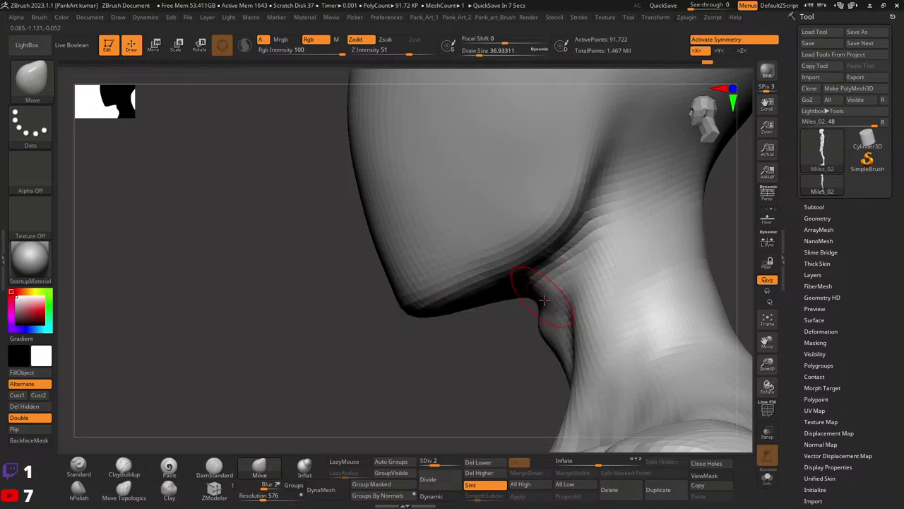
pyautogui.press('space')
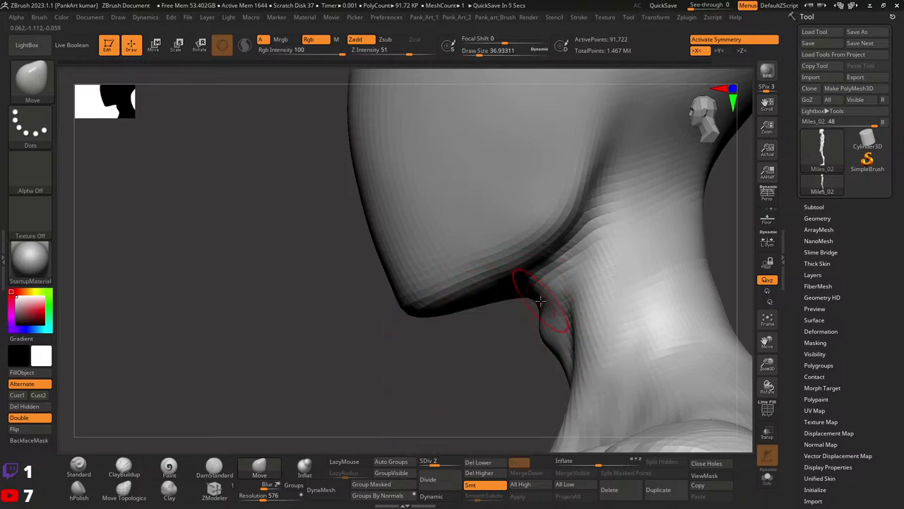
pyautogui.moveTo(549, 276)
pyautogui.mouseDown(button='right')
pyautogui.moveTo(575, 273)
pyautogui.moveTo(549, 292)
pyautogui.moveTo(549, 269)
pyautogui.moveTo(569, 231)
pyautogui.moveTo(541, 311)
pyautogui.moveTo(537, 286)
pyautogui.mouseUp(button='right')
pyautogui.click(79, 468)
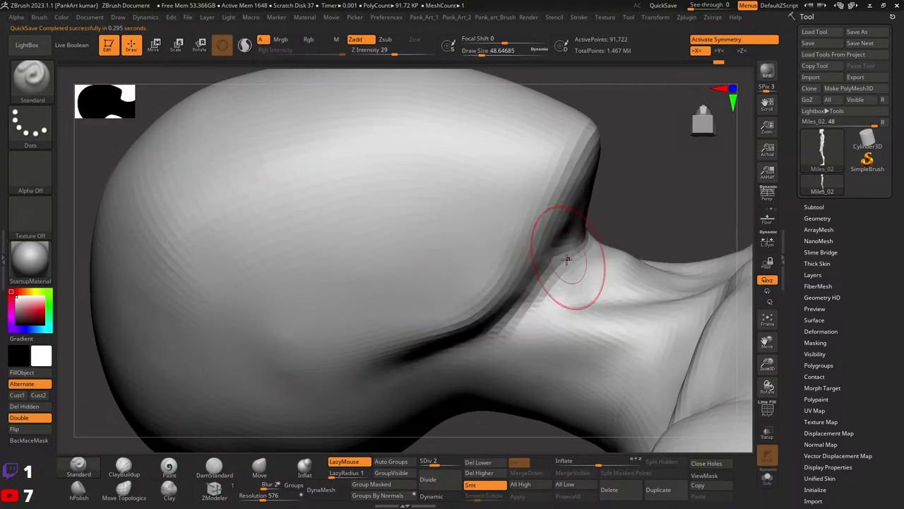
# - Orbit around the jaw and smooth it with the Move brush selected
pyautogui.moveTo(609, 241)
pyautogui.mouseDown(button='right')
pyautogui.moveTo(605, 292)
pyautogui.moveTo(575, 297)
pyautogui.mouseUp(button='right')
pyautogui.moveTo(549, 331)
pyautogui.mouseDown(button='right')
pyautogui.moveTo(541, 323)
pyautogui.moveTo(555, 294)
pyautogui.mouseUp(button='right')
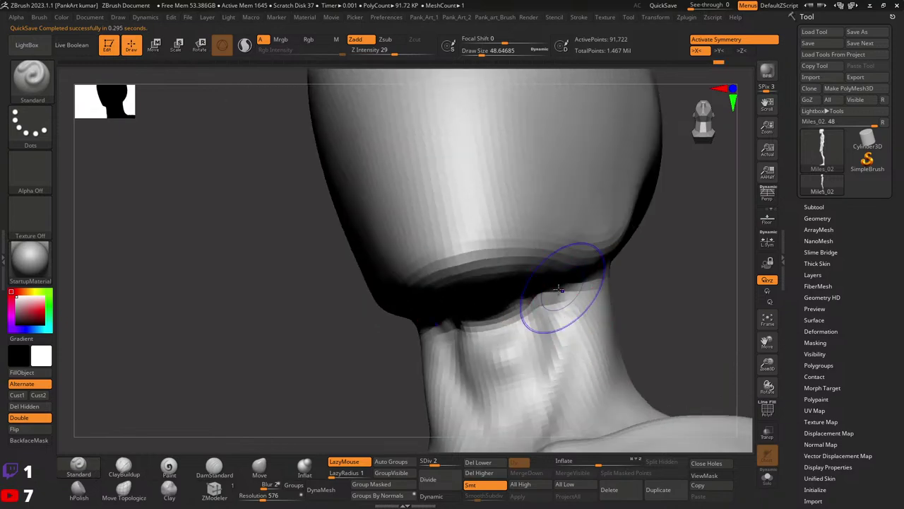
pyautogui.moveTo(541, 370)
pyautogui.mouseDown(button='right')
pyautogui.moveTo(566, 293)
pyautogui.moveTo(571, 303)
pyautogui.mouseUp(button='right')
pyautogui.click(260, 467)
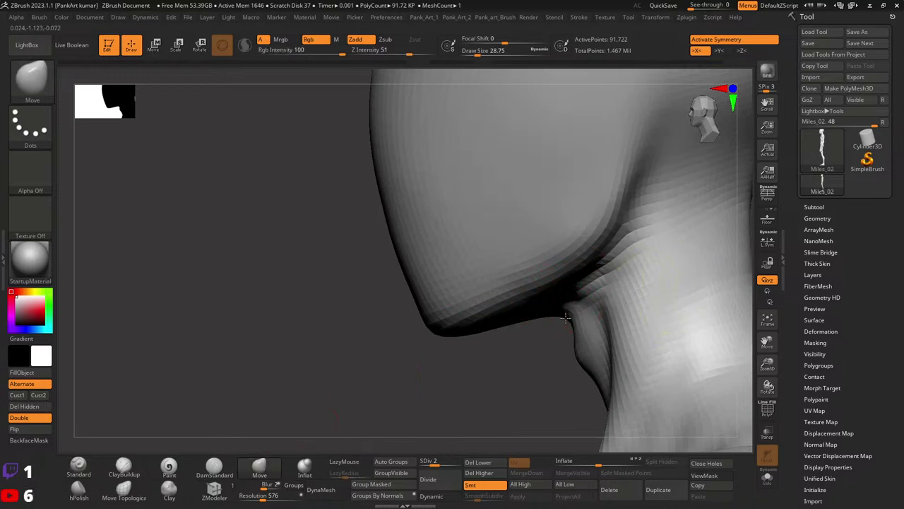
pyautogui.press('shift')
pyautogui.moveTo(573, 323); pyautogui.dragTo(609, 281, button='right')
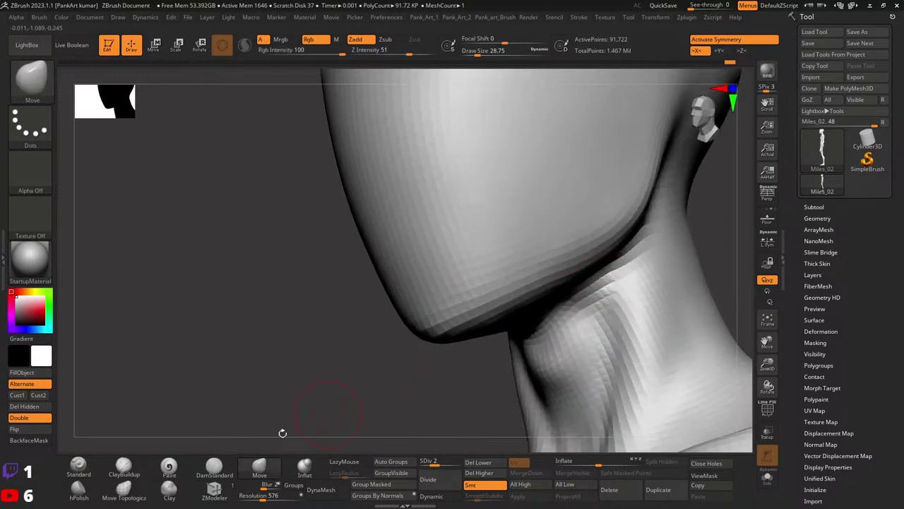
# - Sculpt Standard strokes along the side and underside of the jawline, smoothing between them
pyautogui.click(79, 466)
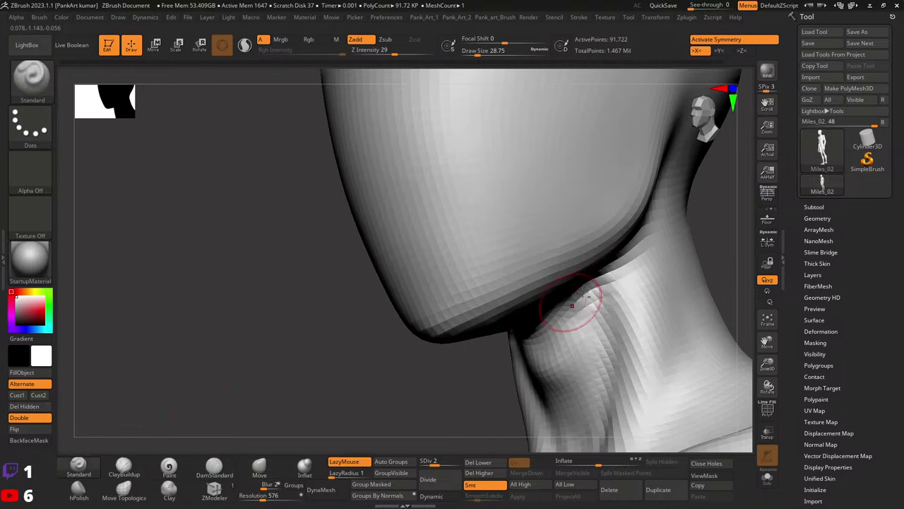
pyautogui.moveTo(572, 305); pyautogui.dragTo(606, 272, button='right')
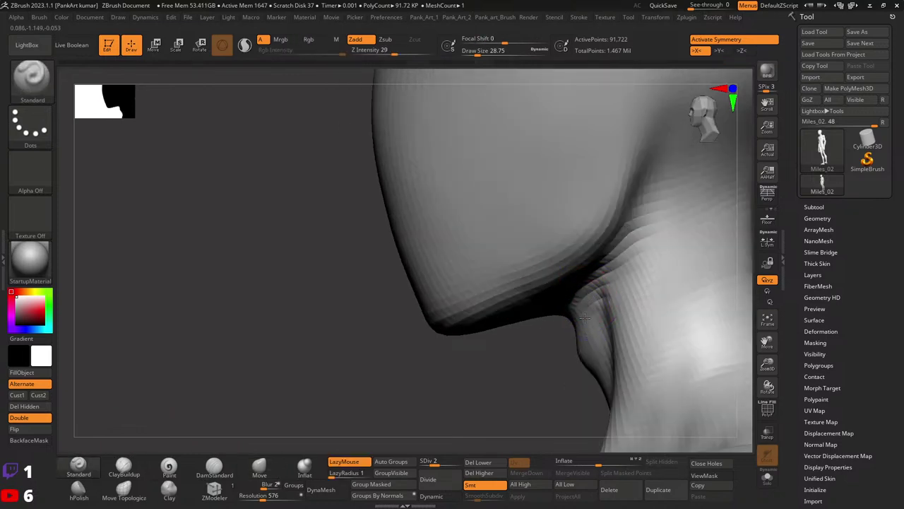
pyautogui.moveTo(584, 319); pyautogui.dragTo(585, 273, button='right')
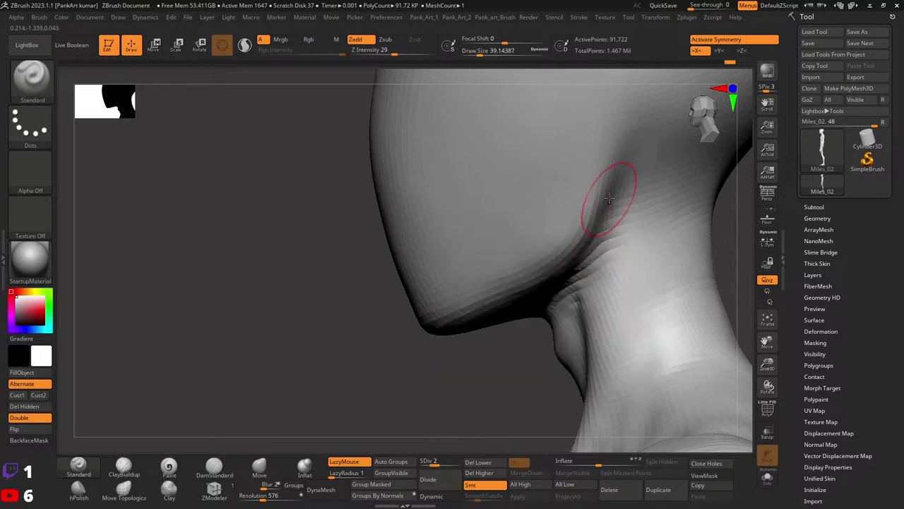
pyautogui.moveTo(609, 200); pyautogui.dragTo(617, 169)
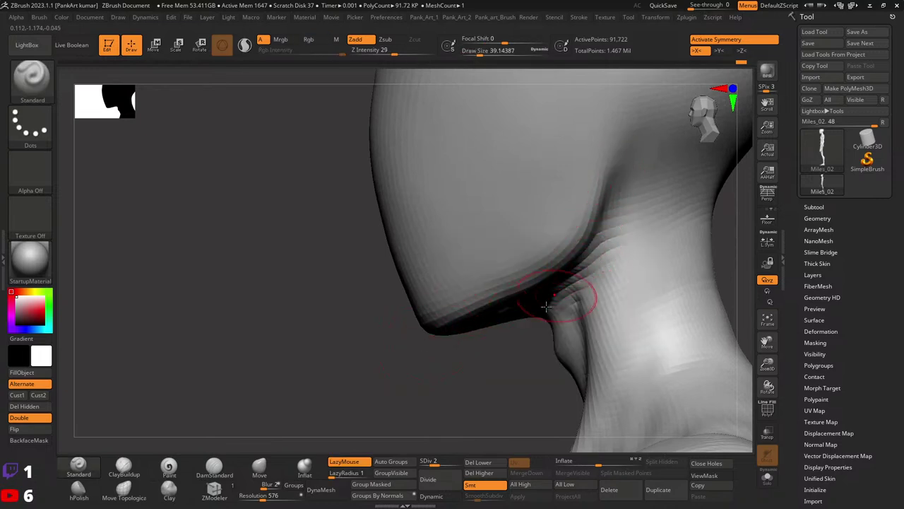
pyautogui.press('shift')
pyautogui.press('shift')
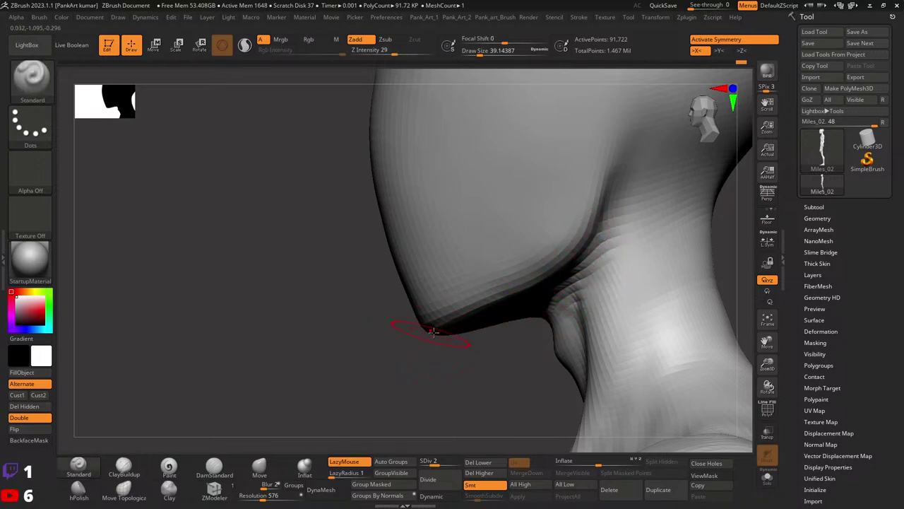
pyautogui.moveTo(579, 246); pyautogui.dragTo(508, 287)
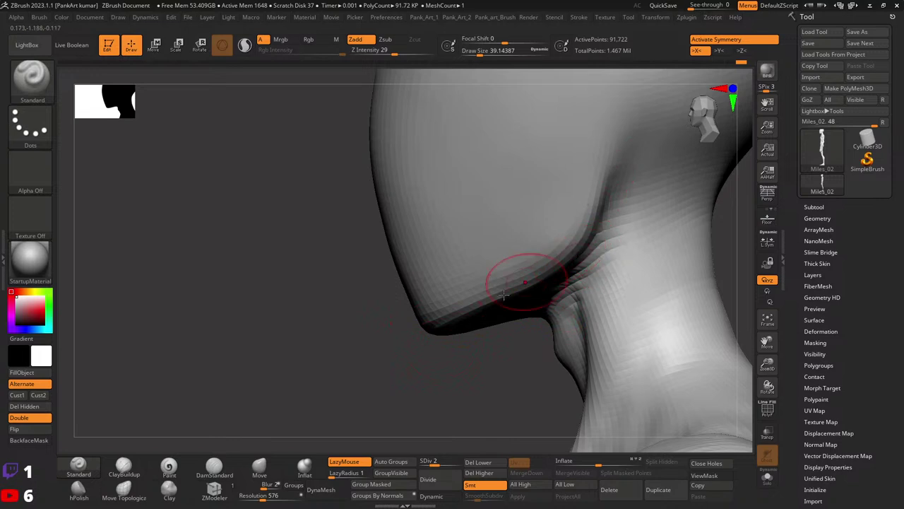
# - Resize the Move brush and smooth the surface of the skull
pyautogui.press('b')
pyautogui.press('m')
pyautogui.press('v')
pyautogui.press('space')
pyautogui.moveTo(578, 248); pyautogui.dragTo(519, 285)
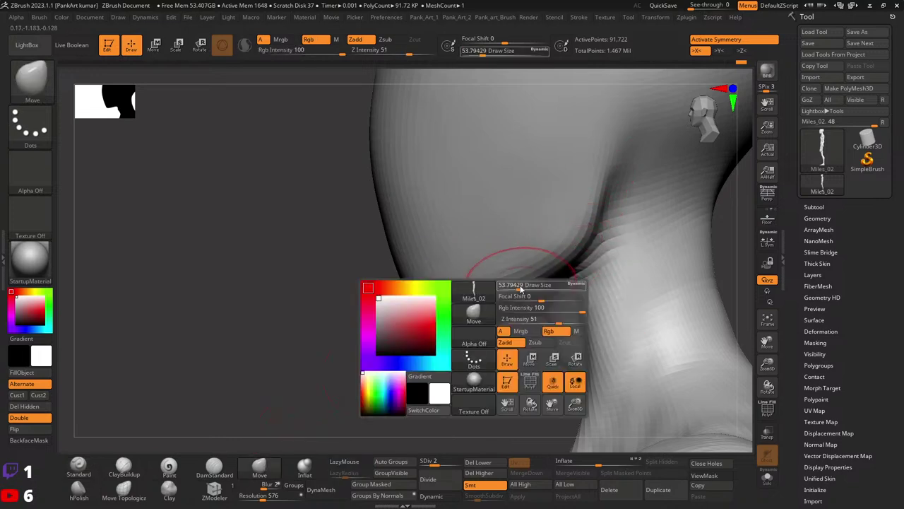
pyautogui.moveTo(641, 228); pyautogui.dragTo(642, 244, button='right')
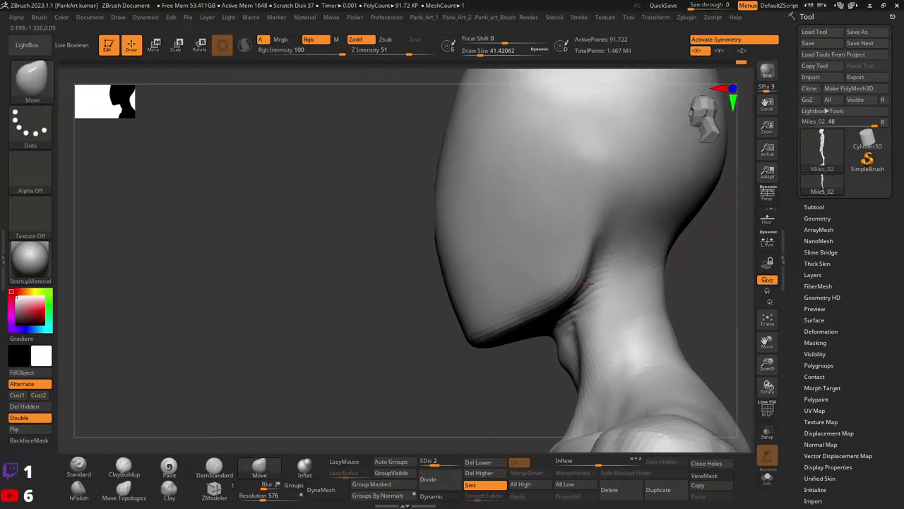
pyautogui.press('space')
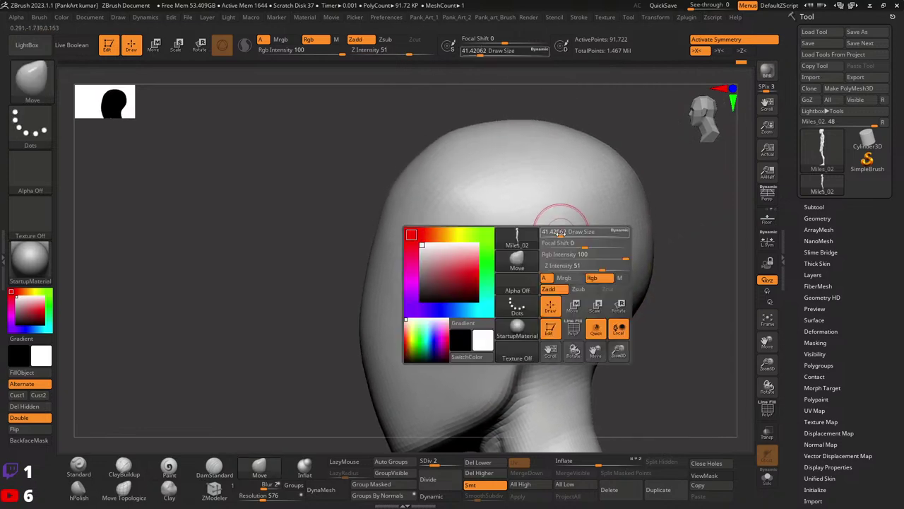
pyautogui.moveTo(622, 232); pyautogui.dragTo(565, 222)
pyautogui.moveTo(565, 222)
pyautogui.mouseDown(button='right')
pyautogui.moveTo(540, 212)
pyautogui.moveTo(545, 218)
pyautogui.mouseUp(button='right')
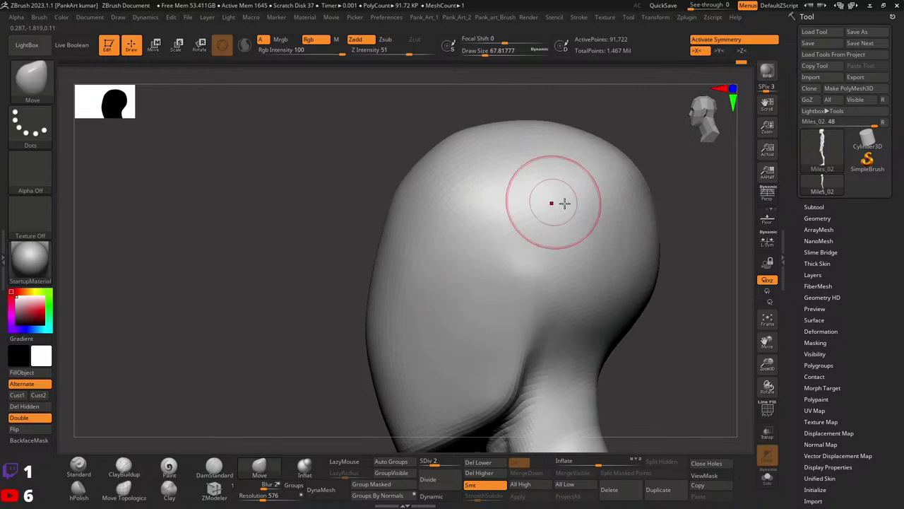
pyautogui.keyDown('shift'); pyautogui.moveTo(555, 202); pyautogui.dragTo(535, 256); pyautogui.keyUp('shift')
# - Orbit around the head to check its shape and smooth the skull side and back of the neck
pyautogui.moveTo(536, 270); pyautogui.dragTo(503, 307, button='right')
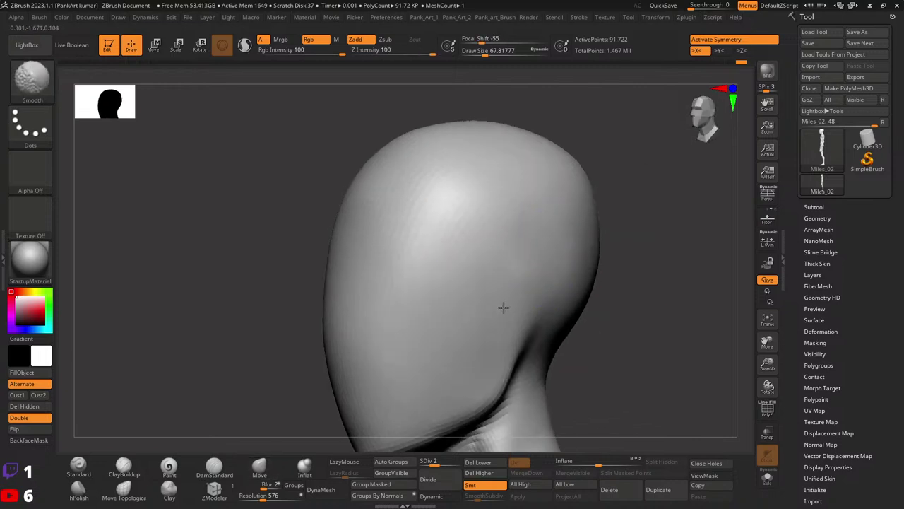
pyautogui.moveTo(497, 150); pyautogui.dragTo(522, 204, button='right')
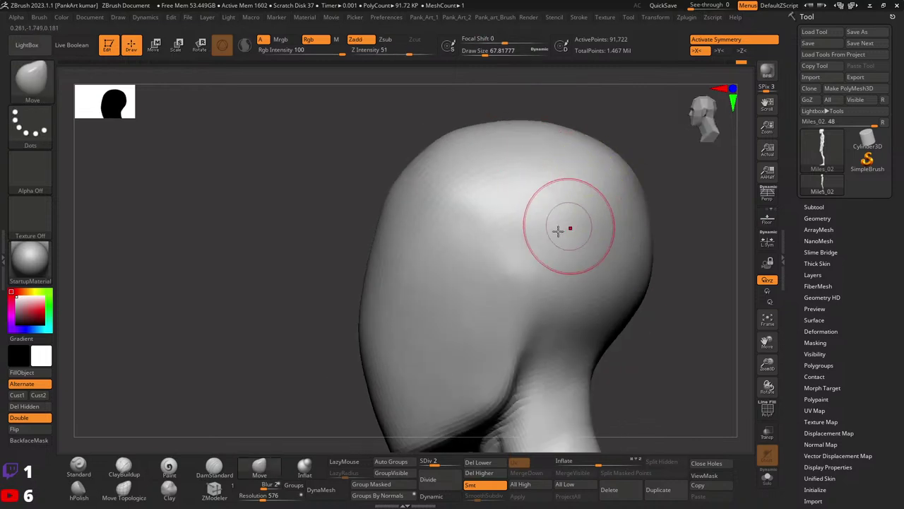
pyautogui.moveTo(558, 230)
pyautogui.mouseDown(button='right')
pyautogui.moveTo(562, 244)
pyautogui.moveTo(515, 212)
pyautogui.moveTo(552, 229)
pyautogui.moveTo(529, 216)
pyautogui.moveTo(533, 239)
pyautogui.mouseUp(button='right')
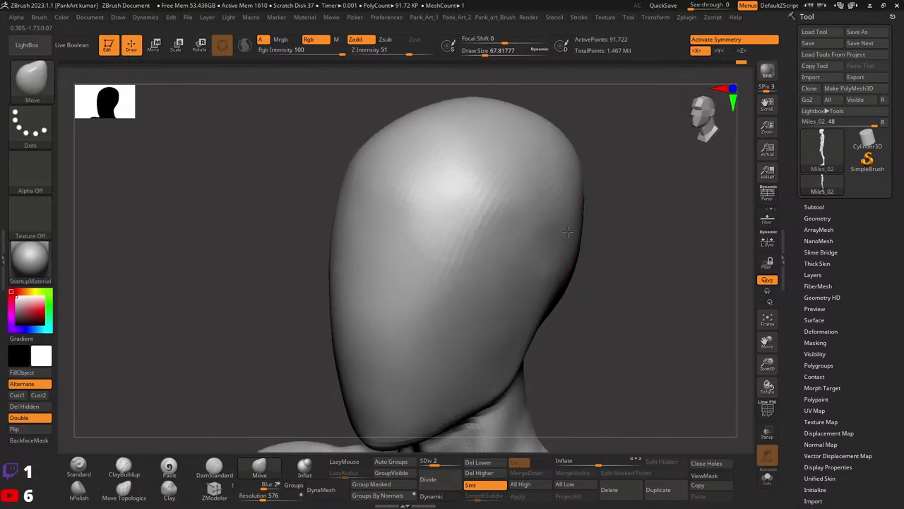
pyautogui.press('shift')
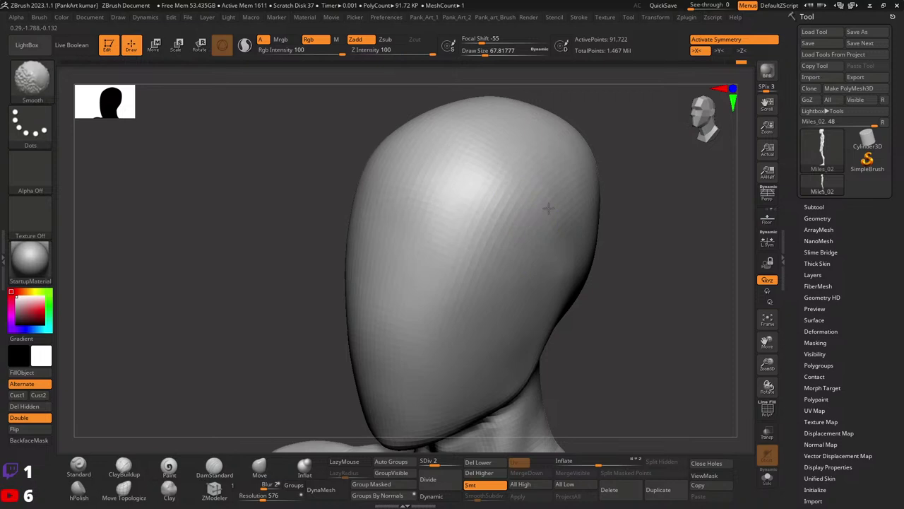
pyautogui.moveTo(548, 208)
pyautogui.mouseDown(button='right')
pyautogui.moveTo(563, 208)
pyautogui.moveTo(550, 203)
pyautogui.mouseUp(button='right')
pyautogui.moveTo(528, 245); pyautogui.dragTo(523, 236, button='right')
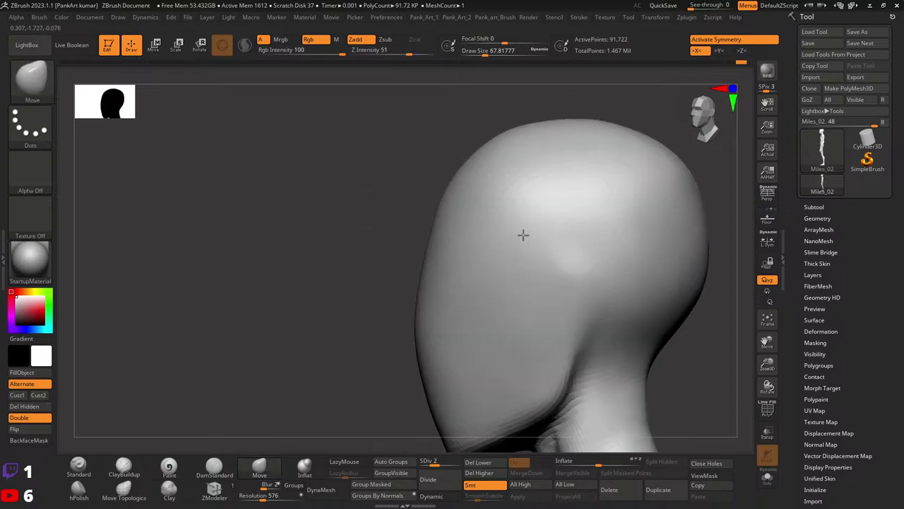
pyautogui.moveTo(626, 218)
pyautogui.mouseDown(button='right')
pyautogui.moveTo(509, 142)
pyautogui.moveTo(644, 228)
pyautogui.moveTo(501, 259)
pyautogui.moveTo(556, 262)
pyautogui.moveTo(541, 248)
pyautogui.moveTo(547, 291)
pyautogui.moveTo(576, 283)
pyautogui.moveTo(586, 263)
pyautogui.mouseUp(button='right')
pyautogui.press('ctrl')
# - Add a short Standard stroke on the back of the neck at draw size about 59.2, then view from the side
pyautogui.press('b')
pyautogui.press('s')
pyautogui.press('t')
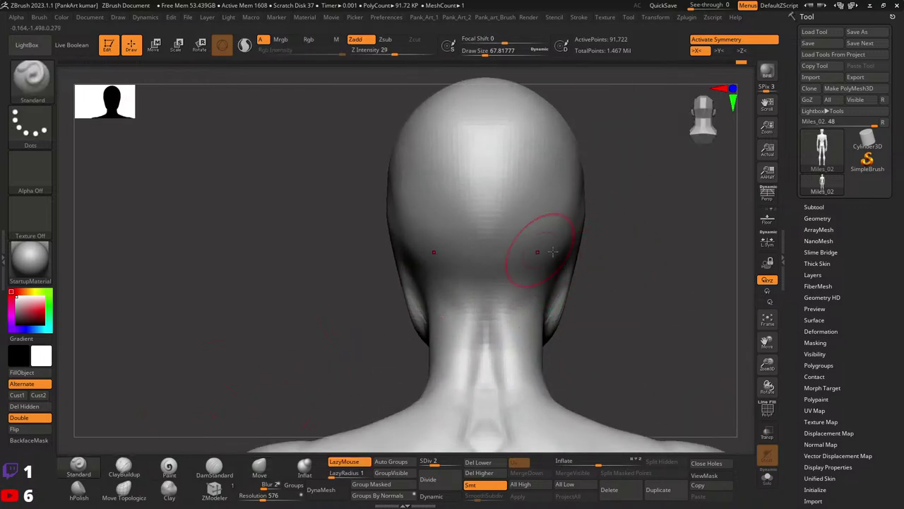
pyautogui.press('[')
pyautogui.moveTo(555, 284); pyautogui.dragTo(548, 287)
pyautogui.keyDown('alt'); pyautogui.moveTo(606, 238); pyautogui.dragTo(577, 269); pyautogui.keyUp('alt')
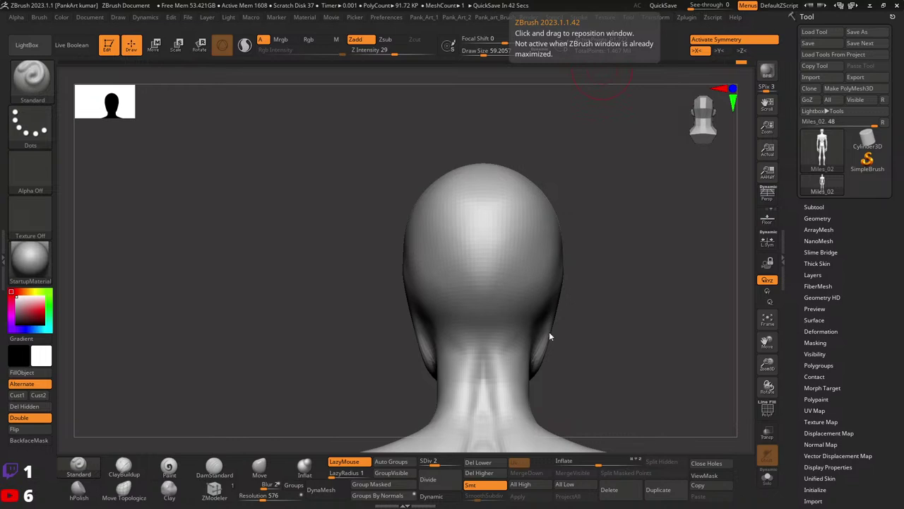
pyautogui.moveTo(548, 331); pyautogui.dragTo(515, 292)
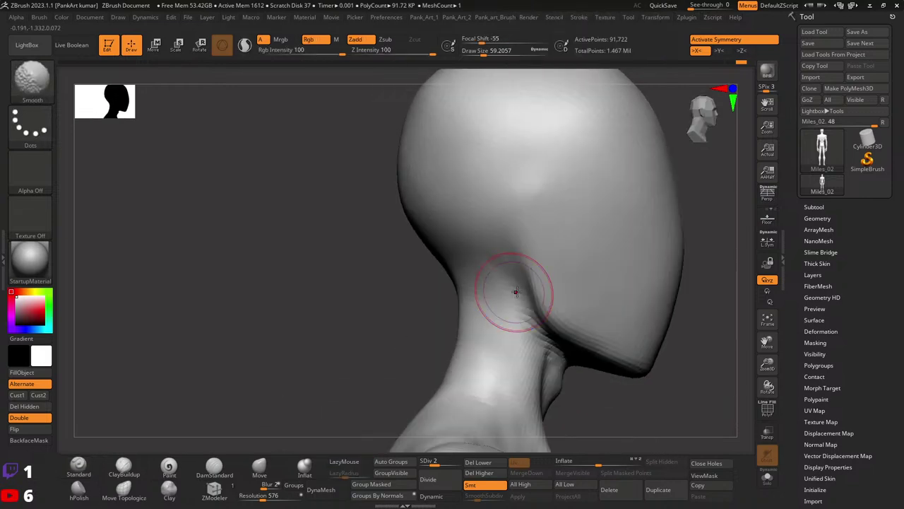
# - Lasso-mask the neck below the skull so it stays fixed
pyautogui.press('ctrl')
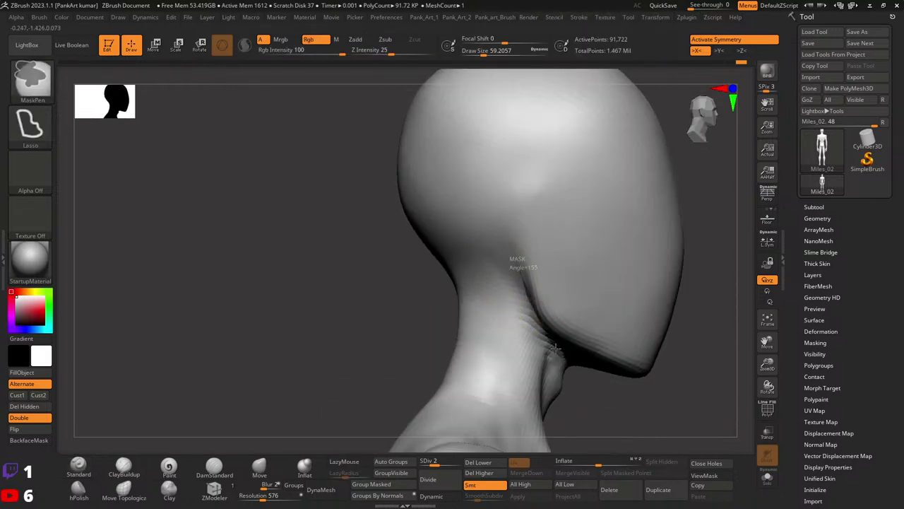
pyautogui.keyDown('ctrl'); pyautogui.moveTo(556, 347); pyautogui.dragTo(354, 282); pyautogui.keyUp('ctrl')
pyautogui.moveTo(521, 293)
pyautogui.mouseDown()
pyautogui.moveTo(537, 219)
pyautogui.moveTo(570, 165)
pyautogui.mouseUp()
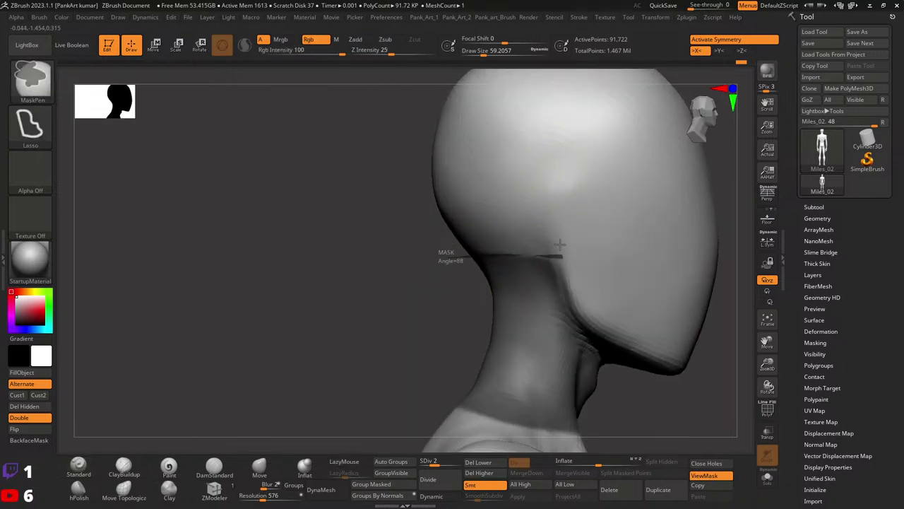
pyautogui.keyDown('ctrl'); pyautogui.moveTo(560, 244); pyautogui.dragTo(339, 212); pyautogui.keyUp('ctrl')
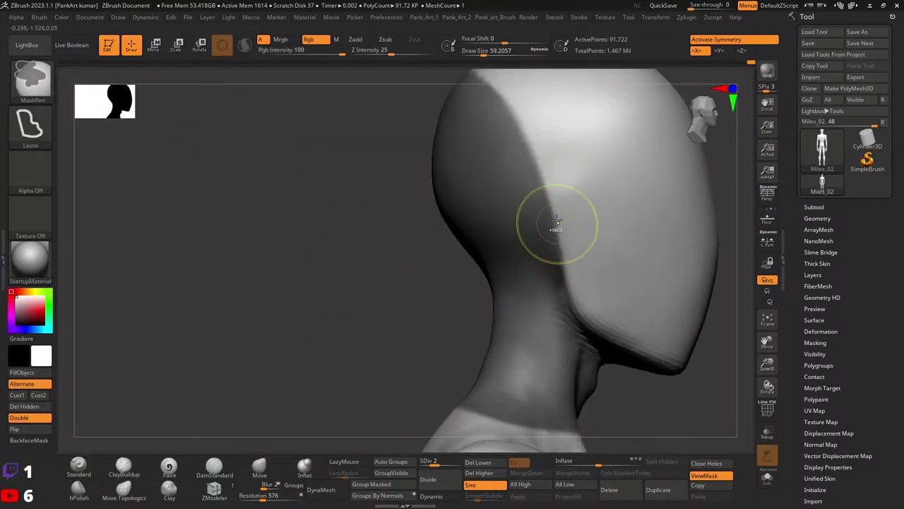
pyautogui.moveTo(601, 267)
pyautogui.mouseDown(button='right')
pyautogui.moveTo(549, 282)
pyautogui.moveTo(539, 325)
pyautogui.mouseUp(button='right')
# - Reshape the lower back of the skull with the Move brush, ending at draw size about 100.8
pyautogui.click(260, 465)
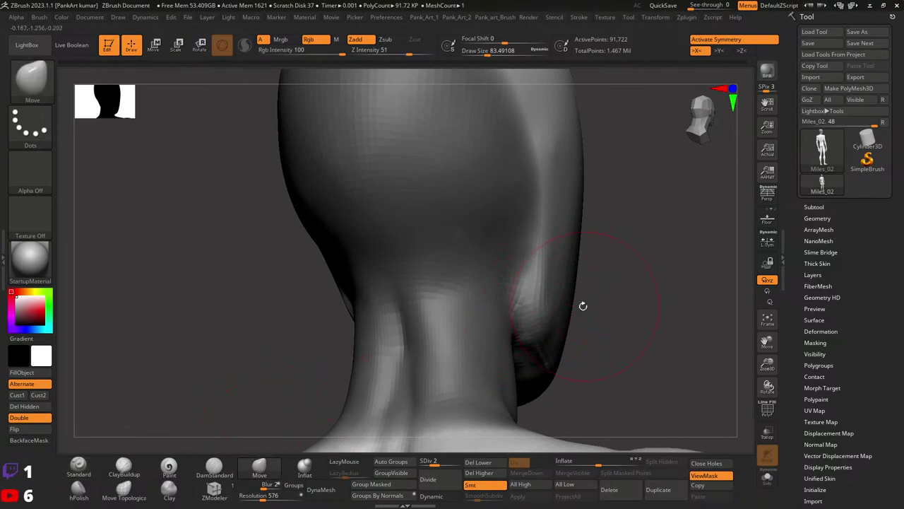
pyautogui.press('space')
pyautogui.moveTo(549, 320)
pyautogui.mouseDown(button='right')
pyautogui.moveTo(563, 309)
pyautogui.moveTo(560, 316)
pyautogui.mouseUp(button='right')
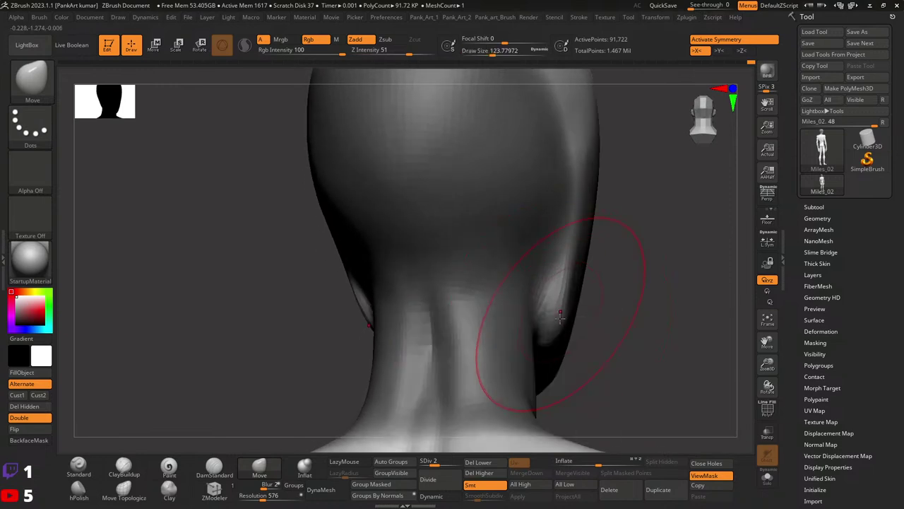
pyautogui.moveTo(554, 324); pyautogui.dragTo(551, 324, button='right')
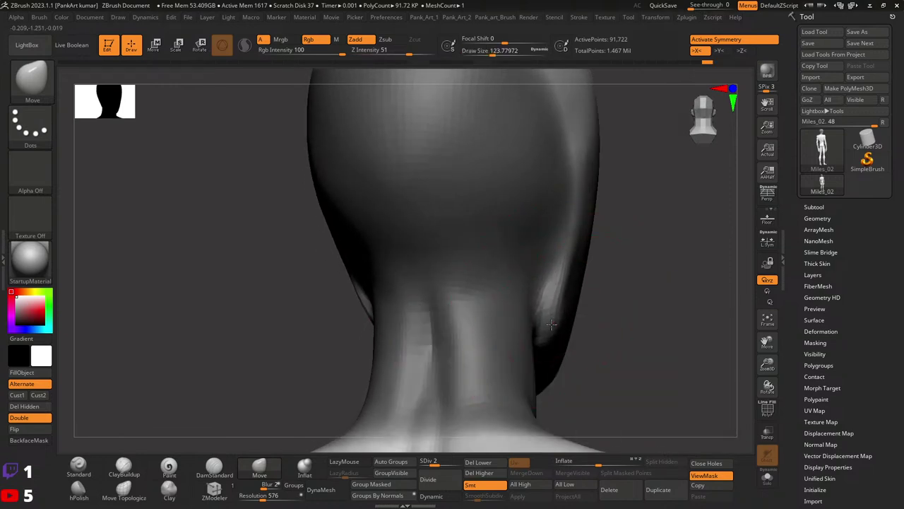
pyautogui.rightClick(555, 322)
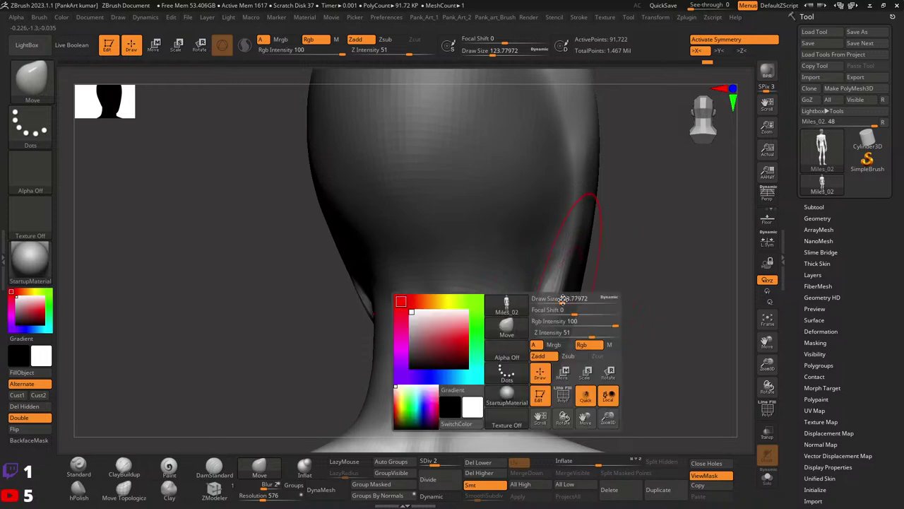
pyautogui.moveTo(566, 302); pyautogui.dragTo(558, 303)
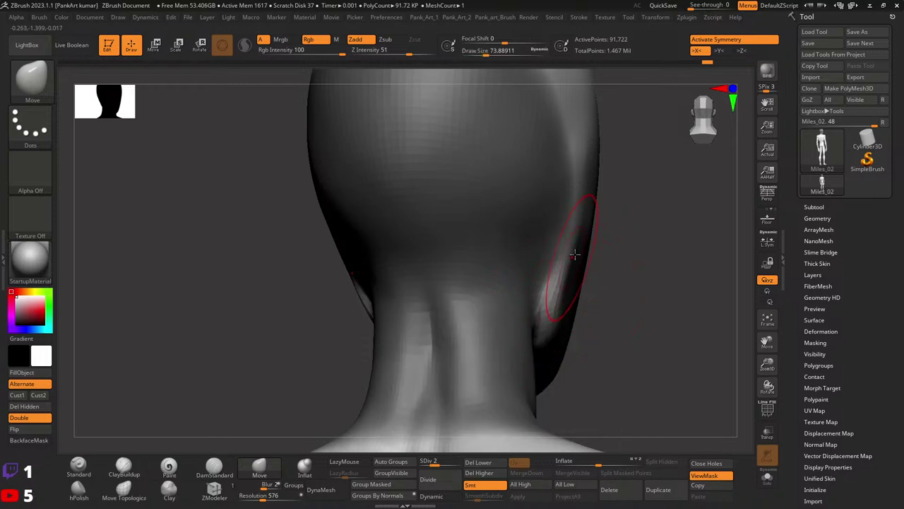
pyautogui.rightClick(558, 328)
pyautogui.moveTo(554, 290); pyautogui.dragTo(575, 290)
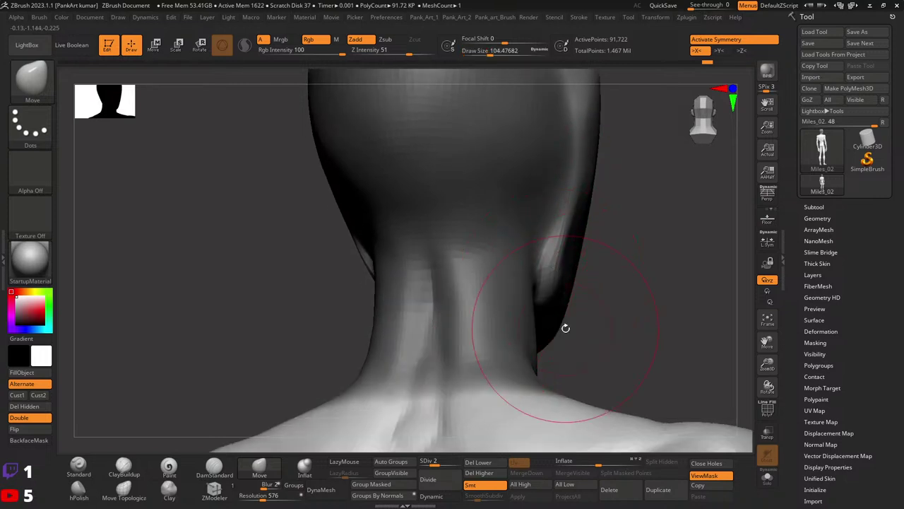
pyautogui.moveTo(558, 328); pyautogui.dragTo(551, 327, button='right')
pyautogui.rightClick(558, 312)
pyautogui.moveTo(558, 312); pyautogui.dragTo(586, 312)
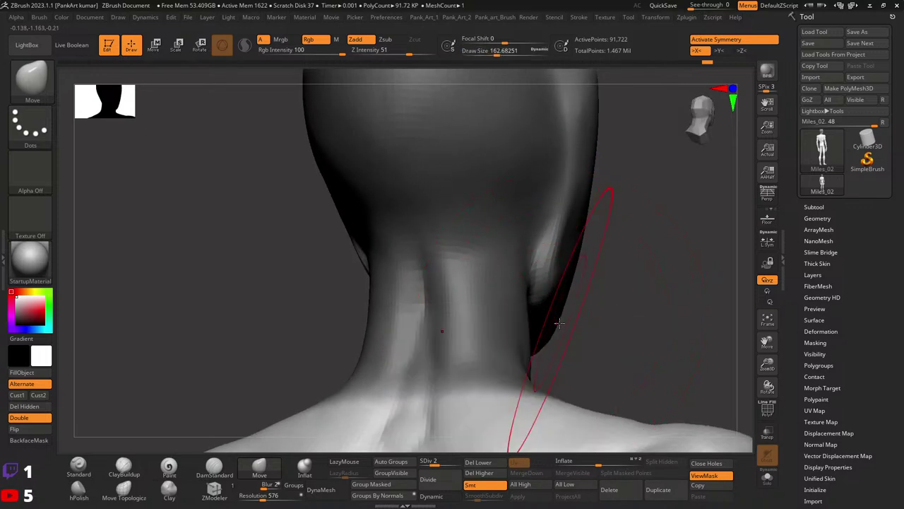
pyautogui.moveTo(600, 311)
pyautogui.mouseDown(button='right')
pyautogui.moveTo(652, 298)
pyautogui.moveTo(616, 303)
pyautogui.moveTo(521, 271)
pyautogui.moveTo(525, 282)
pyautogui.moveTo(547, 283)
pyautogui.moveTo(458, 279)
pyautogui.moveTo(534, 238)
pyautogui.mouseUp(button='right')
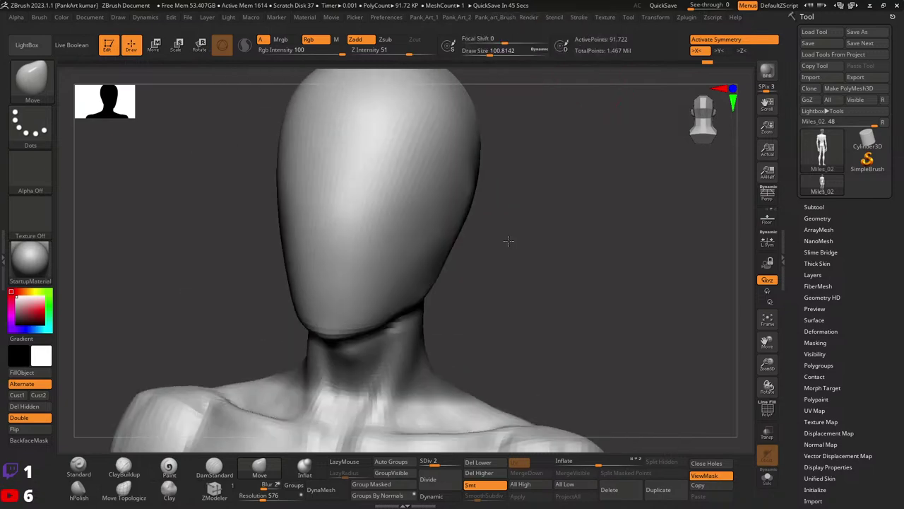
# - Mask around the neck with a smaller brush from a zoomed three-quarter view
pyautogui.moveTo(629, 273)
pyautogui.mouseDown()
pyautogui.moveTo(525, 242)
pyautogui.moveTo(520, 264)
pyautogui.moveTo(485, 222)
pyautogui.moveTo(504, 257)
pyautogui.moveTo(525, 253)
pyautogui.mouseUp()
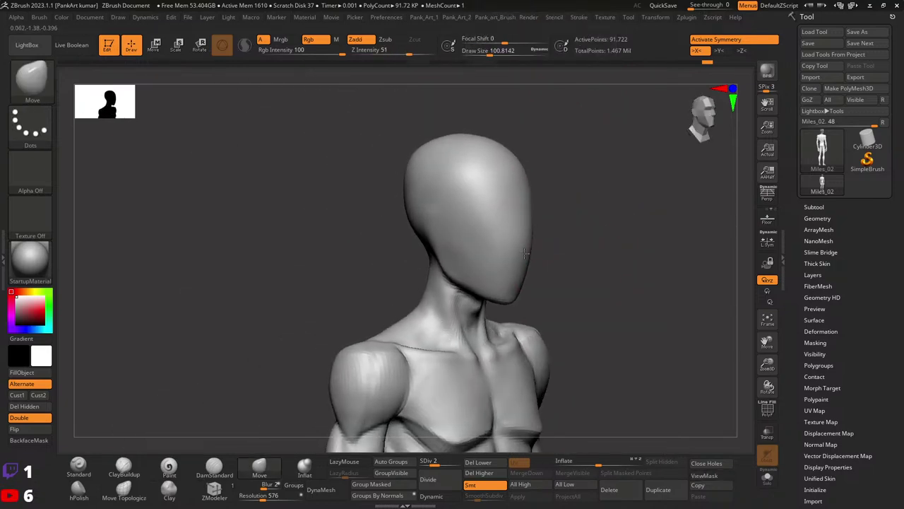
pyautogui.moveTo(520, 233)
pyautogui.keyDown('ctrl'); pyautogui.mouseDown(button='right')
pyautogui.moveTo(551, 252)
pyautogui.moveTo(417, 246)
pyautogui.moveTo(388, 258)
pyautogui.mouseUp(button='right'); pyautogui.keyUp('ctrl')
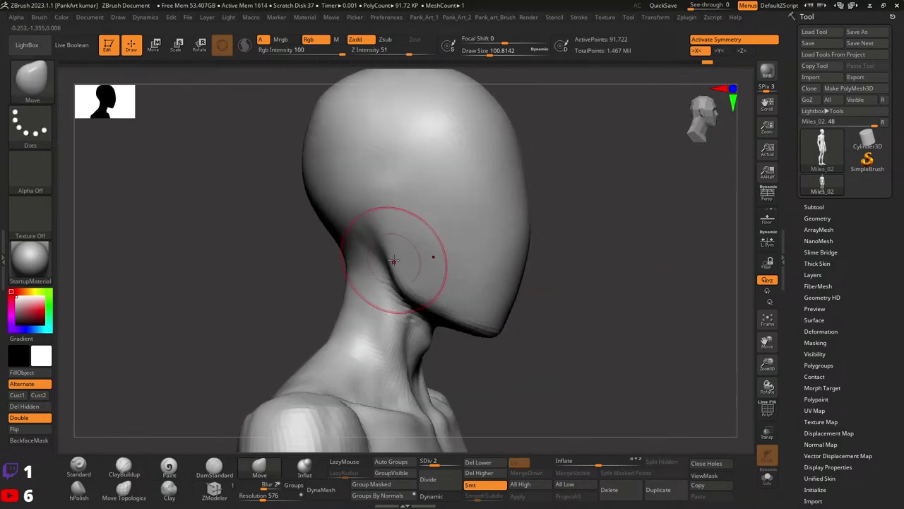
pyautogui.press('[')
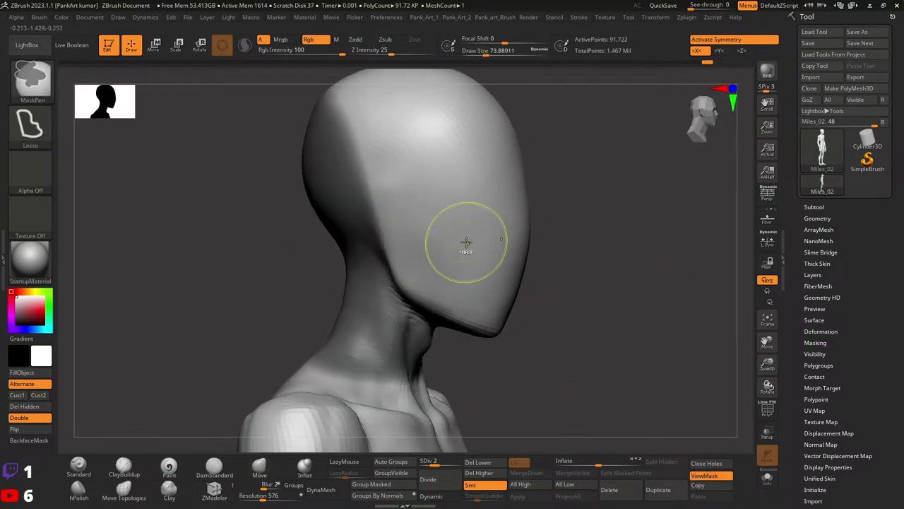
pyautogui.hotkey('ctrl', 'shift')
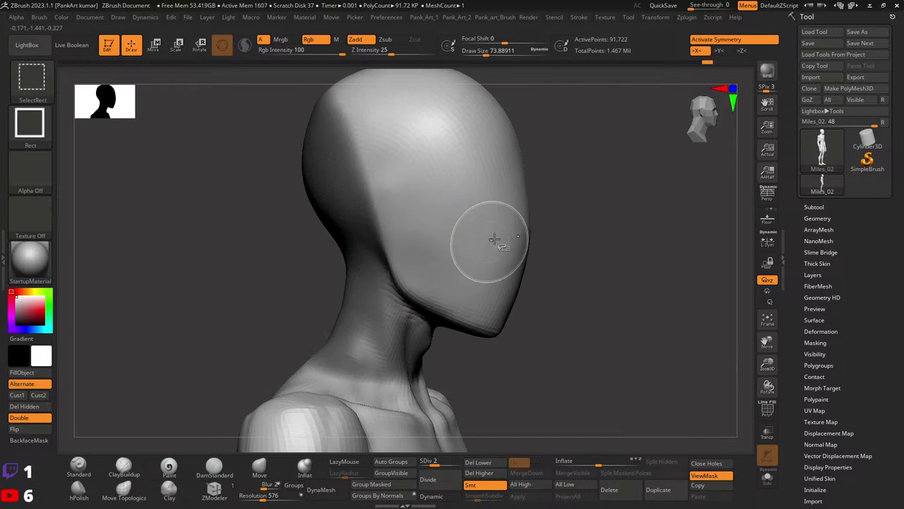
pyautogui.moveTo(582, 255)
pyautogui.mouseDown(button='right')
pyautogui.moveTo(411, 221)
pyautogui.moveTo(415, 233)
pyautogui.mouseUp(button='right')
pyautogui.moveTo(441, 252); pyautogui.dragTo(417, 246)
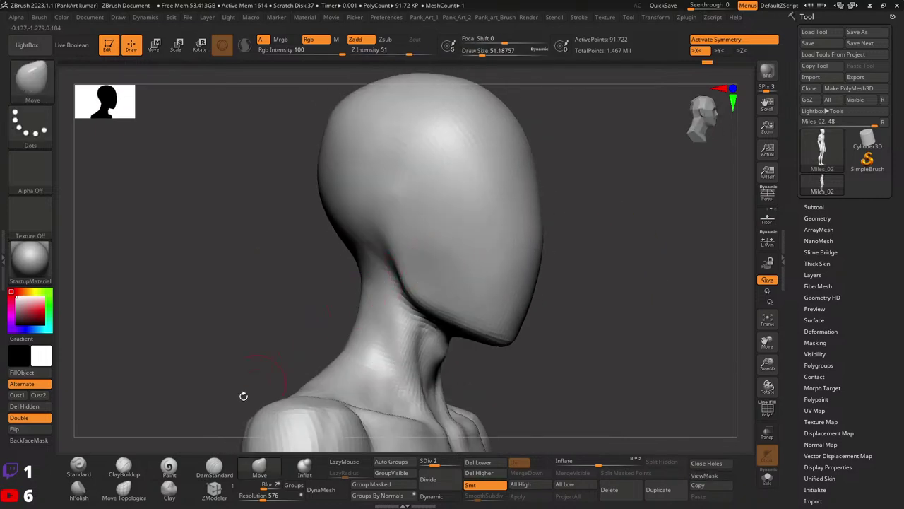
# - Build up and smooth the head-to-neck junction with ClayBuildup at draw size about 51.2
pyautogui.press('b')
pyautogui.press('c')
pyautogui.press('b')
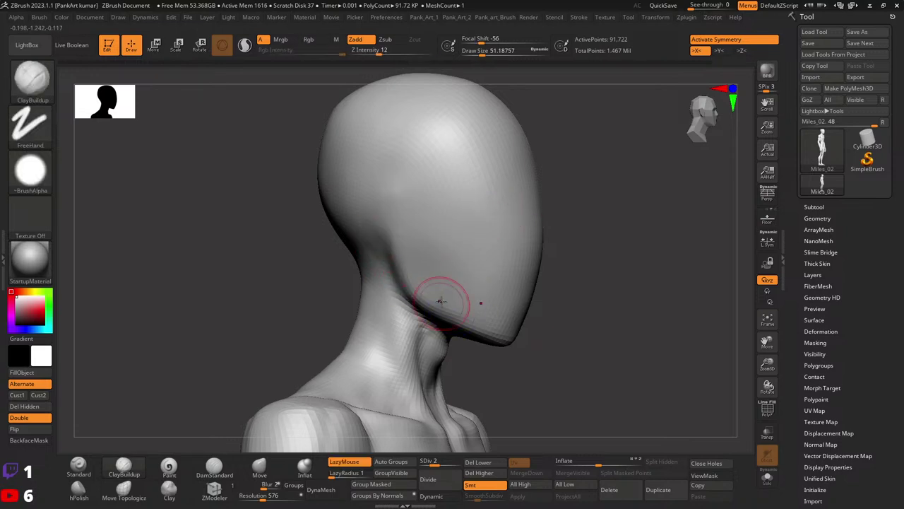
pyautogui.press('shift')
pyautogui.press('shift')
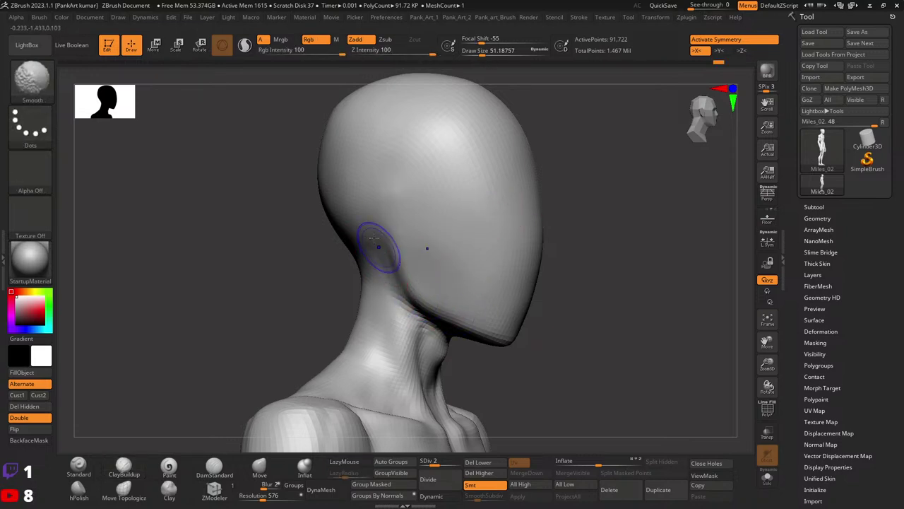
pyautogui.moveTo(601, 234)
pyautogui.mouseDown()
pyautogui.moveTo(440, 259)
pyautogui.moveTo(563, 231)
pyautogui.moveTo(575, 270)
pyautogui.moveTo(551, 268)
pyautogui.moveTo(553, 283)
pyautogui.moveTo(549, 273)
pyautogui.moveTo(527, 297)
pyautogui.moveTo(535, 269)
pyautogui.moveTo(539, 276)
pyautogui.moveTo(527, 276)
pyautogui.moveTo(541, 268)
pyautogui.moveTo(430, 252)
pyautogui.mouseUp()
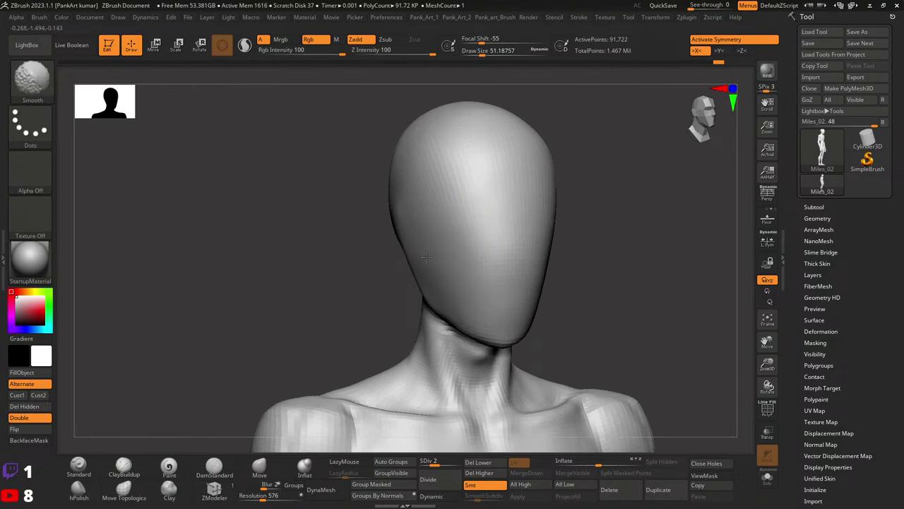
# - Switch to the Move brush and enlarge its draw size
pyautogui.moveTo(549, 205)
pyautogui.mouseDown()
pyautogui.moveTo(546, 277)
pyautogui.moveTo(484, 244)
pyautogui.moveTo(436, 239)
pyautogui.mouseUp()
pyautogui.press('b')
pyautogui.press('m')
pyautogui.press('v')
pyautogui.press('space')
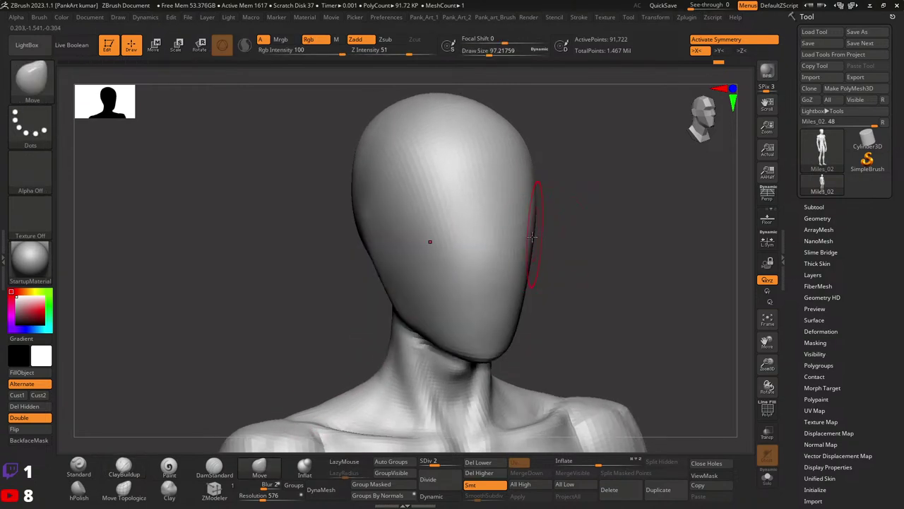
pyautogui.press('space')
pyautogui.moveTo(498, 242); pyautogui.dragTo(535, 242)
pyautogui.moveTo(535, 241)
pyautogui.mouseDown()
pyautogui.moveTo(535, 254)
pyautogui.moveTo(551, 244)
pyautogui.moveTo(555, 225)
pyautogui.mouseUp()
pyautogui.press('space')
pyautogui.press('space')
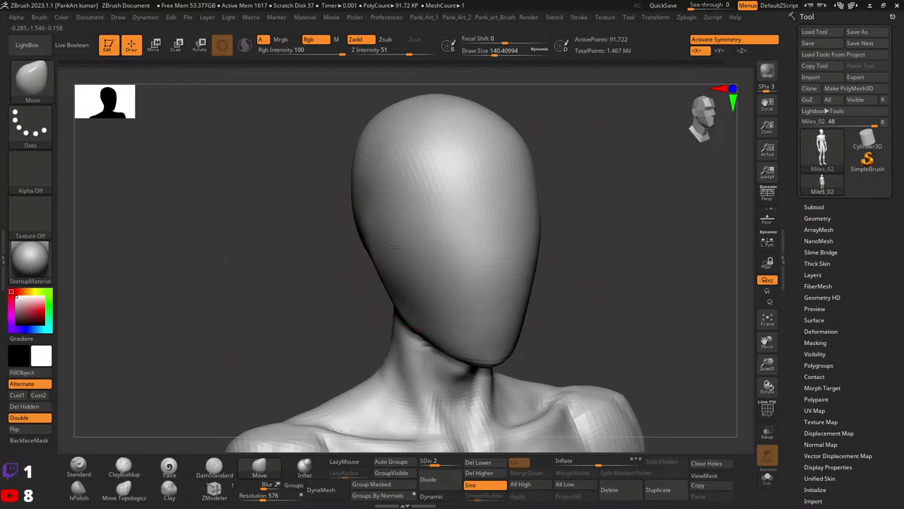
pyautogui.press('[')
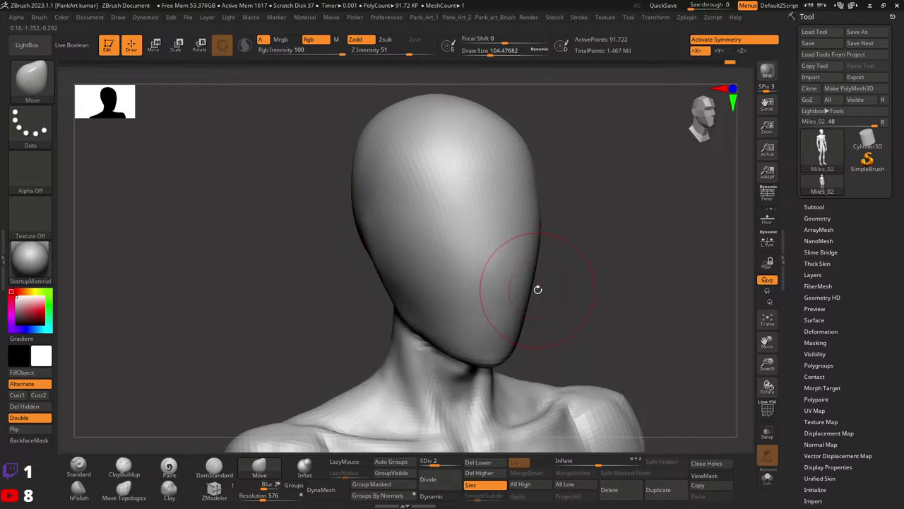
# - From a front view, push in the upper sides of the head for a narrower oval
pyautogui.keyDown('shift'); pyautogui.moveTo(561, 261); pyautogui.dragTo(561, 283); pyautogui.keyUp('shift')
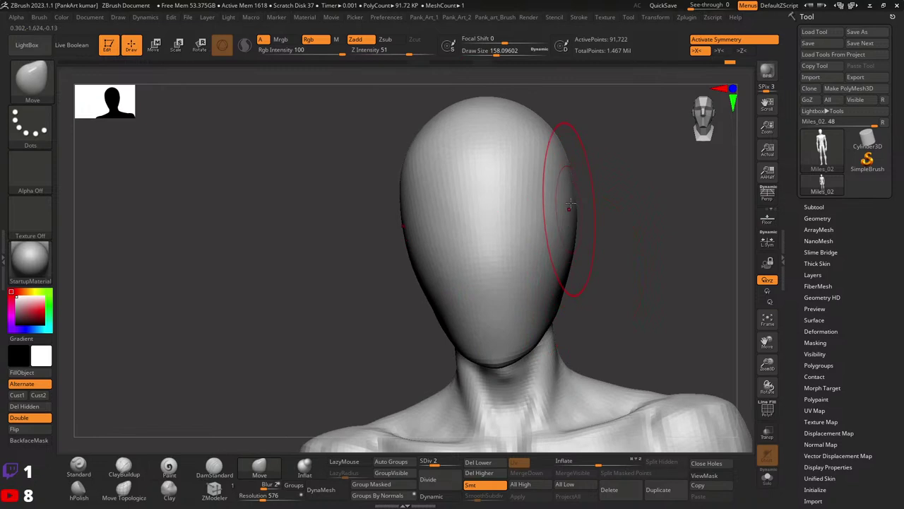
pyautogui.moveTo(578, 197); pyautogui.dragTo(582, 177)
pyautogui.press('space')
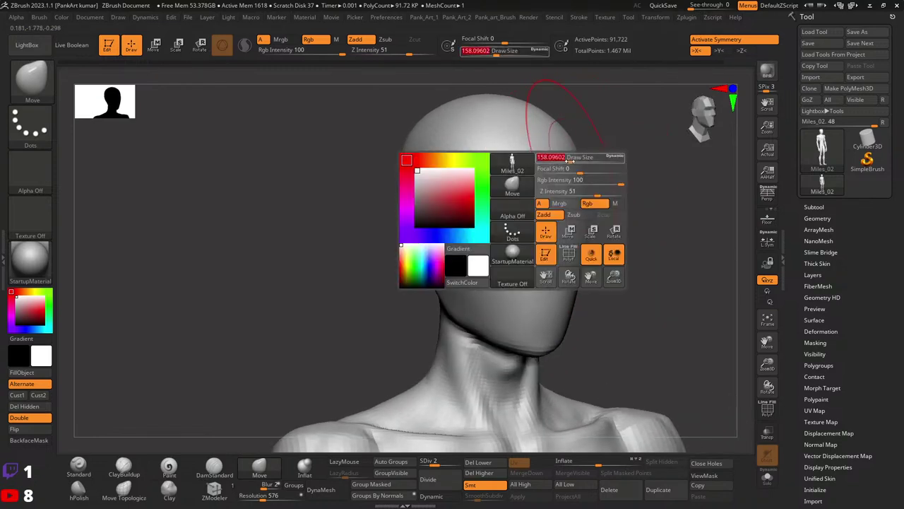
pyautogui.moveTo(576, 147); pyautogui.dragTo(573, 150)
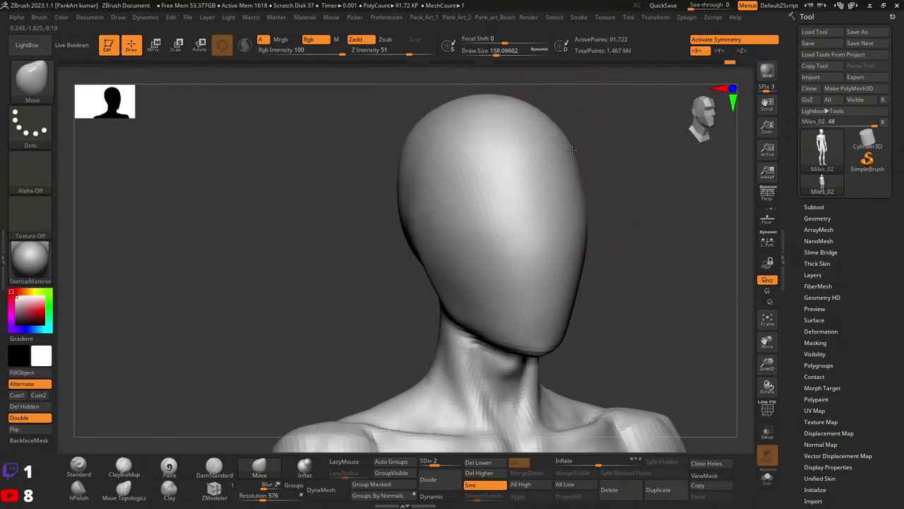
pyautogui.press('[')
pyautogui.press('space')
# - Build up clay along the jawline with a smaller ClayBuildup brush and smooth it
pyautogui.press('space')
pyautogui.click(125, 466)
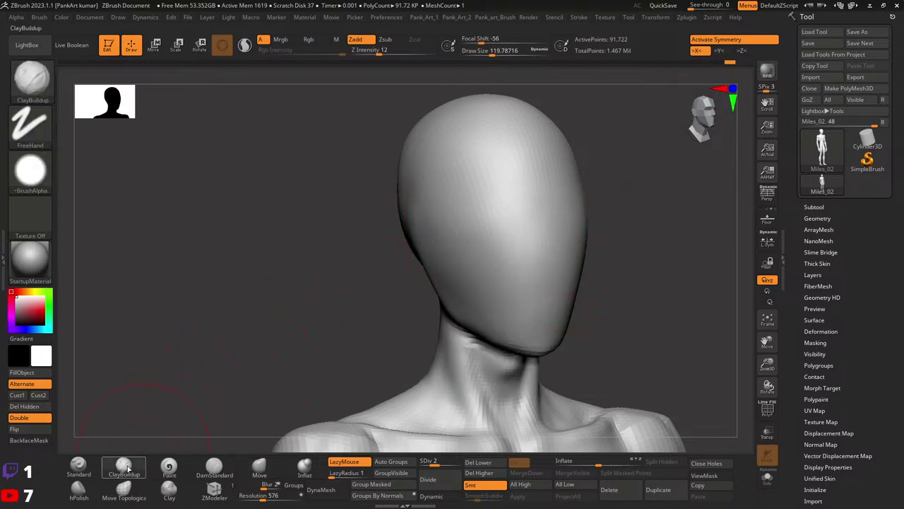
pyautogui.press('space')
pyautogui.moveTo(424, 197); pyautogui.dragTo(414, 196)
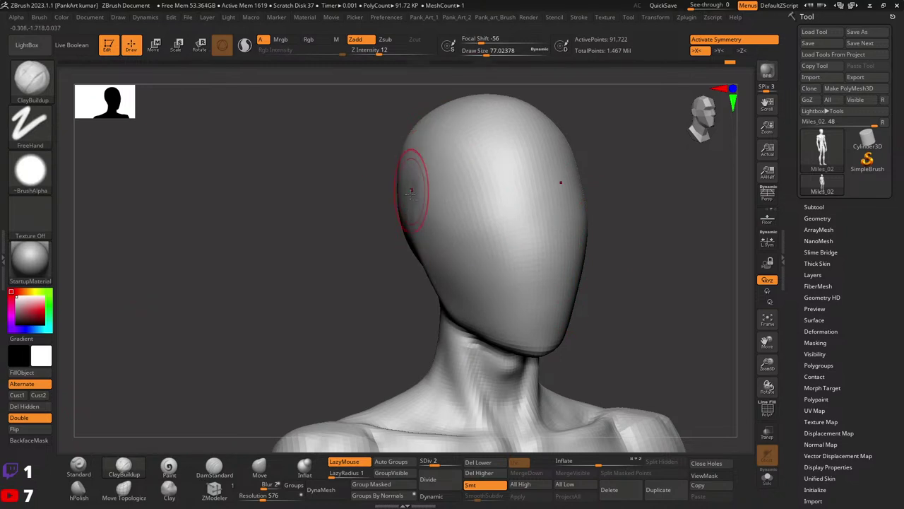
pyautogui.press('shift')
pyautogui.moveTo(460, 333); pyautogui.dragTo(480, 326)
pyautogui.press('shift')
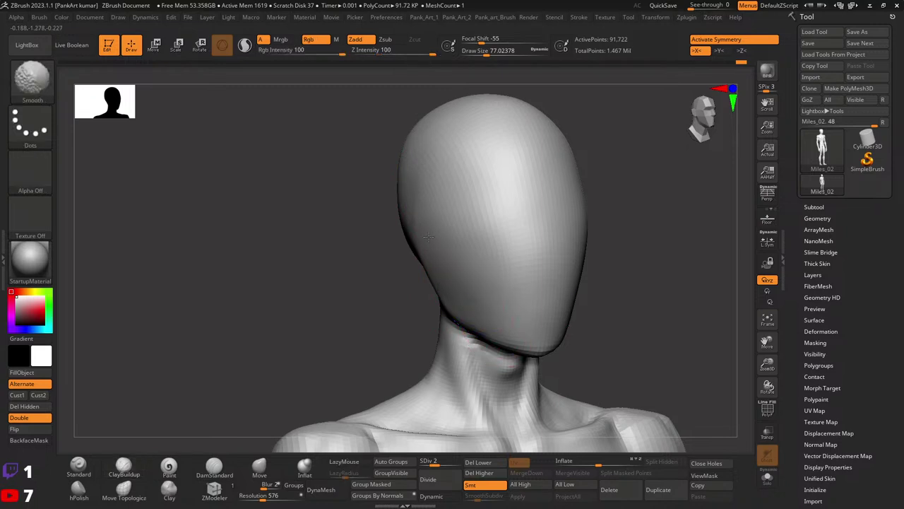
pyautogui.keyDown('shift'); pyautogui.moveTo(521, 187); pyautogui.dragTo(491, 208); pyautogui.keyUp('shift')
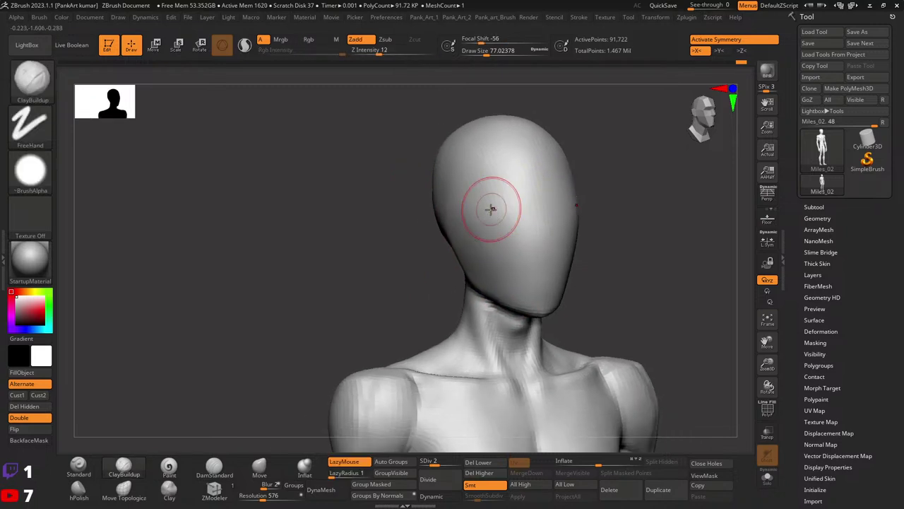
pyautogui.moveTo(585, 288)
pyautogui.keyDown('shift'); pyautogui.mouseDown()
pyautogui.moveTo(590, 251)
pyautogui.moveTo(571, 209)
pyautogui.mouseUp(); pyautogui.keyUp('shift')
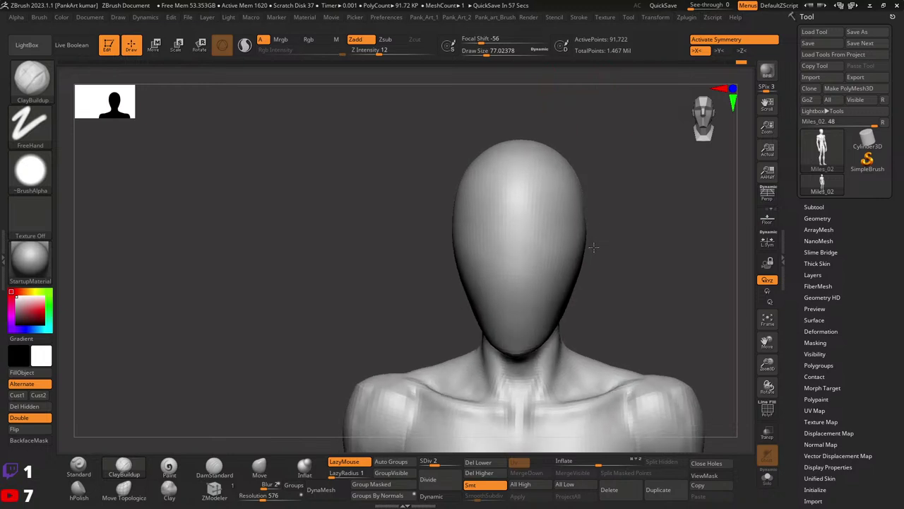
# - Enlarge the brush to about 144.7 draw size and turn the head to three-quarter view
pyautogui.press('space')
pyautogui.moveTo(565, 228); pyautogui.dragTo(583, 228)
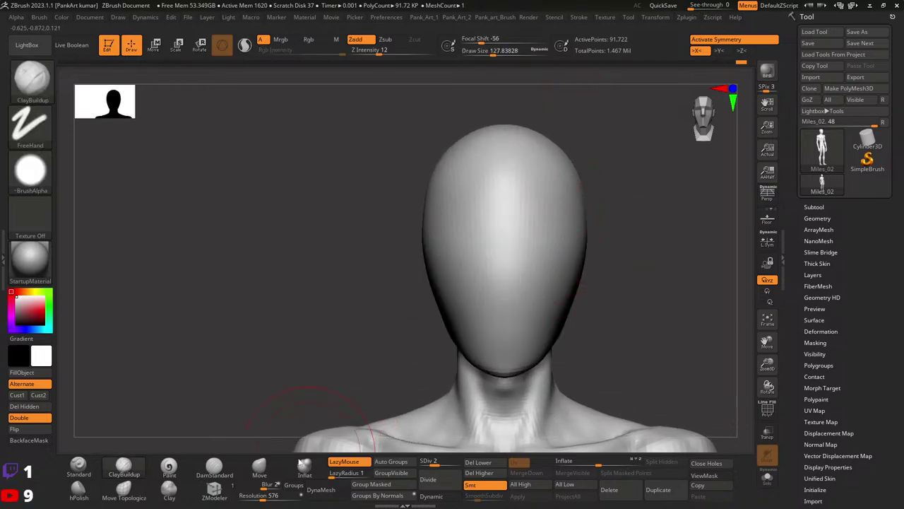
pyautogui.moveTo(572, 226); pyautogui.dragTo(589, 225, button='right')
pyautogui.press('space')
pyautogui.moveTo(583, 227); pyautogui.dragTo(590, 225)
# - With the Move brush from a front view, pull the upper sides of the head outward
pyautogui.press('b')
pyautogui.press('m')
pyautogui.press('v')
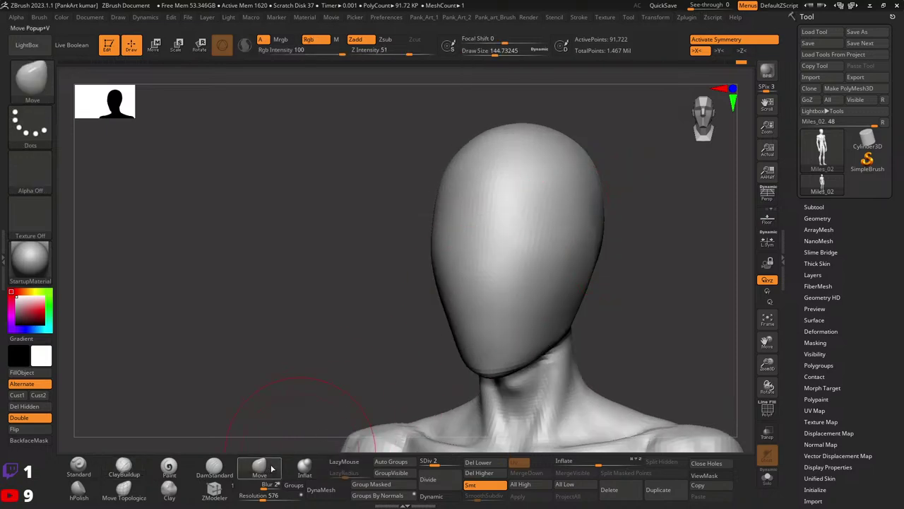
pyautogui.press('space')
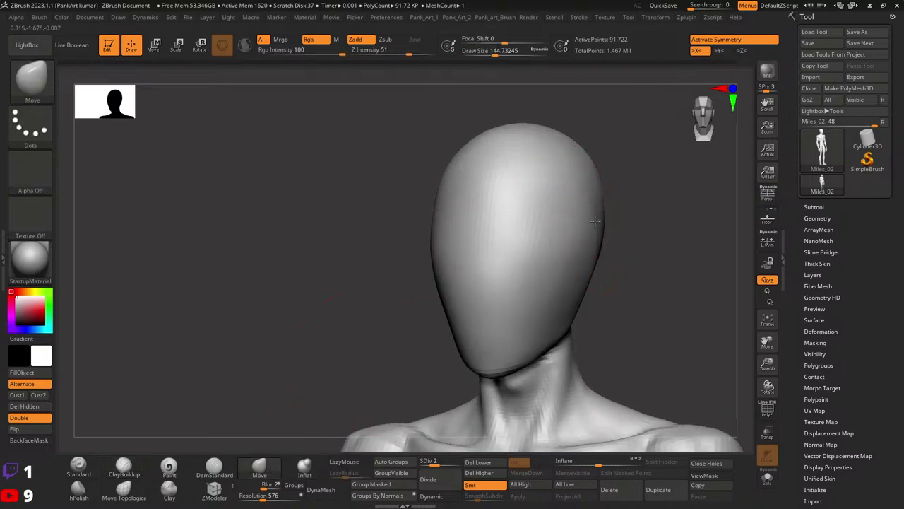
pyautogui.moveTo(602, 224)
pyautogui.mouseDown(button='right')
pyautogui.moveTo(558, 280)
pyautogui.moveTo(571, 262)
pyautogui.mouseUp(button='right')
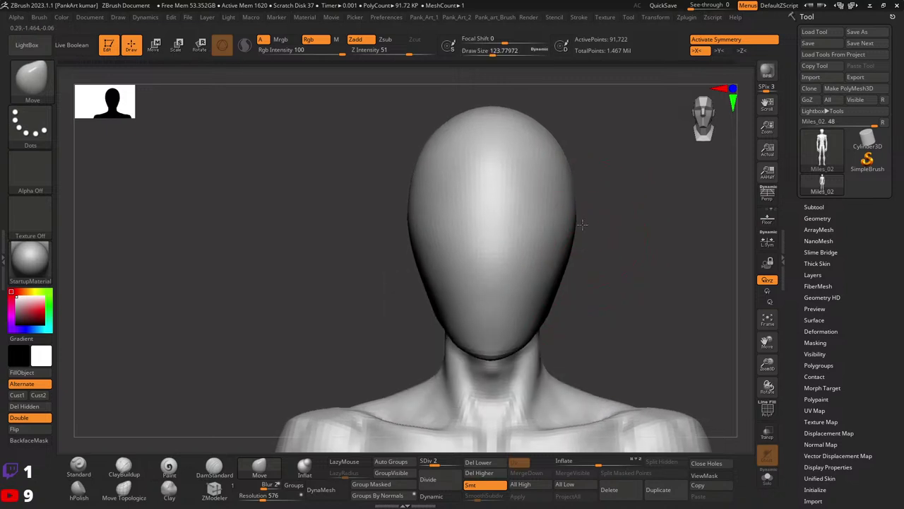
pyautogui.keyDown('alt'); pyautogui.moveTo(576, 194); pyautogui.dragTo(571, 193, button='right'); pyautogui.keyUp('alt')
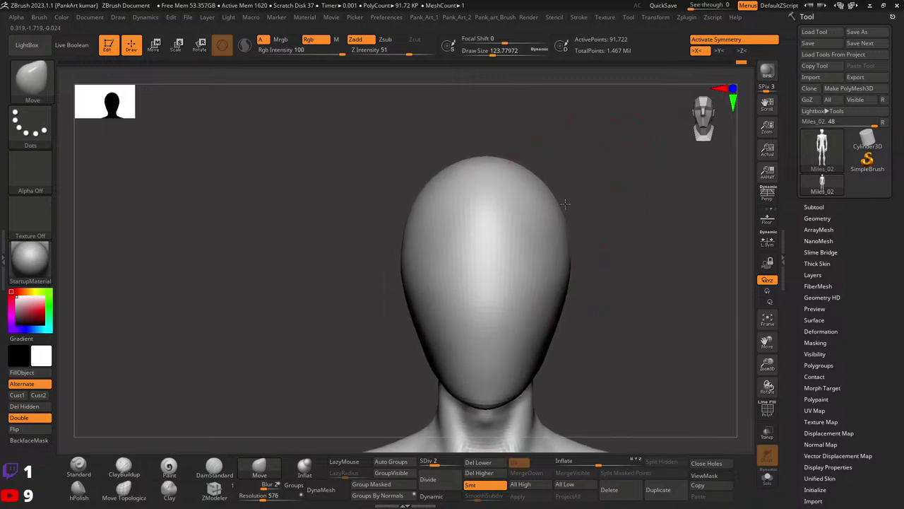
pyautogui.press('space')
pyautogui.moveTo(555, 200); pyautogui.dragTo(561, 199)
pyautogui.moveTo(568, 197); pyautogui.dragTo(588, 193)
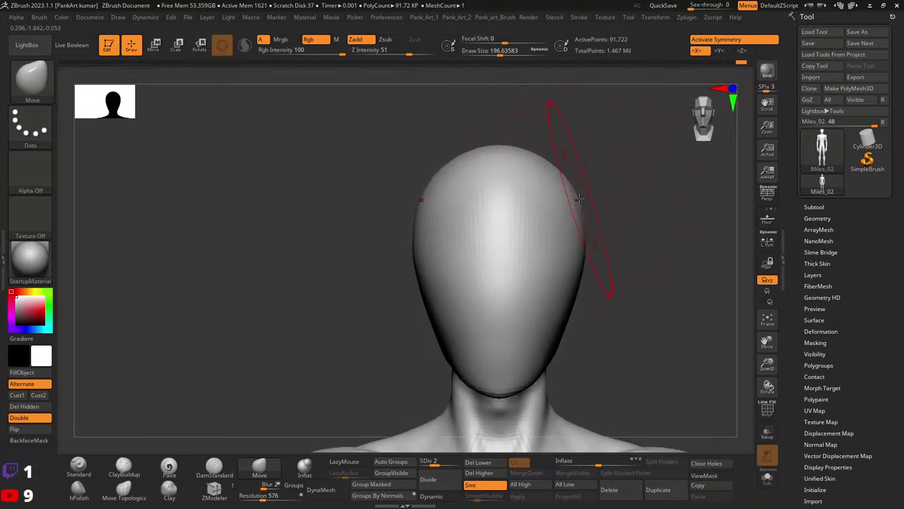
pyautogui.rightClick(580, 197)
pyautogui.moveTo(565, 184)
pyautogui.mouseDown()
pyautogui.moveTo(518, 136)
pyautogui.moveTo(545, 142)
pyautogui.mouseUp()
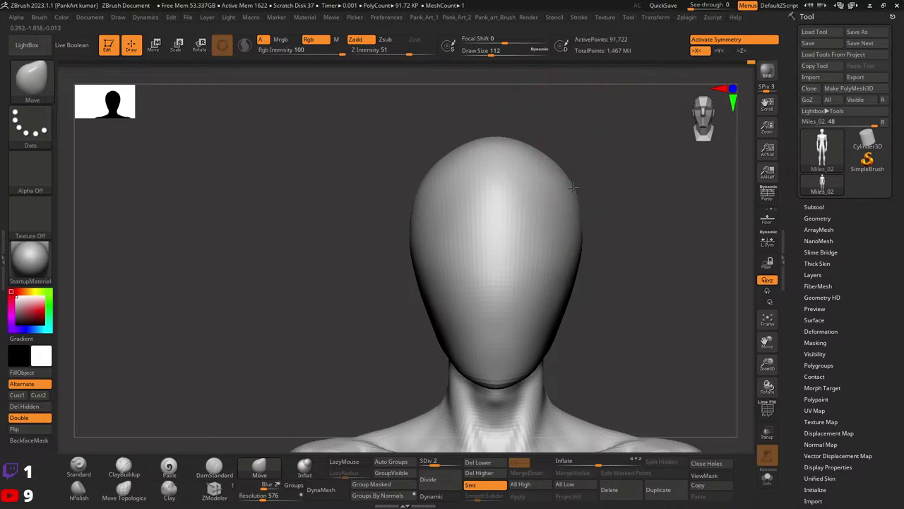
pyautogui.moveTo(574, 191)
pyautogui.keyDown('alt'); pyautogui.mouseDown(button='right')
pyautogui.moveTo(577, 205)
pyautogui.moveTo(558, 195)
pyautogui.moveTo(551, 212)
pyautogui.mouseUp(button='right'); pyautogui.keyUp('alt')
# - Build up clay under the jawline and smooth the side of the jaw and cheek
pyautogui.click(124, 466)
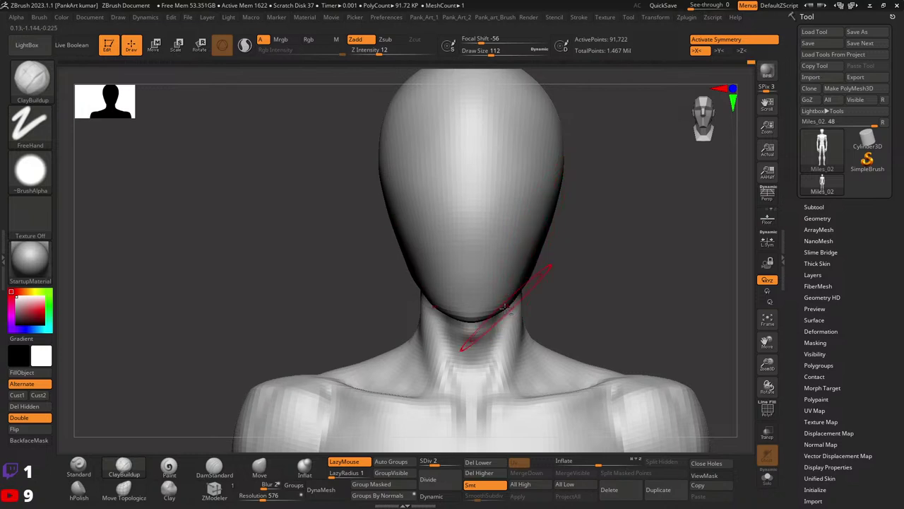
pyautogui.moveTo(555, 232); pyautogui.dragTo(549, 244, button='right')
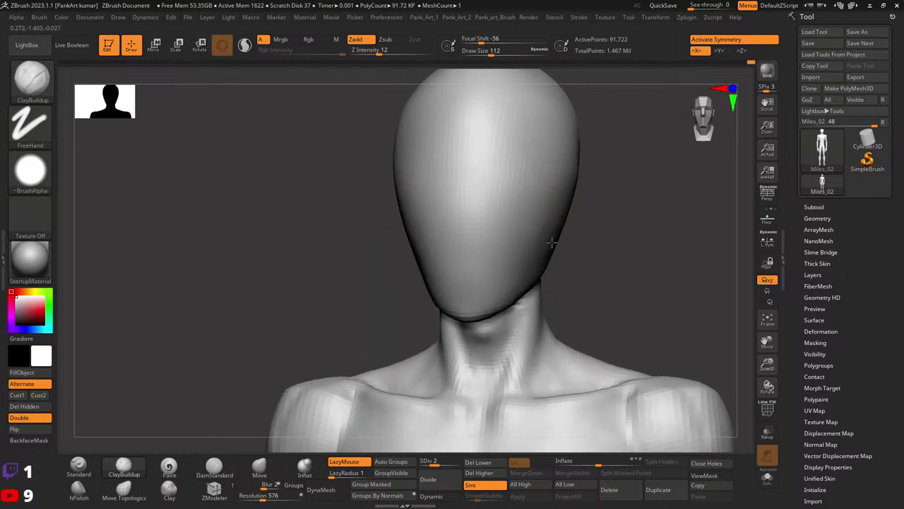
pyautogui.moveTo(559, 231); pyautogui.dragTo(524, 287)
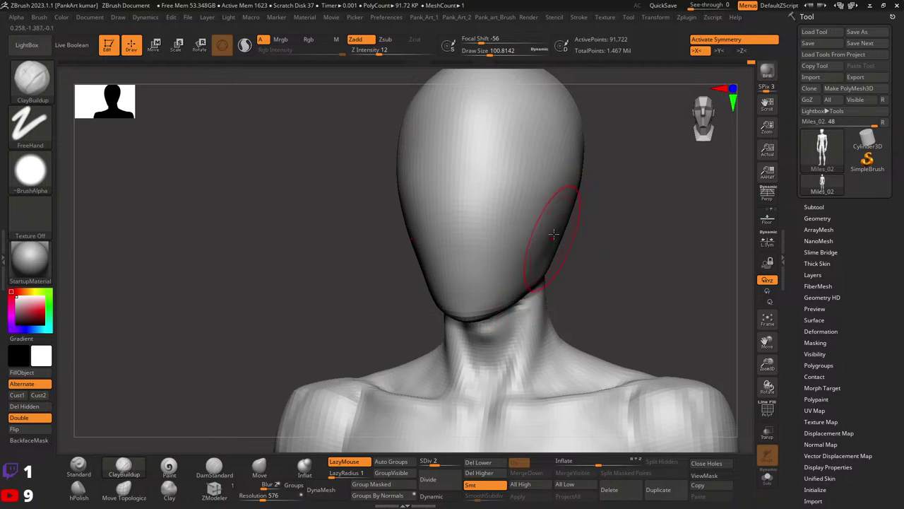
pyautogui.moveTo(558, 228); pyautogui.dragTo(528, 243, button='right')
pyautogui.press('shift')
pyautogui.keyDown('shift'); pyautogui.moveTo(590, 233); pyautogui.dragTo(606, 192); pyautogui.keyUp('shift')
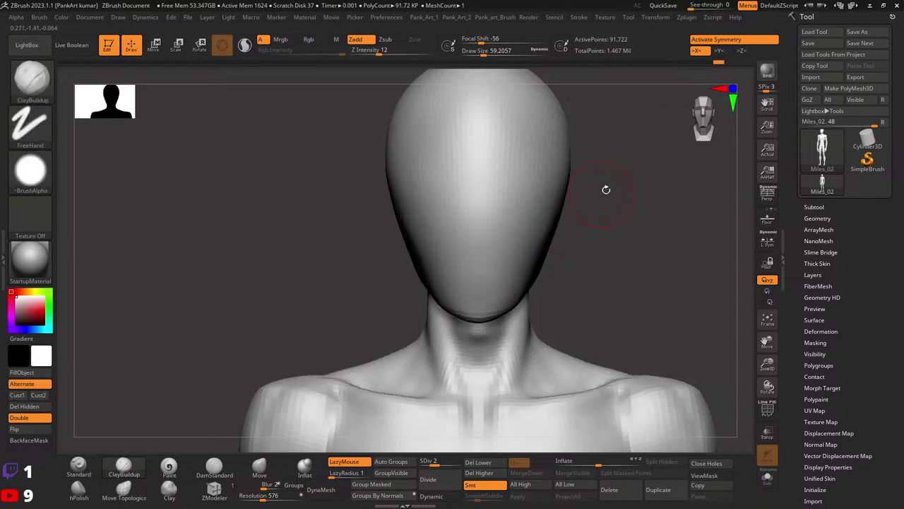
pyautogui.press('ctrl')
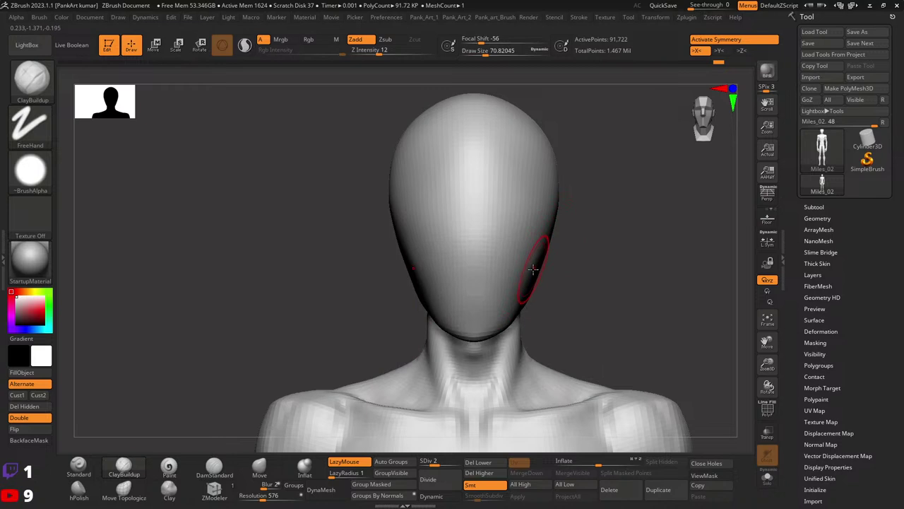
pyautogui.press('shift')
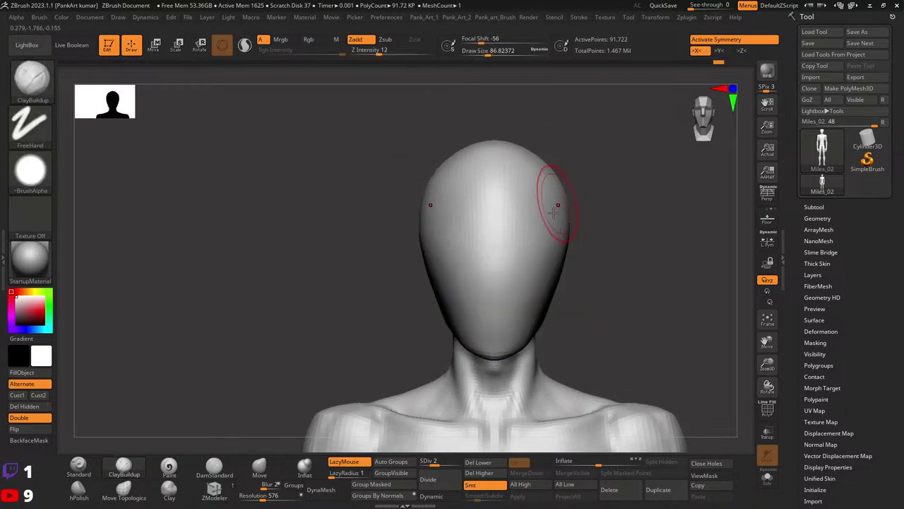
pyautogui.moveTo(549, 207); pyautogui.dragTo(514, 192, button='right')
# - From a side profile, switch to the Move brush and settle its draw size
pyautogui.moveTo(545, 161)
pyautogui.mouseDown(button='right')
pyautogui.moveTo(544, 209)
pyautogui.moveTo(463, 198)
pyautogui.mouseUp(button='right')
pyautogui.press('space')
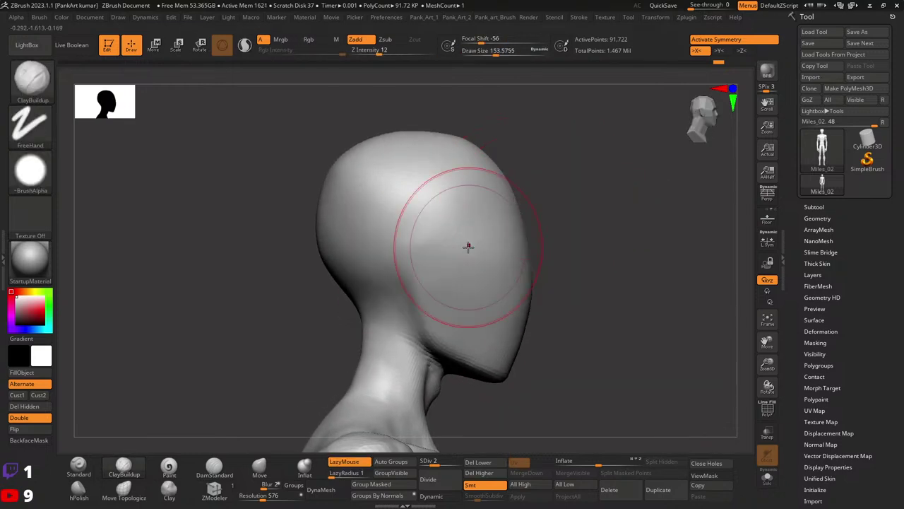
pyautogui.press('b')
pyautogui.press('m')
pyautogui.press('v')
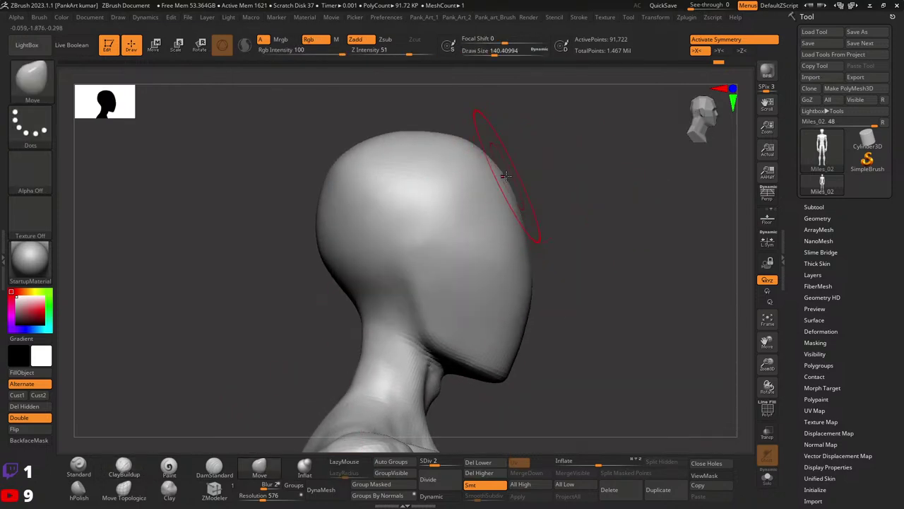
pyautogui.press('space')
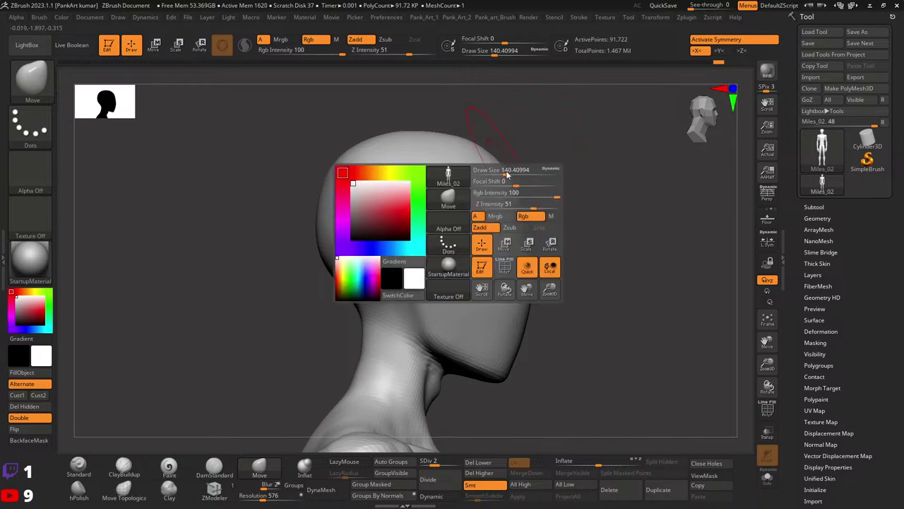
pyautogui.moveTo(508, 170); pyautogui.dragTo(460, 121)
pyautogui.press('space')
pyautogui.moveTo(581, 155); pyautogui.dragTo(549, 224, button='right')
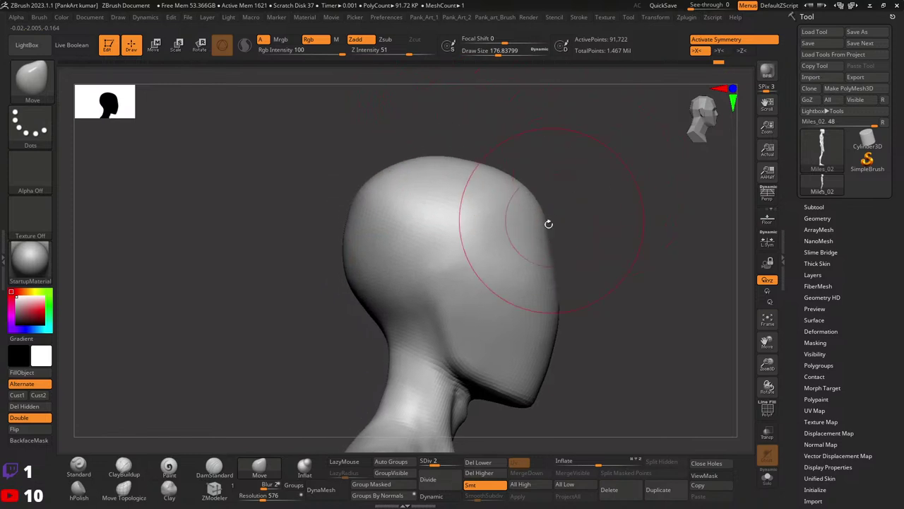
pyautogui.press('space')
pyautogui.moveTo(549, 224); pyautogui.dragTo(546, 229)
pyautogui.press('space')
pyautogui.moveTo(516, 180); pyautogui.dragTo(502, 172)
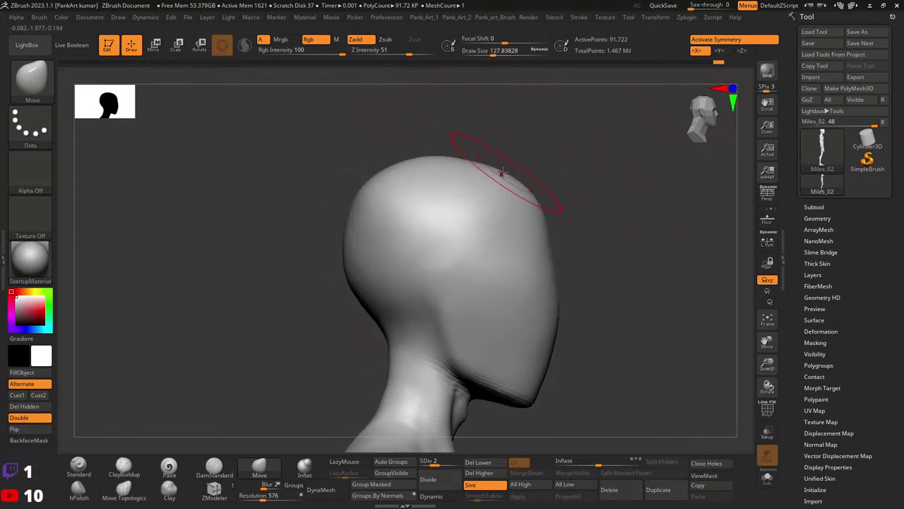
pyautogui.press('space')
pyautogui.moveTo(558, 208); pyautogui.dragTo(544, 209)
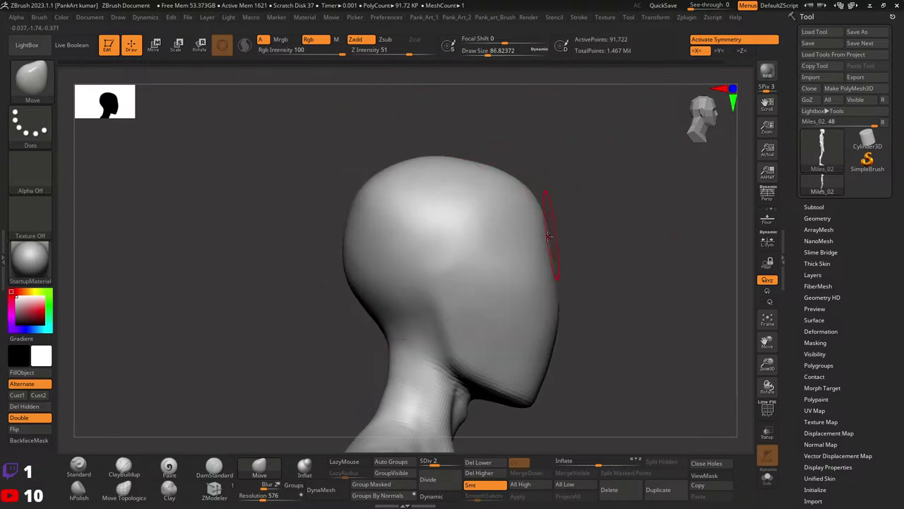
pyautogui.press('space')
pyautogui.moveTo(486, 190); pyautogui.dragTo(422, 125)
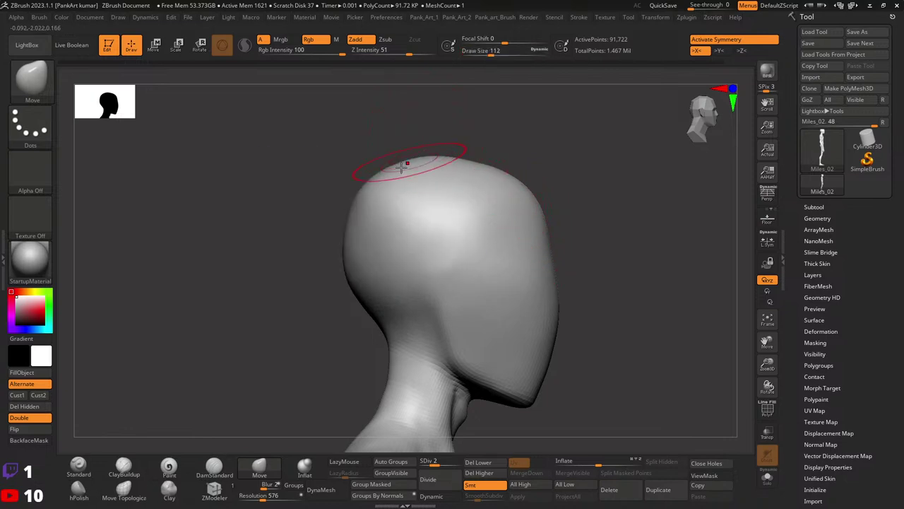
pyautogui.press('space')
pyautogui.moveTo(401, 167); pyautogui.dragTo(390, 171)
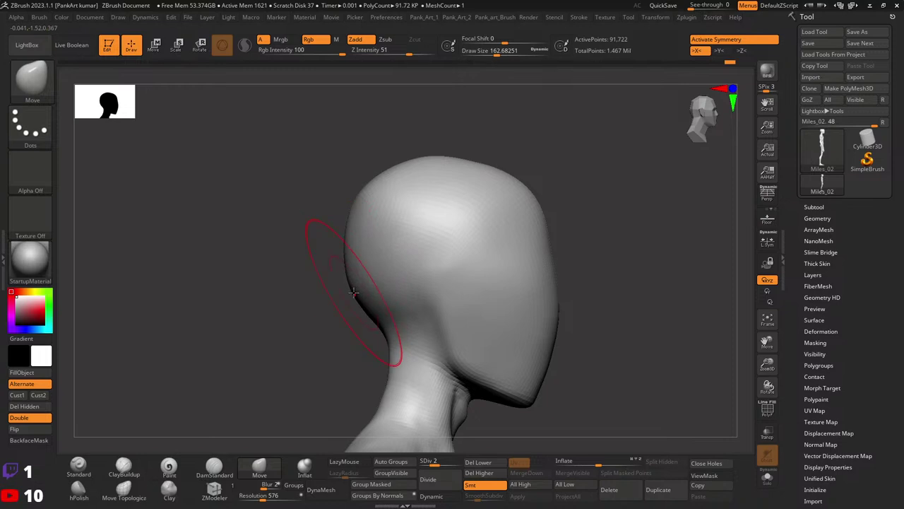
pyautogui.moveTo(571, 224)
pyautogui.mouseDown()
pyautogui.moveTo(520, 243)
pyautogui.moveTo(404, 236)
pyautogui.moveTo(406, 214)
pyautogui.moveTo(495, 191)
pyautogui.mouseUp()
# - Bulge the back and top of the skull outward with Move into a rounder cranium
pyautogui.press('[')
pyautogui.press('[')
pyautogui.press('shift')
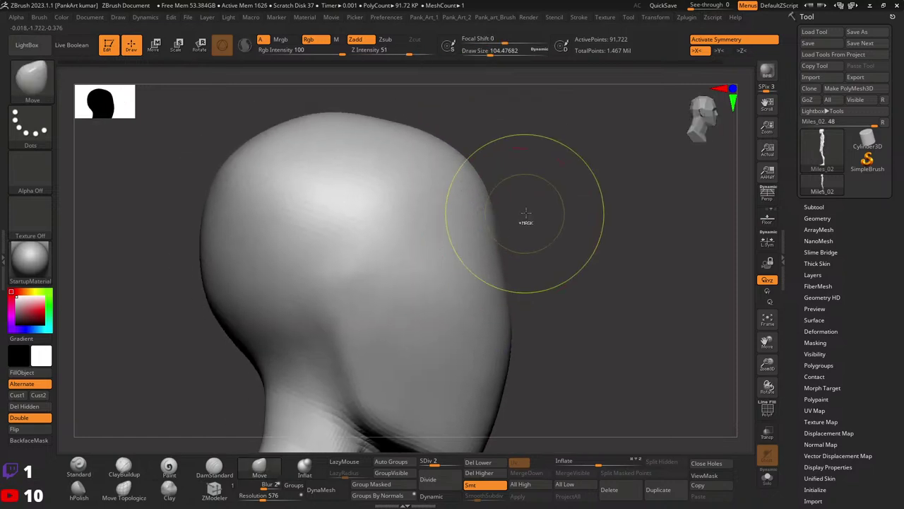
pyautogui.press('space')
pyautogui.press('space')
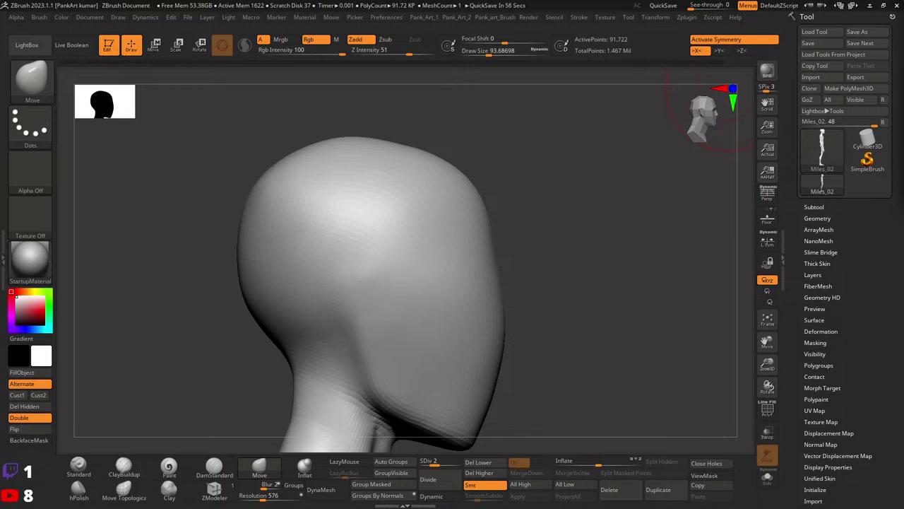
pyautogui.press('space')
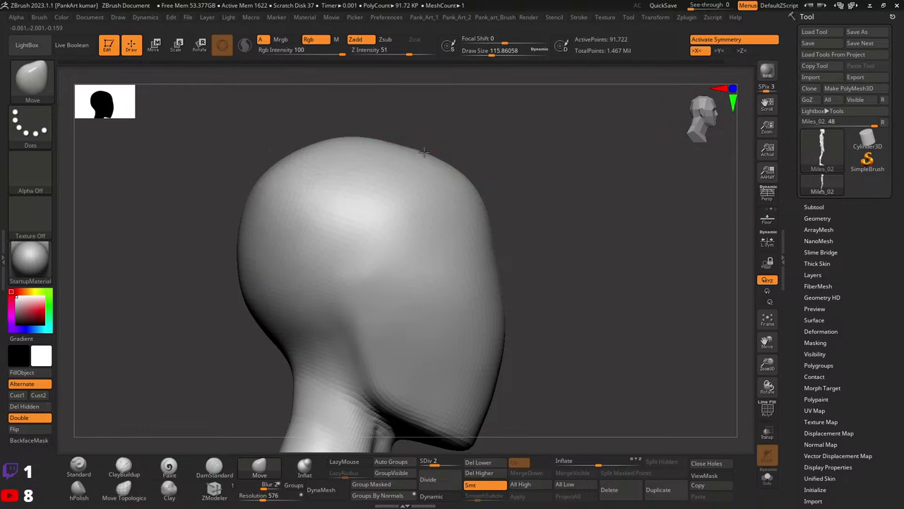
pyautogui.moveTo(421, 148); pyautogui.dragTo(406, 152)
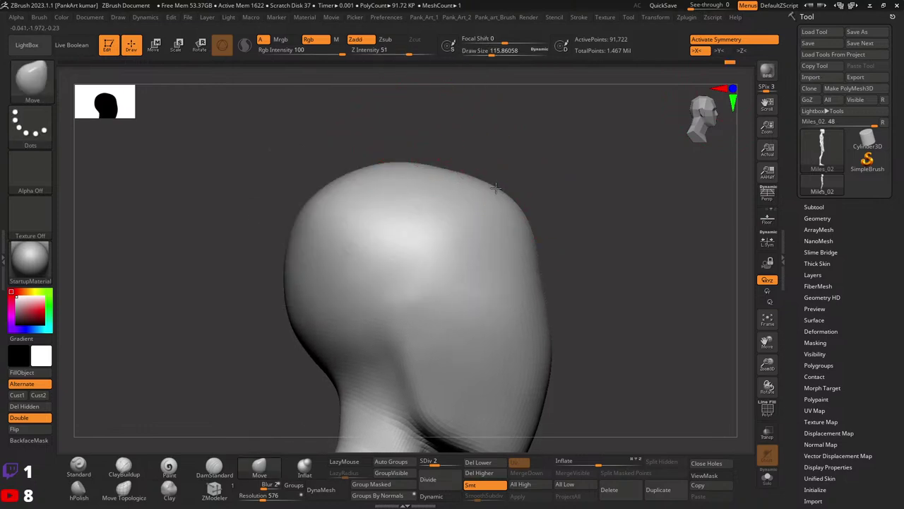
pyautogui.press('space')
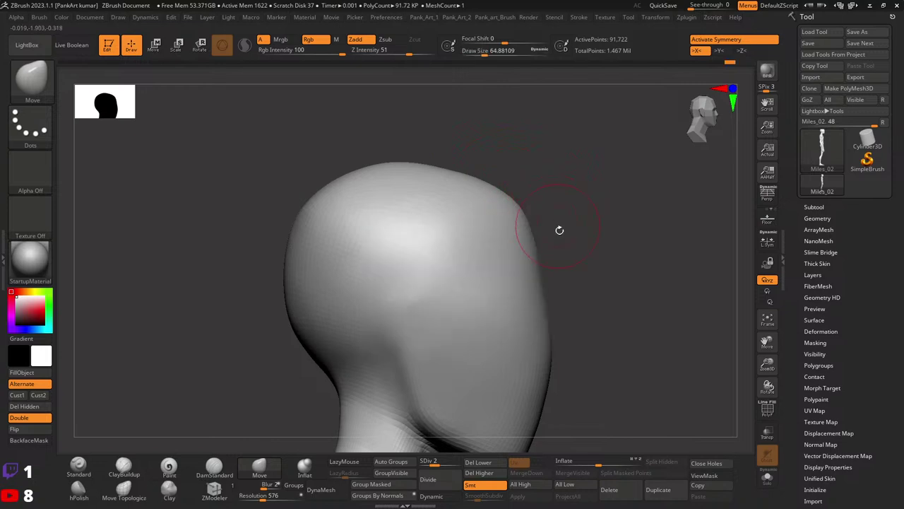
pyautogui.moveTo(560, 230); pyautogui.dragTo(495, 170)
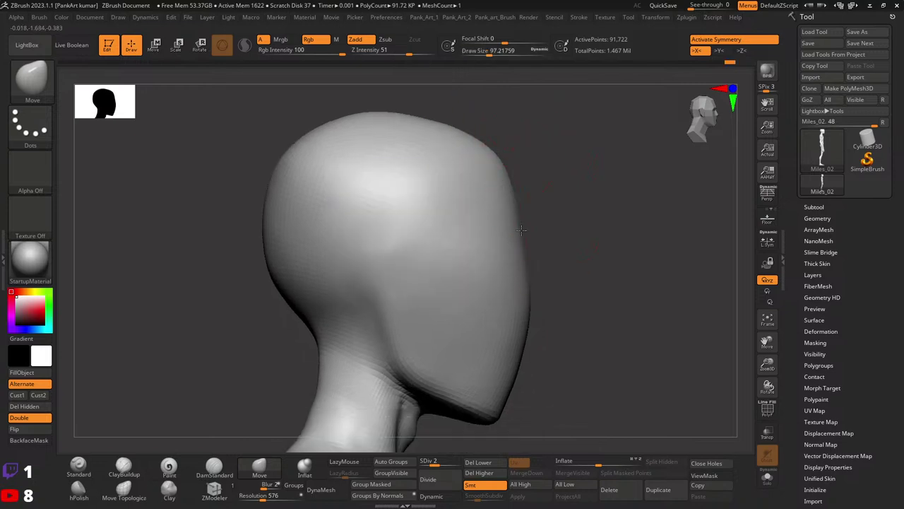
pyautogui.moveTo(534, 213); pyautogui.dragTo(520, 180)
# - Frame the head and shoulders and set the brush draw size to about 120
pyautogui.moveTo(575, 152)
pyautogui.mouseDown()
pyautogui.moveTo(464, 182)
pyautogui.moveTo(509, 181)
pyautogui.mouseUp()
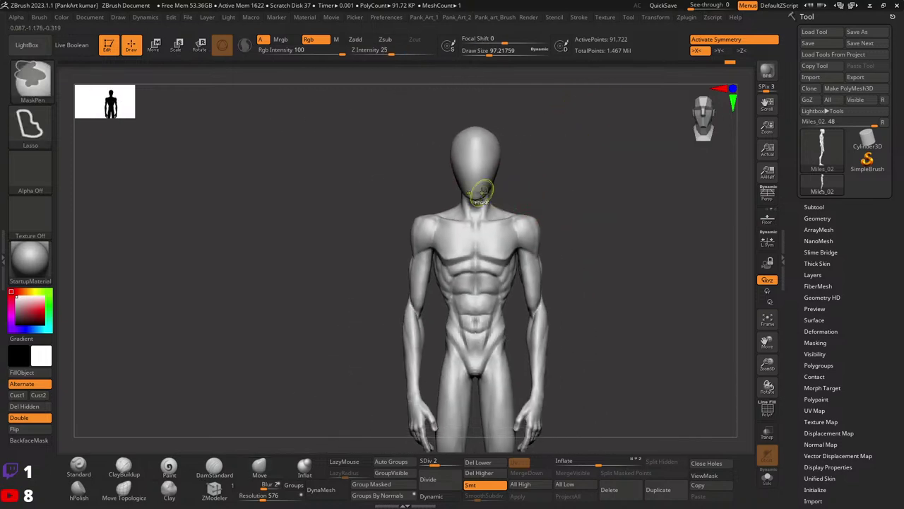
pyautogui.keyDown('ctrl'); pyautogui.moveTo(531, 188); pyautogui.dragTo(527, 252, button='right'); pyautogui.keyUp('ctrl')
pyautogui.press('space')
pyautogui.moveTo(503, 210); pyautogui.dragTo(506, 205)
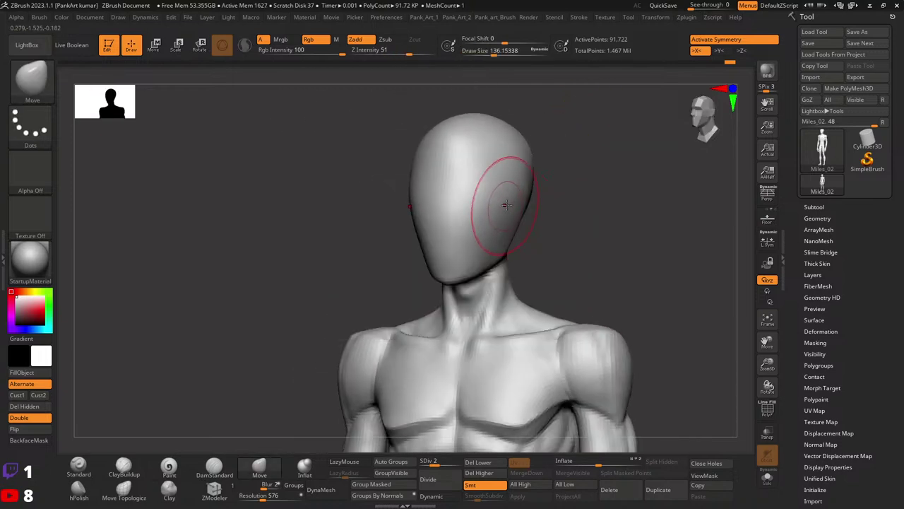
pyautogui.moveTo(522, 203); pyautogui.dragTo(393, 226, button='right')
pyautogui.press('space')
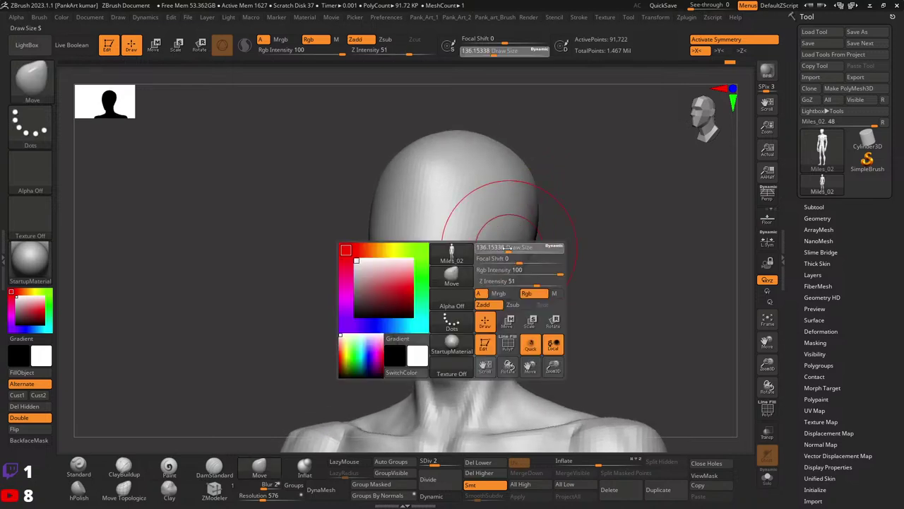
pyautogui.moveTo(485, 202); pyautogui.dragTo(494, 242)
pyautogui.moveTo(495, 242); pyautogui.dragTo(525, 238, button='right')
# - Build up the head's side plane with ClayBuildup, shrinking the brush to about 83
pyautogui.press('b')
pyautogui.press('c')
pyautogui.press('b')
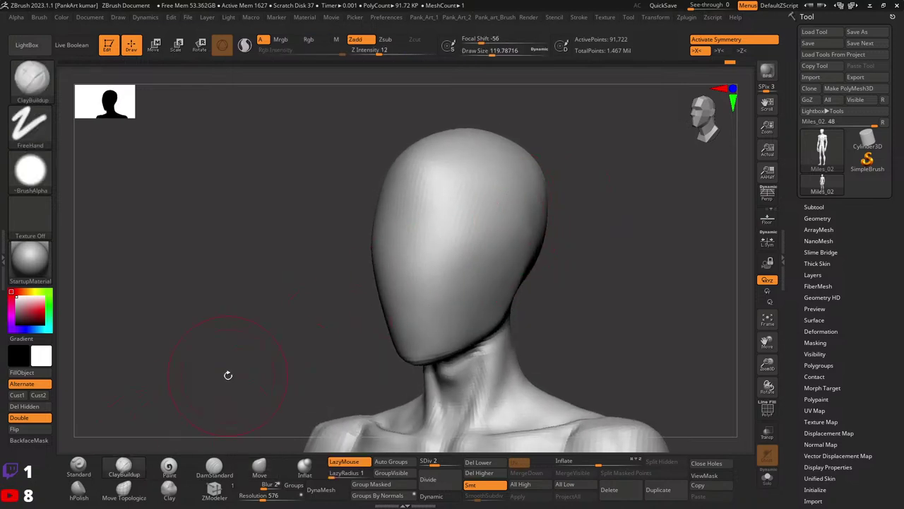
pyautogui.press('space')
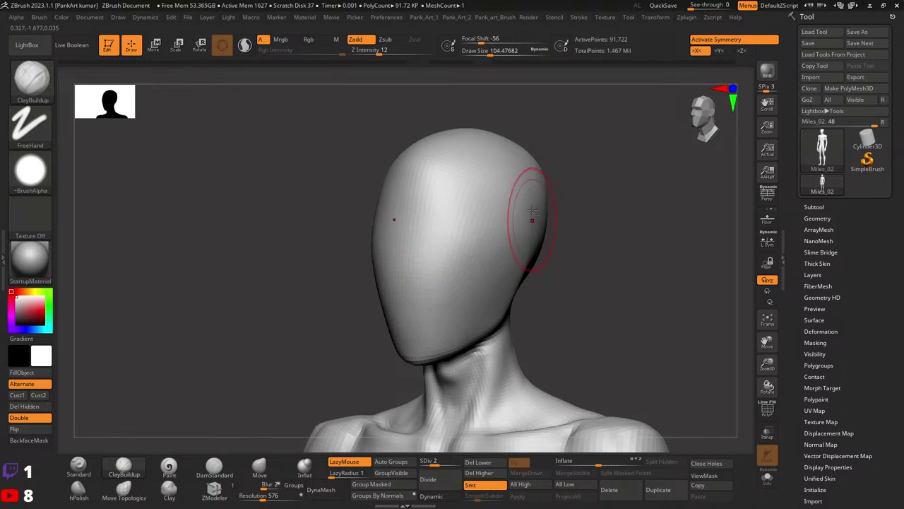
pyautogui.keyDown('shift'); pyautogui.moveTo(501, 283); pyautogui.dragTo(586, 221, button='right'); pyautogui.keyUp('shift')
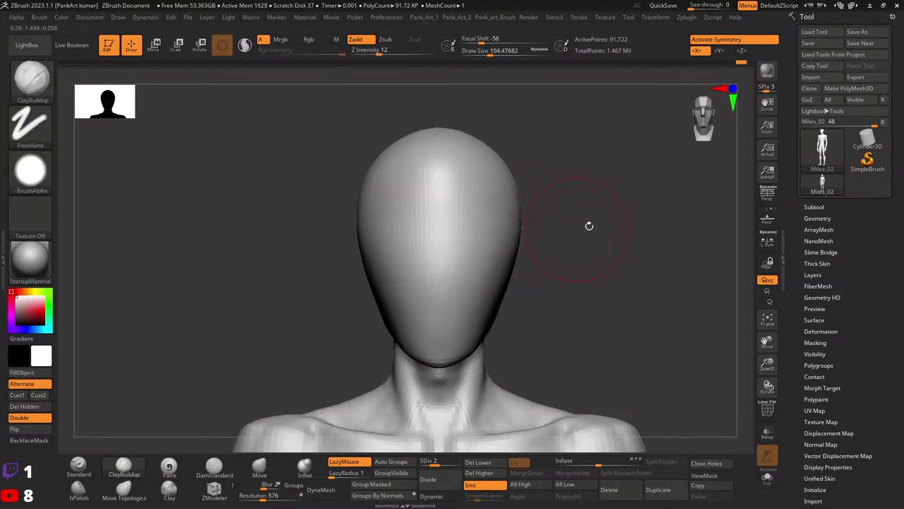
pyautogui.moveTo(495, 242)
pyautogui.mouseDown(button='right')
pyautogui.moveTo(512, 212)
pyautogui.moveTo(520, 254)
pyautogui.mouseUp(button='right')
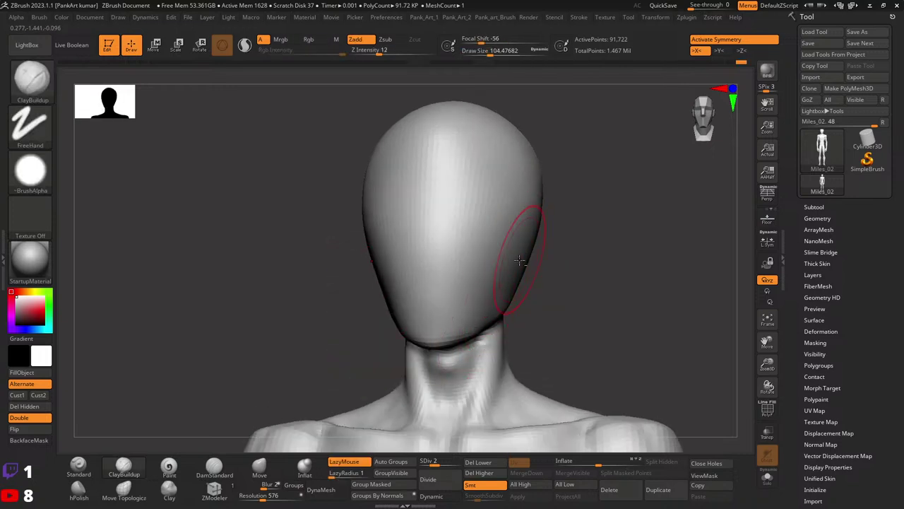
pyautogui.press('s')
pyautogui.moveTo(520, 262)
pyautogui.keyDown('ctrl'); pyautogui.mouseDown(button='right')
pyautogui.moveTo(541, 268)
pyautogui.moveTo(535, 248)
pyautogui.mouseUp(button='right'); pyautogui.keyUp('ctrl')
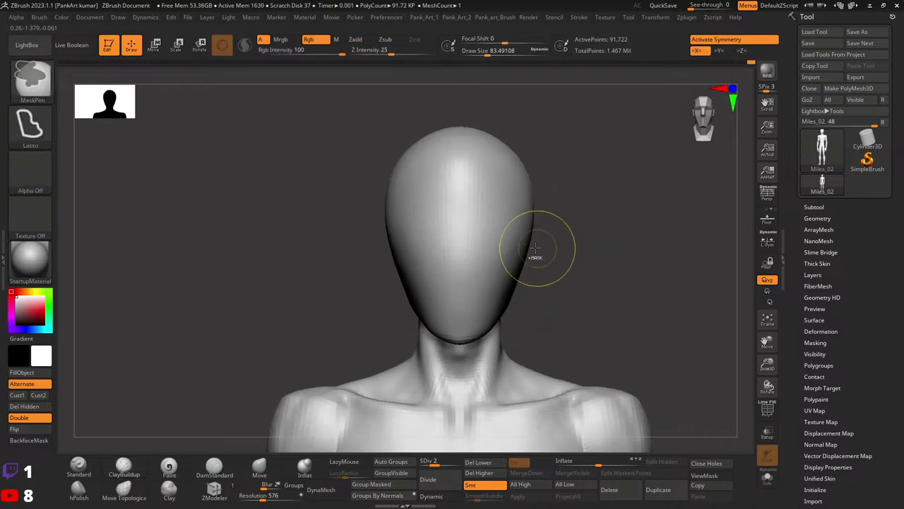
pyautogui.moveTo(537, 206); pyautogui.dragTo(541, 240, button='right')
# - Hide the body so only the head shows, and zoom in on it
pyautogui.keyDown('ctrl'); pyautogui.moveTo(453, 177); pyautogui.dragTo(494, 173); pyautogui.keyUp('ctrl')
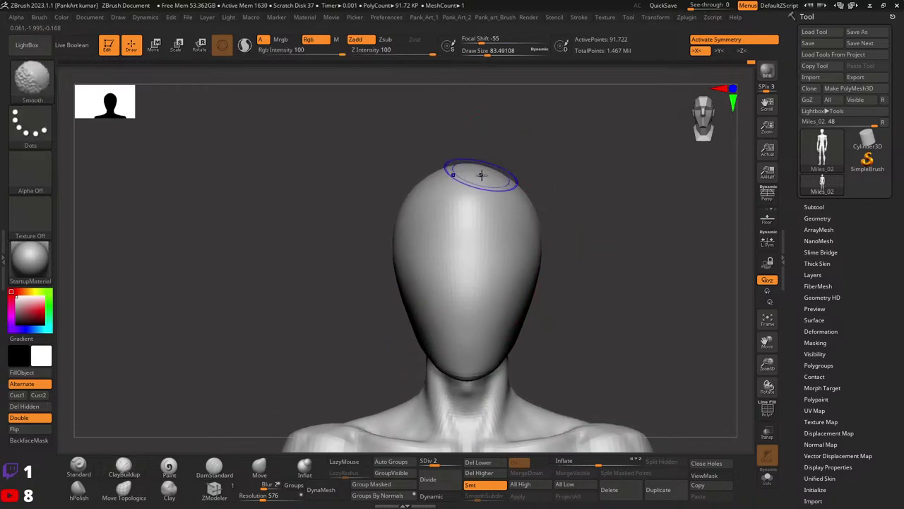
pyautogui.moveTo(494, 151)
pyautogui.keyDown('ctrl'); pyautogui.mouseDown(button='right')
pyautogui.moveTo(527, 147)
pyautogui.moveTo(490, 208)
pyautogui.mouseUp(button='right'); pyautogui.keyUp('ctrl')
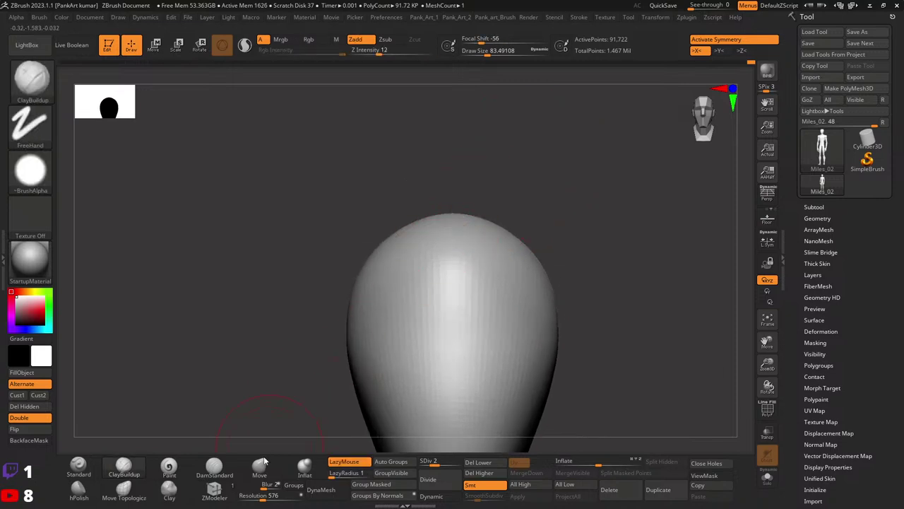
pyautogui.press('space')
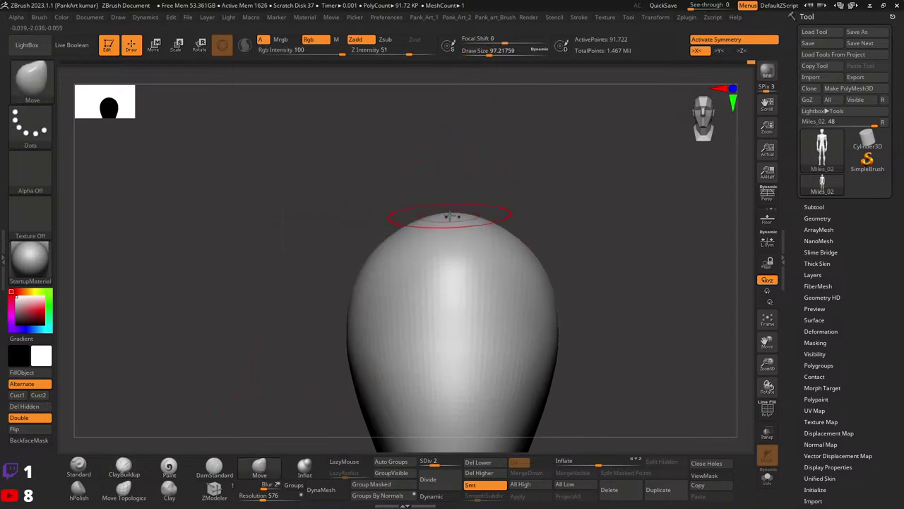
# - Unhide the body, view the figure from above, and smooth the crown of the head
pyautogui.press('space')
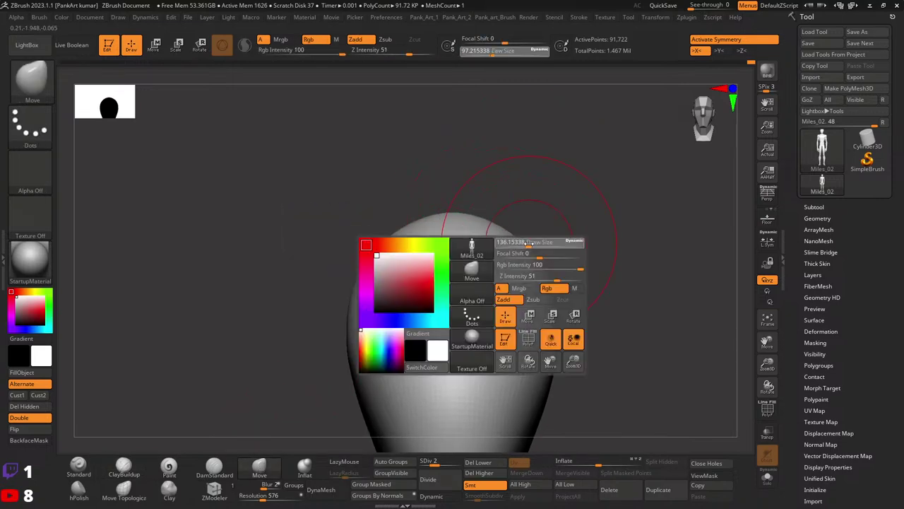
pyautogui.keyDown('ctrl'); pyautogui.keyDown('shift'); pyautogui.click(559, 243); pyautogui.keyUp('shift'); pyautogui.keyUp('ctrl')
pyautogui.moveTo(568, 164)
pyautogui.keyDown('ctrl'); pyautogui.keyDown('shift'); pyautogui.mouseDown()
pyautogui.moveTo(547, 242)
pyautogui.moveTo(535, 222)
pyautogui.mouseUp(); pyautogui.keyUp('shift'); pyautogui.keyUp('ctrl')
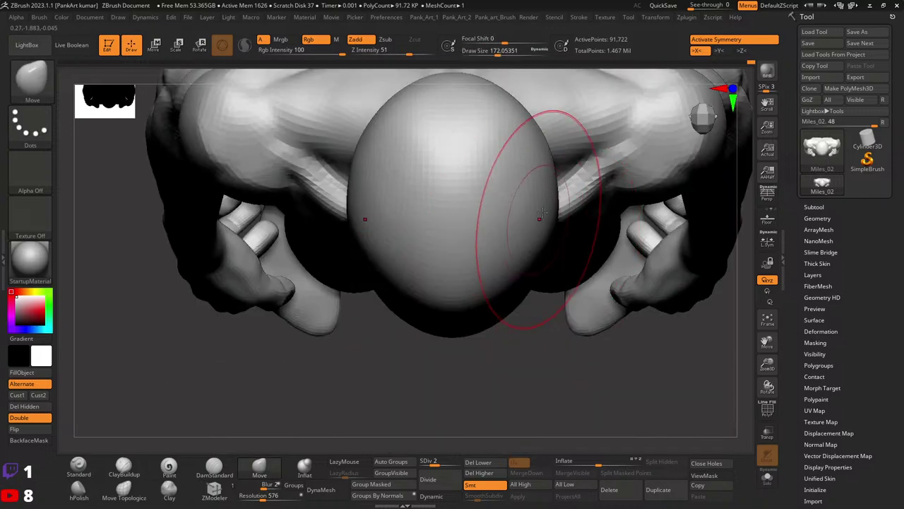
pyautogui.moveTo(559, 171); pyautogui.dragTo(520, 223, button='right')
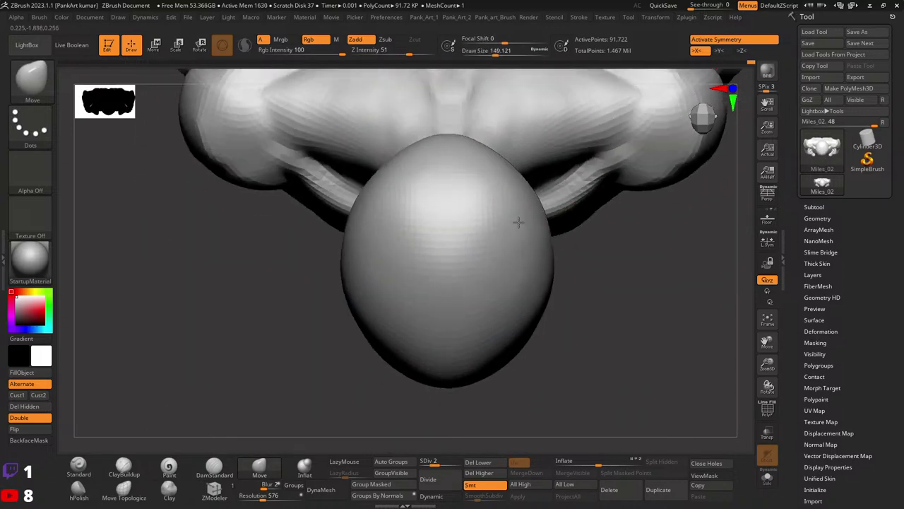
pyautogui.moveTo(516, 191); pyautogui.dragTo(520, 216, button='right')
pyautogui.moveTo(523, 185); pyautogui.dragTo(529, 167, button='right')
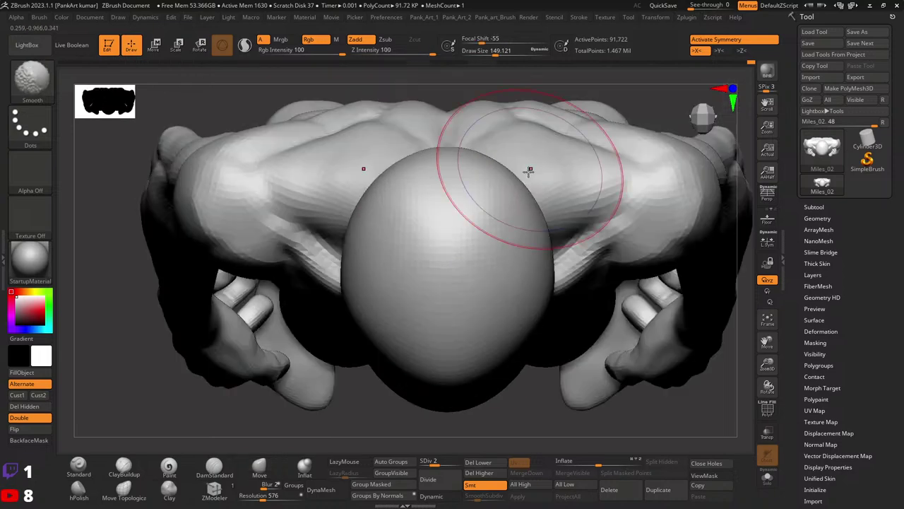
pyautogui.moveTo(580, 209)
pyautogui.mouseDown(button='right')
pyautogui.moveTo(555, 226)
pyautogui.moveTo(499, 231)
pyautogui.moveTo(527, 264)
pyautogui.mouseUp(button='right')
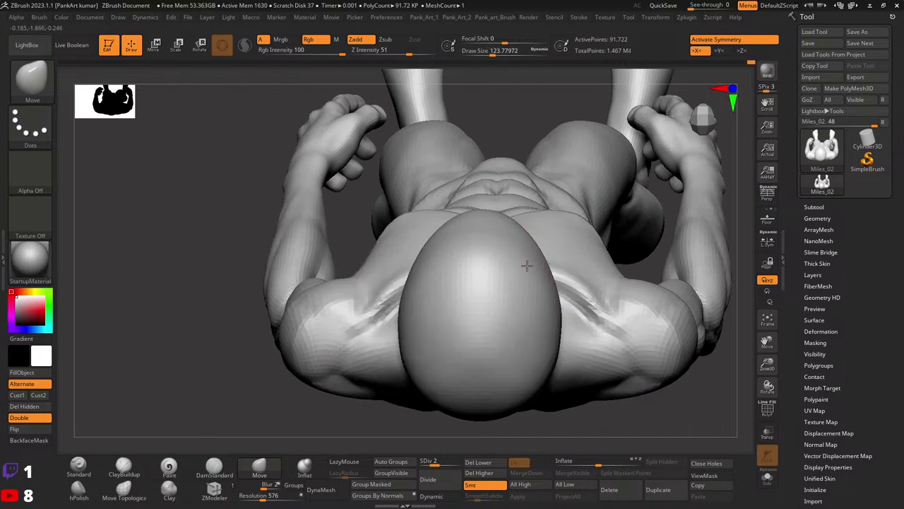
pyautogui.keyDown('ctrl'); pyautogui.keyDown('shift'); pyautogui.click(527, 265); pyautogui.keyUp('shift'); pyautogui.keyUp('ctrl')
pyautogui.moveTo(527, 266)
pyautogui.keyDown('shift'); pyautogui.mouseDown(button='right')
pyautogui.moveTo(537, 264)
pyautogui.moveTo(537, 230)
pyautogui.mouseUp(button='right'); pyautogui.keyUp('shift')
pyautogui.moveTo(651, 212)
pyautogui.mouseDown(button='right')
pyautogui.moveTo(494, 255)
pyautogui.moveTo(605, 207)
pyautogui.moveTo(580, 236)
pyautogui.moveTo(597, 196)
pyautogui.moveTo(523, 259)
pyautogui.moveTo(551, 222)
pyautogui.moveTo(562, 241)
pyautogui.moveTo(515, 236)
pyautogui.moveTo(538, 240)
pyautogui.moveTo(529, 182)
pyautogui.mouseUp(button='right')
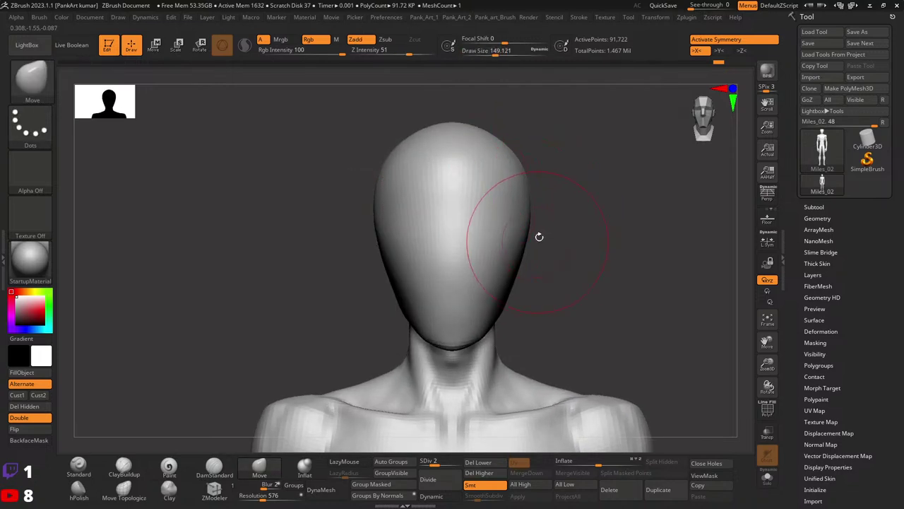
# - Smooth the sides of the head into a clean egg shape with a brush of about 94
pyautogui.moveTo(539, 236); pyautogui.dragTo(525, 258, button='right')
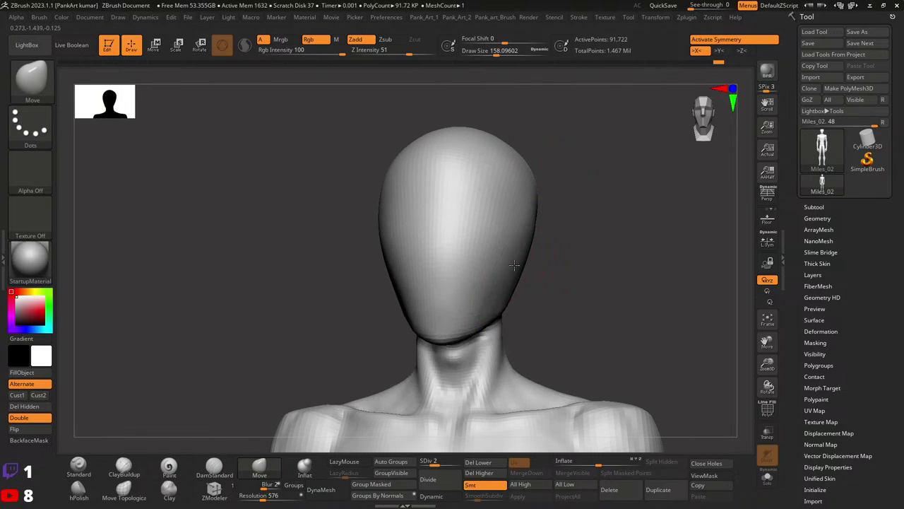
pyautogui.moveTo(522, 260); pyautogui.dragTo(522, 247, button='right')
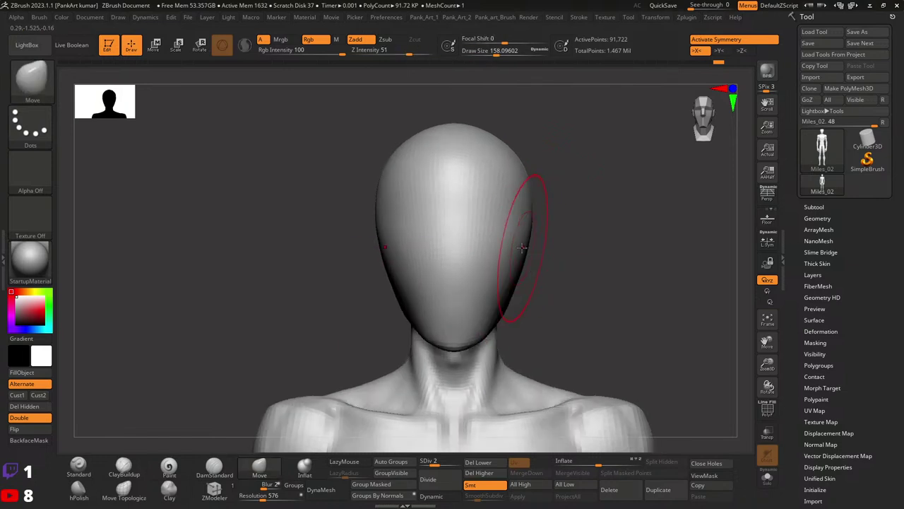
pyautogui.moveTo(555, 222)
pyautogui.mouseDown(button='right')
pyautogui.moveTo(521, 218)
pyautogui.moveTo(537, 228)
pyautogui.moveTo(513, 216)
pyautogui.moveTo(515, 234)
pyautogui.mouseUp(button='right')
pyautogui.rightClick(519, 233)
pyautogui.press('shift')
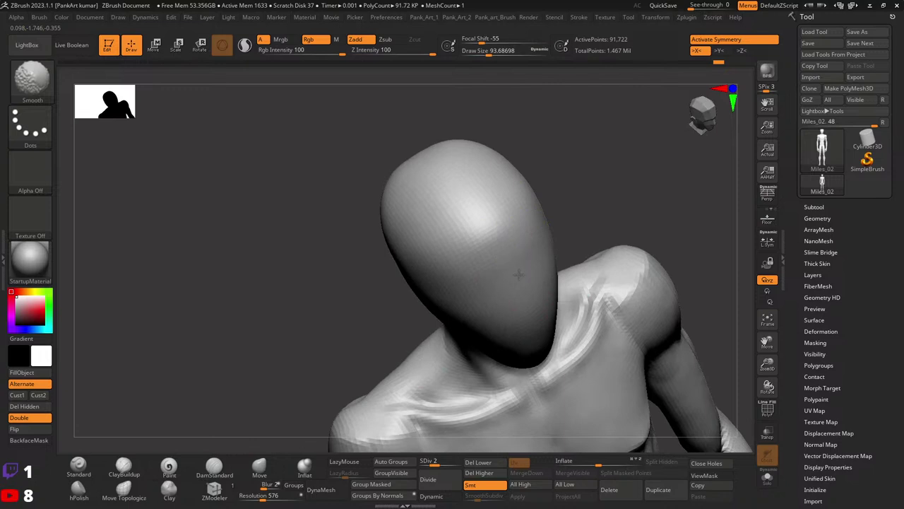
pyautogui.moveTo(495, 247); pyautogui.dragTo(546, 252)
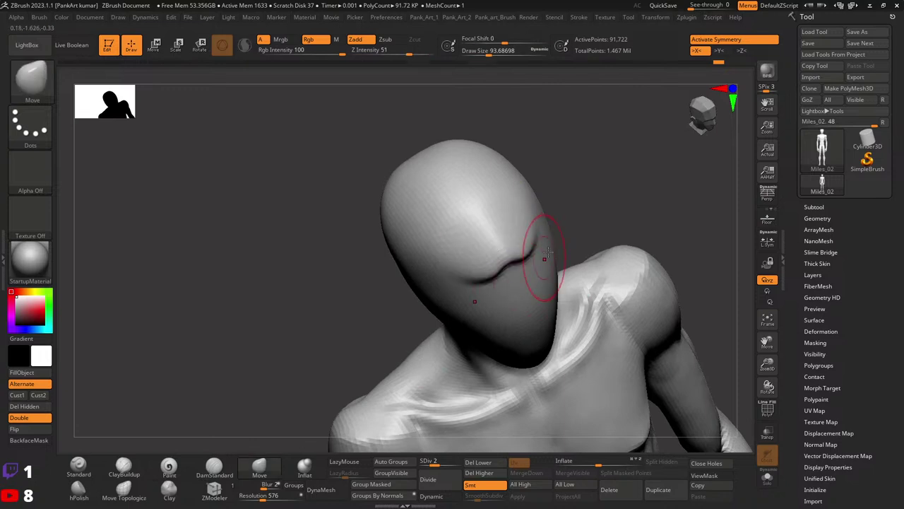
# - Undo the stray crease on the head and frame the whole figure in view
pyautogui.moveTo(537, 252)
pyautogui.mouseDown(button='right')
pyautogui.moveTo(504, 212)
pyautogui.moveTo(485, 252)
pyautogui.moveTo(535, 238)
pyautogui.moveTo(555, 261)
pyautogui.moveTo(583, 259)
pyautogui.moveTo(529, 256)
pyautogui.moveTo(560, 281)
pyautogui.moveTo(513, 293)
pyautogui.moveTo(586, 282)
pyautogui.moveTo(547, 271)
pyautogui.moveTo(605, 282)
pyautogui.mouseUp(button='right')
pyautogui.press('ctrl')
pyautogui.press('f')
pyautogui.moveTo(525, 293)
pyautogui.mouseDown(button='right')
pyautogui.moveTo(558, 289)
pyautogui.moveTo(548, 297)
pyautogui.moveTo(559, 313)
pyautogui.moveTo(568, 269)
pyautogui.moveTo(589, 289)
pyautogui.moveTo(569, 278)
pyautogui.moveTo(587, 277)
pyautogui.moveTo(600, 240)
pyautogui.mouseUp(button='right')
# - Subdivide the figure to SDiv 4 (1.467 million points) and briefly toggle perspective on and off
pyautogui.moveTo(596, 281)
pyautogui.mouseDown(button='right')
pyautogui.moveTo(516, 282)
pyautogui.moveTo(440, 313)
pyautogui.moveTo(472, 355)
pyautogui.mouseUp(button='right')
pyautogui.moveTo(450, 463); pyautogui.dragTo(457, 463)
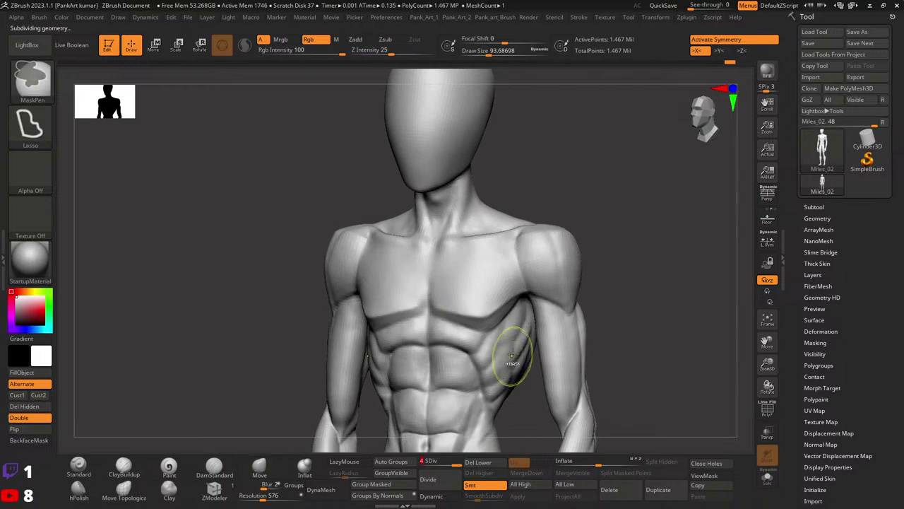
pyautogui.moveTo(515, 353)
pyautogui.keyDown('ctrl'); pyautogui.mouseDown(button='right')
pyautogui.moveTo(529, 303)
pyautogui.moveTo(470, 285)
pyautogui.moveTo(515, 313)
pyautogui.moveTo(636, 311)
pyautogui.moveTo(495, 297)
pyautogui.moveTo(427, 312)
pyautogui.moveTo(464, 299)
pyautogui.moveTo(541, 309)
pyautogui.mouseUp(button='right'); pyautogui.keyUp('ctrl')
pyautogui.moveTo(445, 262)
pyautogui.keyDown('shift'); pyautogui.mouseDown(button='right')
pyautogui.moveTo(439, 287)
pyautogui.moveTo(509, 289)
pyautogui.moveTo(410, 264)
pyautogui.moveTo(425, 247)
pyautogui.moveTo(474, 283)
pyautogui.moveTo(469, 259)
pyautogui.moveTo(474, 303)
pyautogui.moveTo(470, 246)
pyautogui.moveTo(464, 318)
pyautogui.moveTo(602, 330)
pyautogui.moveTo(584, 310)
pyautogui.mouseUp(button='right'); pyautogui.keyUp('shift')
pyautogui.press('shift')
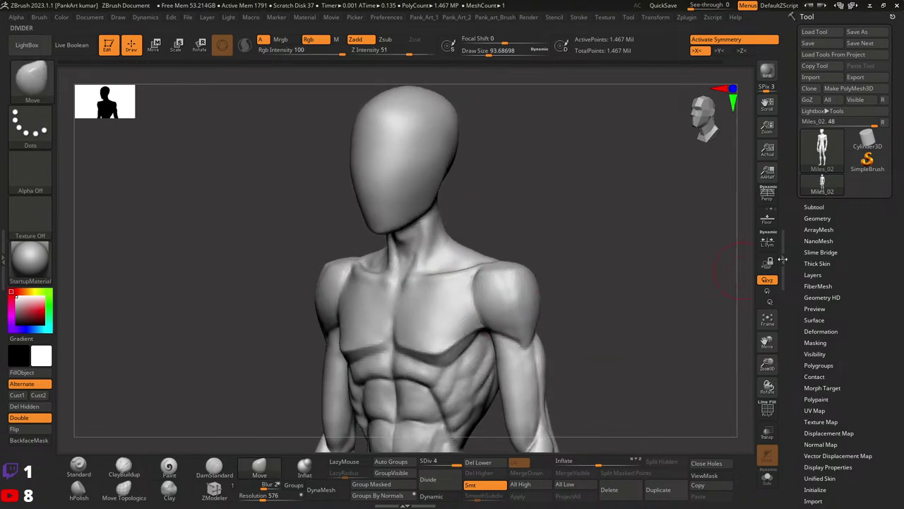
pyautogui.click(768, 195)
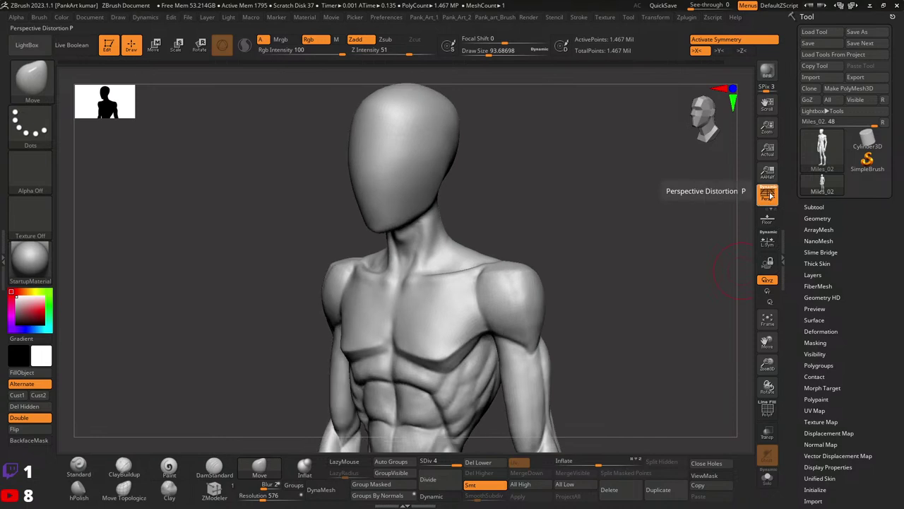
pyautogui.click(768, 195)
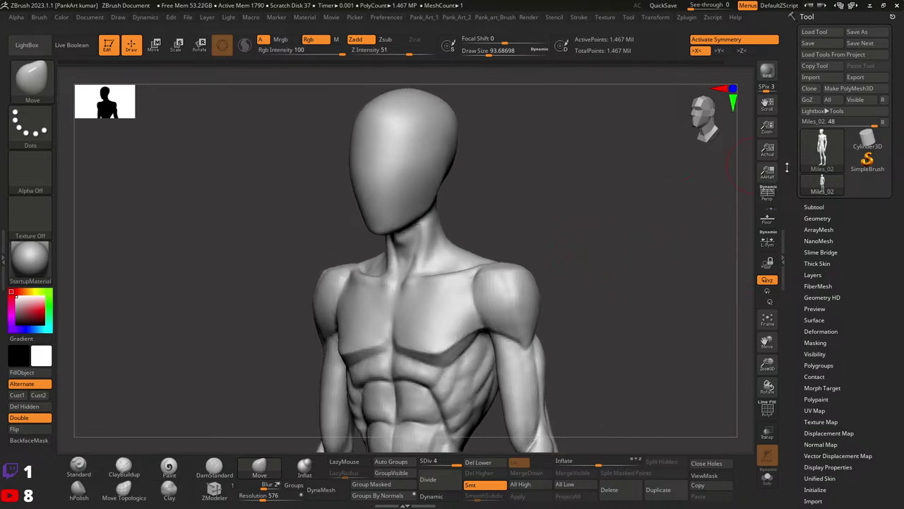
# - Save the tool over the existing Miles_02.ztl file, confirming the replacement
pyautogui.click(857, 32)
pyautogui.click(395, 221)
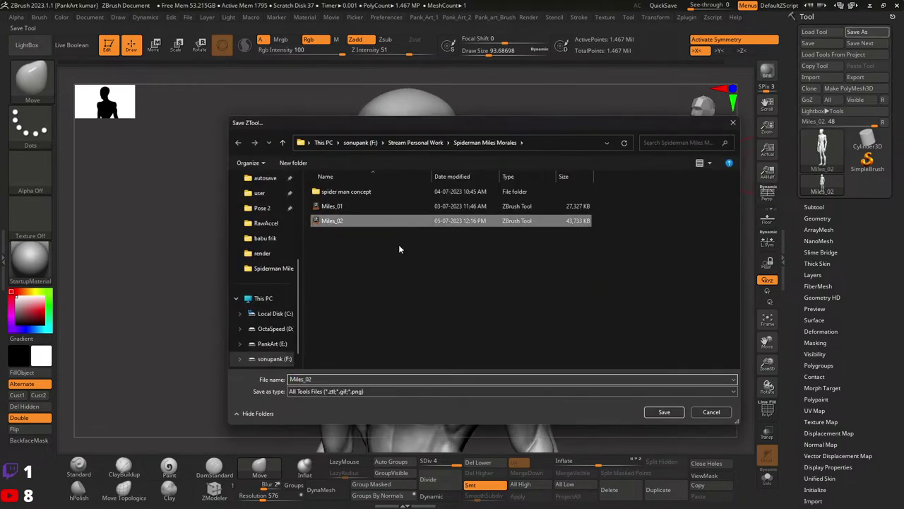
pyautogui.click(665, 412)
pyautogui.click(476, 250)
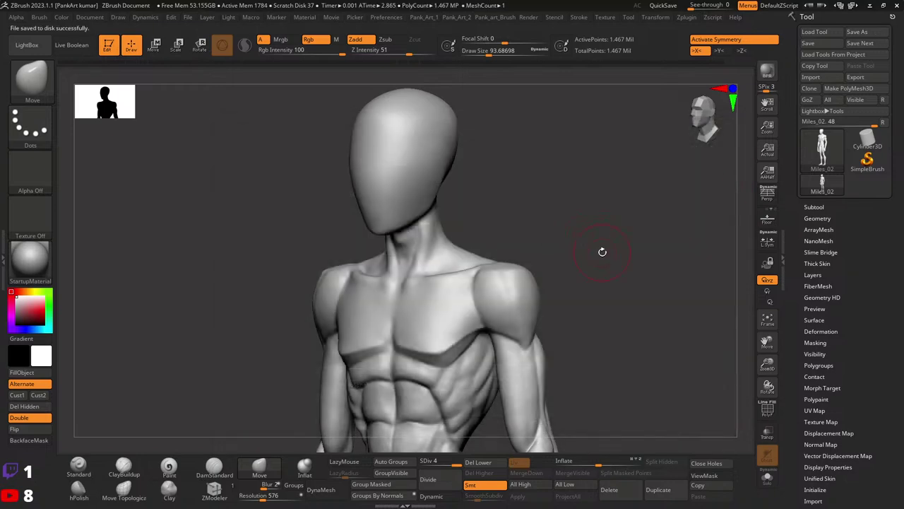